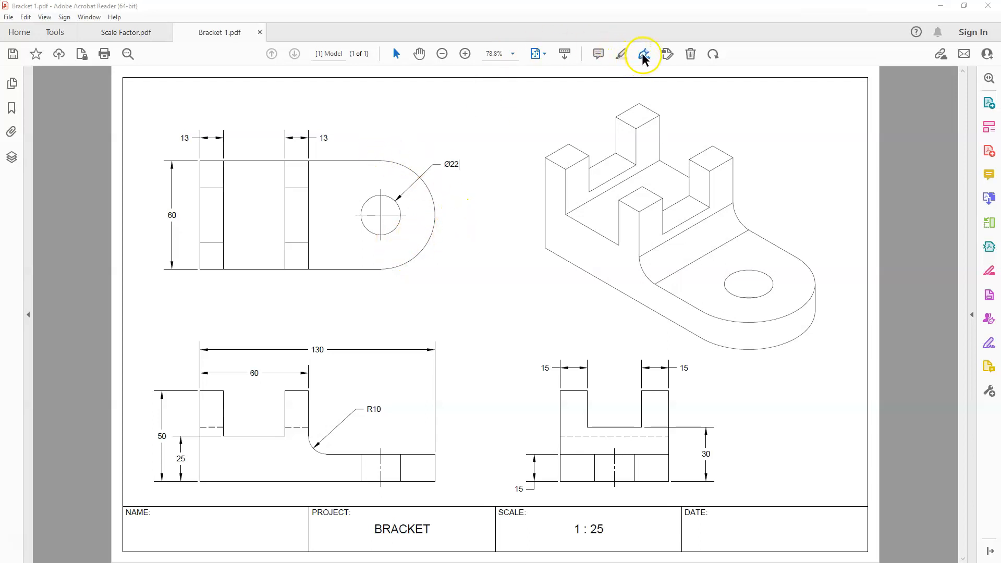
Highlight the 60 width dimension of the top view in Bracket 1.pdf
{"action": "left_click", "coordinate": [621, 54]}
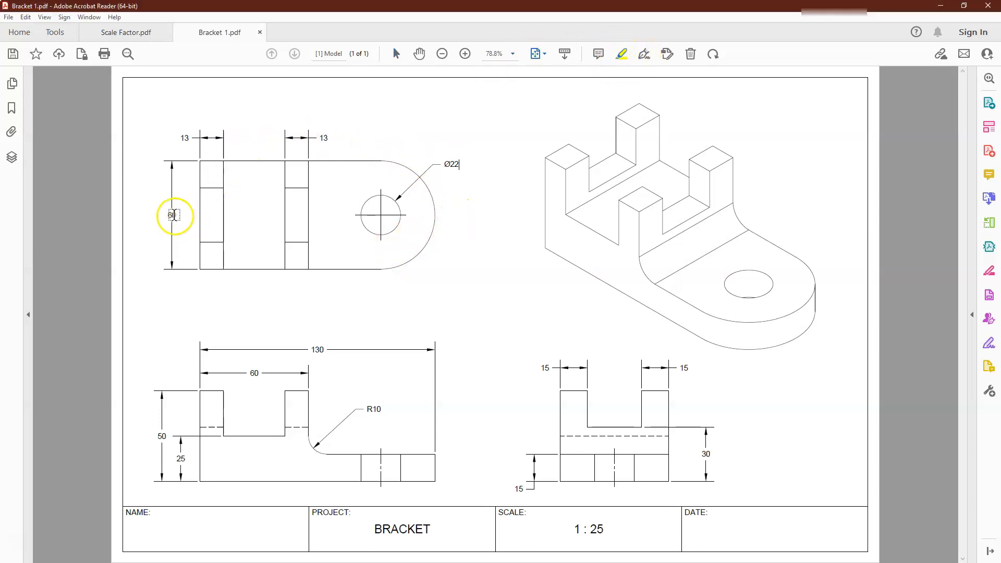
{"action": "left_click_drag", "start_coordinate": [168, 213], "coordinate": [179, 217]}
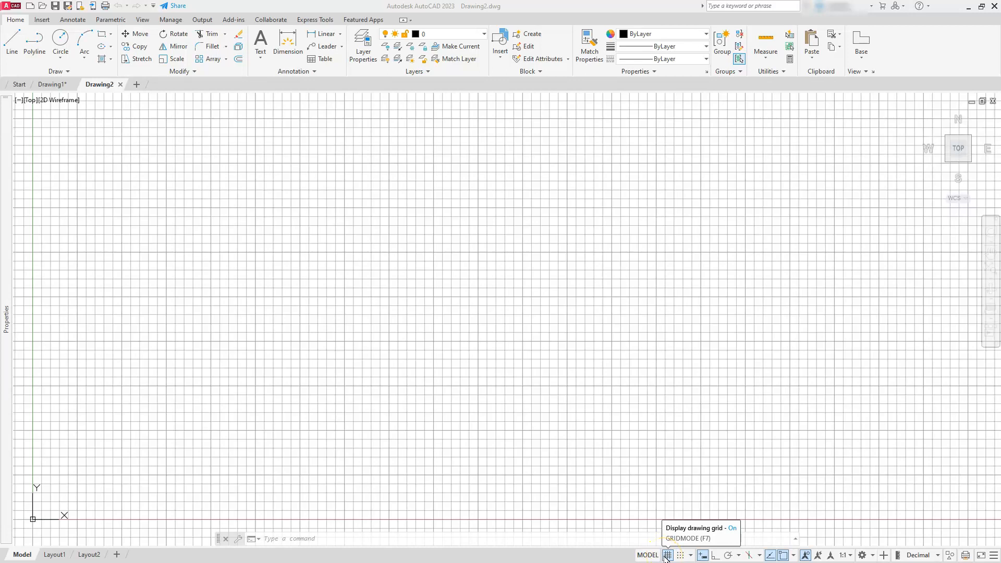
Switch to Drawing2 in AutoCAD, hide the drawing grid, and draw a horizontal base line 130 long with Ortho on
{"action": "left_click", "coordinate": [667, 556]}
{"action": "left_click", "coordinate": [669, 556]}
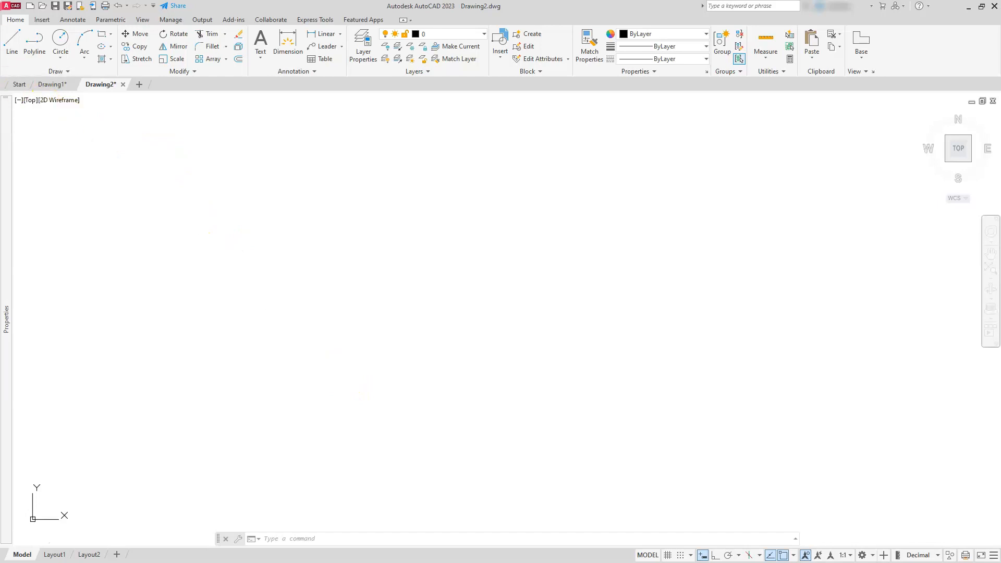
{"action": "left_click", "coordinate": [13, 40]}
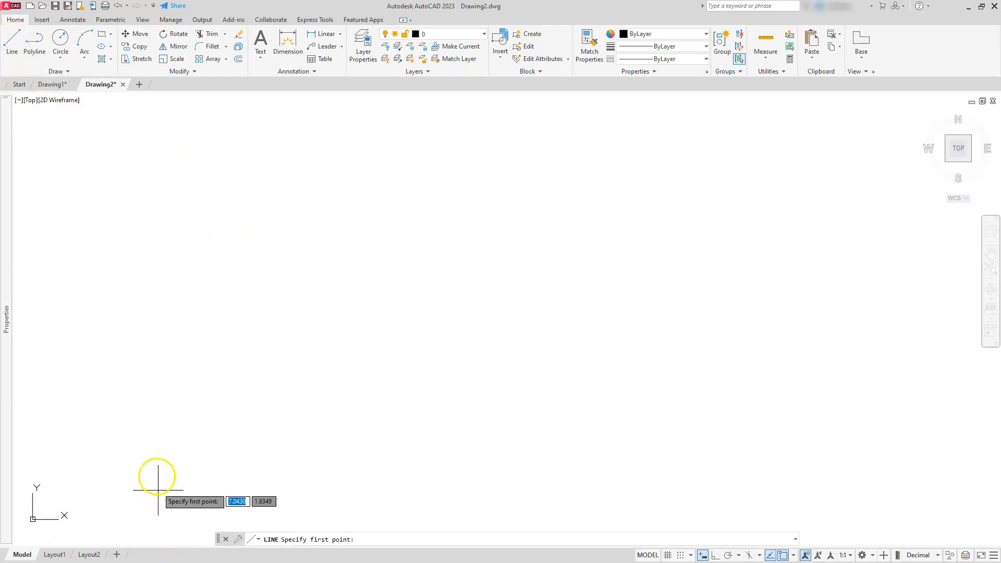
{"action": "left_click", "coordinate": [145, 392]}
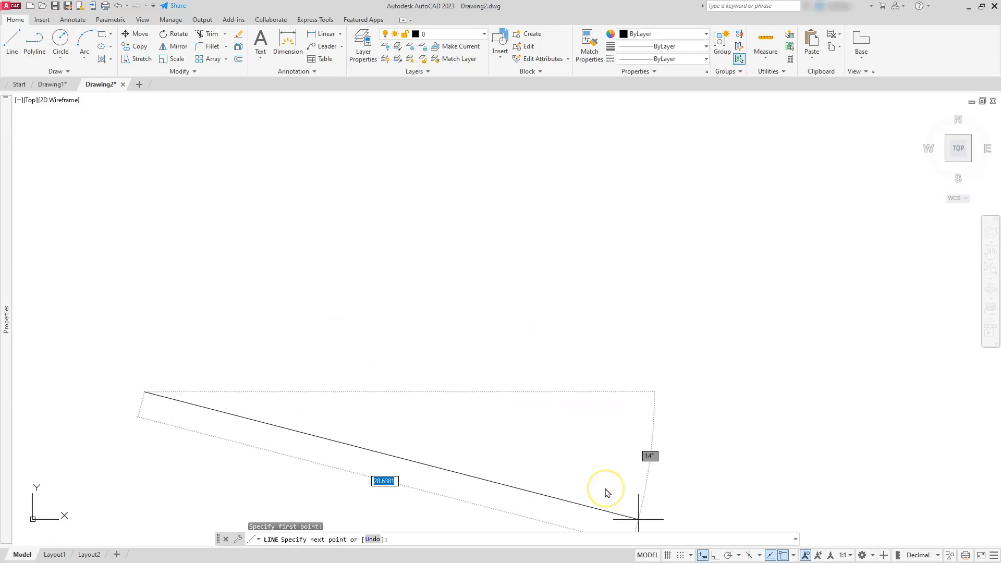
{"action": "left_click", "coordinate": [715, 556]}
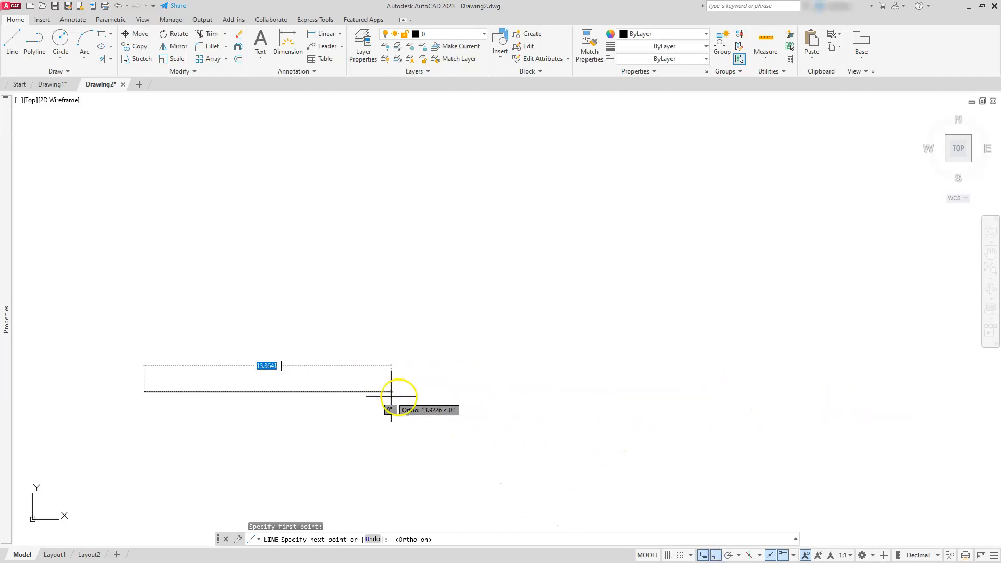
{"action": "left_click", "coordinate": [753, 401]}
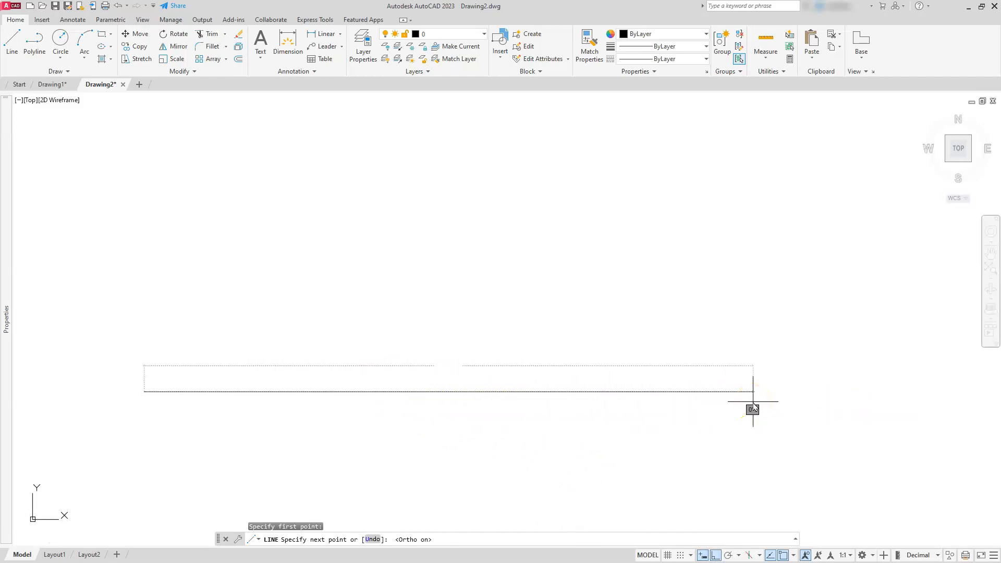
{"action": "type", "text": "130"}
{"action": "key", "text": "Return"}
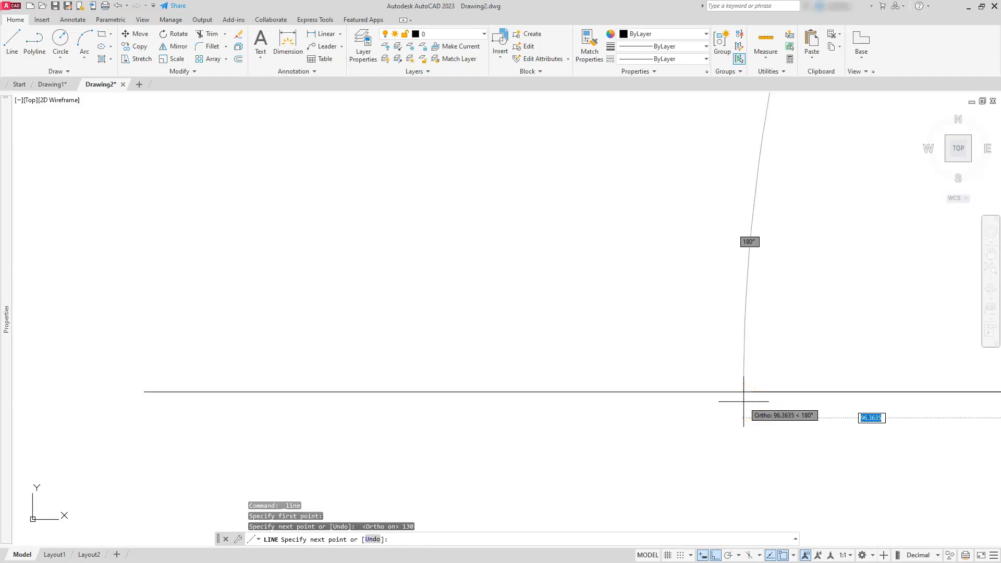
{"action": "key", "text": "Escape"}
Check the active object snaps and draw a vertical line 50 long upward from the base line's left endpoint
{"action": "scroll", "coordinate": [666, 284], "scroll_direction": "down", "scroll_amount": 1}
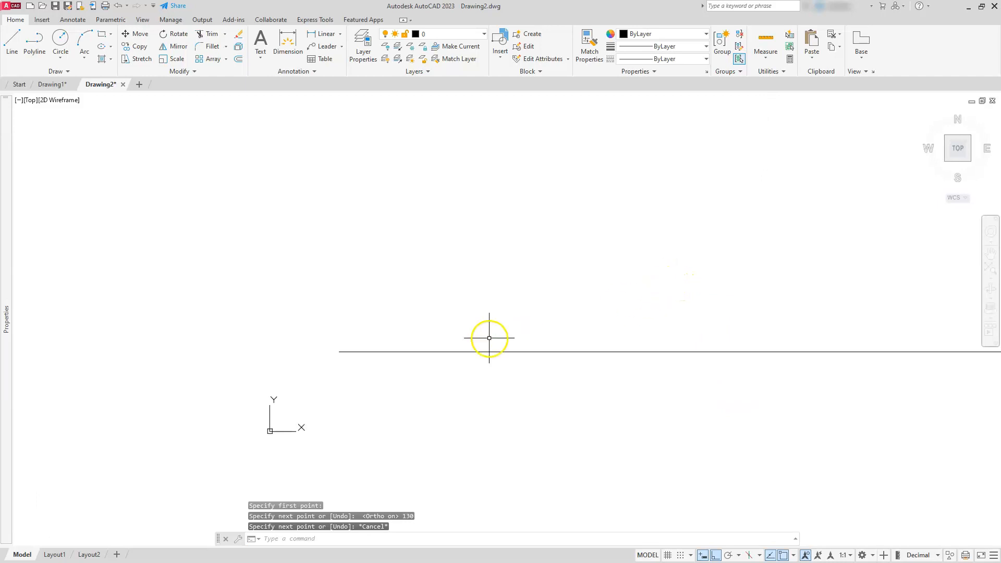
{"action": "scroll", "coordinate": [670, 276], "scroll_direction": "down", "scroll_amount": 2}
{"action": "mouse_move", "coordinate": [670, 288]}
{"action": "middle_mouse_down"}
{"action": "mouse_move", "coordinate": [644, 360]}
{"action": "mouse_move", "coordinate": [309, 387]}
{"action": "middle_mouse_up"}
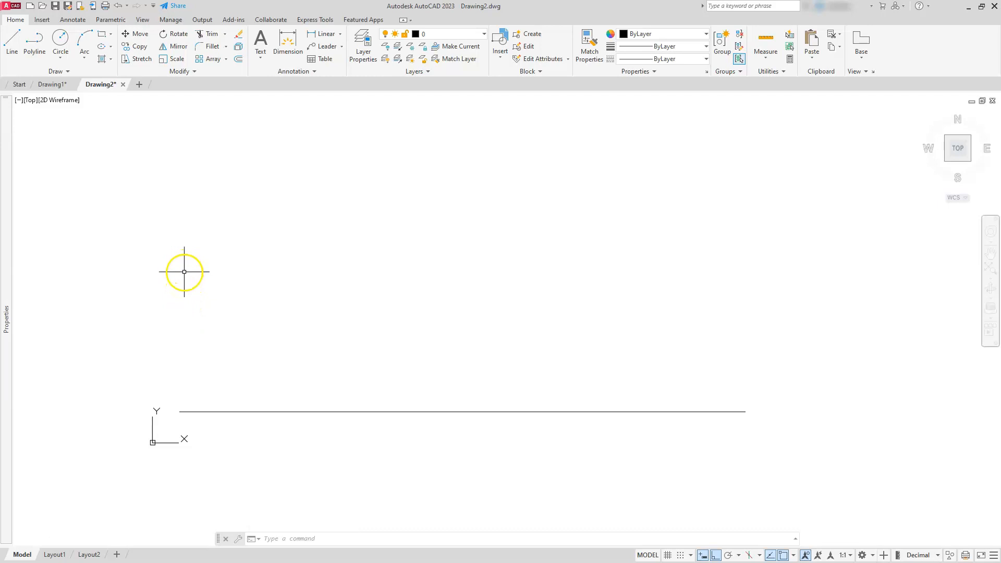
{"action": "left_click", "coordinate": [11, 41]}
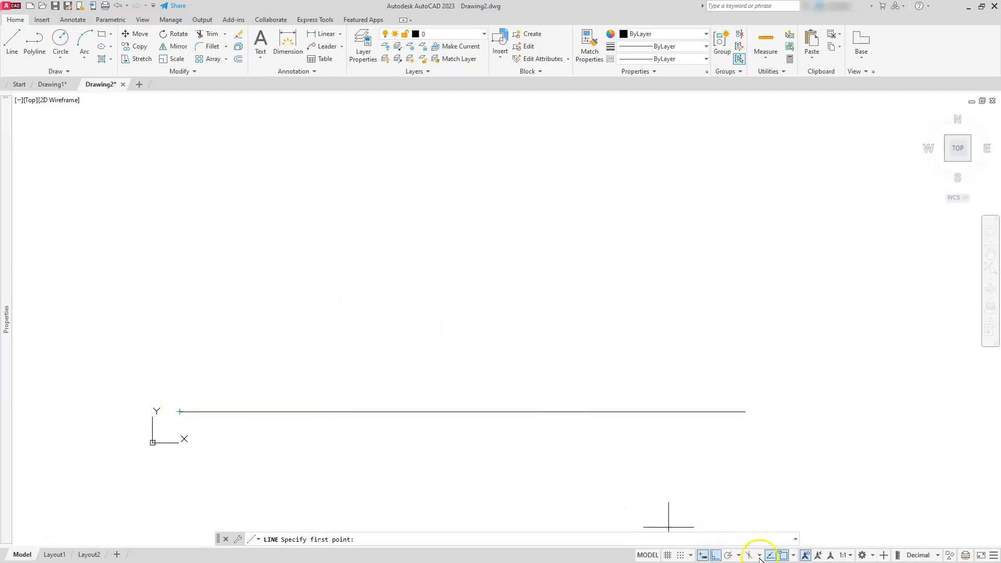
{"action": "left_click", "coordinate": [793, 554]}
{"action": "left_click", "coordinate": [794, 556]}
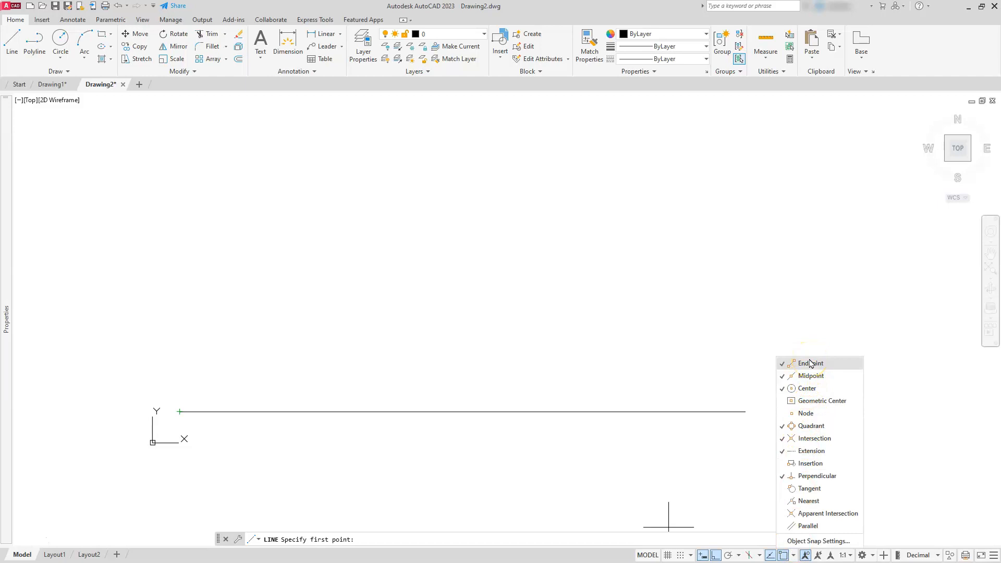
{"action": "left_click", "coordinate": [662, 327]}
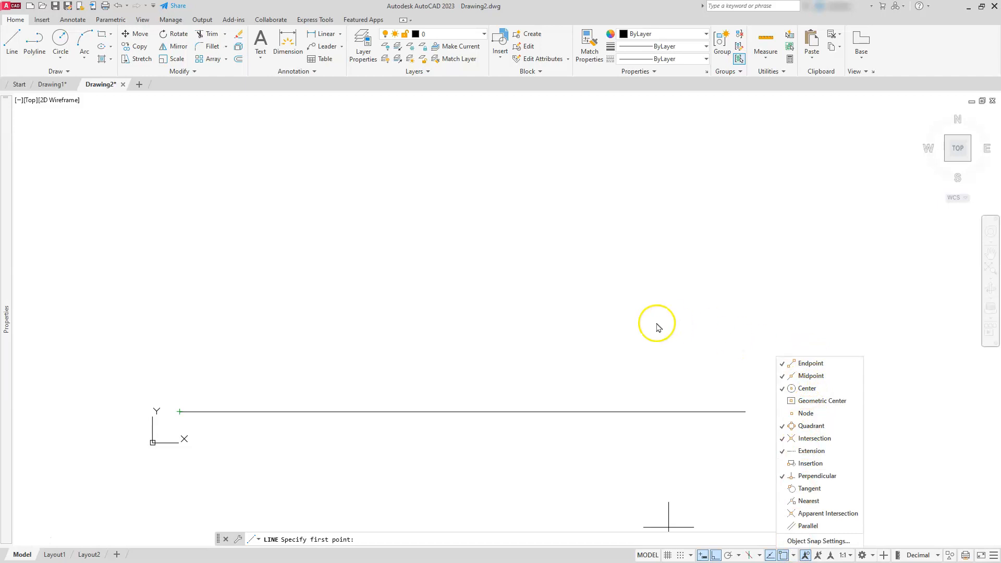
{"action": "left_click", "coordinate": [180, 412]}
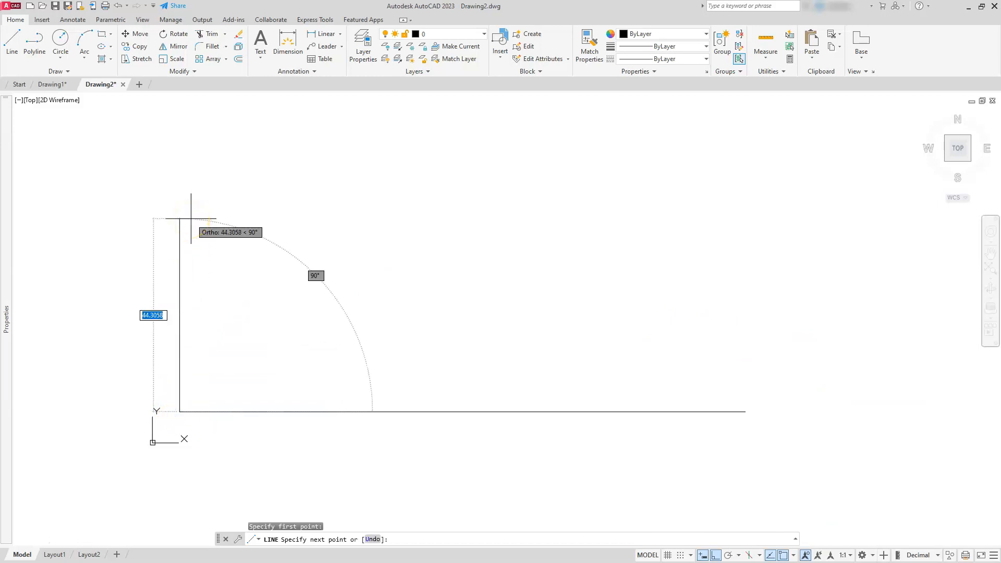
{"action": "type", "text": "50"}
{"action": "key", "text": "Return"}
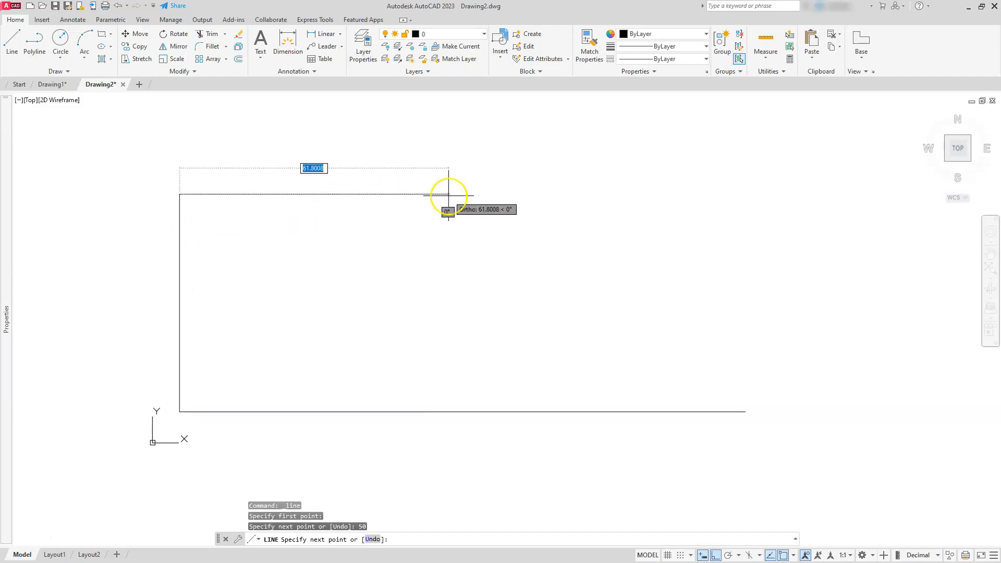
Continue the outline with a line 60 long to the right and a vertical line down past the base line
{"action": "type", "text": "6"}
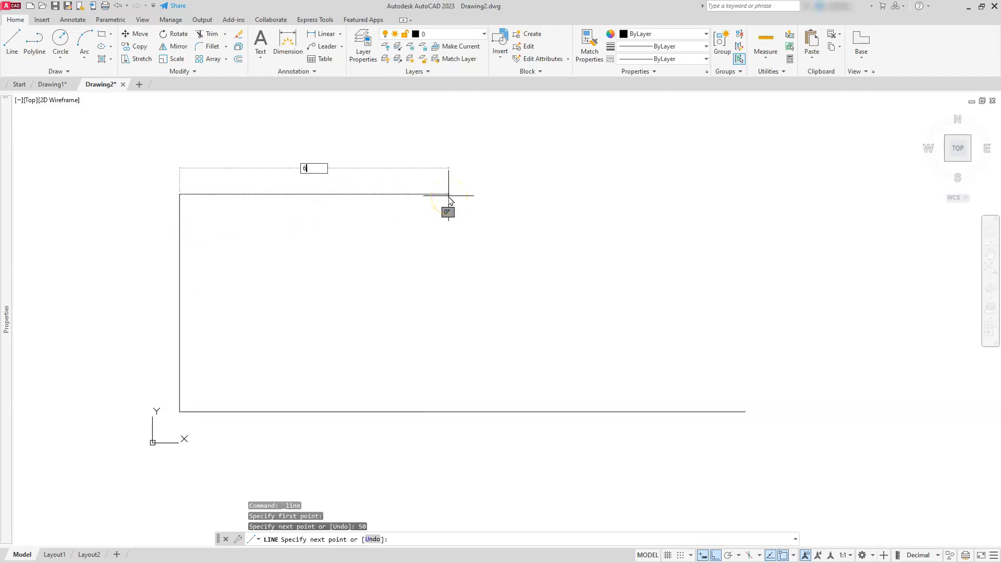
{"action": "type", "text": "0"}
{"action": "key", "text": "Return"}
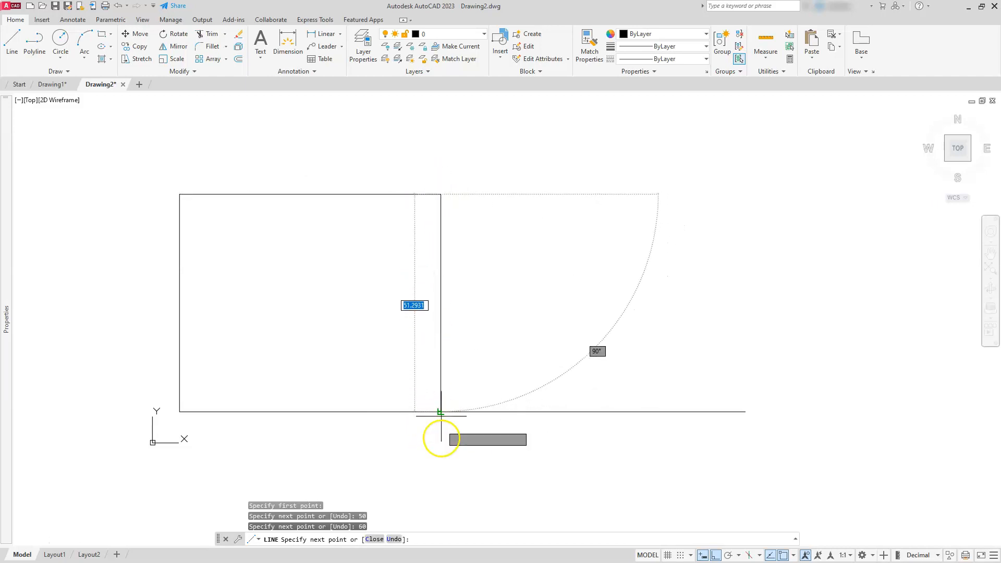
{"action": "left_click", "coordinate": [434, 444]}
{"action": "key", "text": "Escape"}
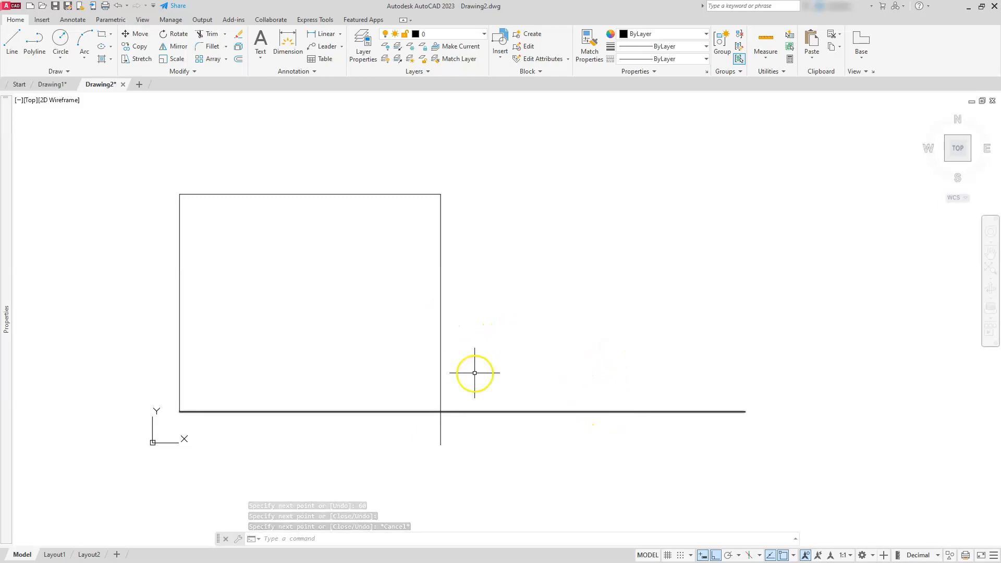
Switch to Bracket 1.pdf and highlight the front view's 50, 60, 130 and 25 dimensions and the side view's 15 height dimension
{"action": "key", "text": "alt+Tab"}
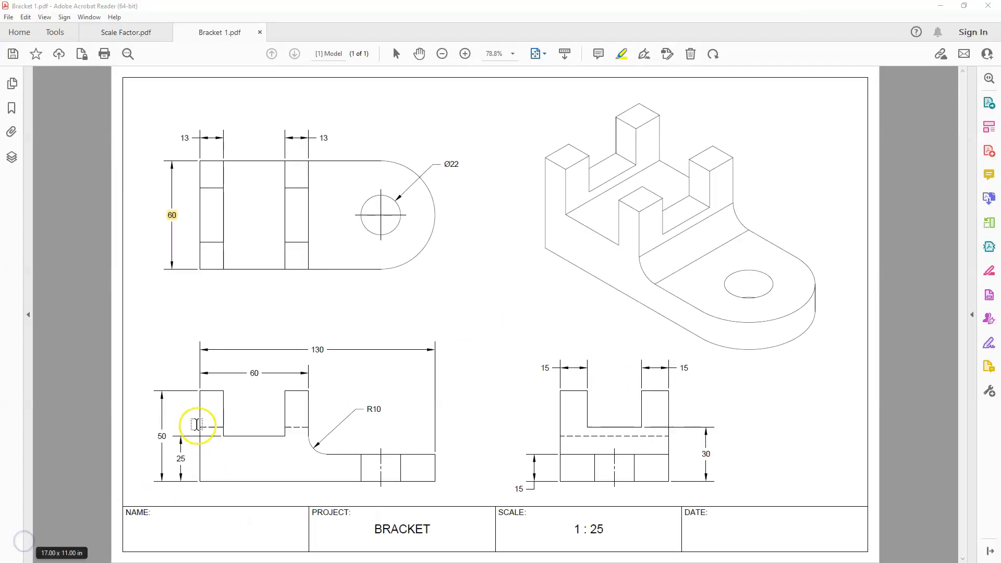
{"action": "left_click_drag", "start_coordinate": [156, 438], "coordinate": [163, 440]}
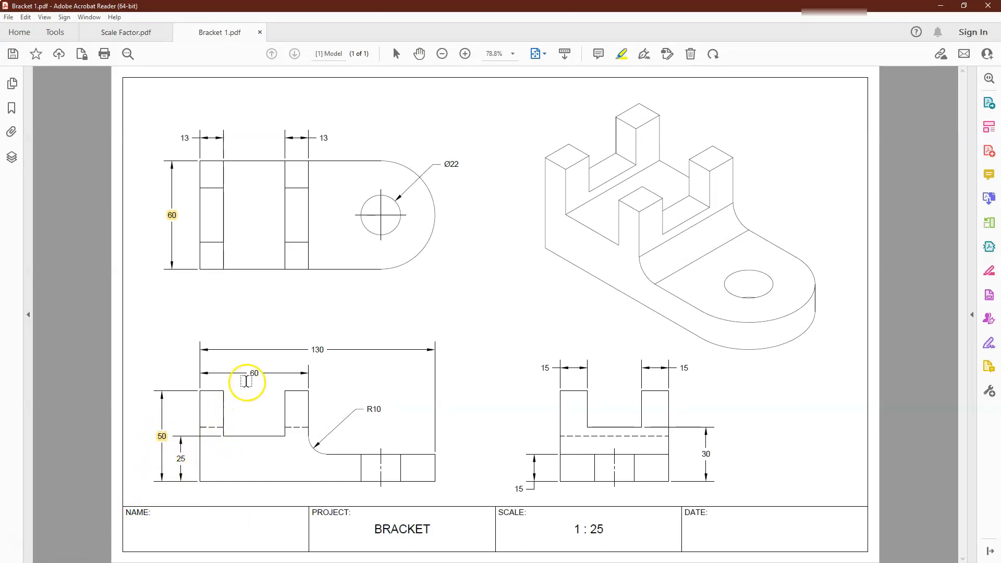
{"action": "double_click", "coordinate": [261, 373]}
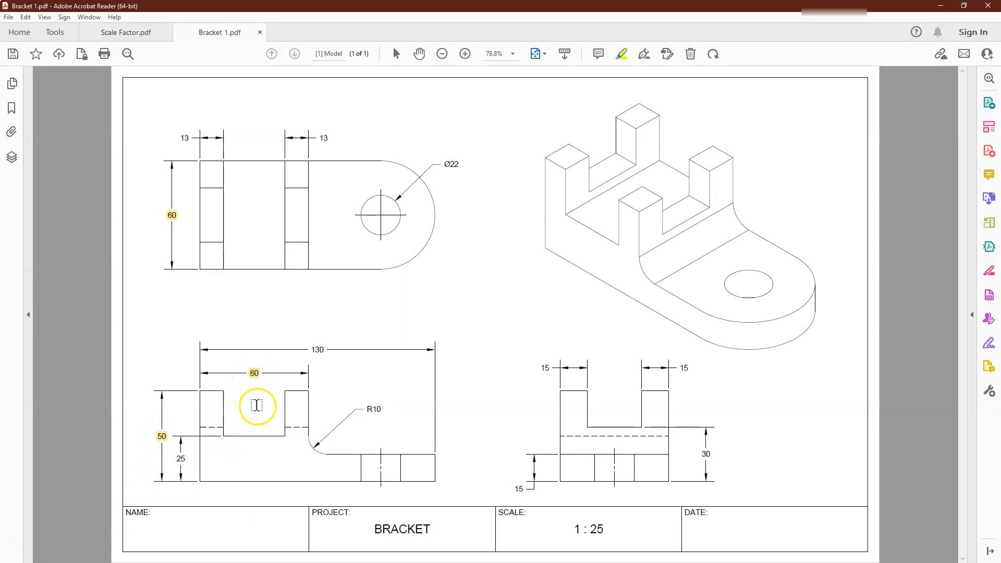
{"action": "double_click", "coordinate": [318, 349]}
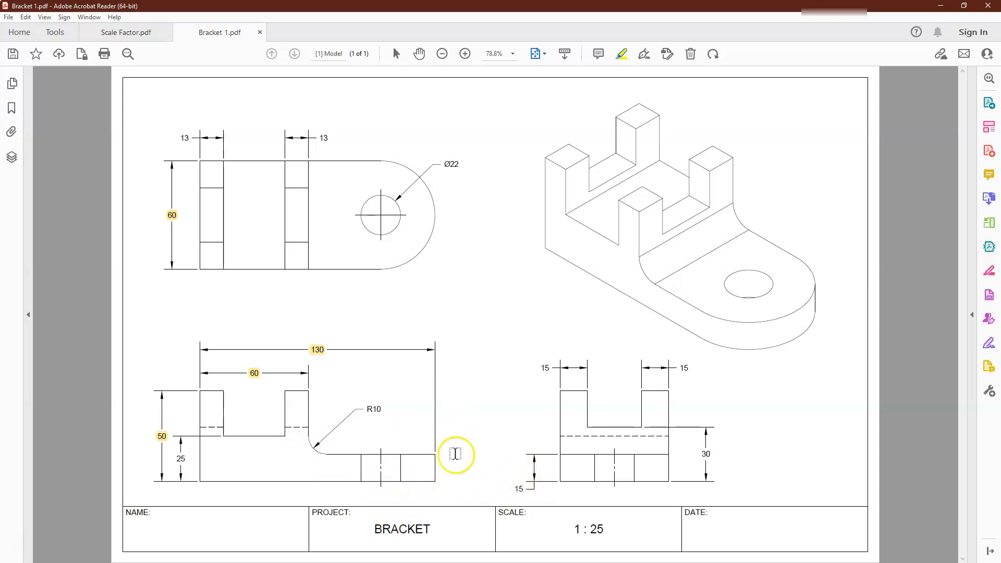
{"action": "left_click_drag", "start_coordinate": [513, 489], "coordinate": [521, 488]}
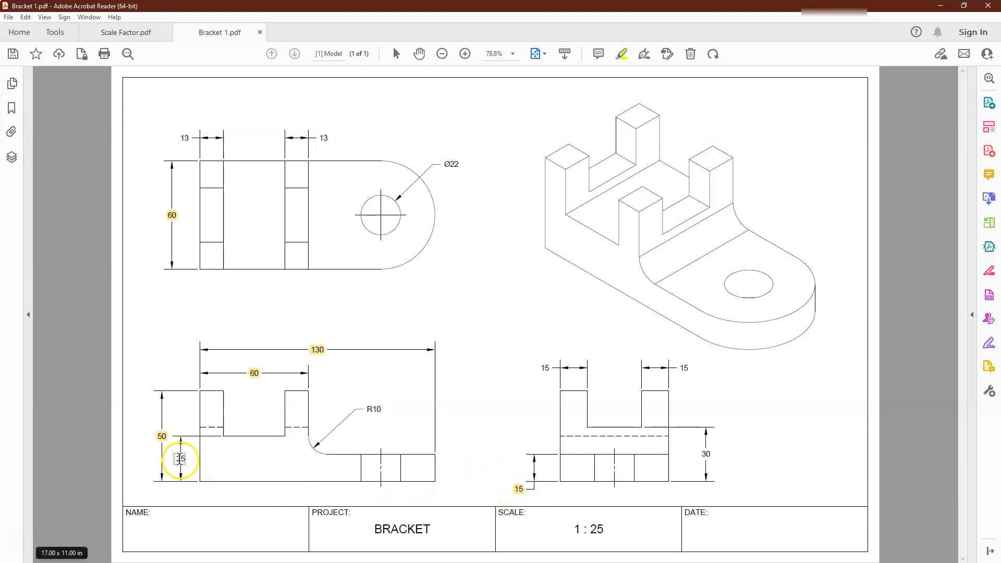
{"action": "left_click_drag", "start_coordinate": [176, 457], "coordinate": [186, 461]}
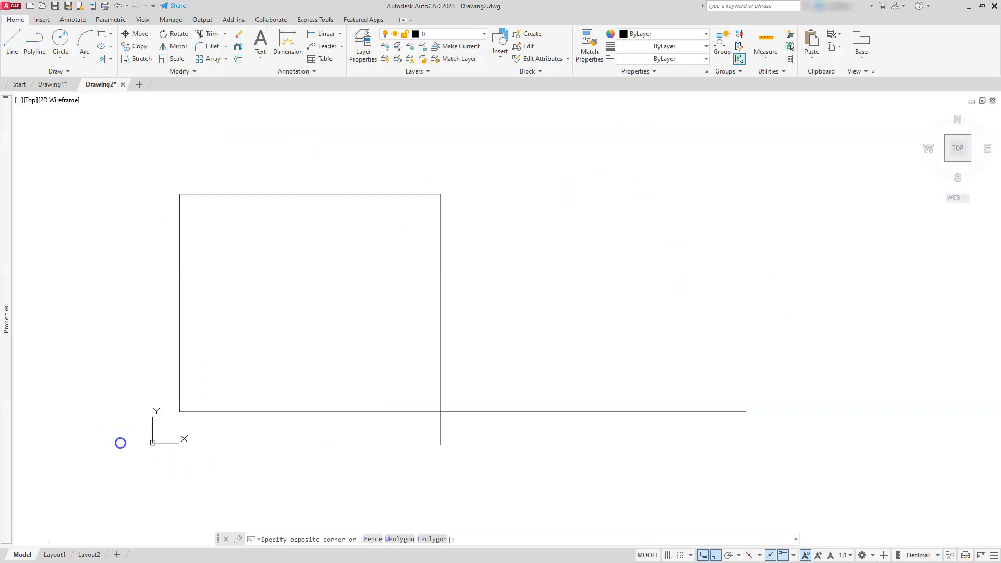
Switch back to AutoCAD and copy the base line straight up at distances of 15 and 25
{"action": "left_click", "coordinate": [124, 472]}
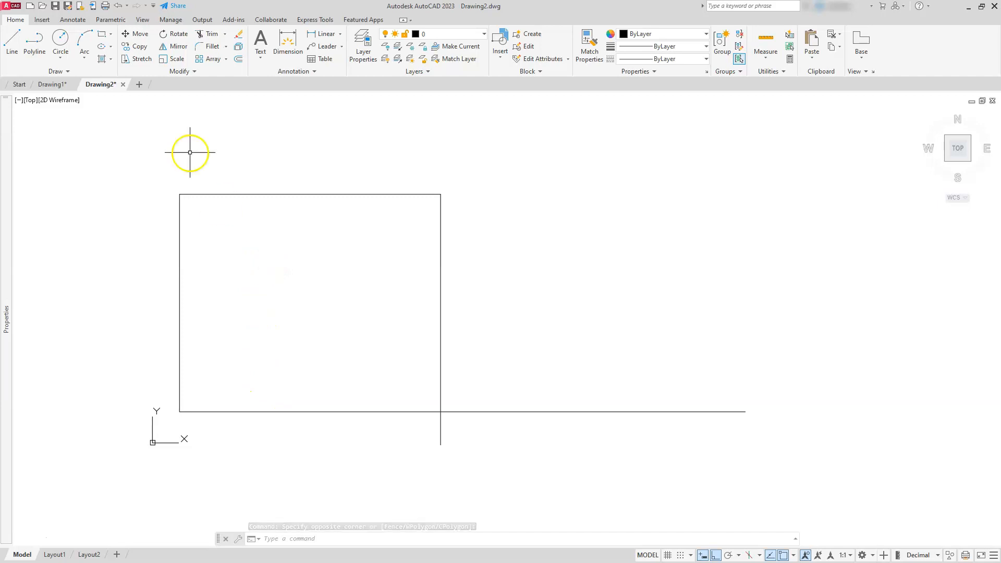
{"action": "left_click", "coordinate": [132, 47]}
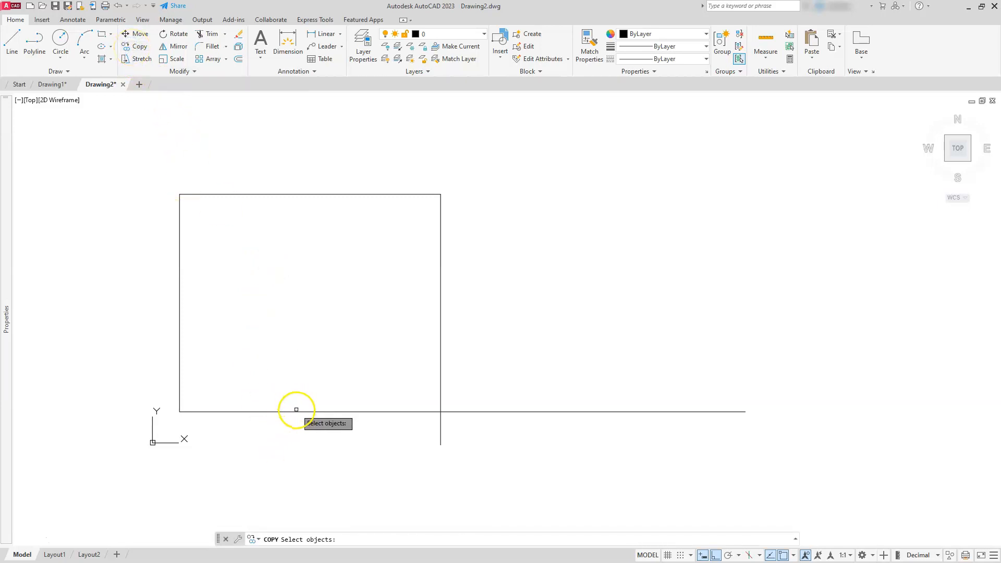
{"action": "left_click", "coordinate": [297, 410]}
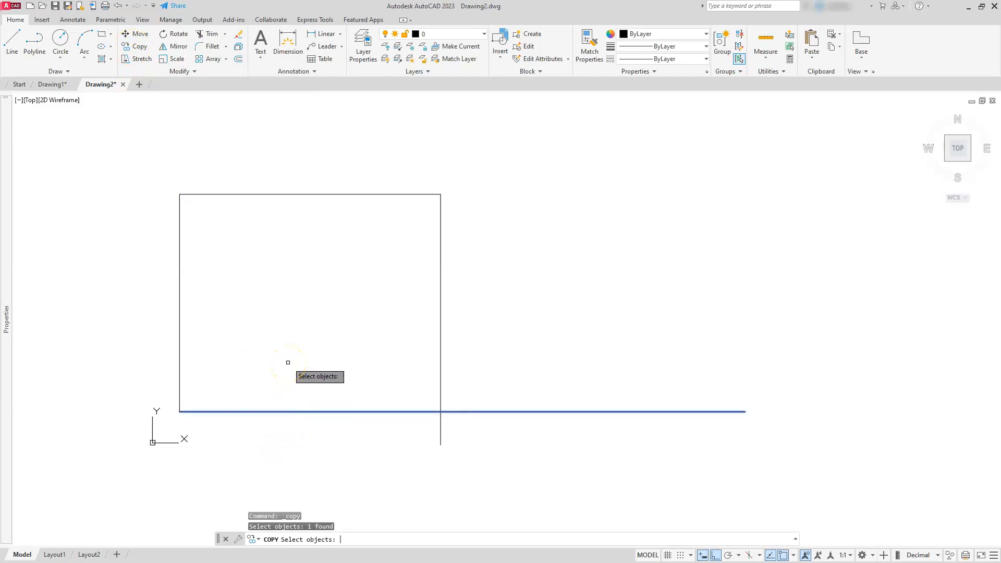
{"action": "key", "text": "Return"}
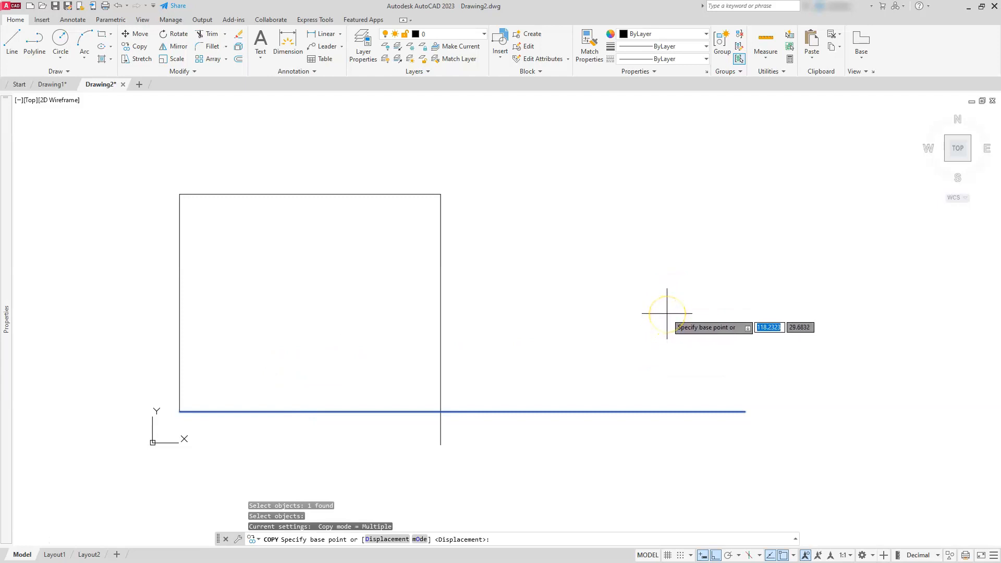
{"action": "left_click", "coordinate": [653, 343]}
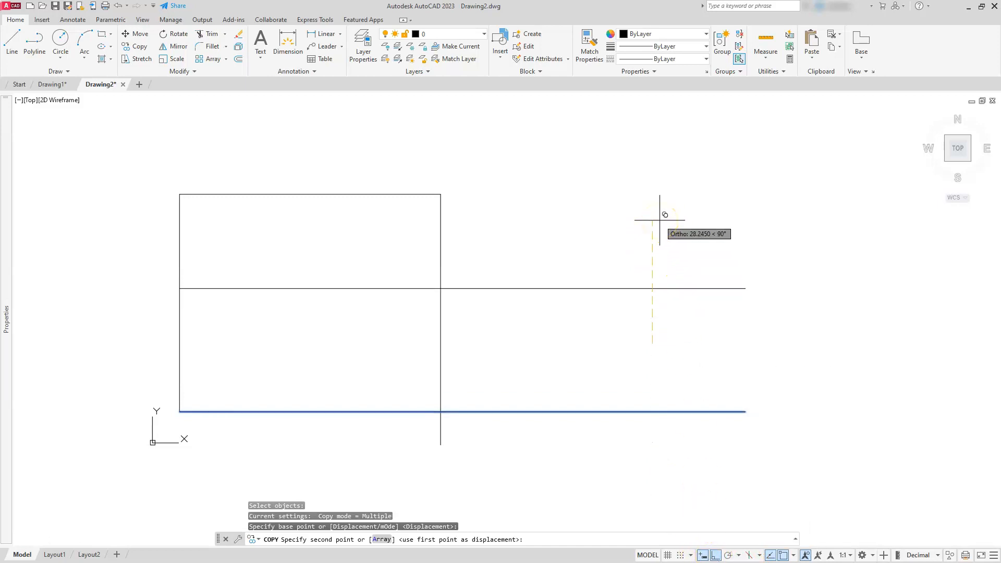
{"action": "type", "text": "15"}
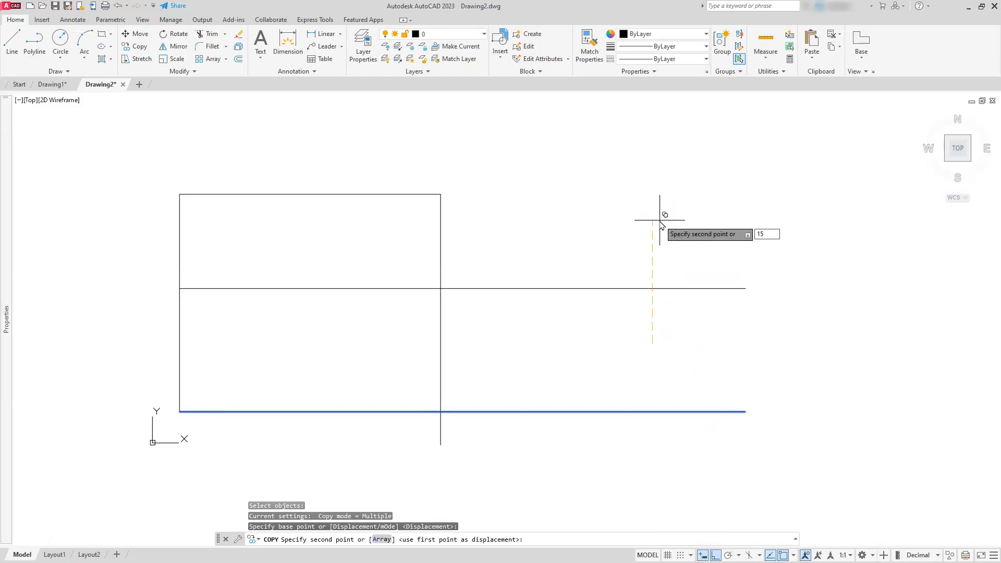
{"action": "key", "text": "Return"}
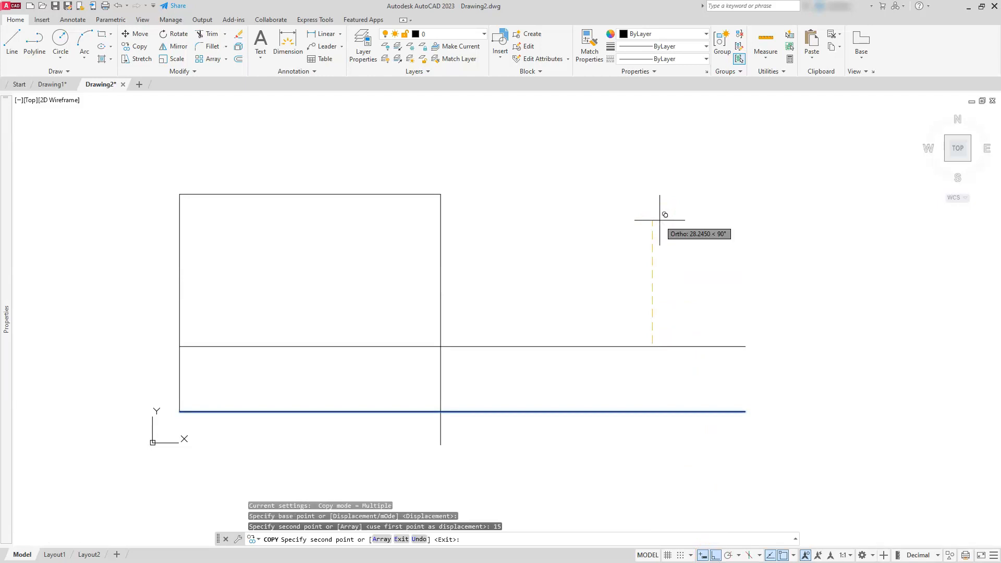
{"action": "type", "text": "25"}
{"action": "key", "text": "Return"}
{"action": "key", "text": "Escape"}
{"action": "key", "text": "Escape"}
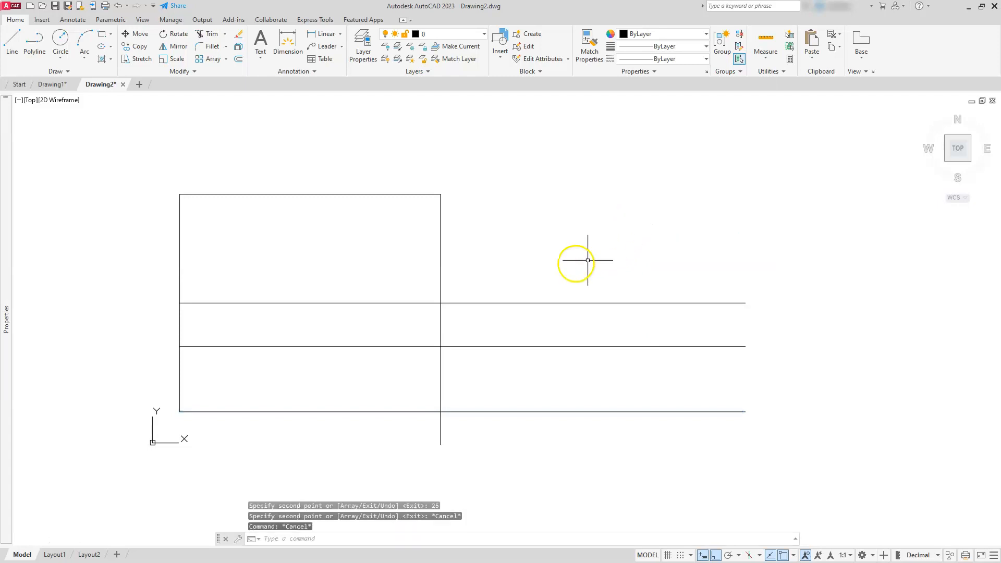
{"action": "key", "text": "Escape"}
{"action": "key", "text": "Escape"}
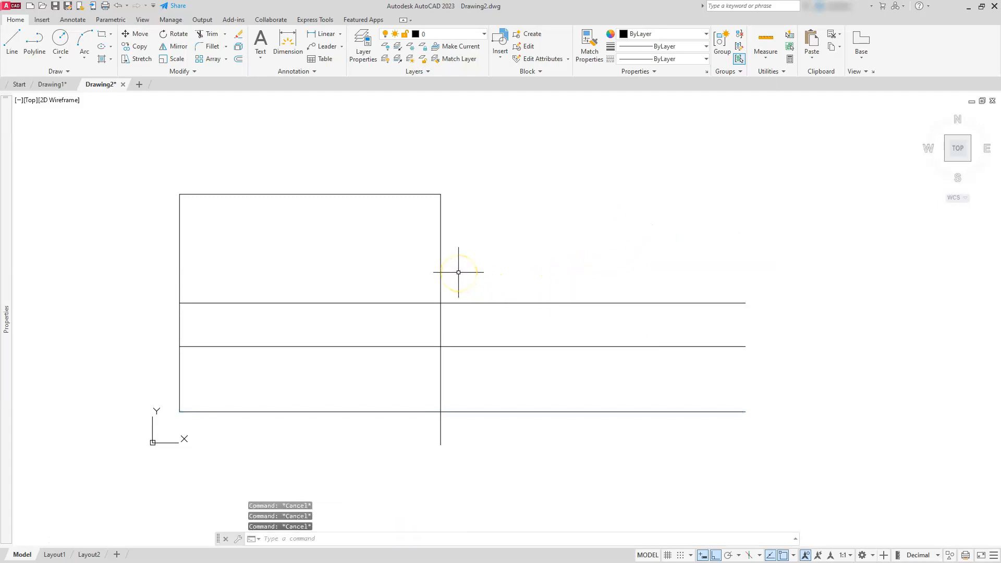
Offset the outline's left vertical line and its 60-wide block's right vertical line 13 inward
{"action": "left_click", "coordinate": [237, 61]}
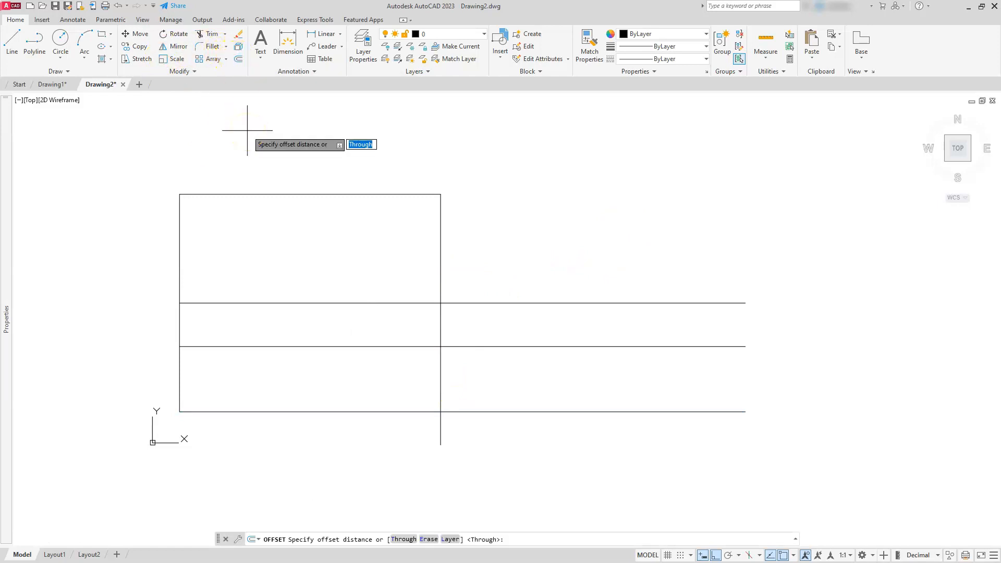
{"action": "type", "text": "13"}
{"action": "key", "text": "Return"}
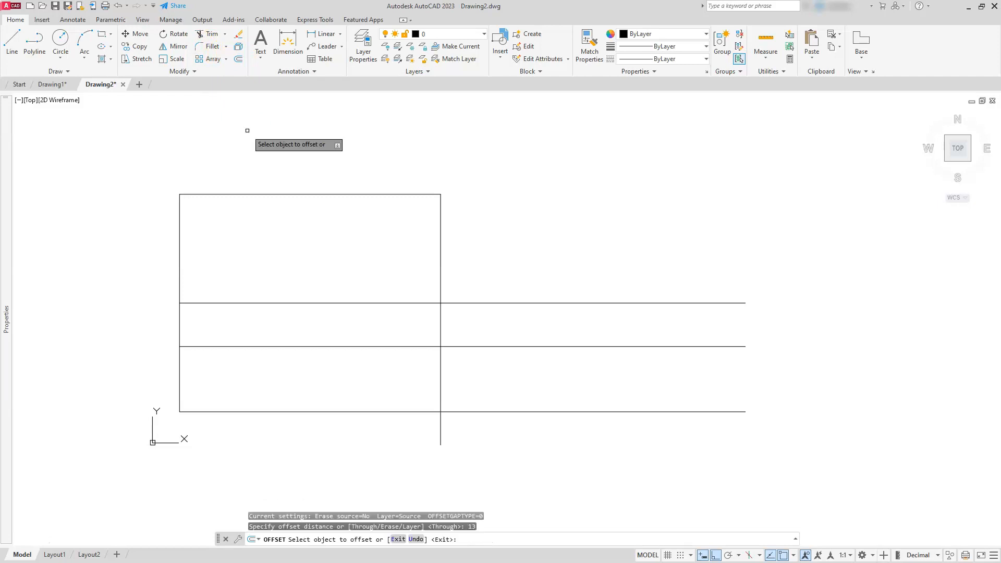
{"action": "left_click", "coordinate": [181, 222]}
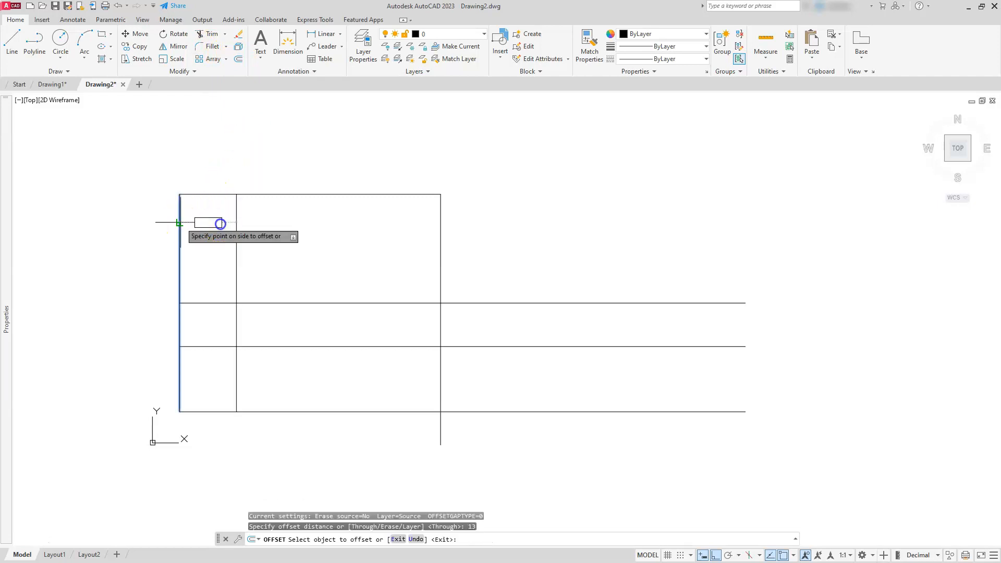
{"action": "left_click", "coordinate": [261, 223]}
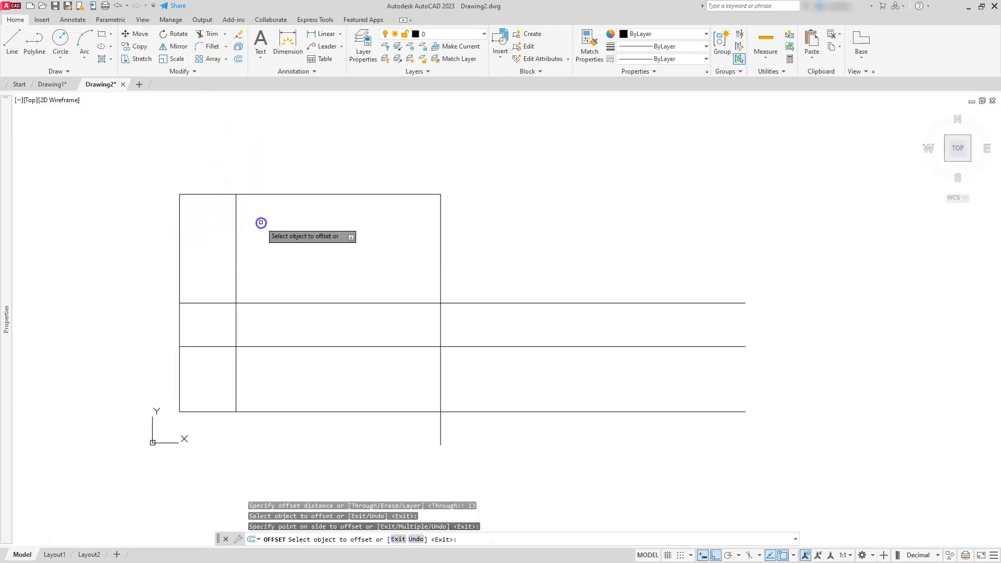
{"action": "left_click", "coordinate": [443, 235]}
{"action": "left_click", "coordinate": [339, 246]}
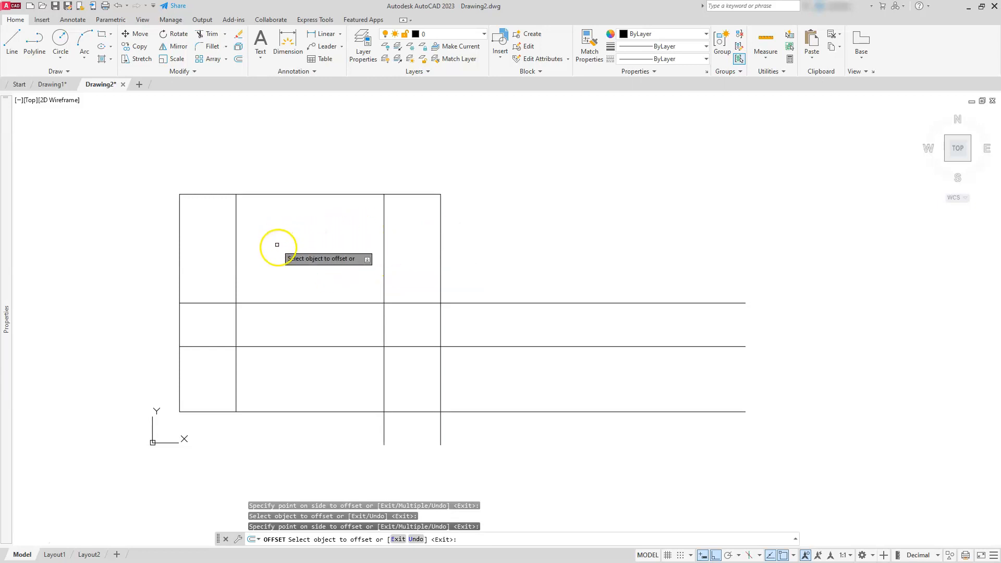
{"action": "key", "text": "Escape"}
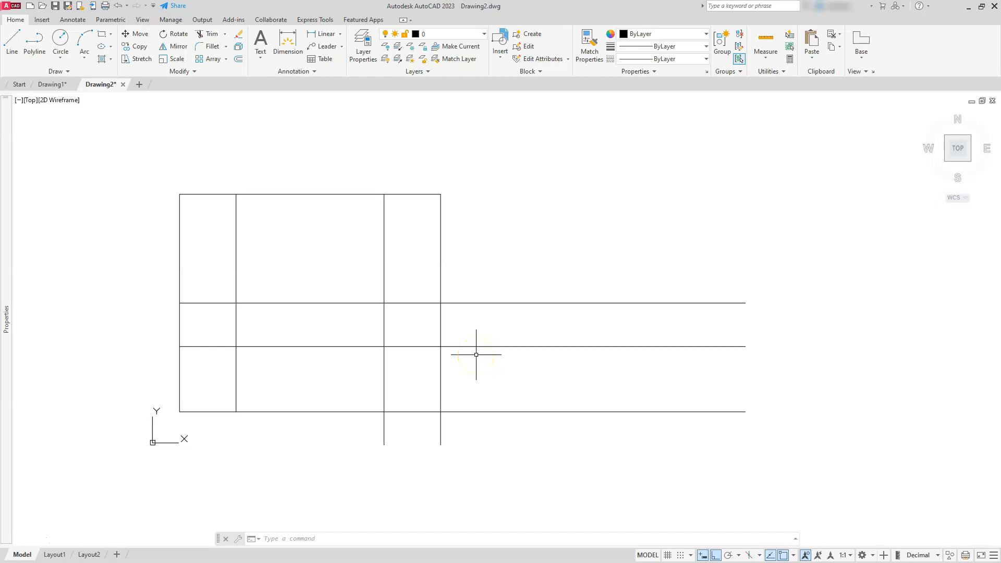
Fillet the block's right vertical line with the horizontal line 15 above the base using radius 10
{"action": "left_click", "coordinate": [210, 48]}
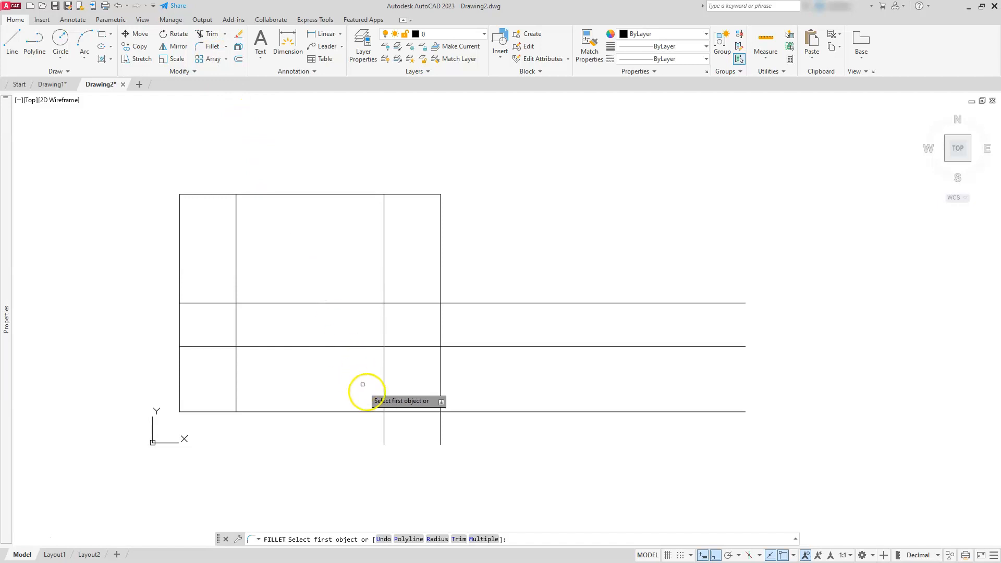
{"action": "left_click", "coordinate": [437, 540]}
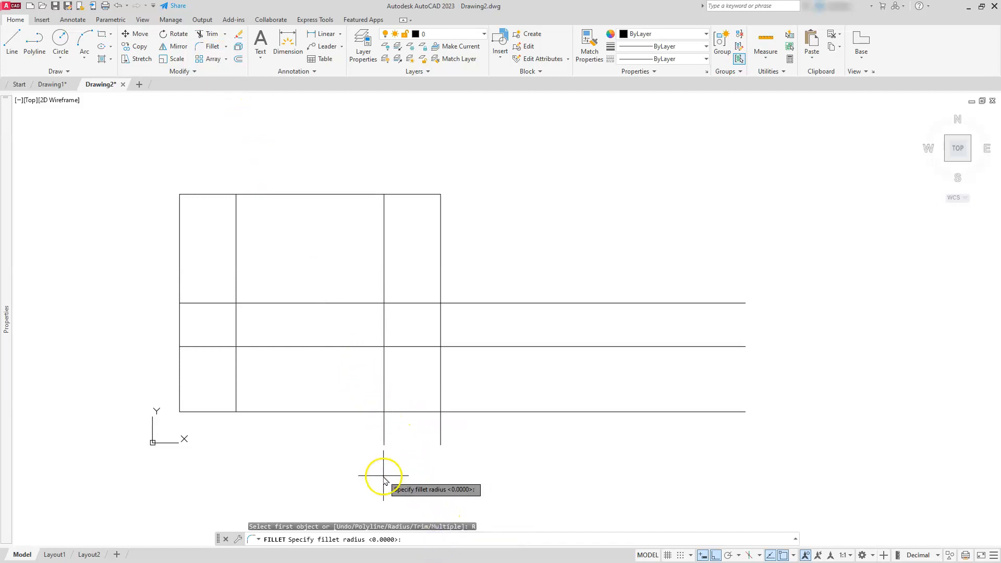
{"action": "type", "text": "10"}
{"action": "key", "text": "Return"}
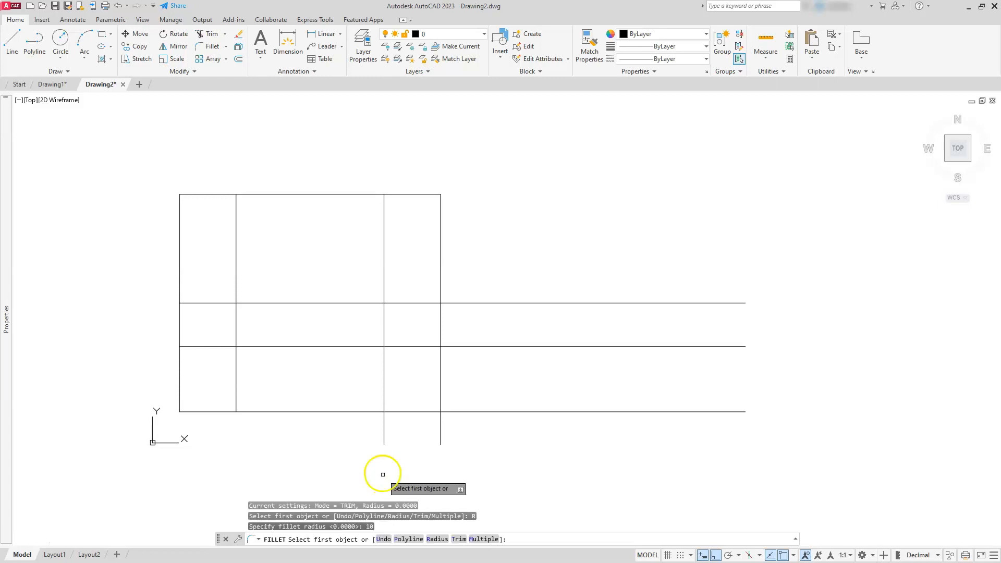
{"action": "left_click", "coordinate": [441, 226]}
{"action": "left_click", "coordinate": [493, 350]}
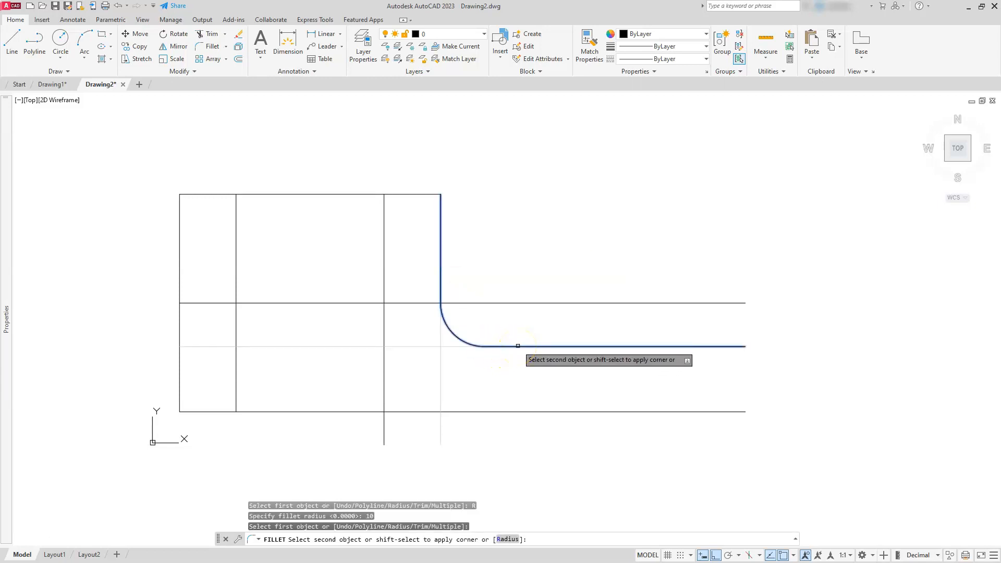
{"action": "left_click", "coordinate": [518, 346]}
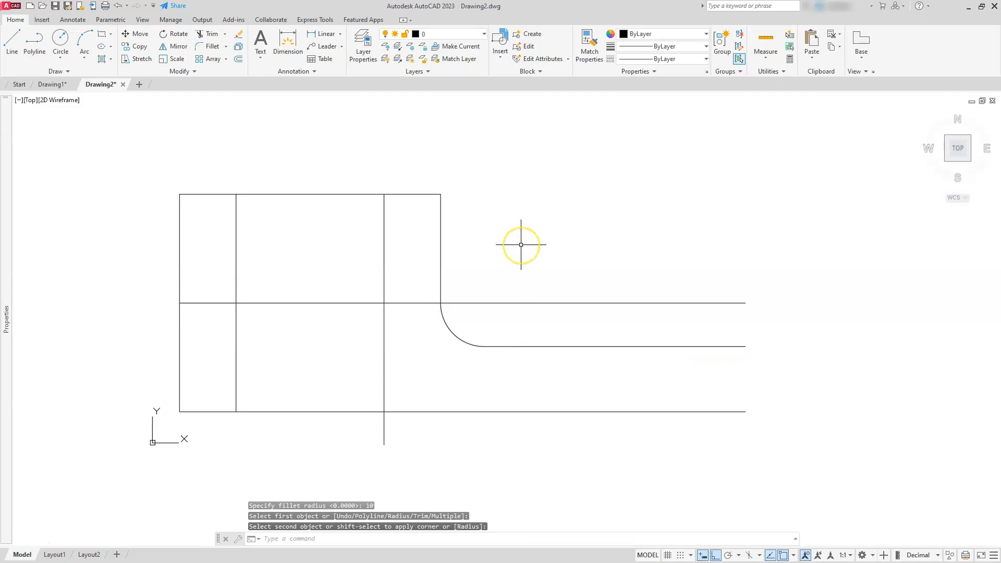
{"action": "key", "text": "Escape"}
{"action": "key", "text": "Escape"}
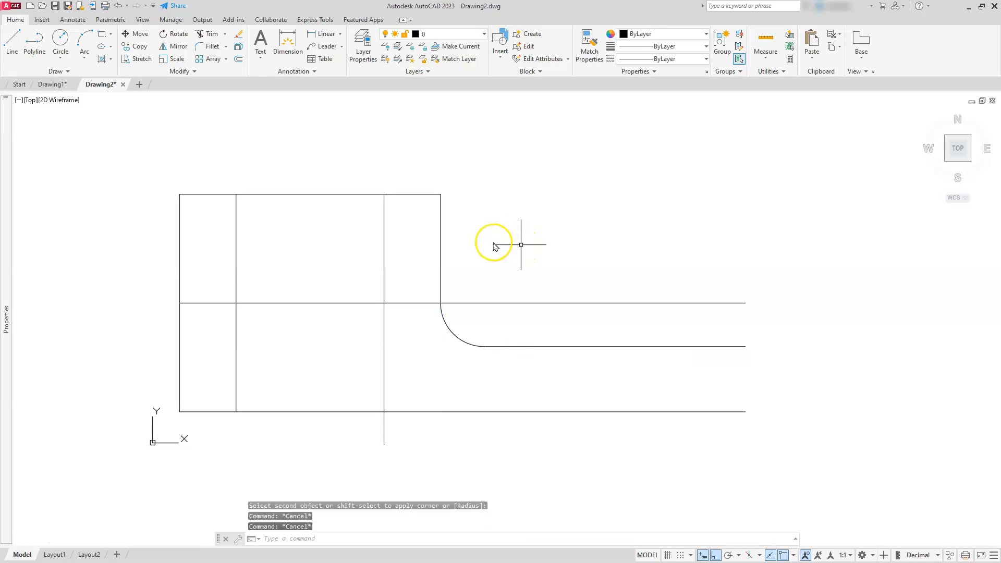
{"action": "key", "text": "F1"}
{"action": "left_click", "coordinate": [648, 114]}
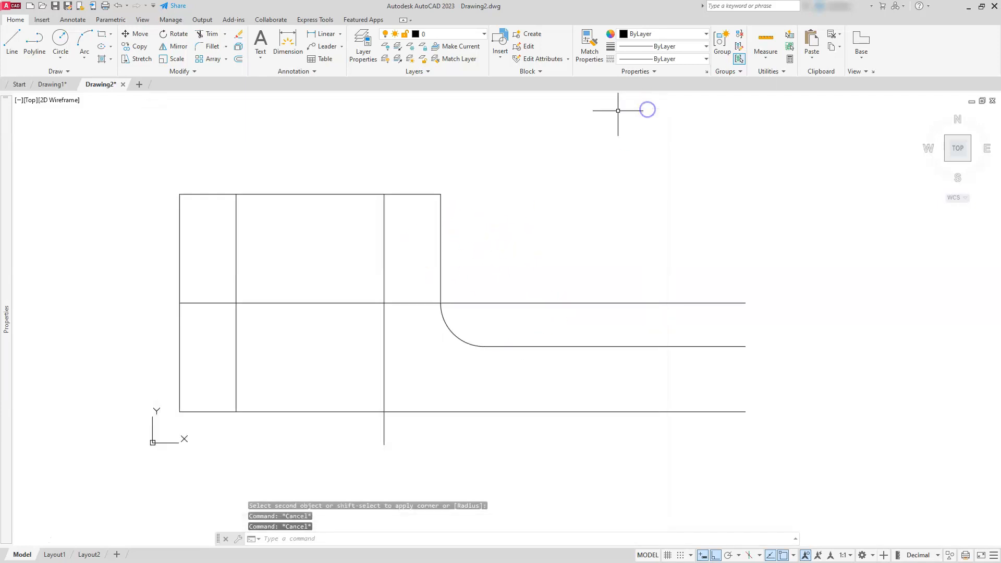
{"action": "left_click", "coordinate": [10, 39]}
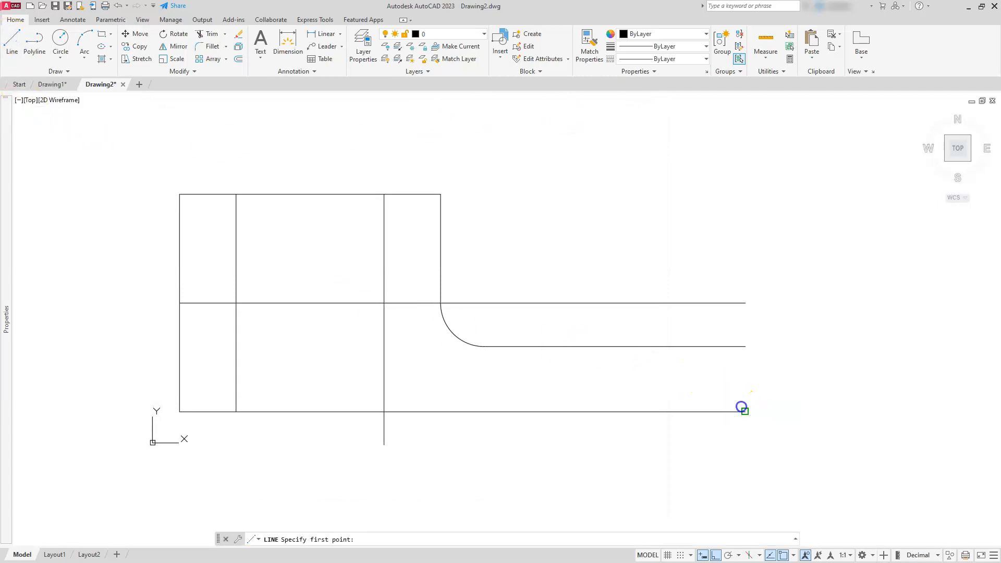
{"action": "left_click", "coordinate": [744, 411]}
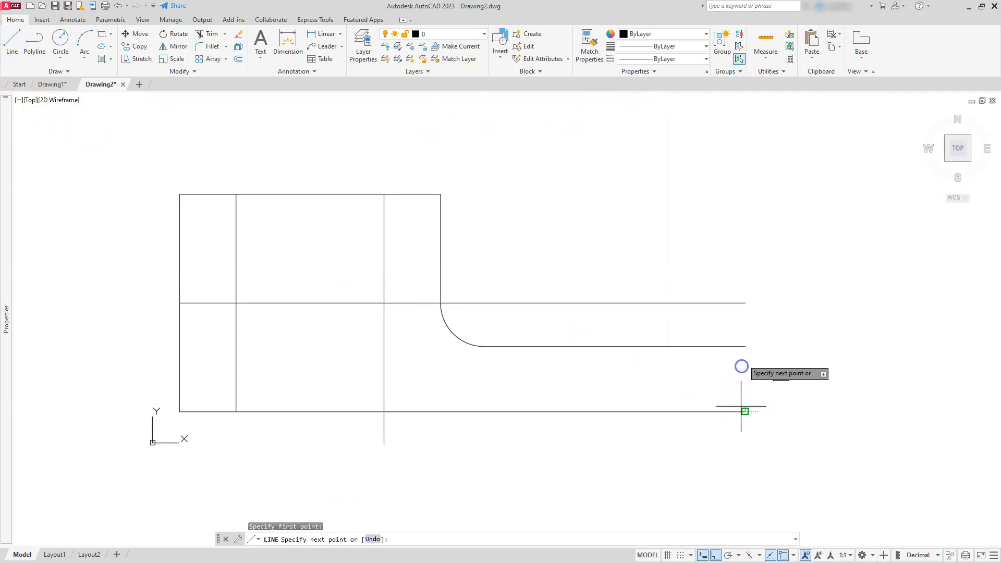
{"action": "key", "text": "Escape"}
{"action": "left_click", "coordinate": [744, 346]}
{"action": "key", "text": "Escape"}
{"action": "key", "text": "Escape"}
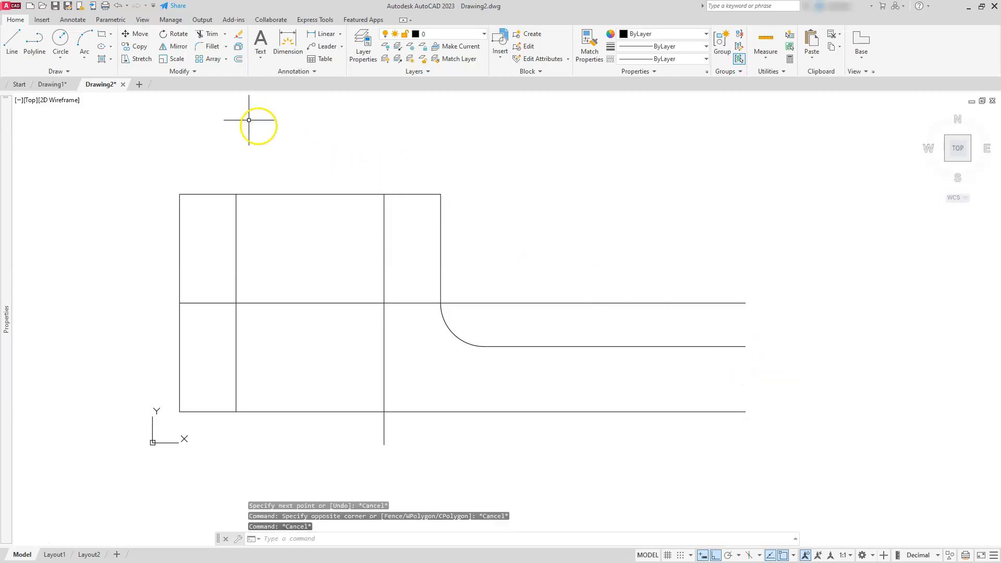
Trim the inner verticals, the 25-high line and the top edge to leave a U-shaped slot between two 13-wide uprights
{"action": "left_click", "coordinate": [206, 36]}
{"action": "mouse_move", "coordinate": [253, 438]}
{"action": "left_mouse_down"}
{"action": "mouse_move", "coordinate": [309, 420]}
{"action": "mouse_move", "coordinate": [395, 430]}
{"action": "left_mouse_up"}
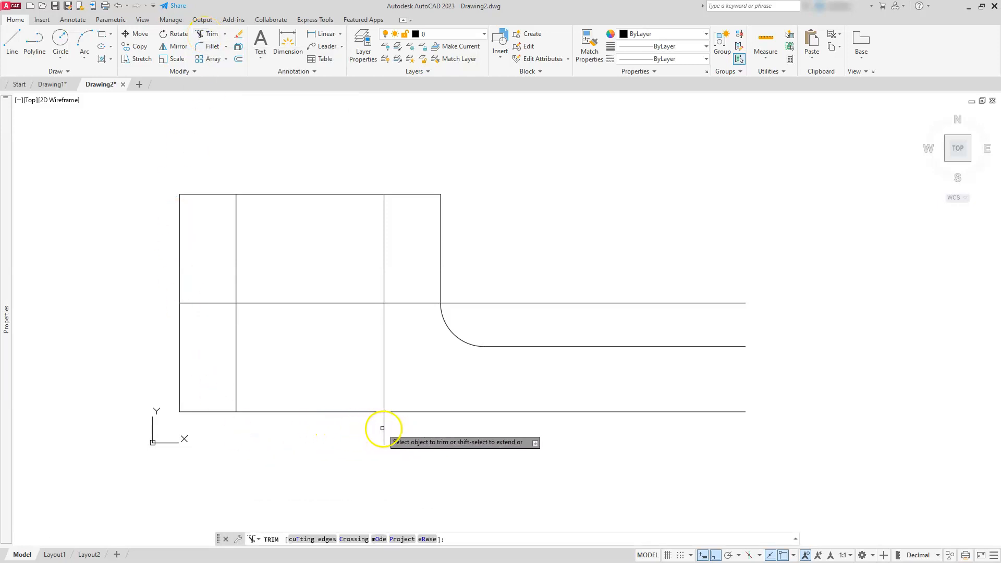
{"action": "left_click", "coordinate": [385, 425]}
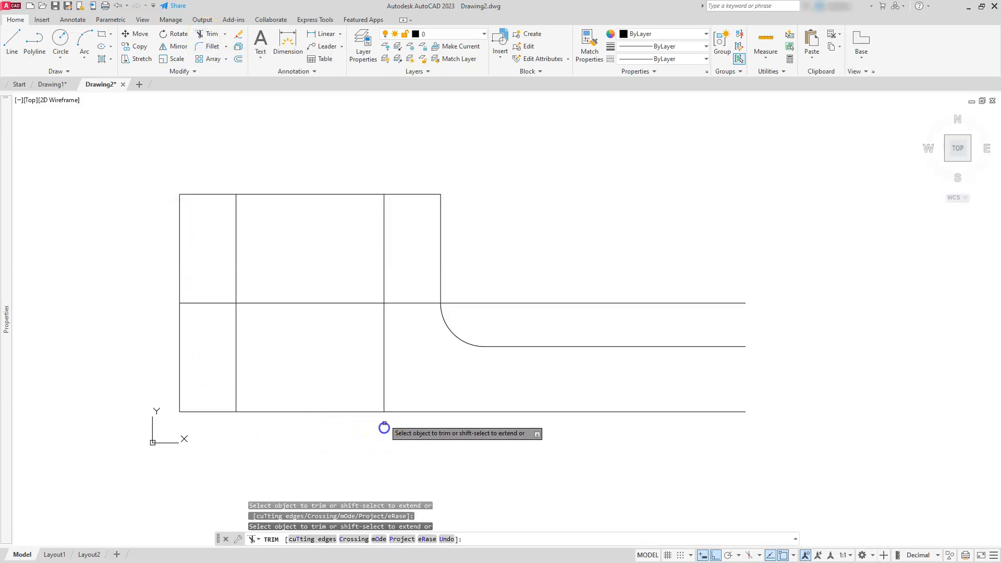
{"action": "left_click", "coordinate": [383, 391]}
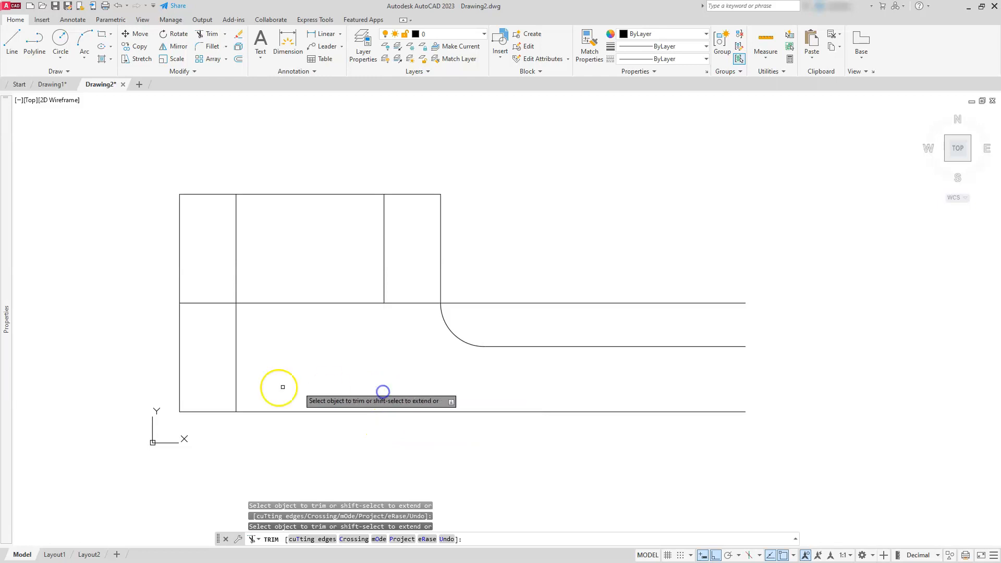
{"action": "left_click", "coordinate": [234, 364]}
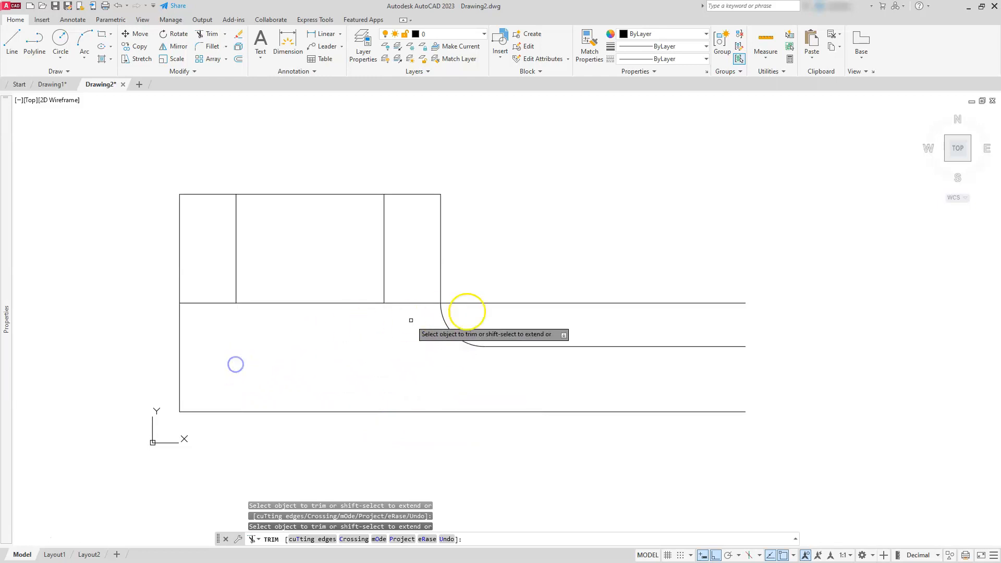
{"action": "left_click", "coordinate": [533, 301]}
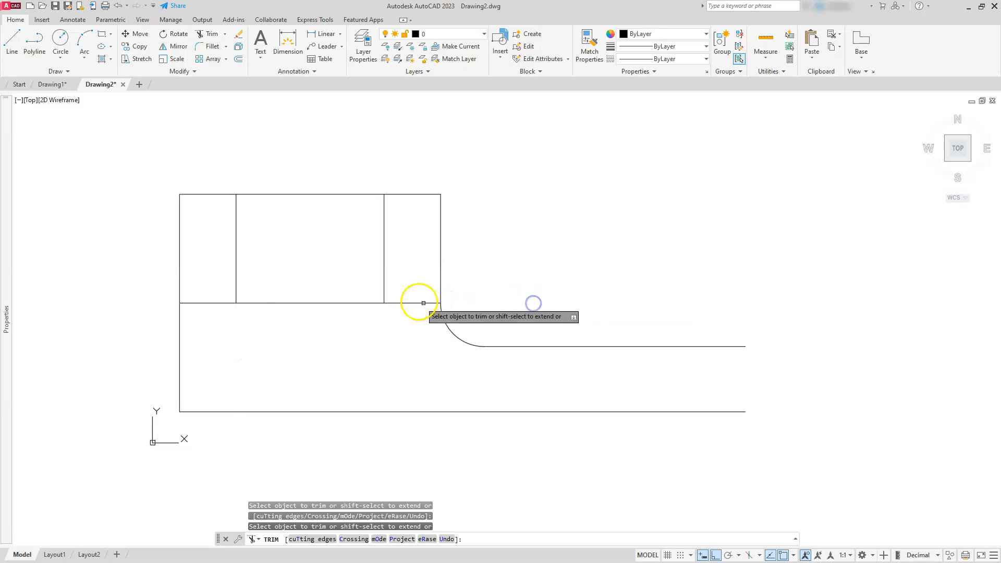
{"action": "left_click", "coordinate": [222, 302]}
{"action": "left_click", "coordinate": [295, 195]}
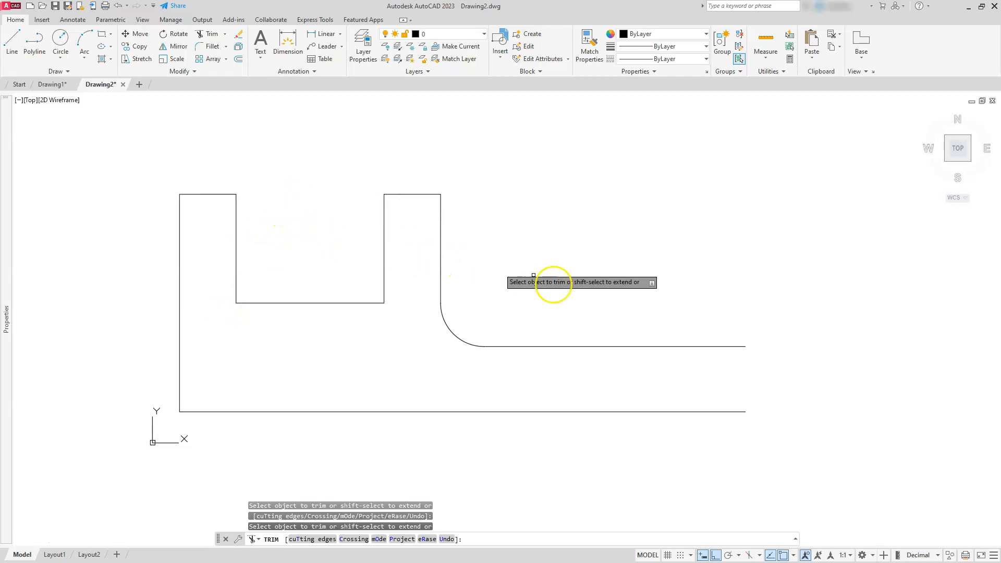
{"action": "key", "text": "Escape"}
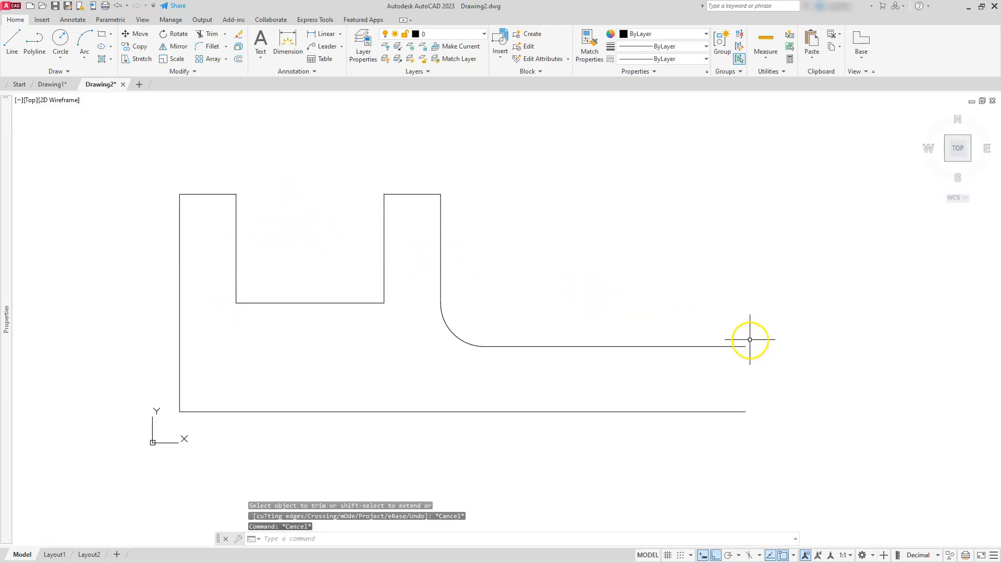
Close the outline's right end with a vertical line from the base line's endpoint to the upper line's endpoint
{"action": "key", "text": "Escape"}
{"action": "type", "text": "l"}
{"action": "key", "text": "Return"}
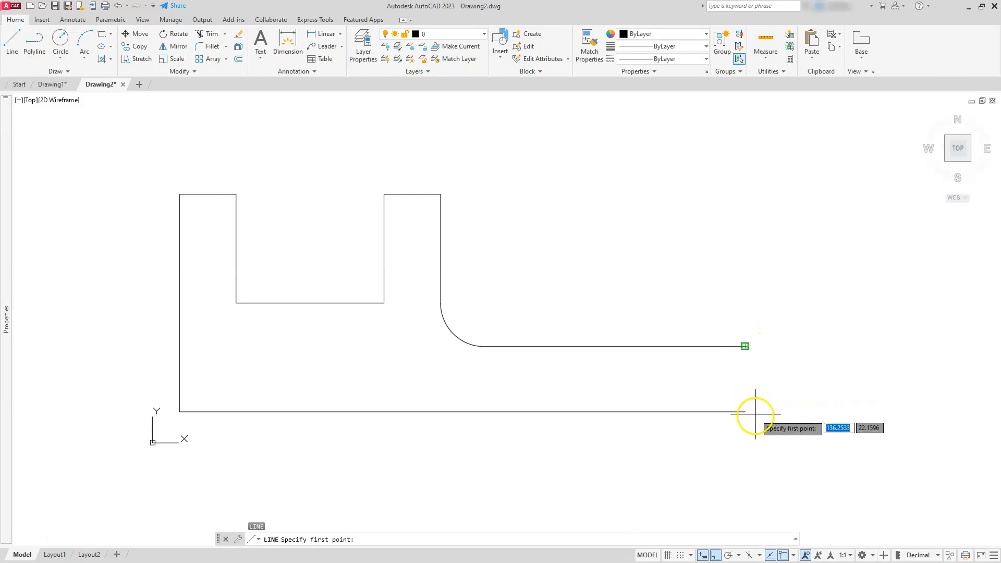
{"action": "left_click", "coordinate": [746, 412]}
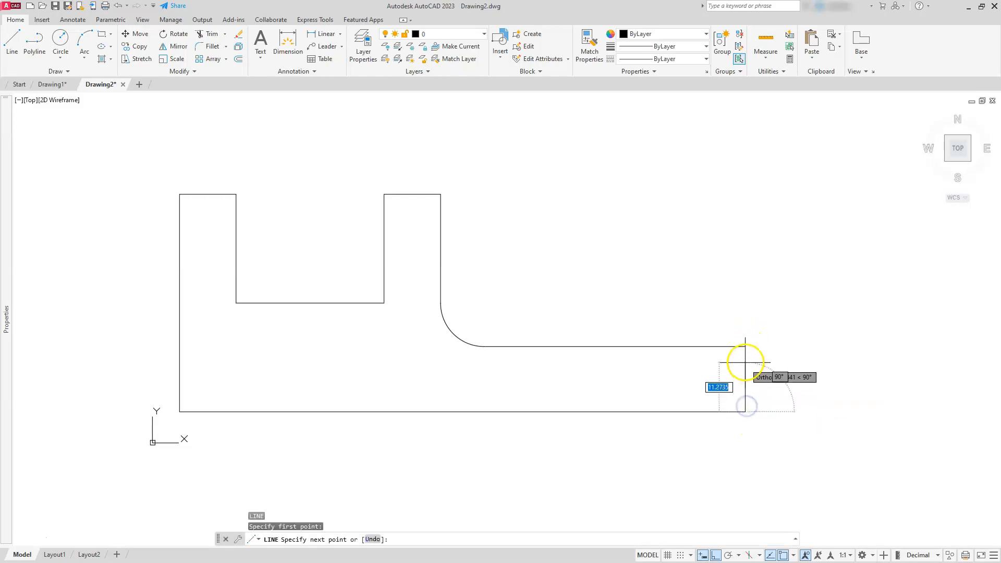
{"action": "left_click", "coordinate": [745, 346]}
{"action": "key", "text": "Escape"}
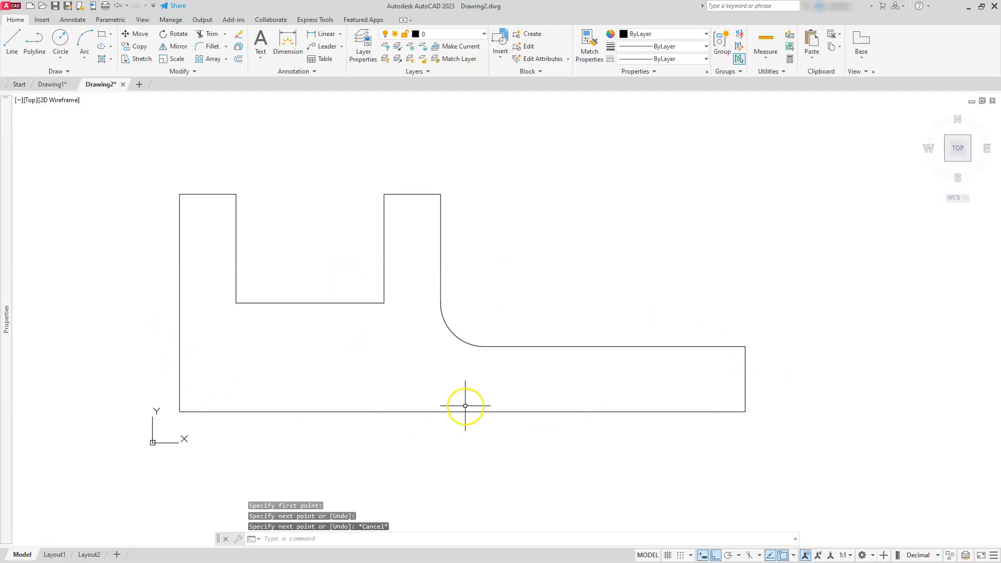
Switch to Bracket 1.pdf and highlight both 13 dimensions in the top view and the 30 height dimension in the side view
{"action": "scroll", "coordinate": [466, 401], "scroll_direction": "down", "scroll_amount": 2}
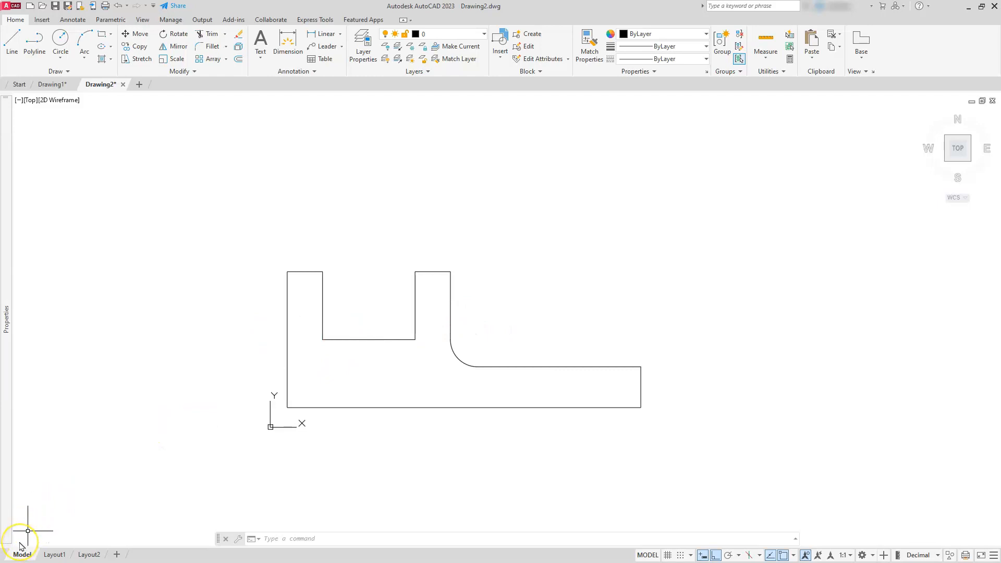
{"action": "key", "text": "alt+Tab"}
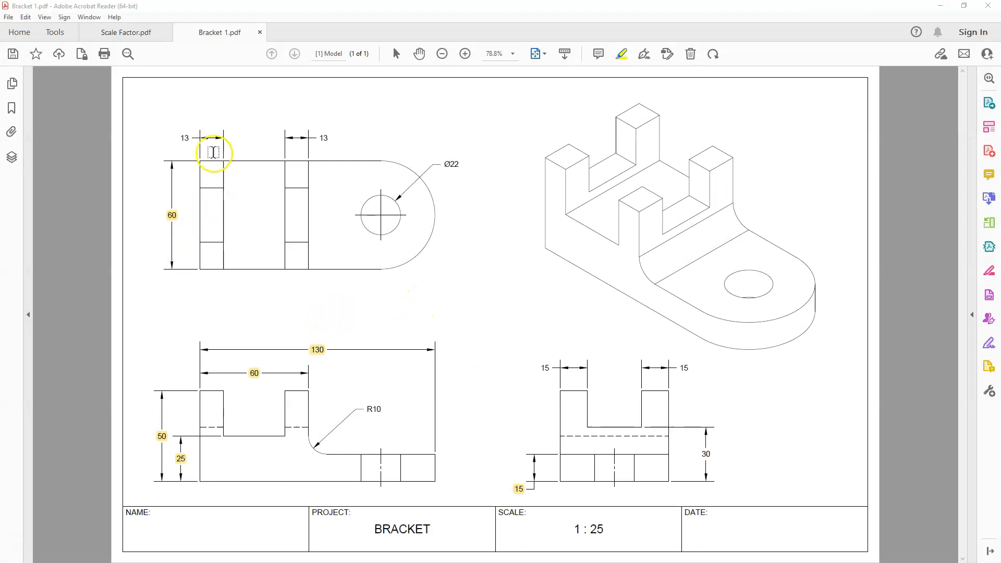
{"action": "left_click_drag", "start_coordinate": [180, 137], "coordinate": [191, 138]}
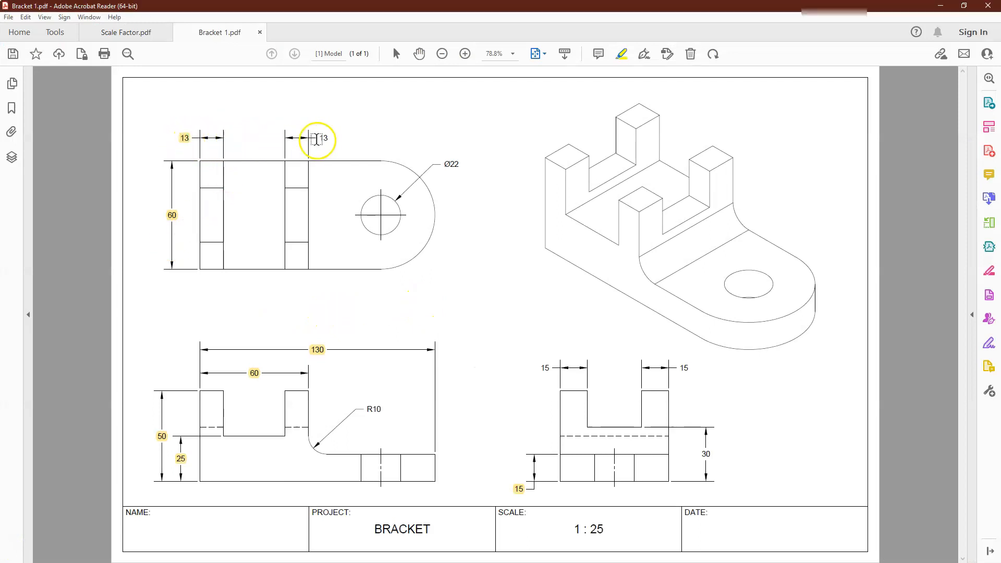
{"action": "mouse_move", "coordinate": [319, 139]}
{"action": "left_mouse_down"}
{"action": "mouse_move", "coordinate": [346, 136]}
{"action": "mouse_move", "coordinate": [336, 139]}
{"action": "left_mouse_up"}
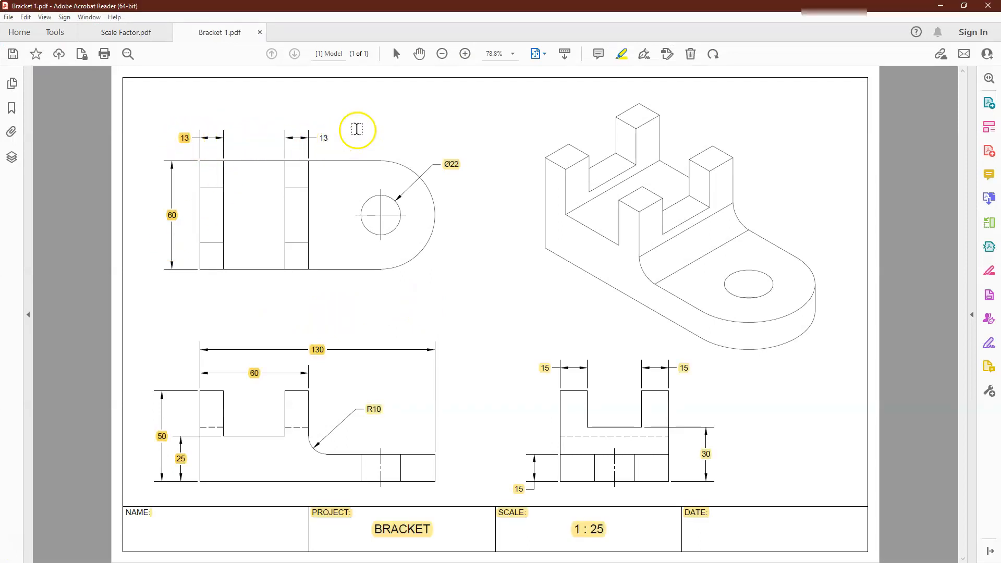
{"action": "left_click_drag", "start_coordinate": [440, 121], "coordinate": [326, 154]}
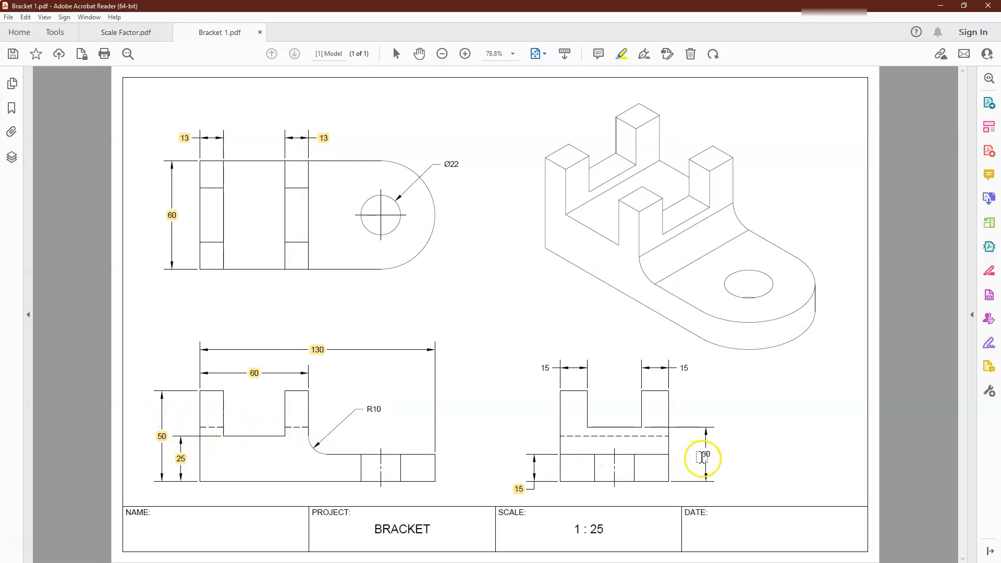
{"action": "left_click_drag", "start_coordinate": [713, 457], "coordinate": [704, 456]}
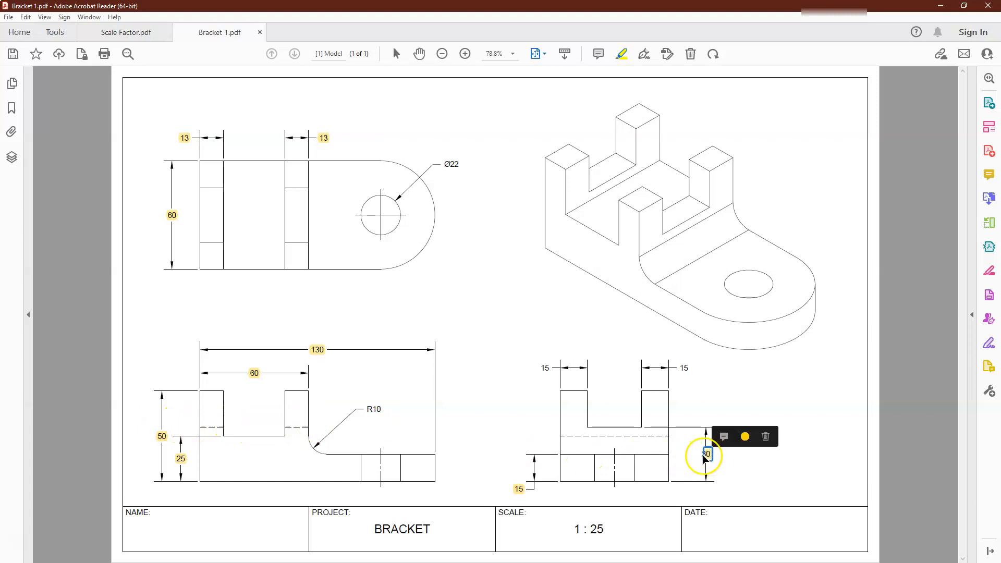
{"action": "left_click", "coordinate": [694, 468]}
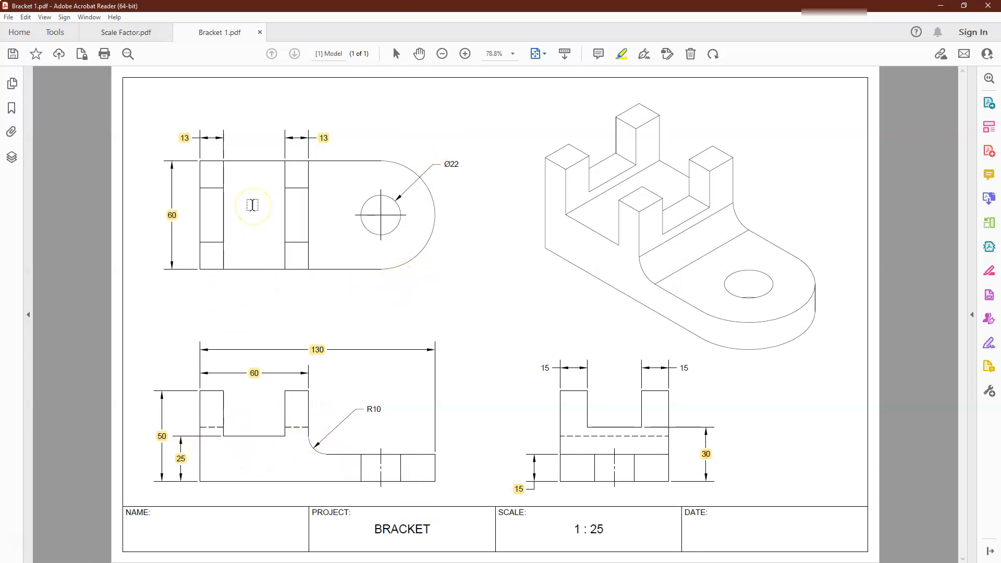
Switch back to Drawing2.dwg in AutoCAD with no command active
{"action": "mouse_move", "coordinate": [29, 540]}
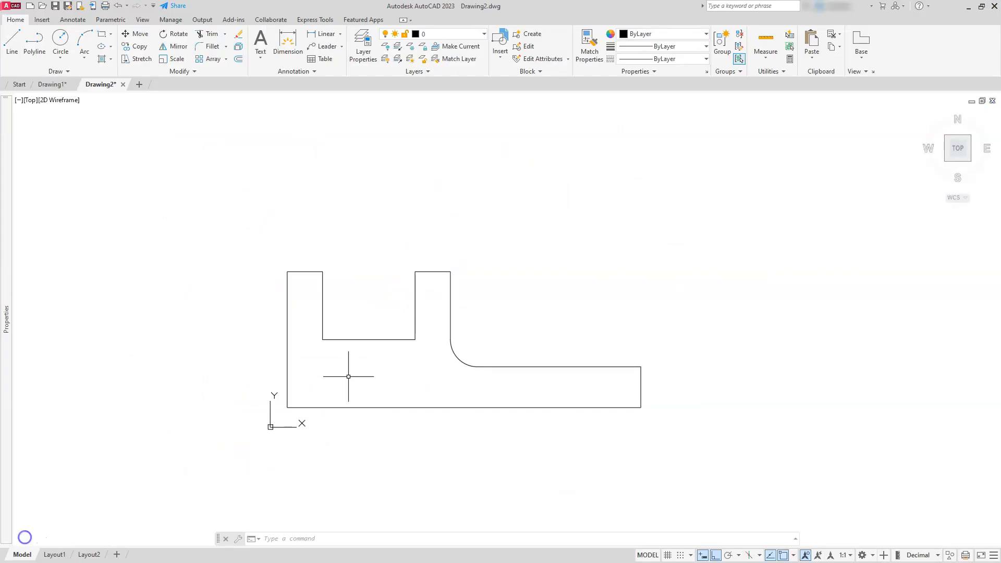
{"action": "left_click", "coordinate": [346, 373]}
{"action": "key", "text": "Escape"}
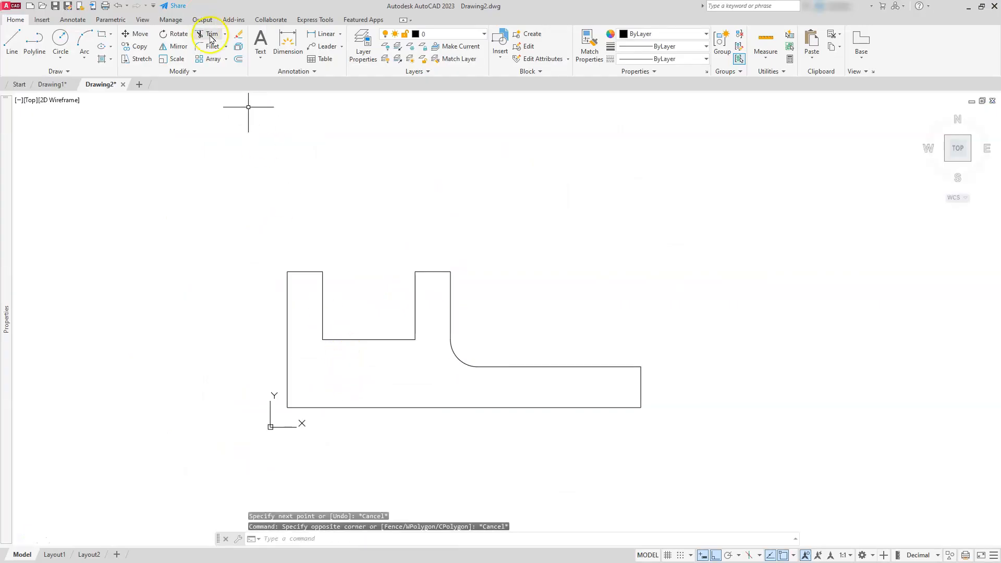
Offset the front view's base line upward by 30
{"action": "left_click", "coordinate": [239, 60]}
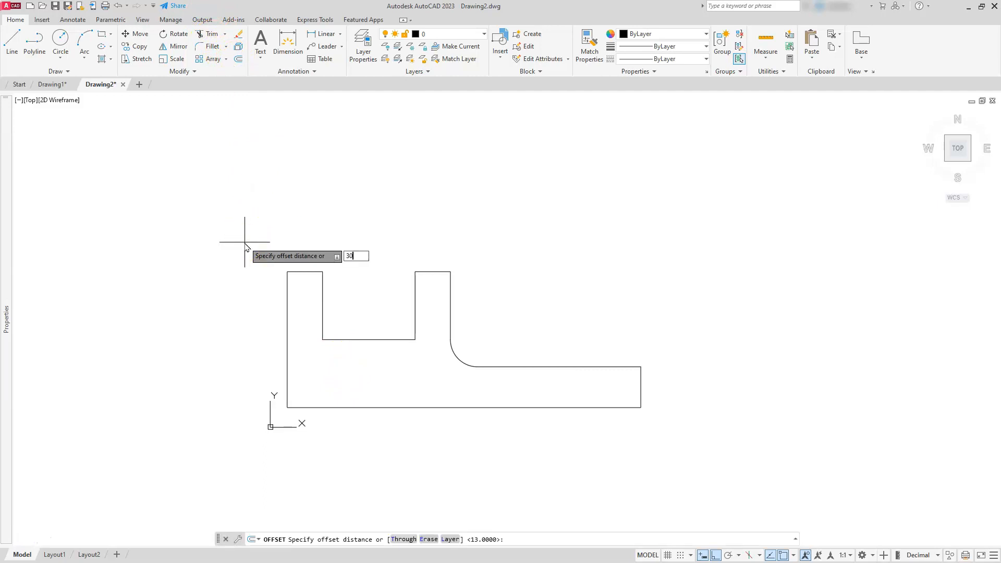
{"action": "key", "text": "Return"}
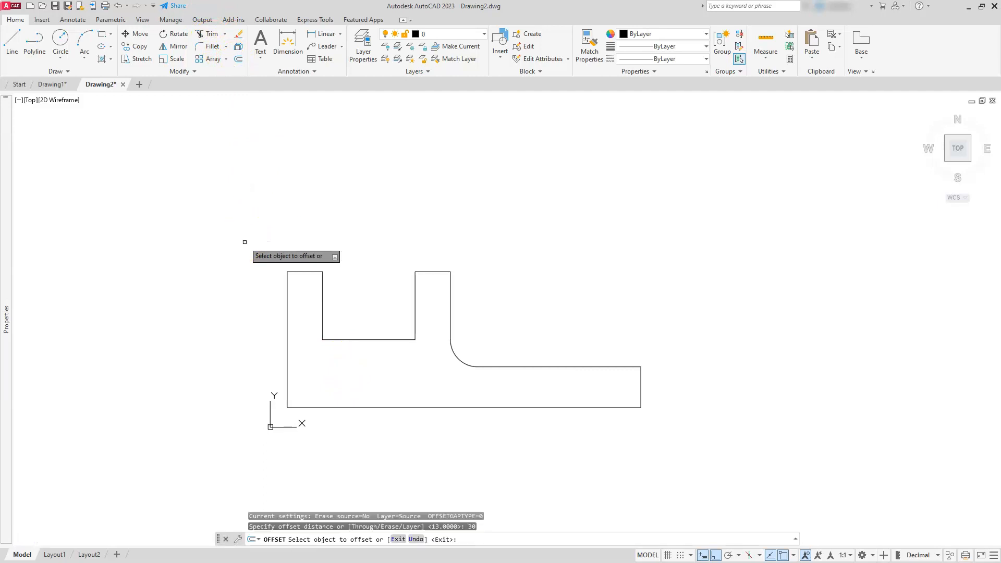
{"action": "left_click", "coordinate": [419, 408]}
{"action": "left_click", "coordinate": [380, 284]}
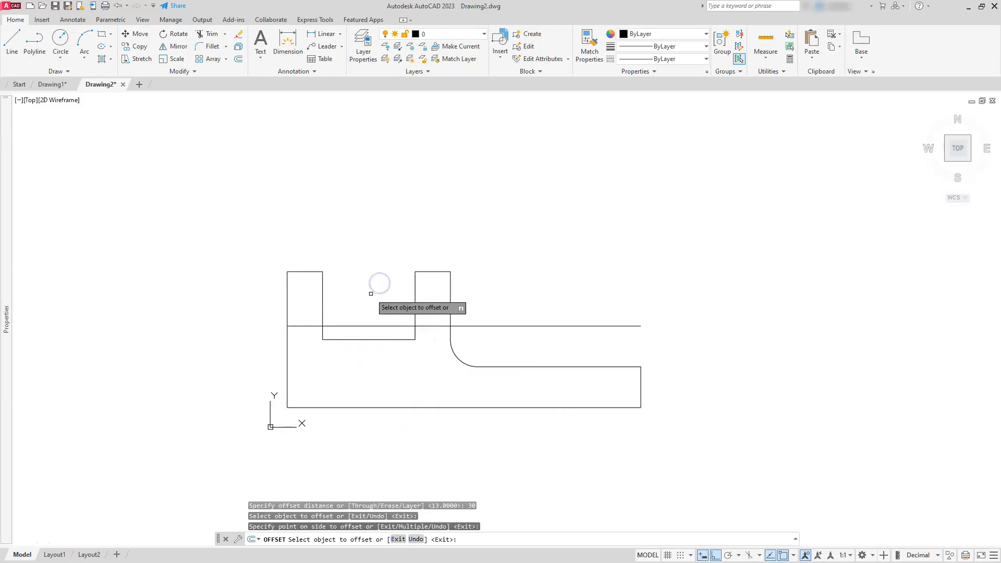
{"action": "key", "text": "Escape"}
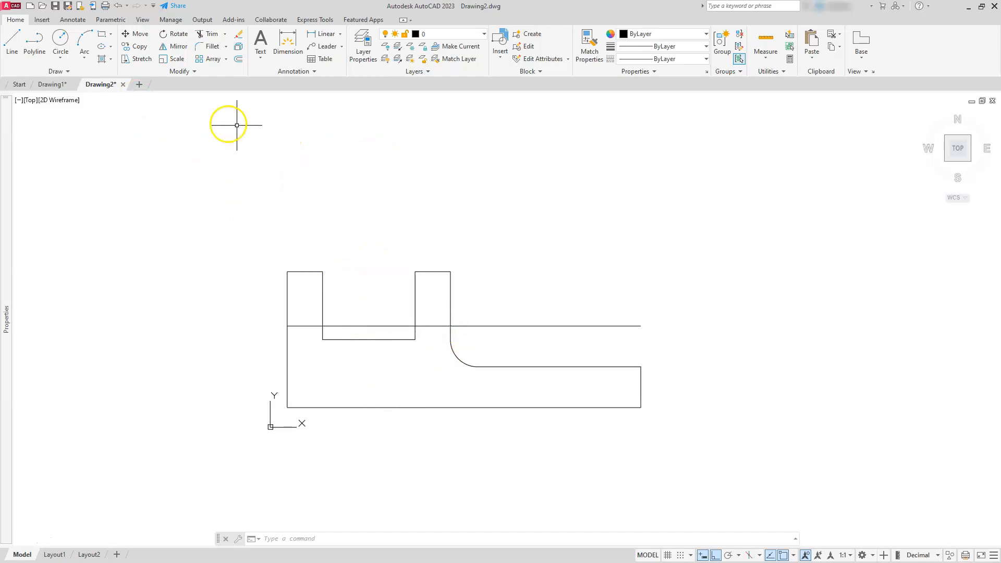
Trim the 30-high line across the slot and beyond the right upright, keeping only the segments inside the two uprights
{"action": "left_click", "coordinate": [207, 34]}
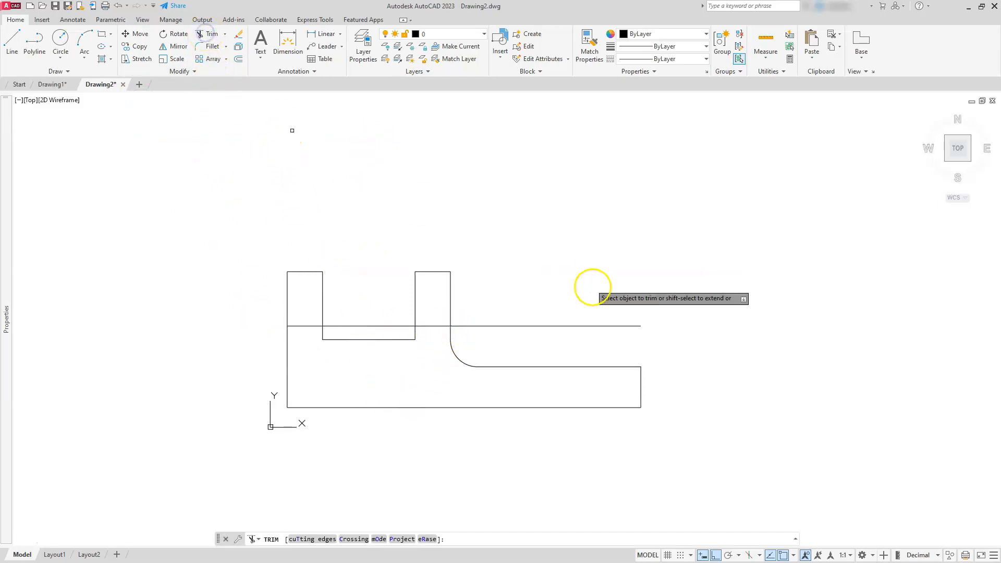
{"action": "left_click", "coordinate": [607, 326]}
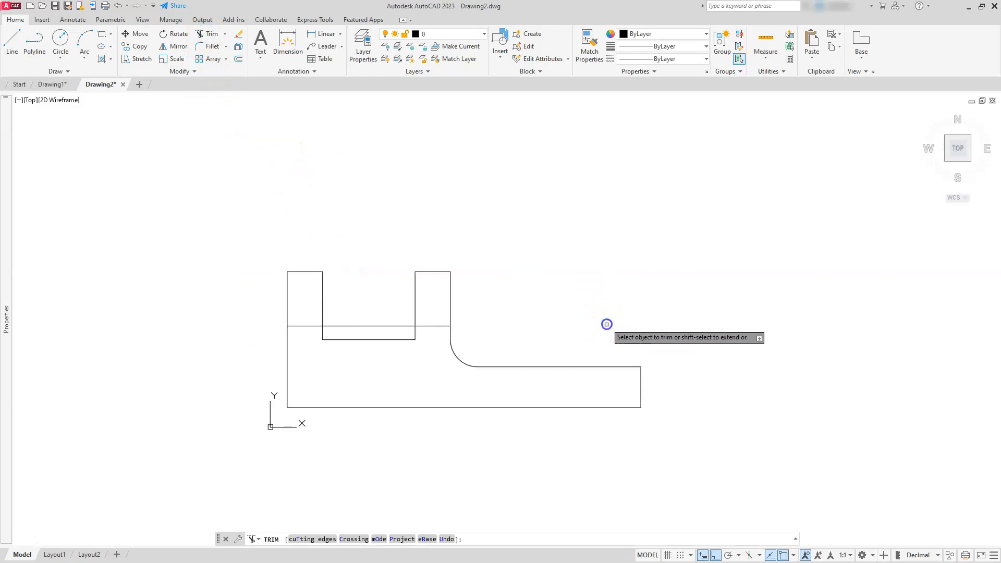
{"action": "left_click", "coordinate": [345, 327]}
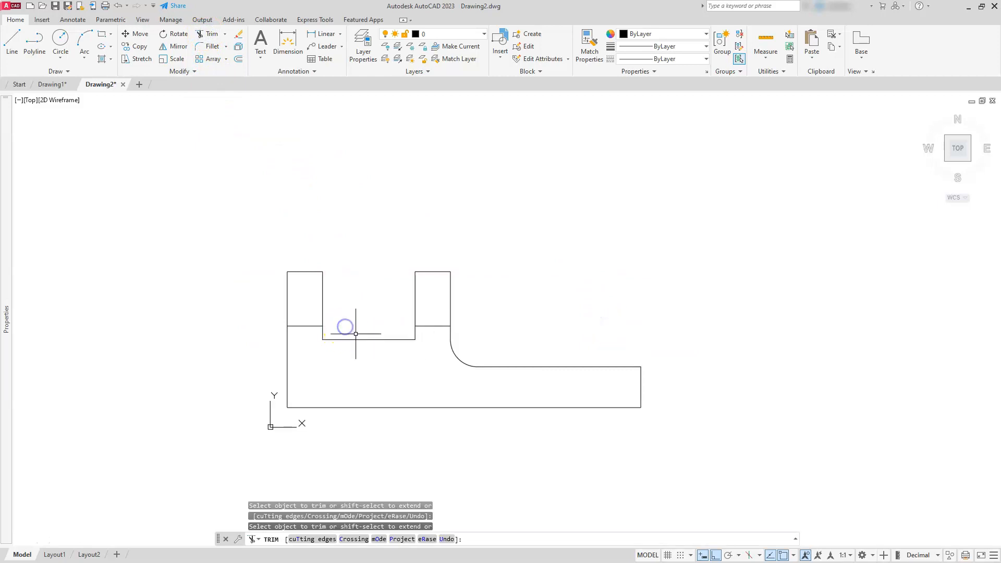
{"action": "key", "text": "Escape"}
Project five vertical construction lines through both edges of each upright and the base's right end for the top view
{"action": "scroll", "coordinate": [351, 316], "scroll_direction": "down", "scroll_amount": 4}
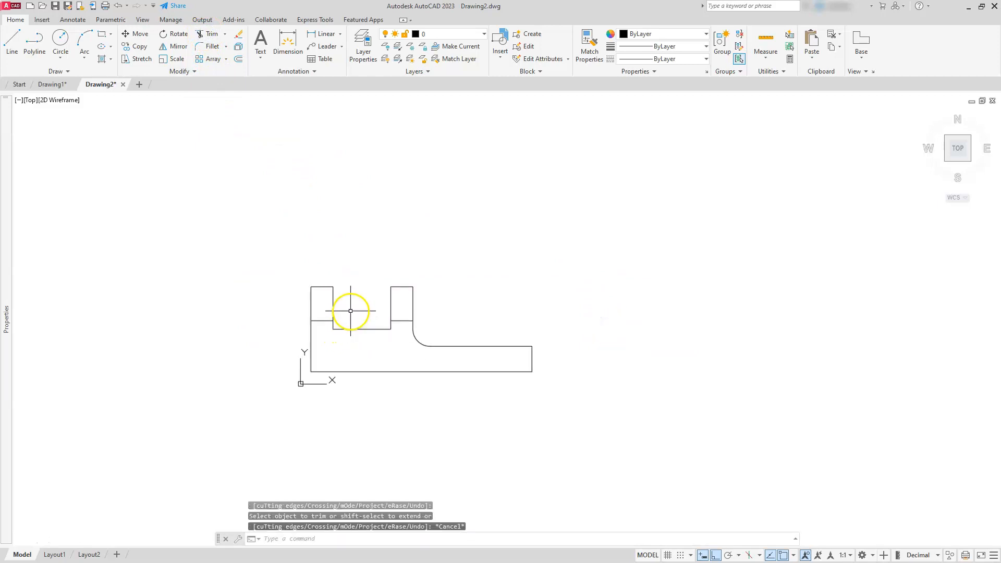
{"action": "middle_click_drag", "start_coordinate": [351, 307], "coordinate": [407, 421]}
{"action": "scroll", "coordinate": [407, 422], "scroll_direction": "up", "scroll_amount": 2}
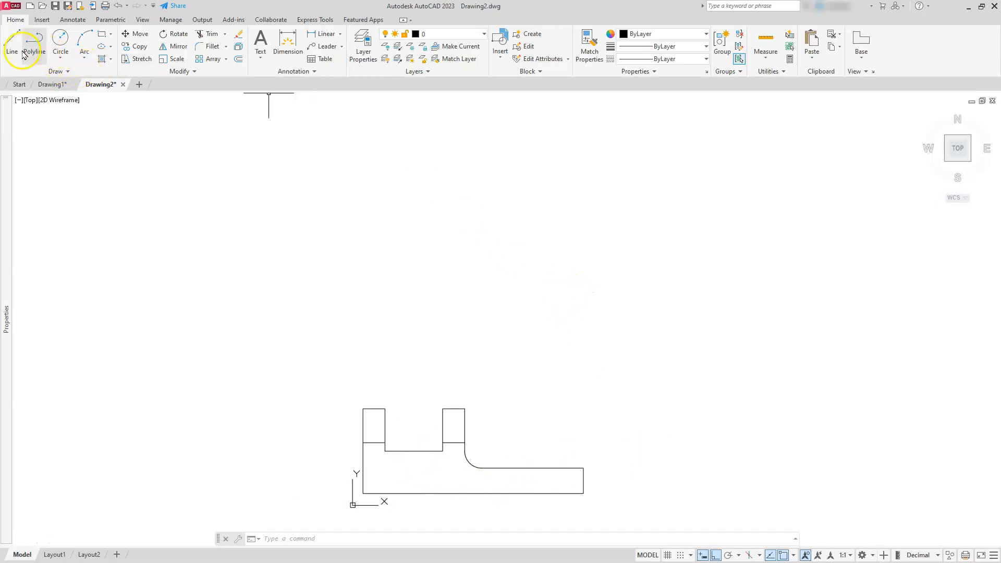
{"action": "left_click", "coordinate": [39, 71]}
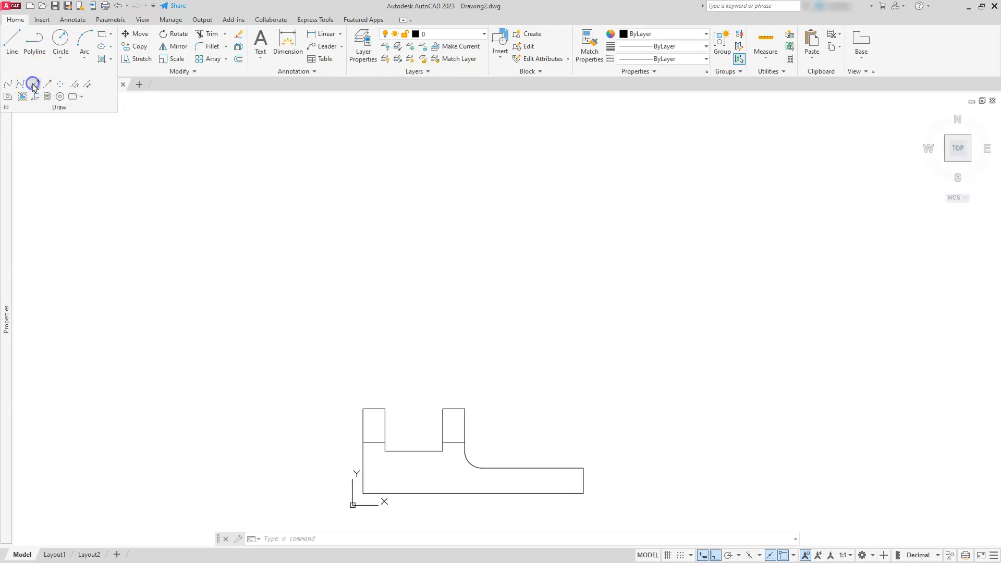
{"action": "left_click", "coordinate": [34, 85]}
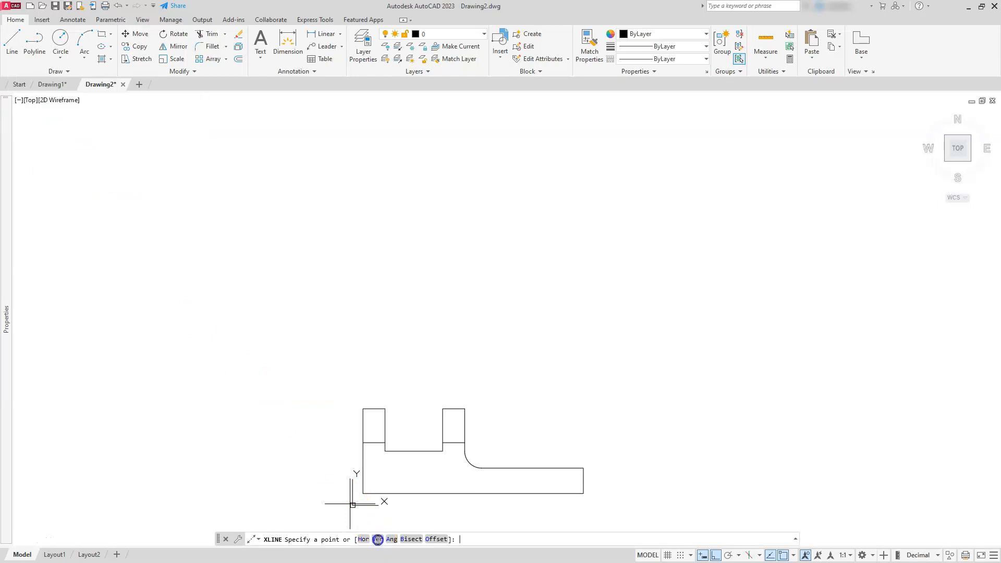
{"action": "left_click", "coordinate": [378, 539]}
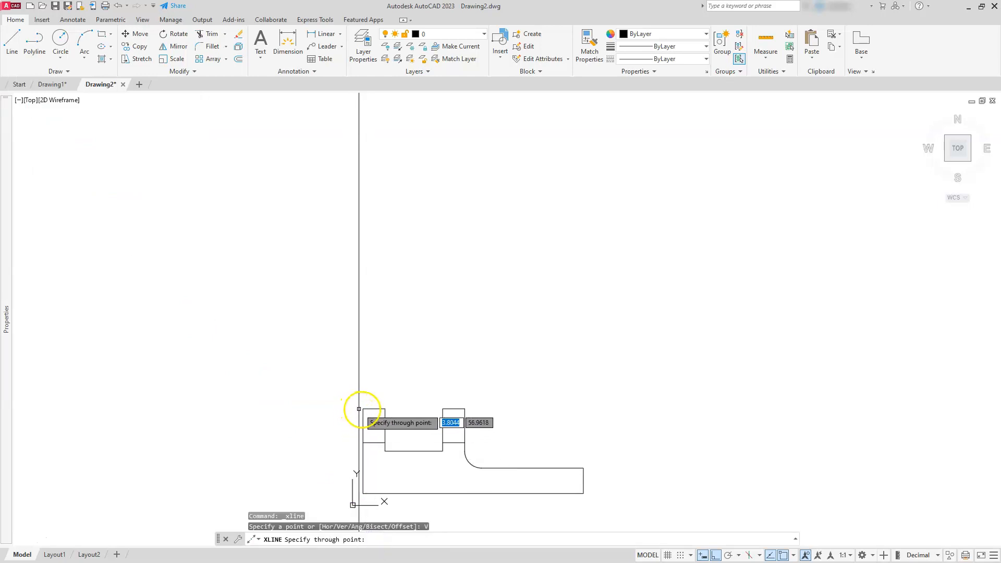
{"action": "left_click", "coordinate": [363, 408]}
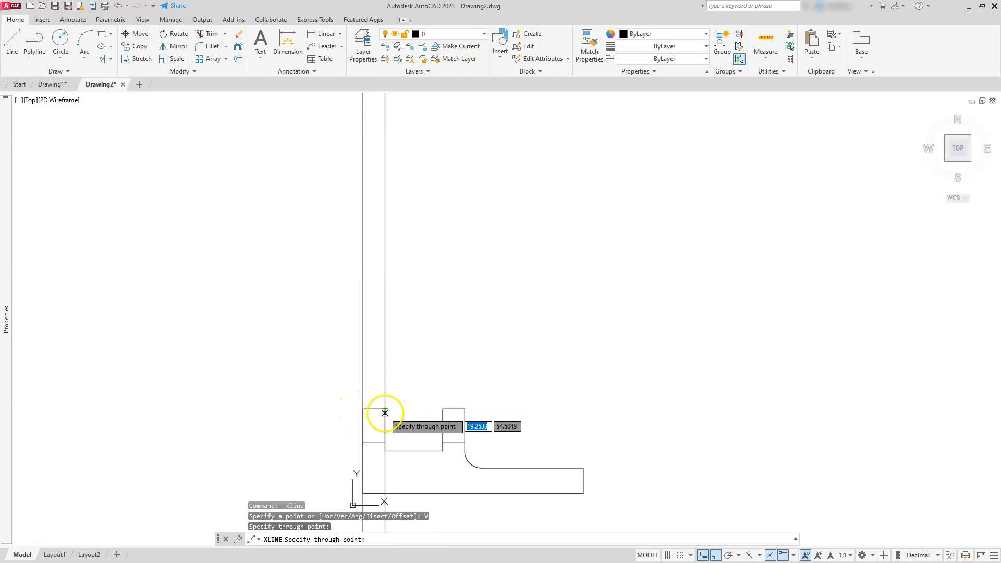
{"action": "left_click", "coordinate": [385, 410]}
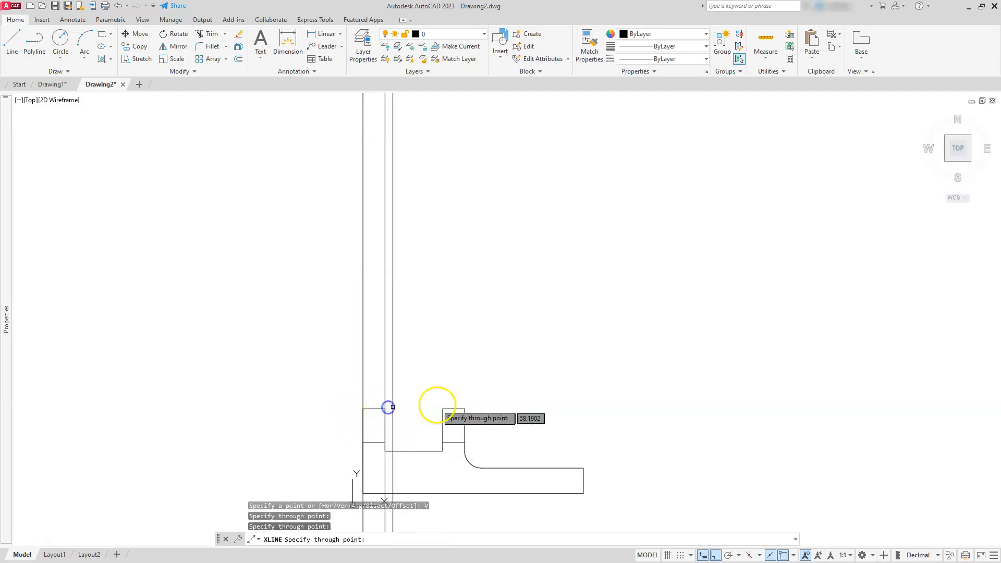
{"action": "left_click", "coordinate": [443, 408]}
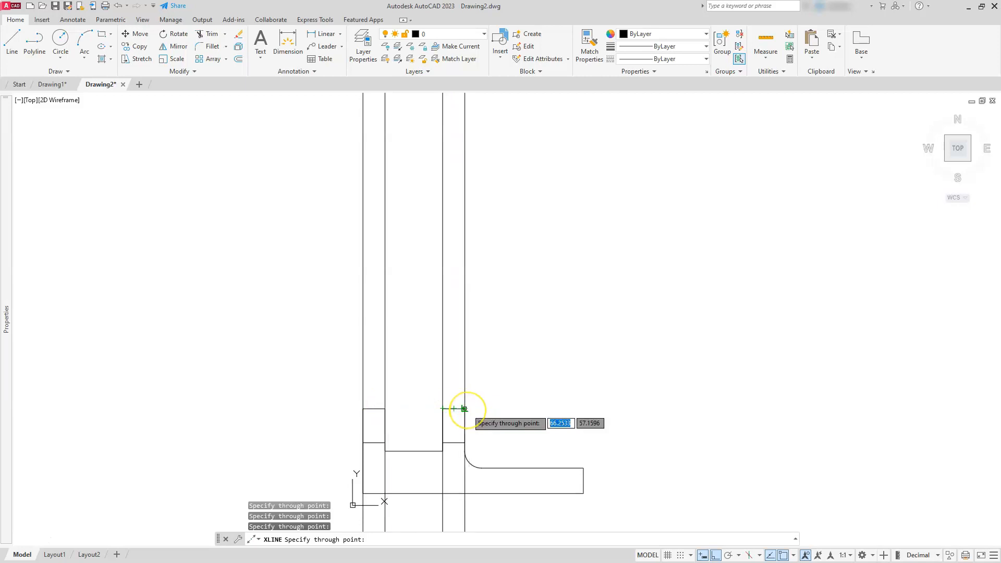
{"action": "left_click", "coordinate": [465, 408]}
{"action": "left_click", "coordinate": [583, 468]}
{"action": "key", "text": "Escape"}
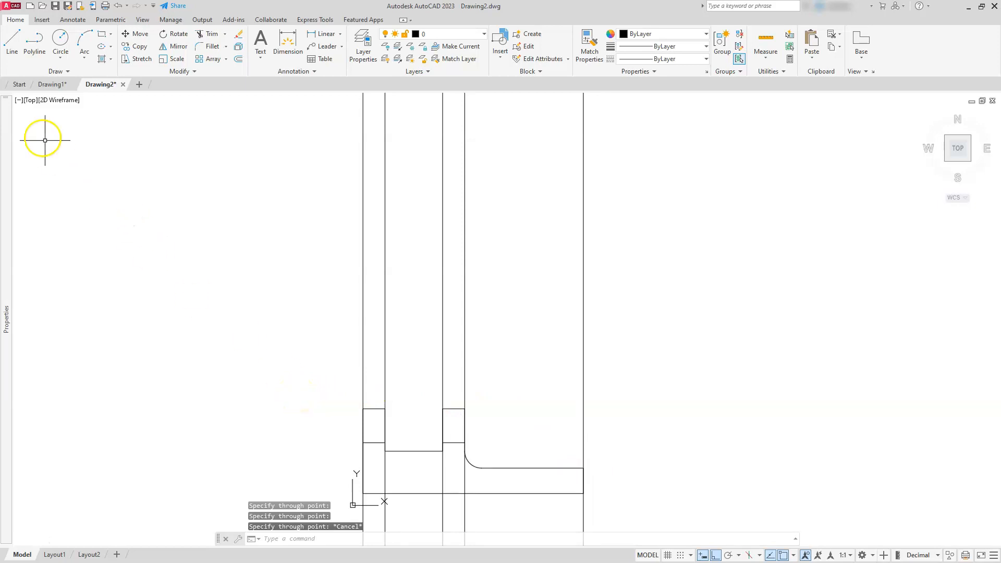
Draw a horizontal line above the front view, crossing all five vertical construction lines and extending past the outer ones
{"action": "left_click", "coordinate": [12, 41]}
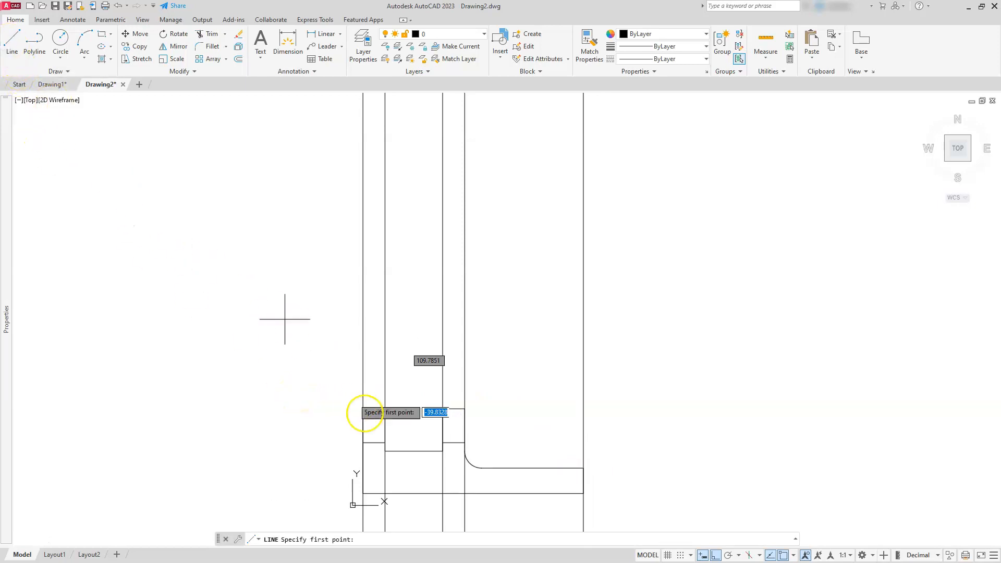
{"action": "left_click", "coordinate": [335, 347]}
{"action": "left_click", "coordinate": [611, 334]}
{"action": "key", "text": "Escape"}
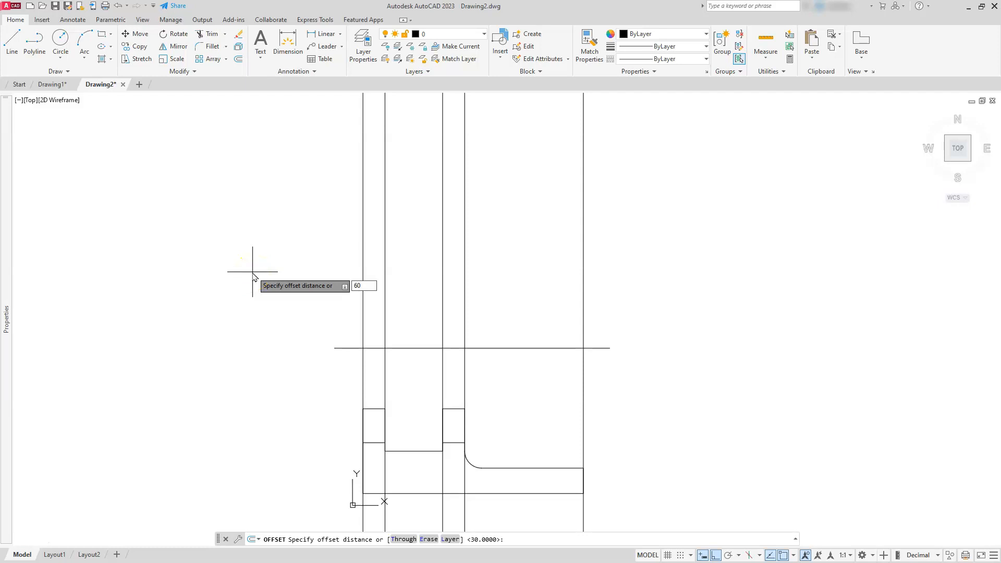
Offset the new horizontal line upward by 60 to set the top view's depth
{"action": "key", "text": "Return"}
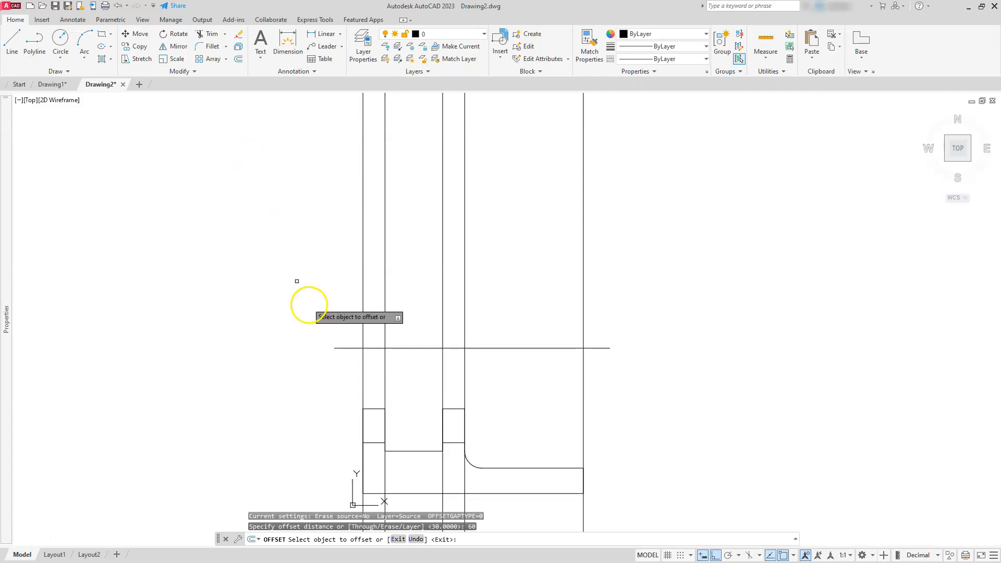
{"action": "left_click", "coordinate": [349, 348]}
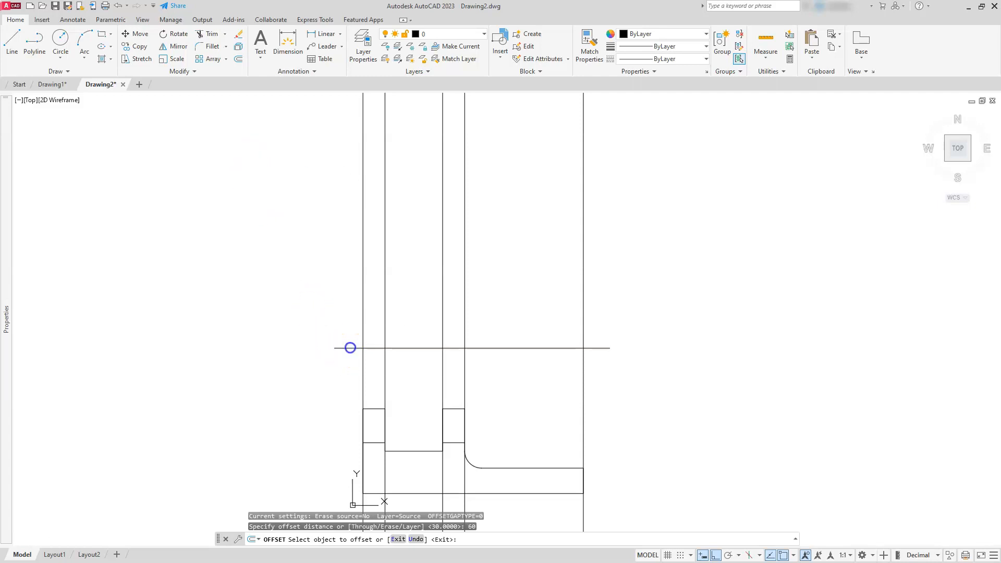
{"action": "left_click", "coordinate": [292, 167]}
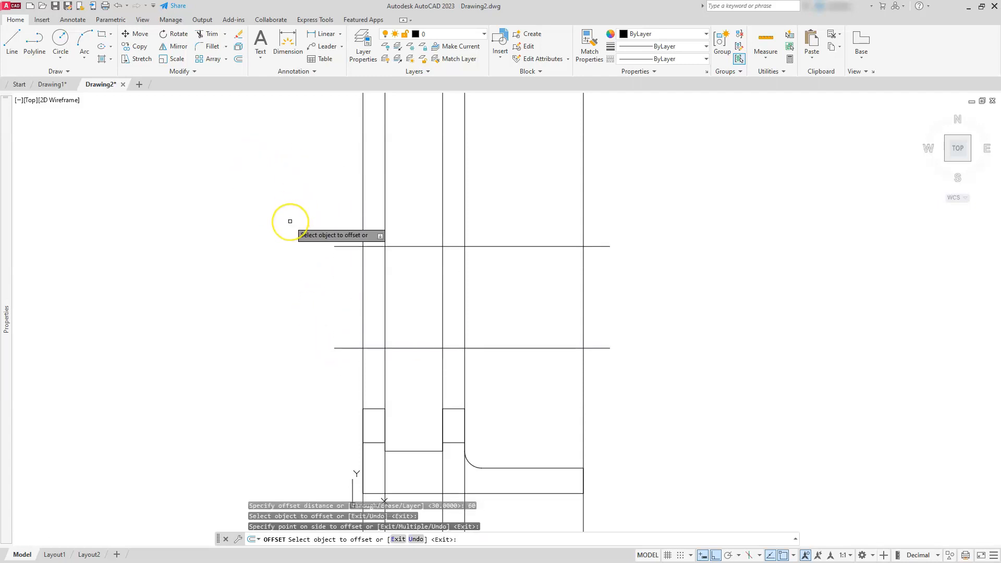
{"action": "key", "text": "Escape"}
{"action": "key", "text": "Escape"}
{"action": "key", "text": "Escape"}
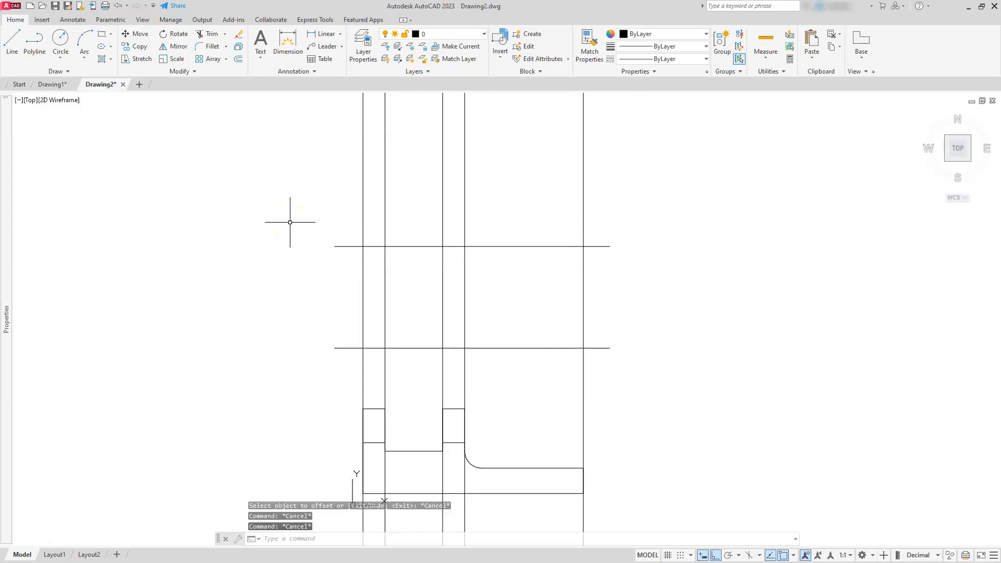
Use EXTRIM to cut the vertical construction lines below the lower horizontal line and above the upper one
{"action": "type", "text": "extrim"}
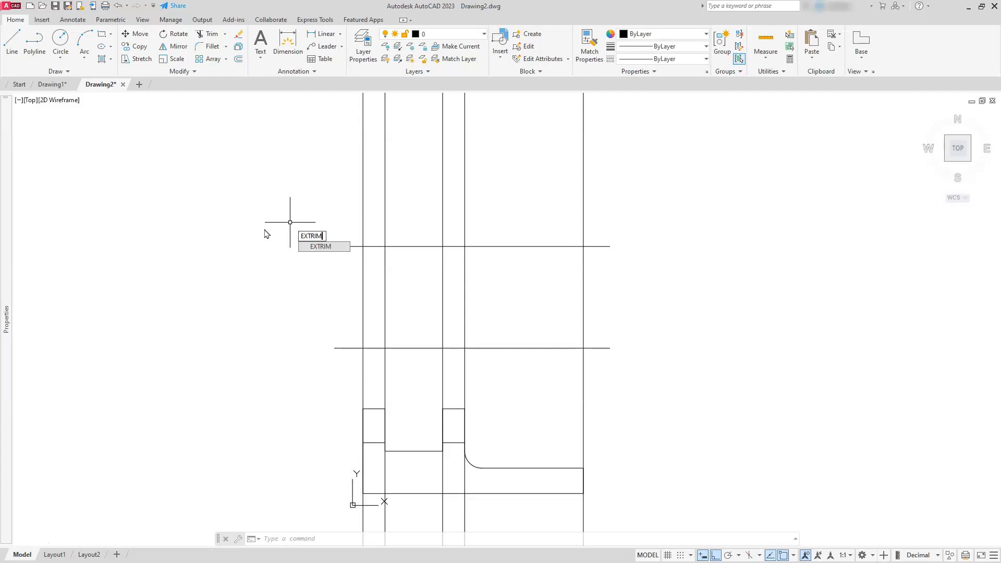
{"action": "key", "text": "Return"}
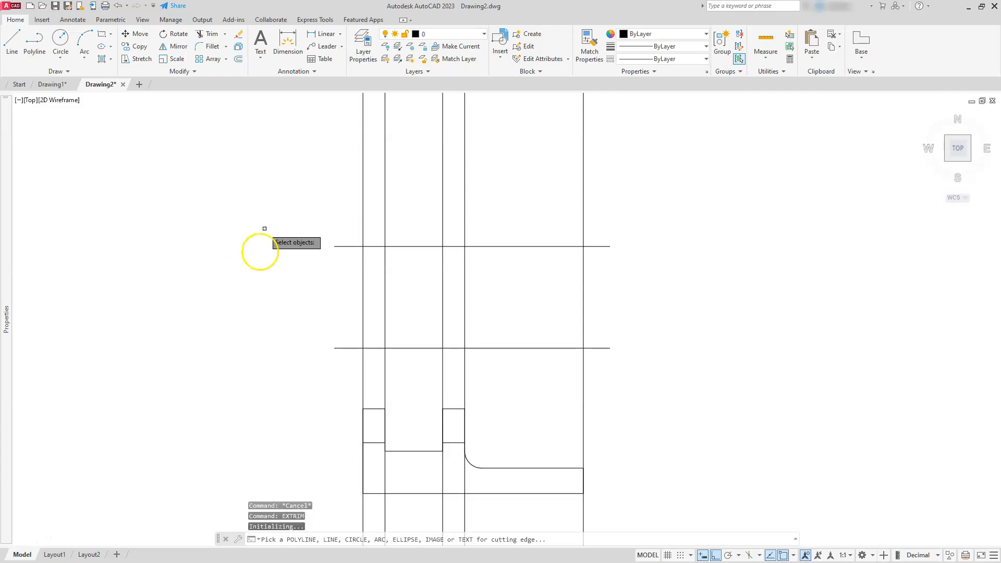
{"action": "left_click", "coordinate": [409, 348]}
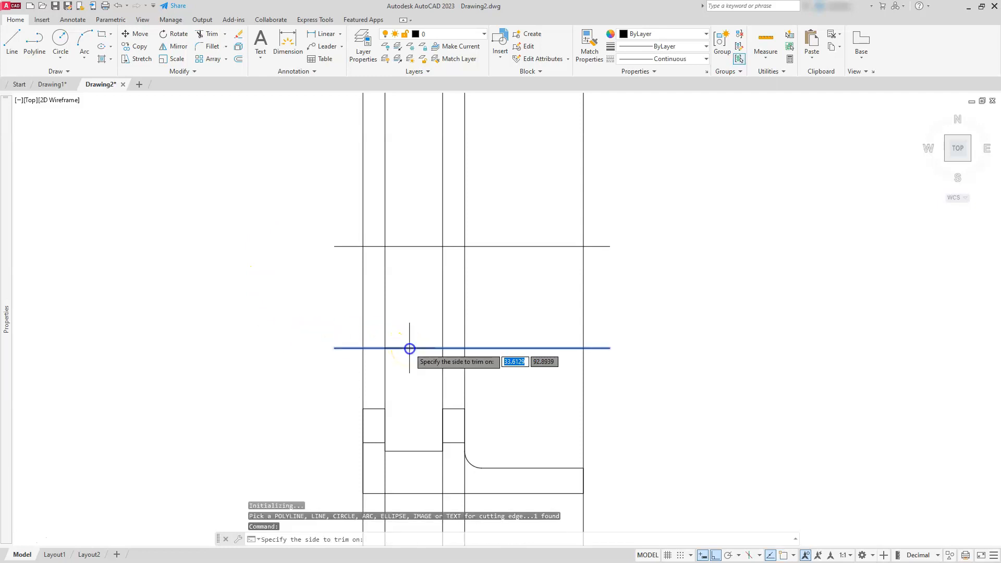
{"action": "left_click", "coordinate": [420, 396]}
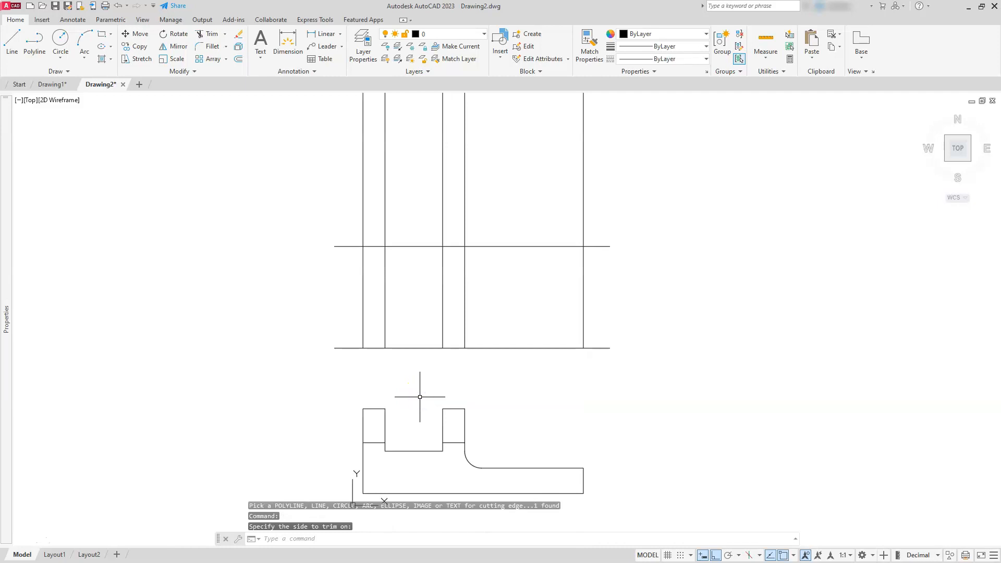
{"action": "key", "text": "Return"}
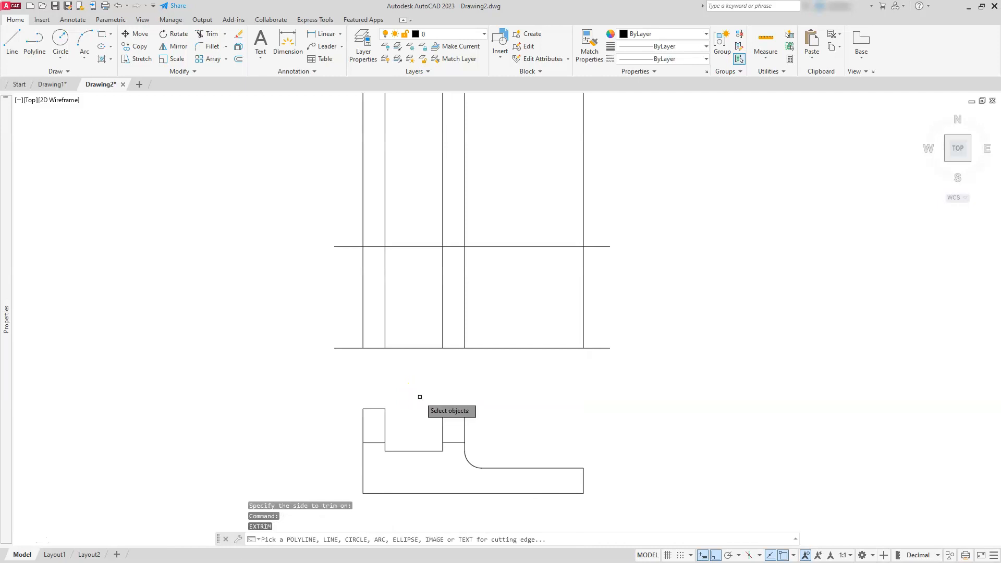
{"action": "left_click", "coordinate": [415, 244]}
{"action": "left_click", "coordinate": [412, 255]}
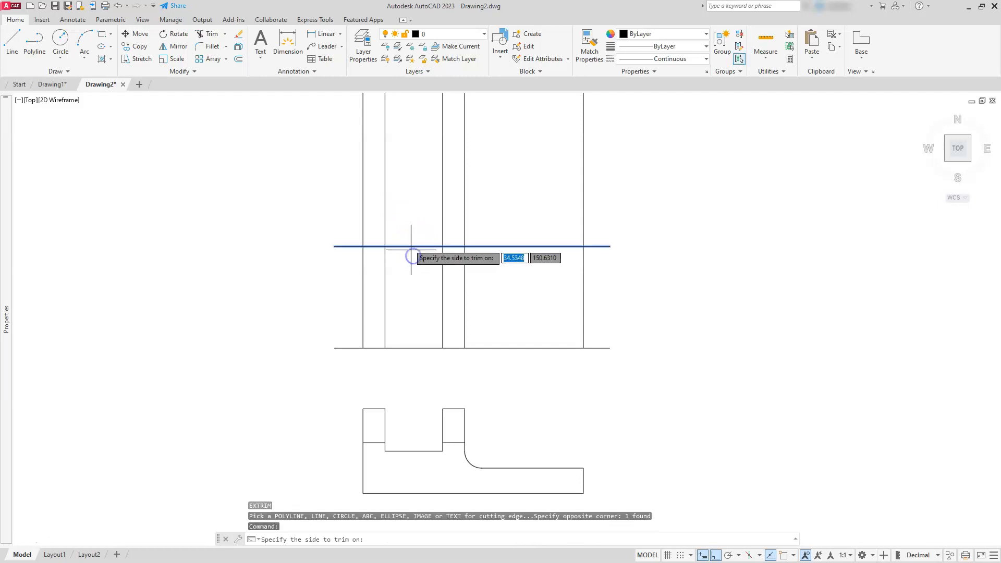
{"action": "left_click", "coordinate": [416, 189]}
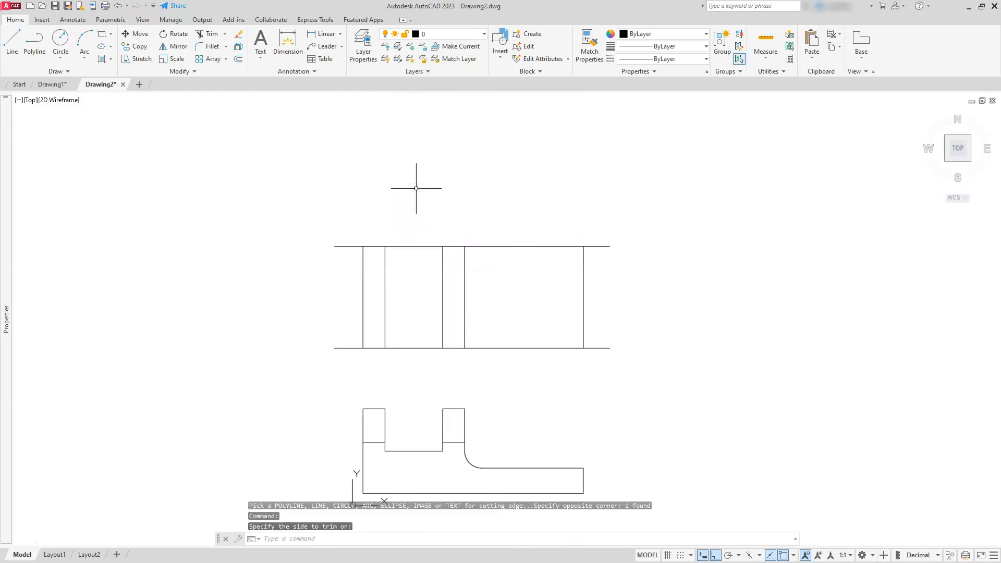
Use EXTRIM to cut both horizontal lines beyond the rightmost and leftmost verticals, closing the top view's rectangle
{"action": "key", "text": "Return"}
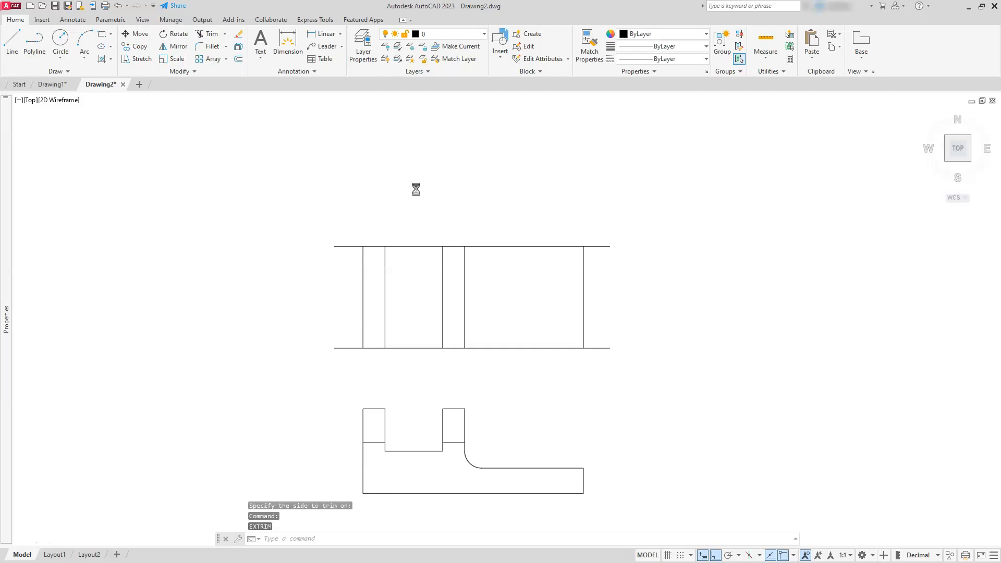
{"action": "left_click", "coordinate": [584, 276]}
{"action": "left_click", "coordinate": [710, 276]}
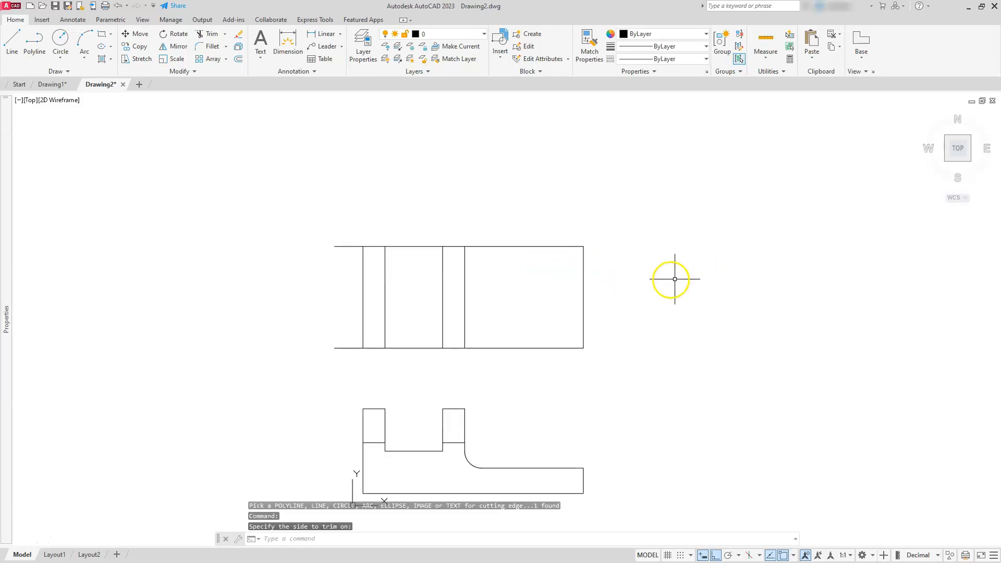
{"action": "key", "text": "Return"}
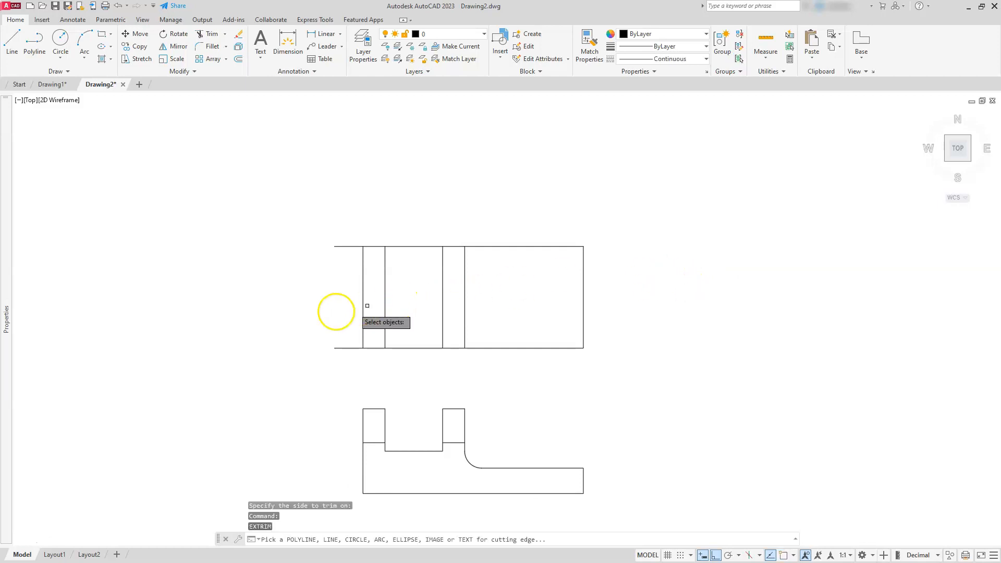
{"action": "left_click", "coordinate": [362, 312]}
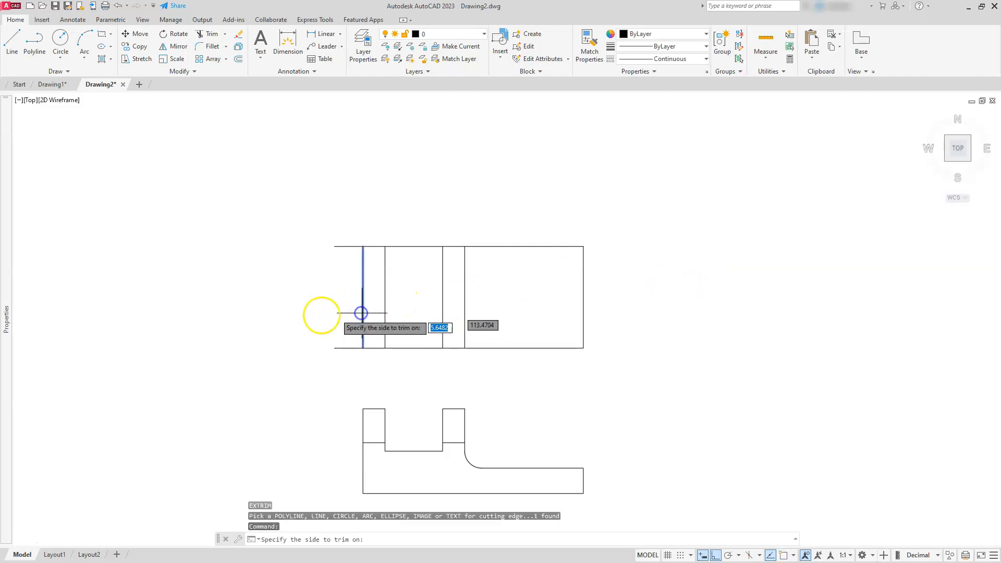
{"action": "left_click", "coordinate": [272, 317]}
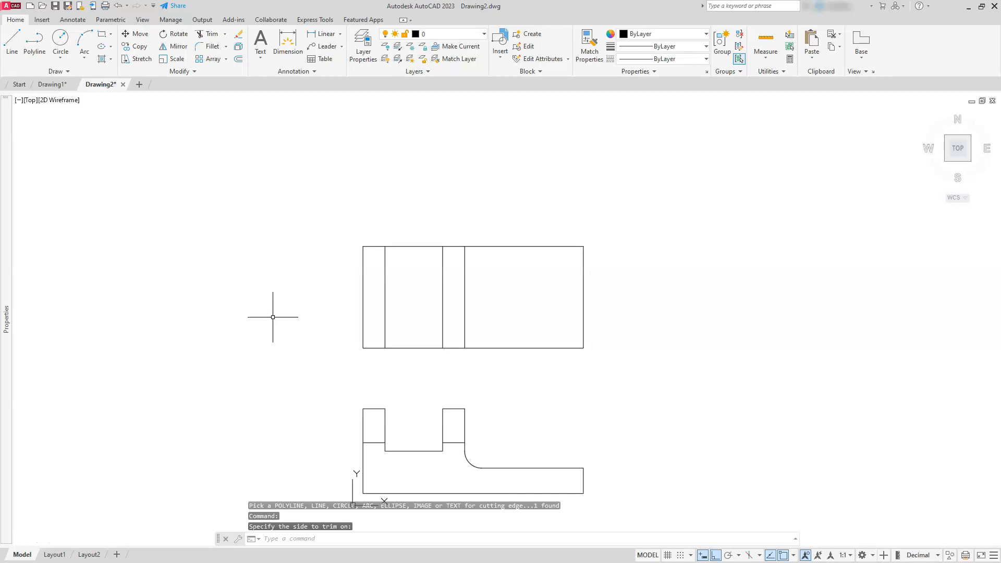
{"action": "key", "text": "Escape"}
{"action": "key", "text": "Escape"}
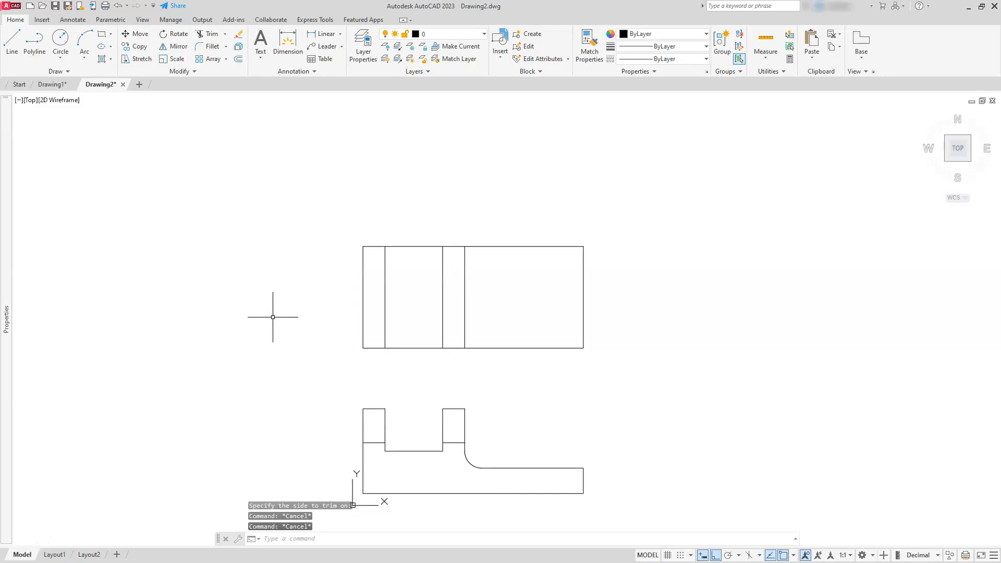
Undo the EXTRIM cuts so the construction lines of the top view are untrimmed again
{"action": "type", "text": "u"}
{"action": "key", "text": "Return"}
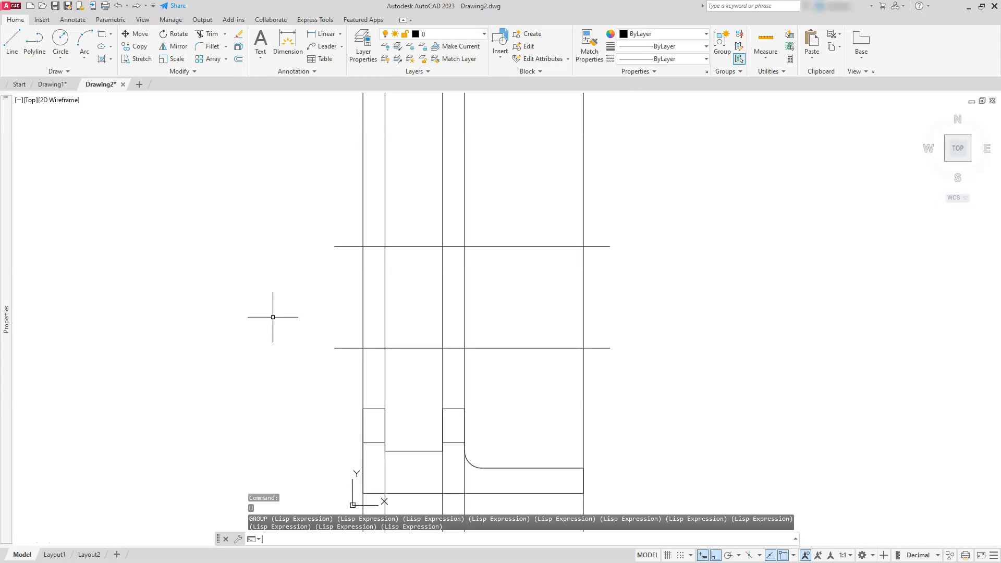
{"action": "key", "text": "Escape"}
{"action": "key", "text": "Escape"}
{"action": "key", "text": "Escape"}
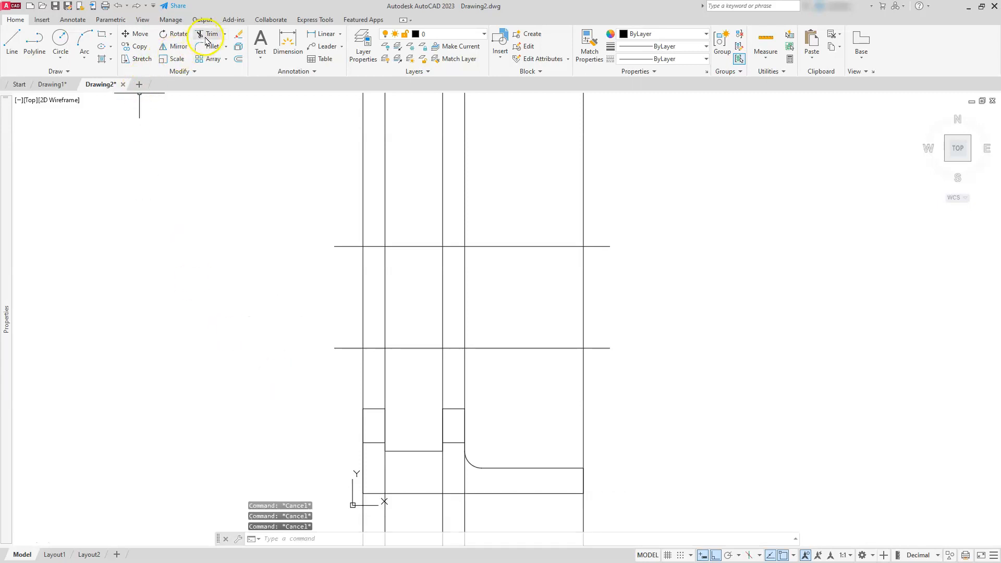
With both horizontals and the two outer verticals as cutting edges, trim all five verticals below the lower horizontal and above the upper one
{"action": "left_click", "coordinate": [207, 34]}
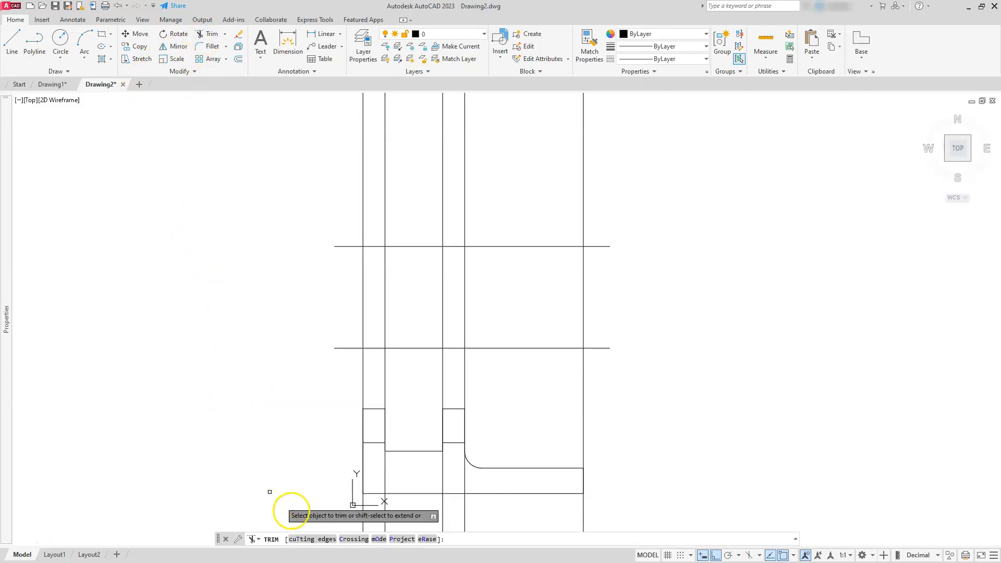
{"action": "left_click", "coordinate": [314, 539]}
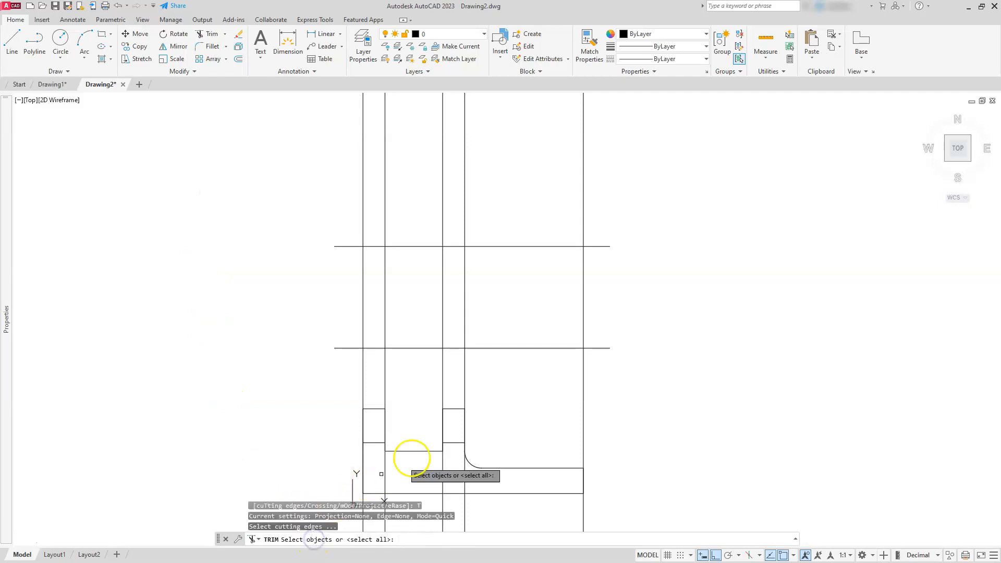
{"action": "left_click", "coordinate": [520, 348]}
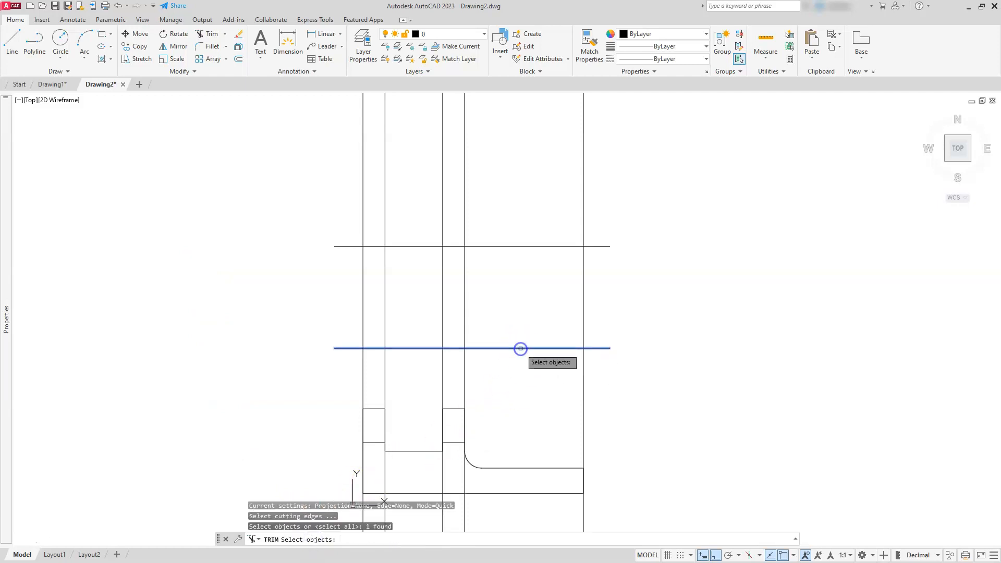
{"action": "left_click", "coordinate": [520, 246]}
{"action": "left_click", "coordinate": [583, 286]}
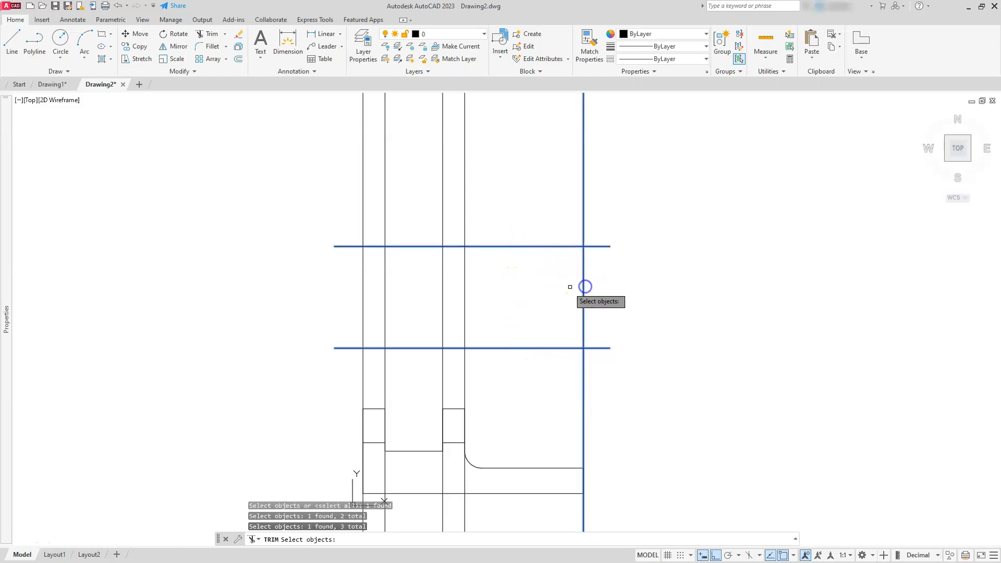
{"action": "left_click", "coordinate": [362, 287]}
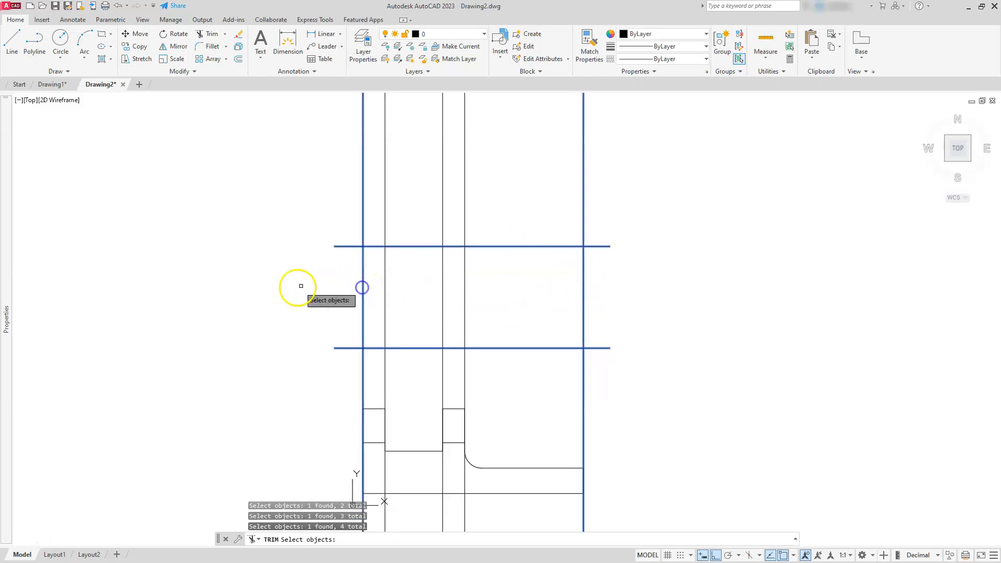
{"action": "key", "text": "Return"}
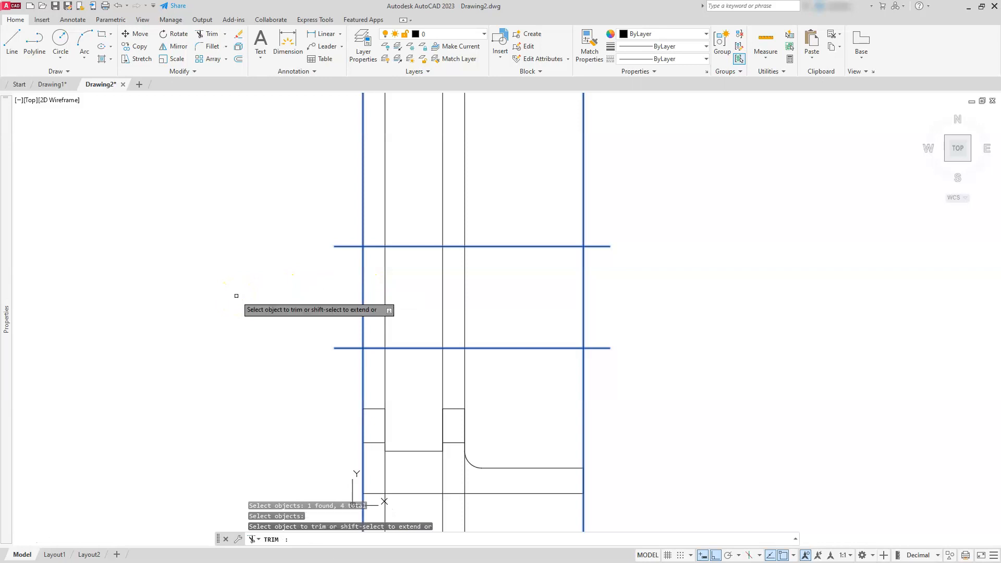
{"action": "left_click", "coordinate": [617, 375]}
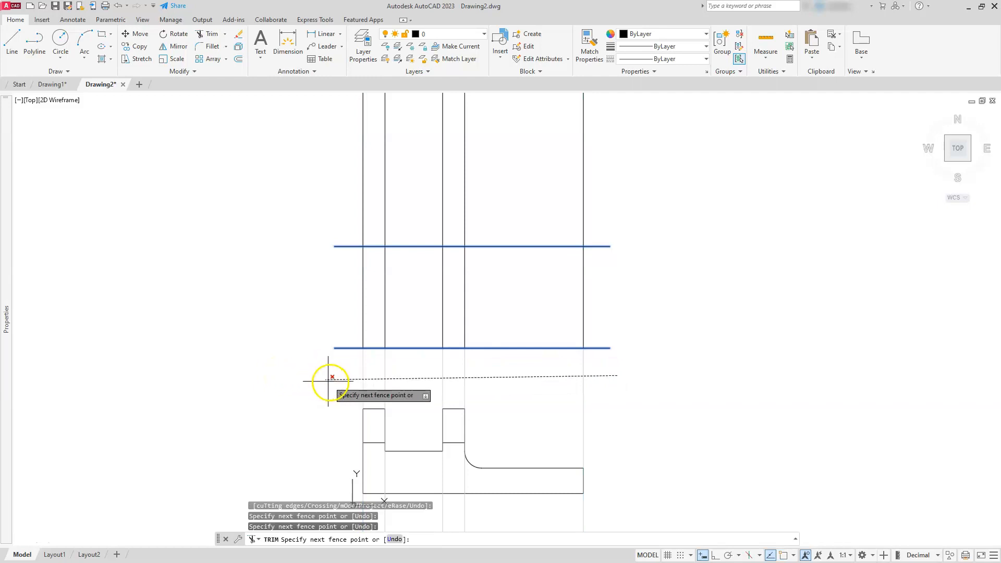
{"action": "key", "text": "Return"}
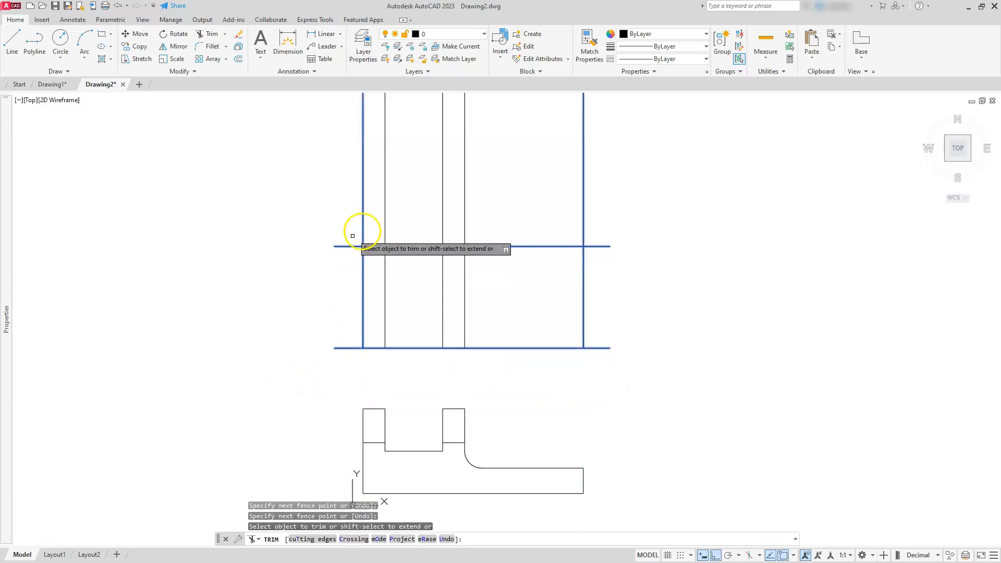
{"action": "left_click", "coordinate": [623, 189]}
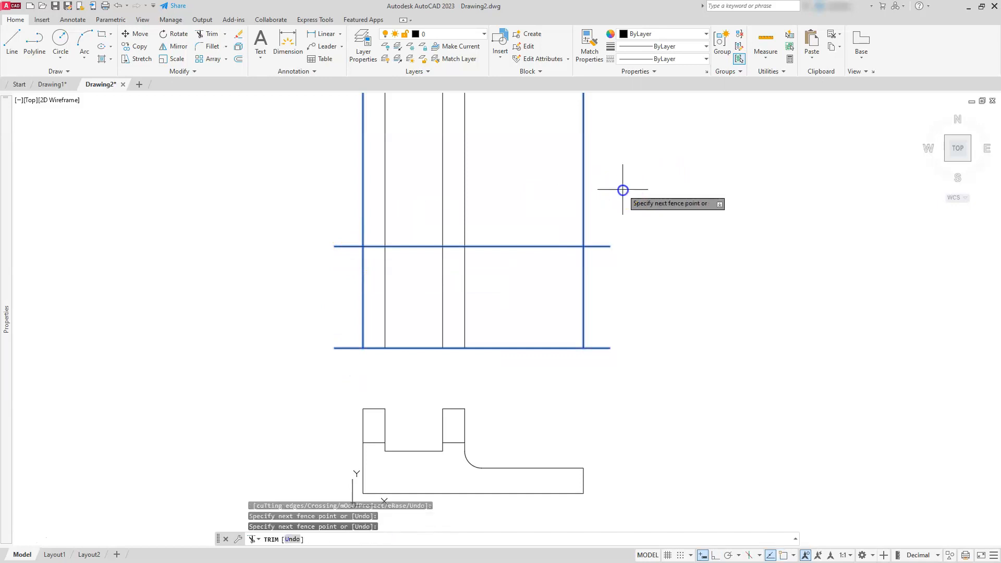
{"action": "key", "text": "Return"}
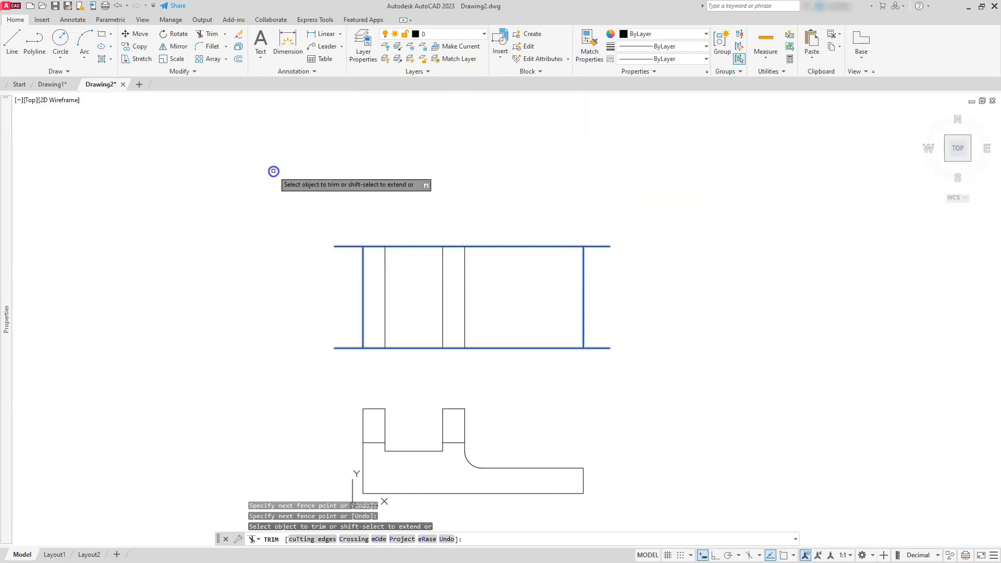
Trim both horizontal lines beyond the leftmost and rightmost verticals to close the top view's rectangle
{"action": "left_click", "coordinate": [346, 224]}
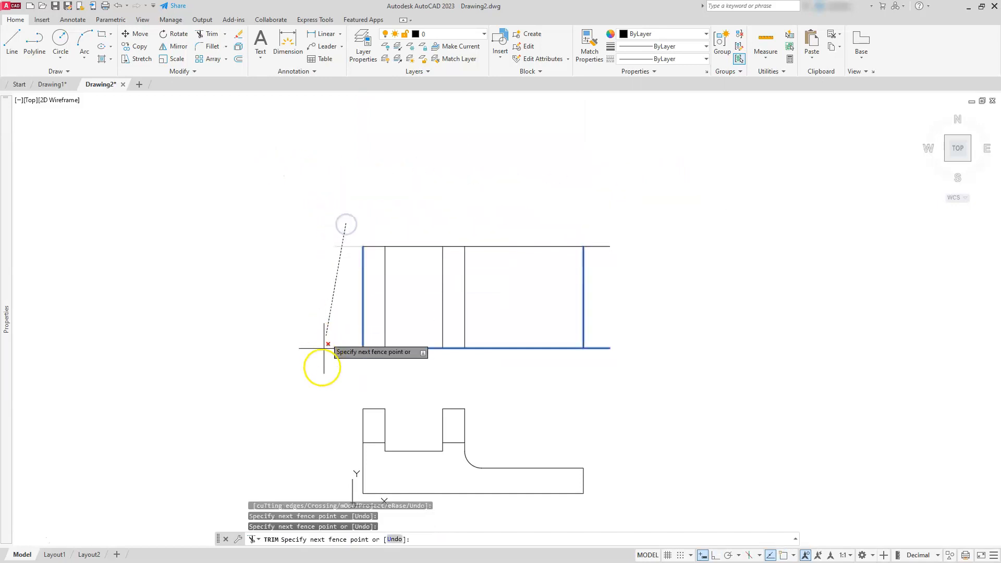
{"action": "left_click", "coordinate": [338, 383]}
{"action": "key", "text": "Return"}
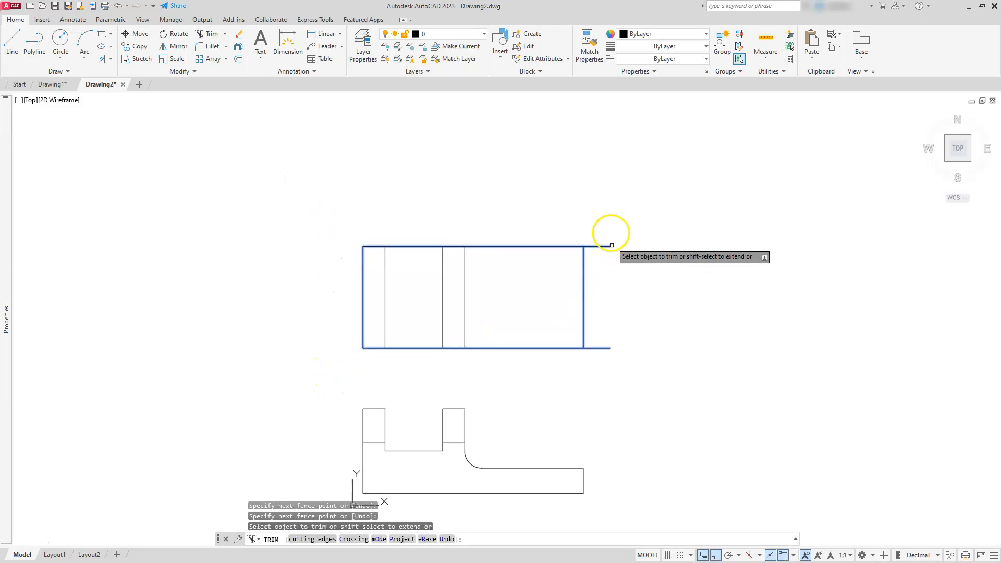
{"action": "left_click", "coordinate": [602, 221]}
{"action": "left_click", "coordinate": [595, 378]}
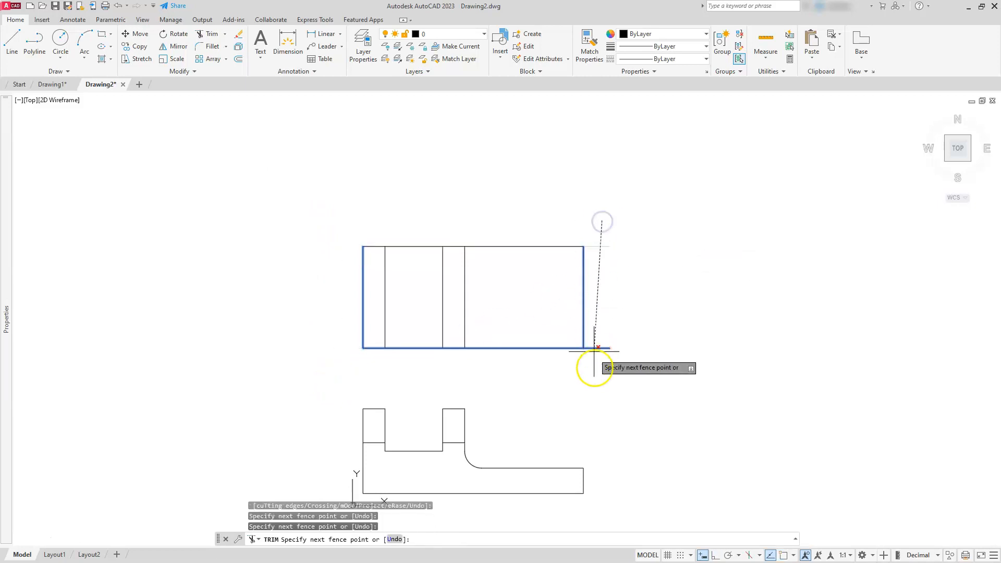
{"action": "right_click", "coordinate": [596, 382]}
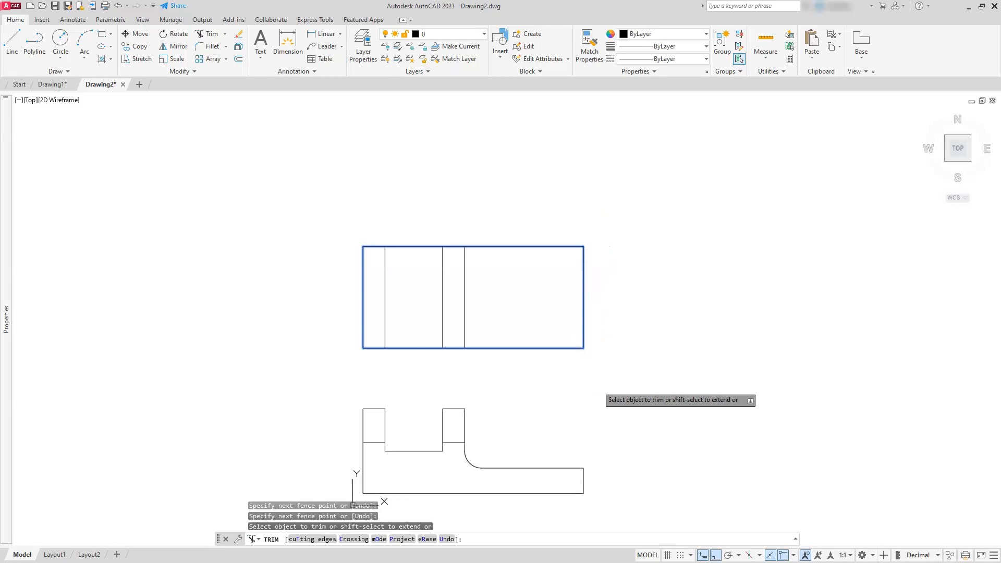
{"action": "key", "text": "Escape"}
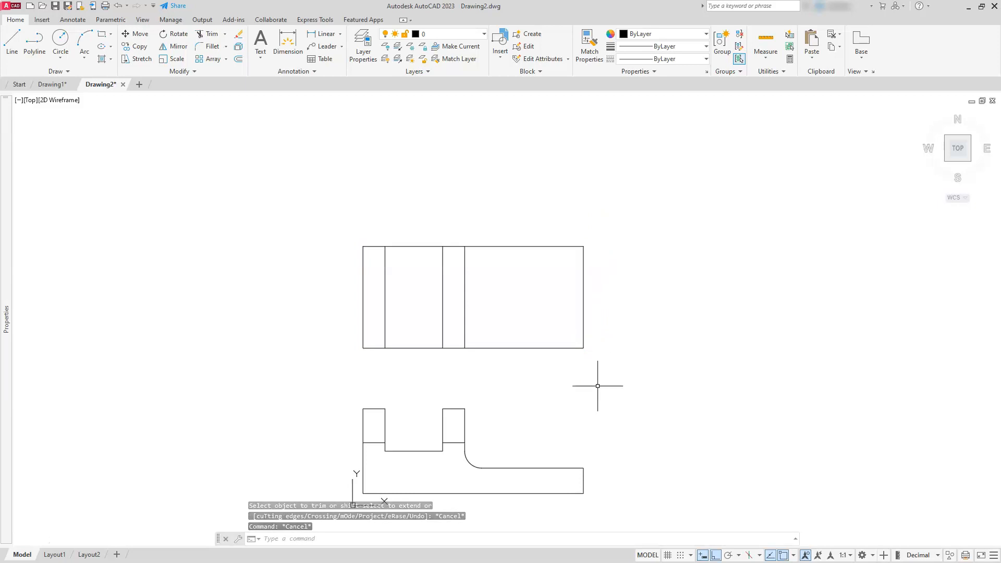
Draw a 2-Point circle whose diameter spans the top view's right edge from its lower to its upper corner
{"action": "middle_click_drag", "start_coordinate": [445, 346], "coordinate": [458, 381]}
{"action": "scroll", "coordinate": [458, 384], "scroll_direction": "up", "scroll_amount": 2}
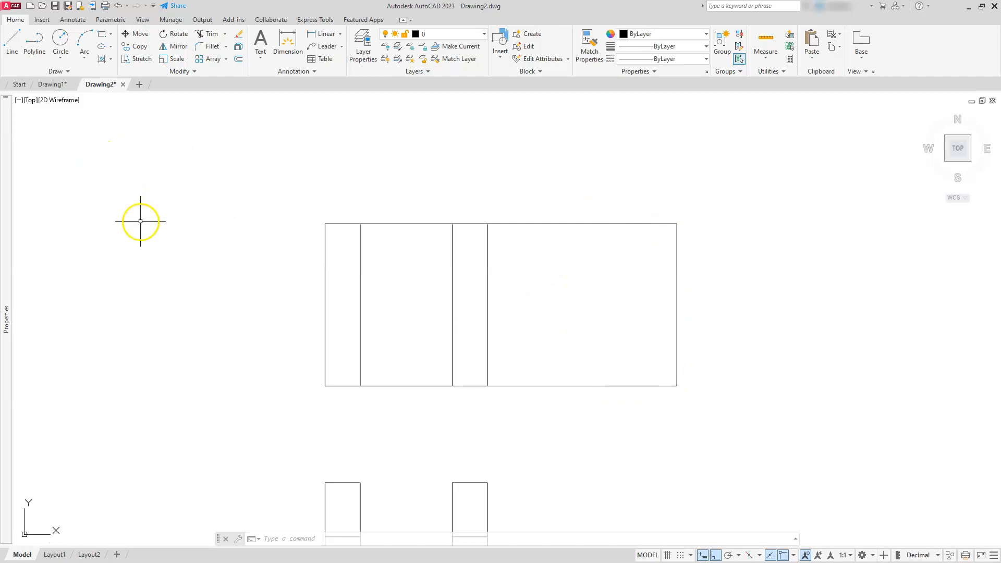
{"action": "left_click", "coordinate": [65, 60]}
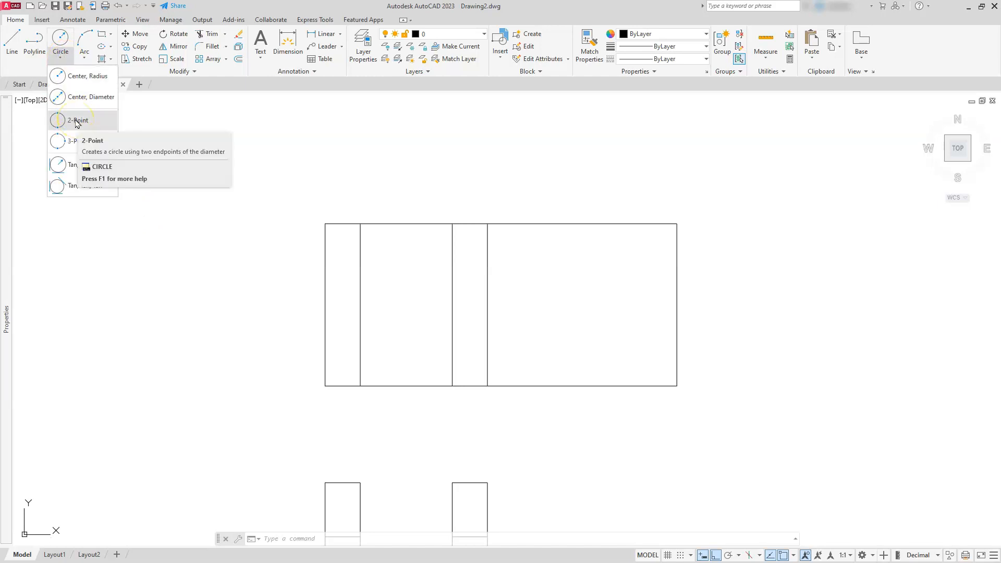
{"action": "left_click", "coordinate": [77, 121]}
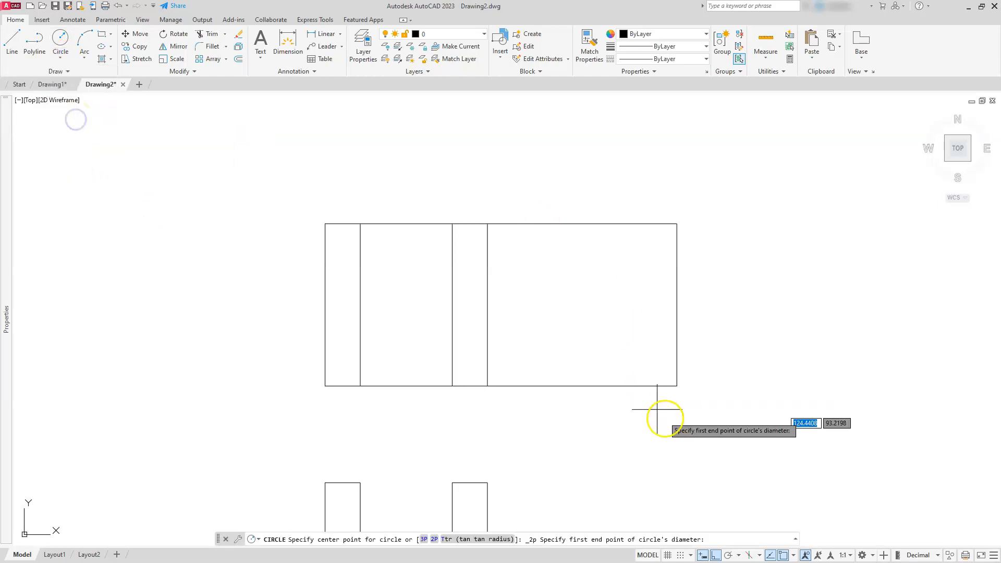
{"action": "left_click", "coordinate": [675, 386]}
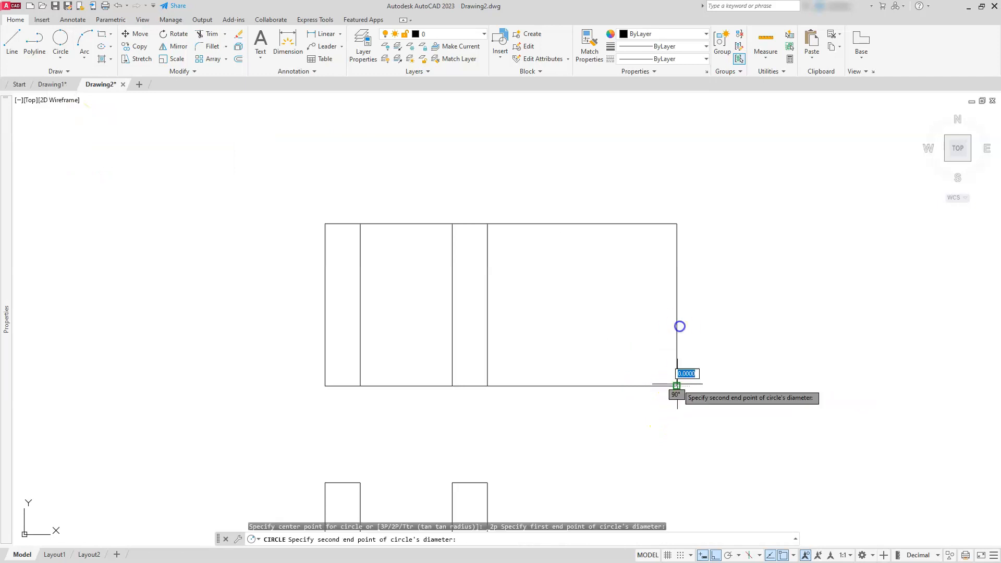
{"action": "left_click", "coordinate": [676, 223]}
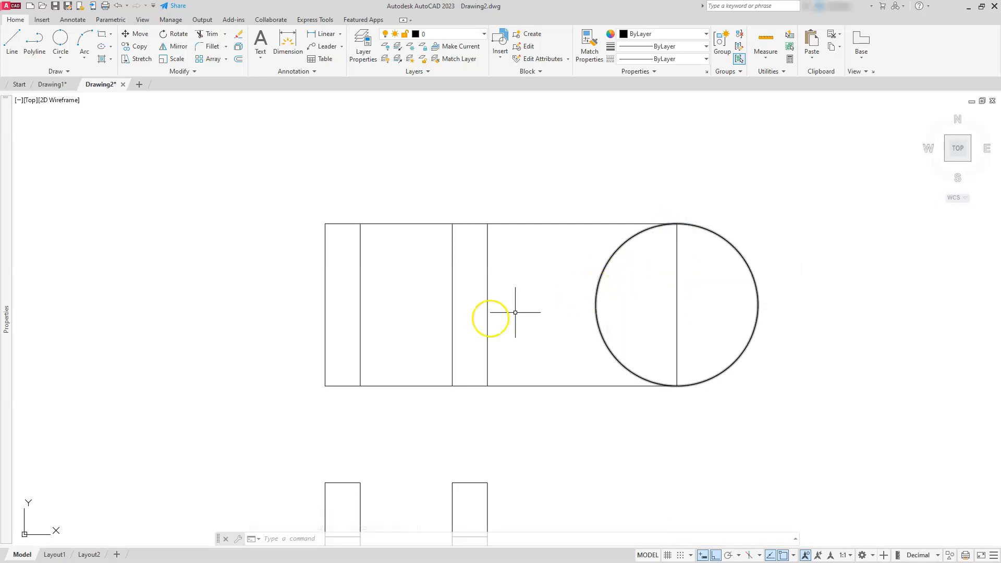
Move the circle by its right quadrant onto the midpoint of the top view's right edge
{"action": "left_click", "coordinate": [620, 362]}
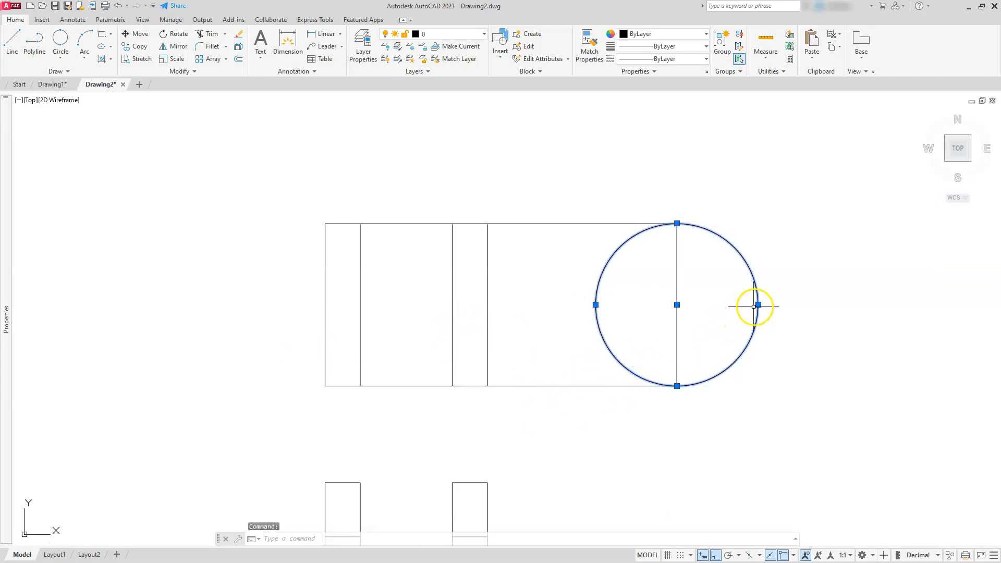
{"action": "left_click", "coordinate": [759, 305]}
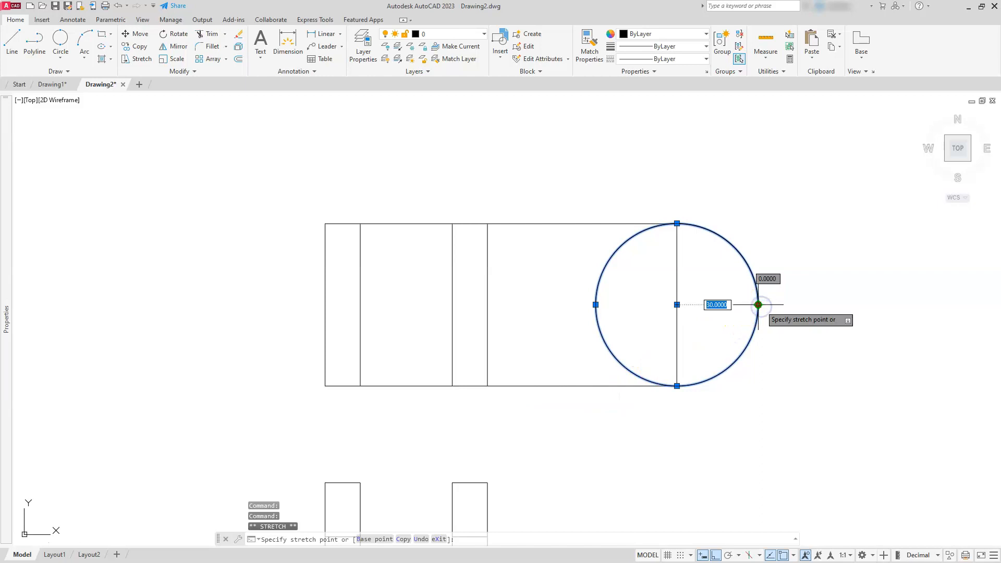
{"action": "key", "text": "space"}
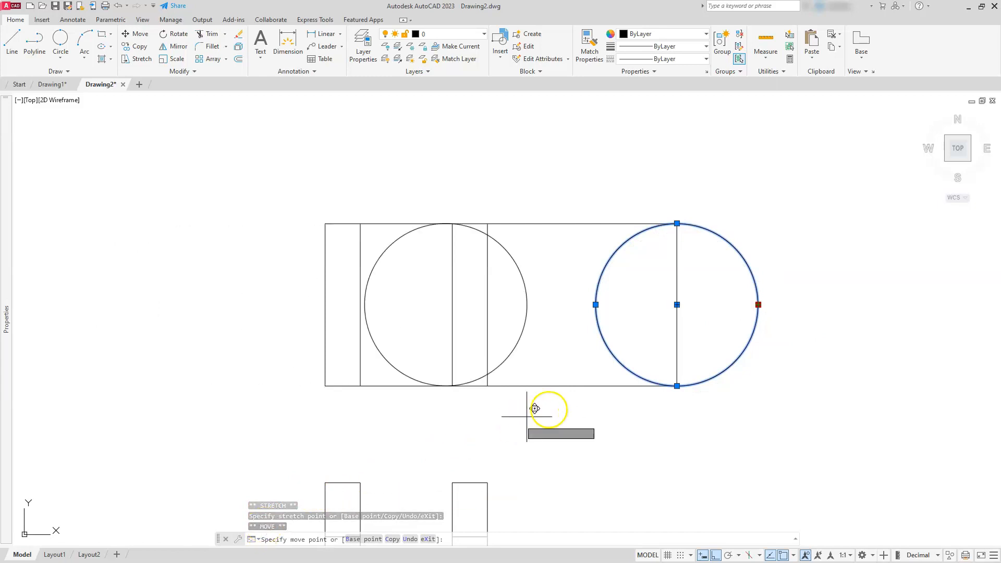
{"action": "left_click", "coordinate": [674, 320]}
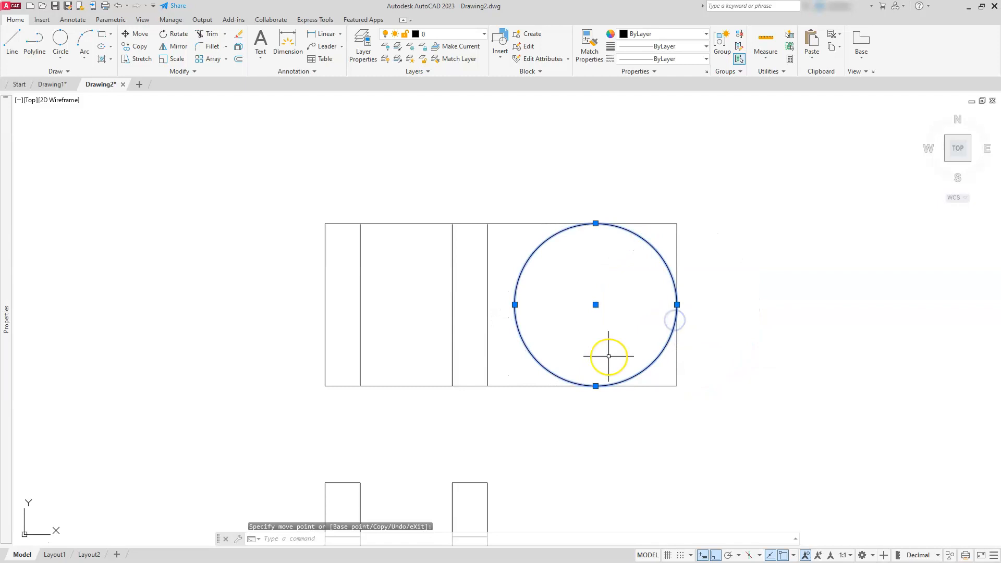
{"action": "key", "text": "Escape"}
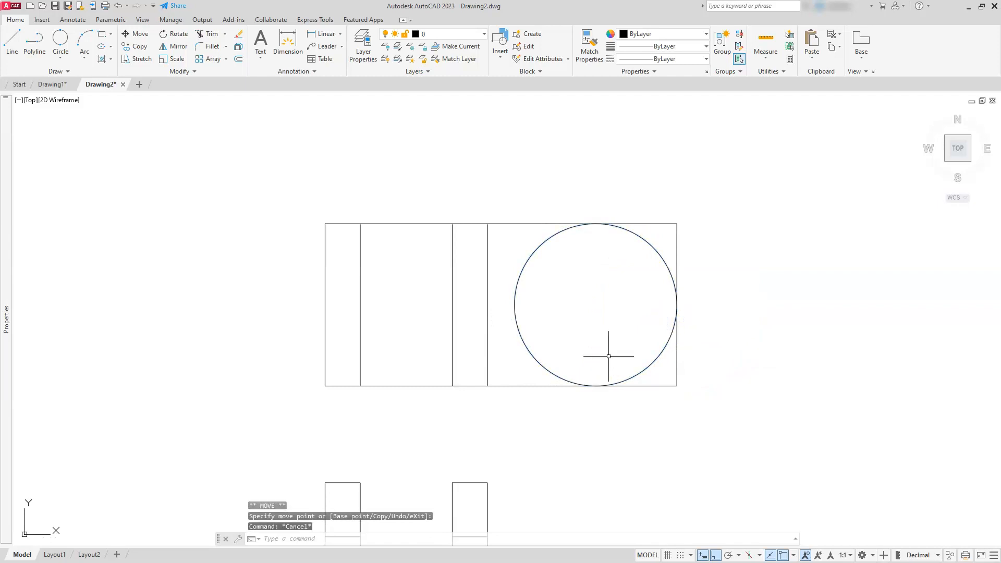
Trim the circle's left half and the horizontal lines beyond the arc, and delete the right vertical line to round the top view's end
{"action": "left_click", "coordinate": [210, 37]}
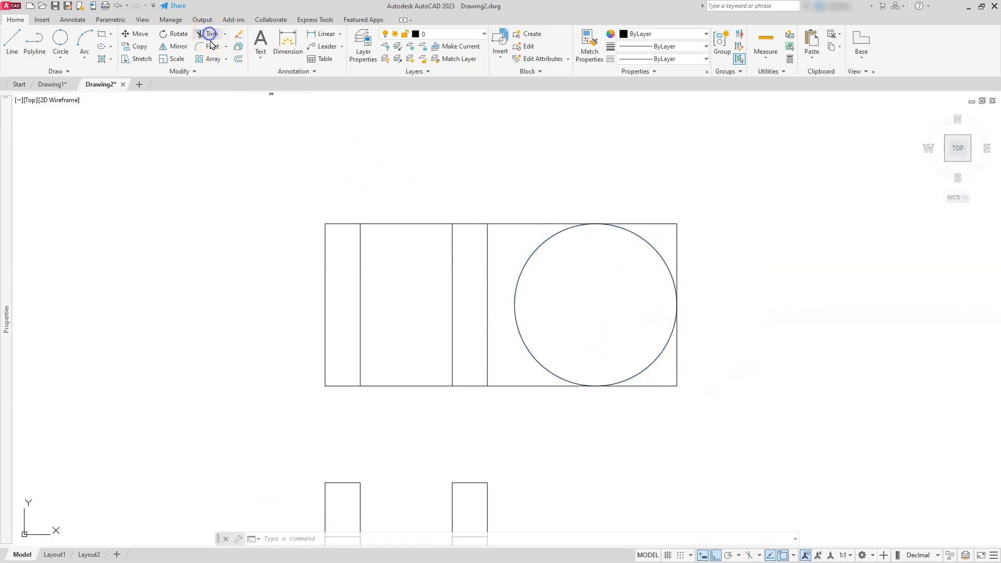
{"action": "left_click", "coordinate": [545, 235]}
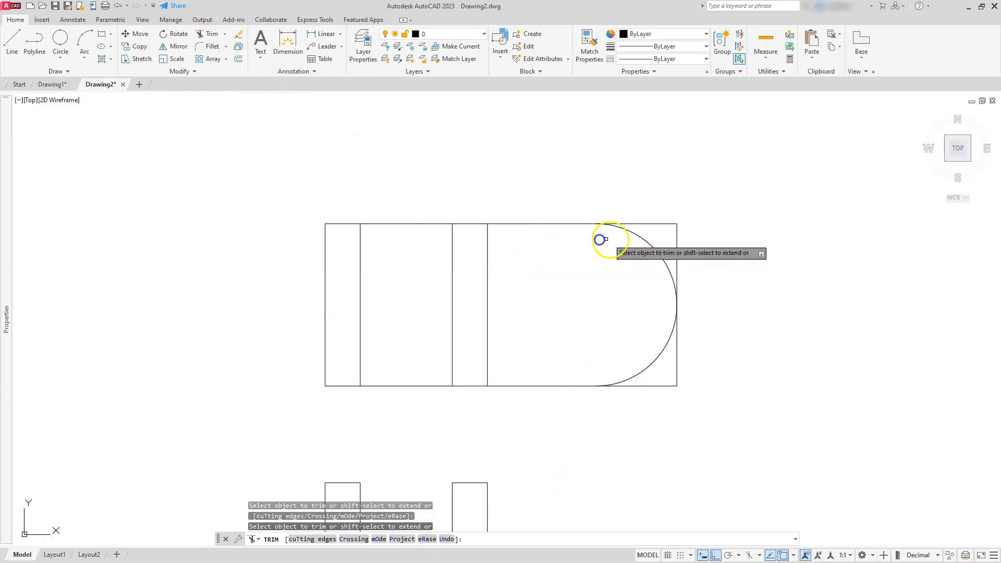
{"action": "left_click", "coordinate": [650, 224]}
{"action": "left_click", "coordinate": [670, 387]}
{"action": "key", "text": "Escape"}
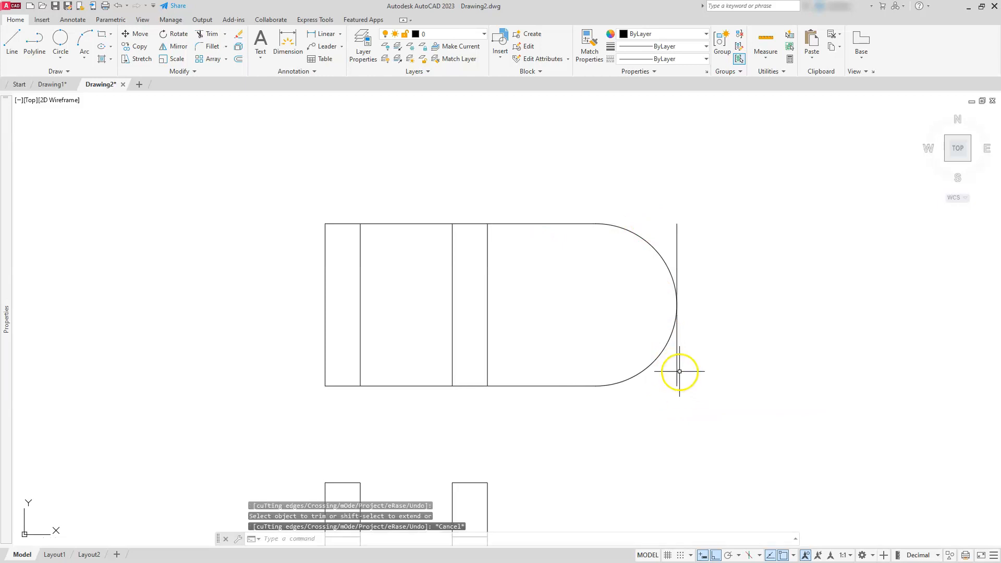
{"action": "left_click", "coordinate": [678, 371]}
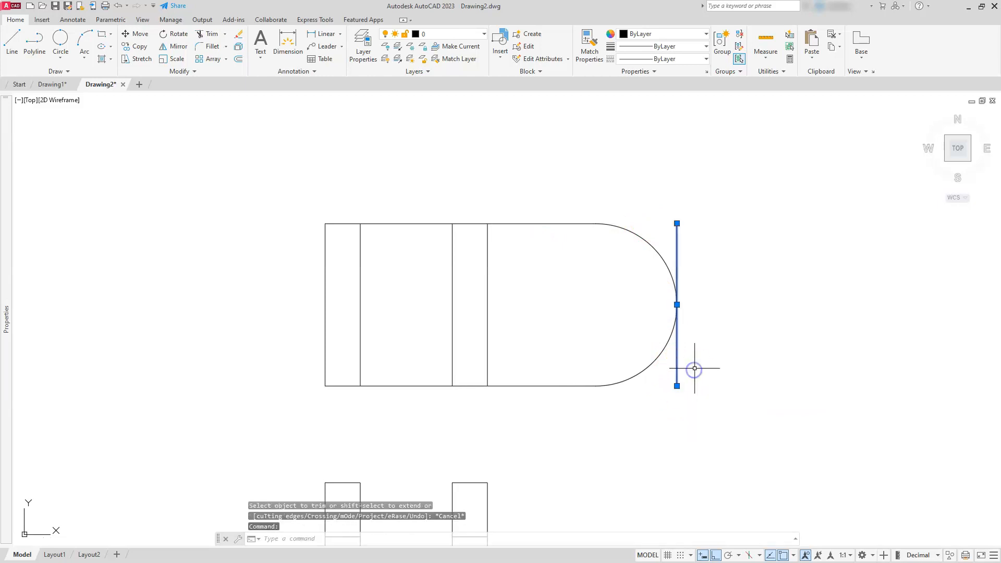
{"action": "key", "text": "Delete"}
Check the Bracket 1.pdf reference, return to AutoCAD, and offset the top view's upper and lower horizontal edges inward by 15
{"action": "scroll", "coordinate": [599, 357], "scroll_direction": "down", "scroll_amount": 2}
{"action": "middle_click_drag", "start_coordinate": [553, 357], "coordinate": [633, 388]}
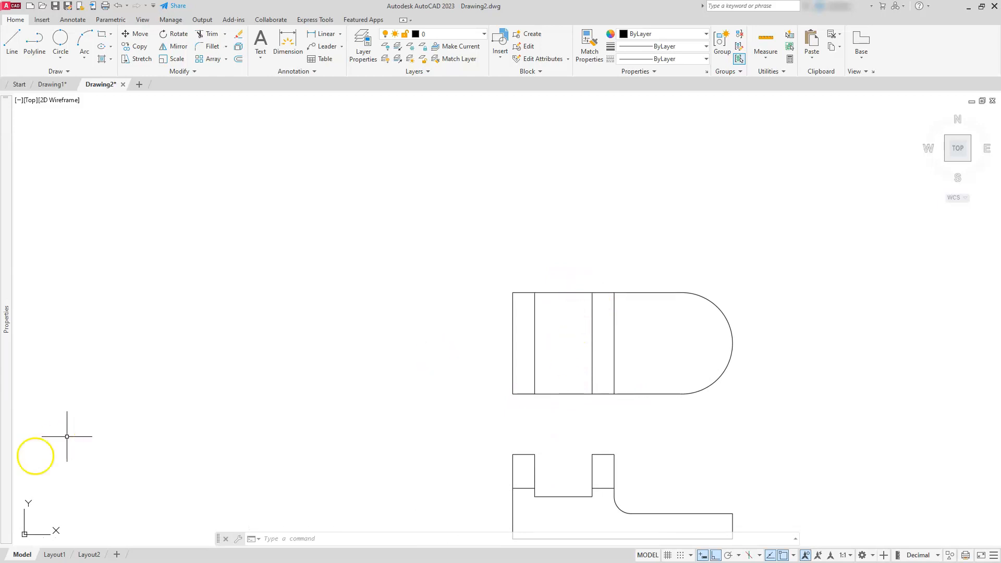
{"action": "key", "text": "alt+Tab"}
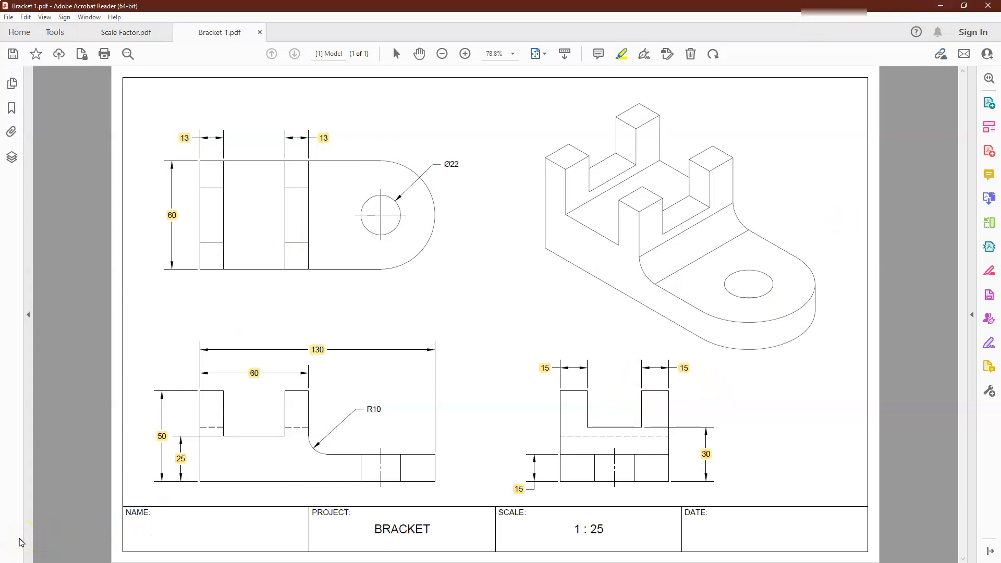
{"action": "key", "text": "alt+Tab"}
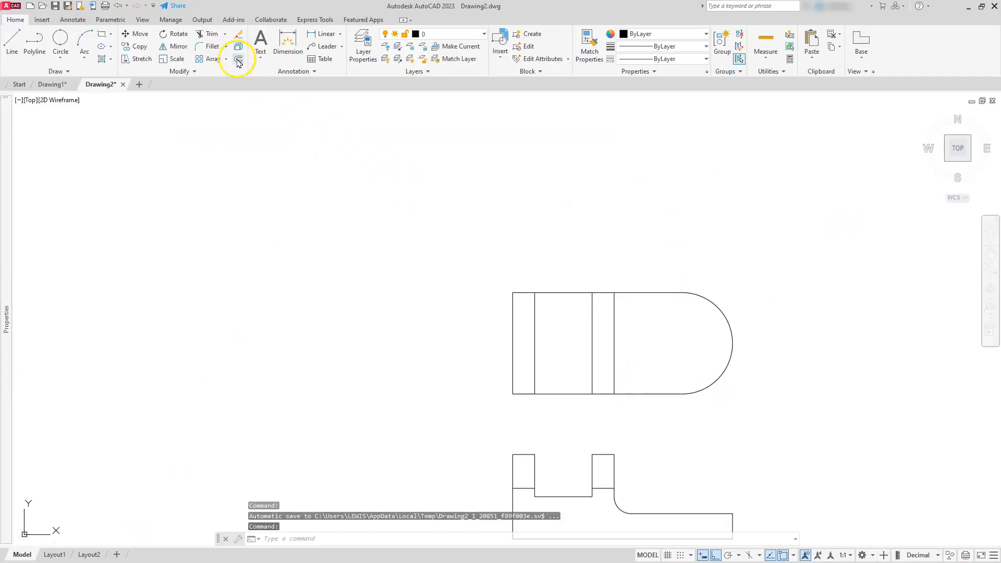
{"action": "left_click", "coordinate": [238, 61]}
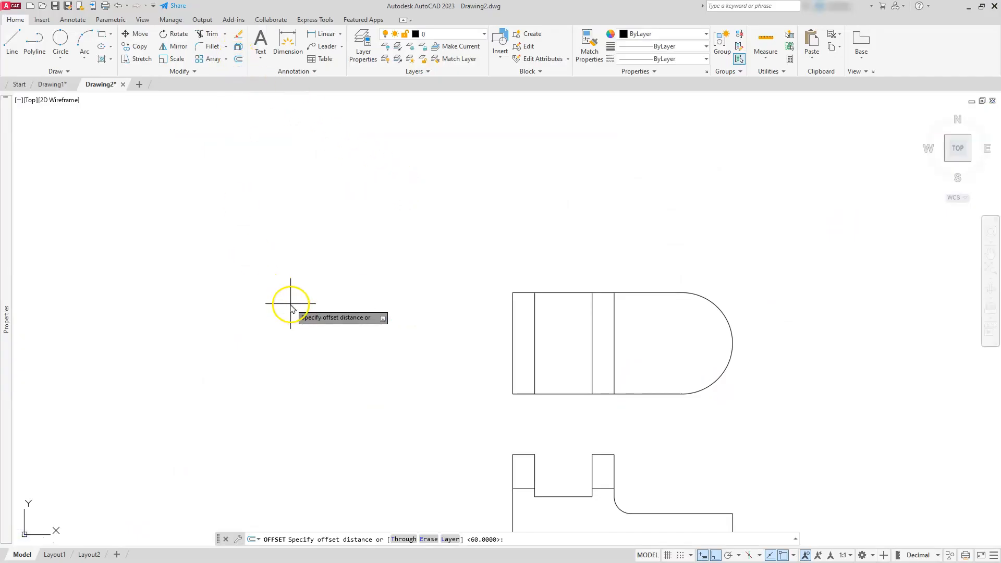
{"action": "key", "text": "Return"}
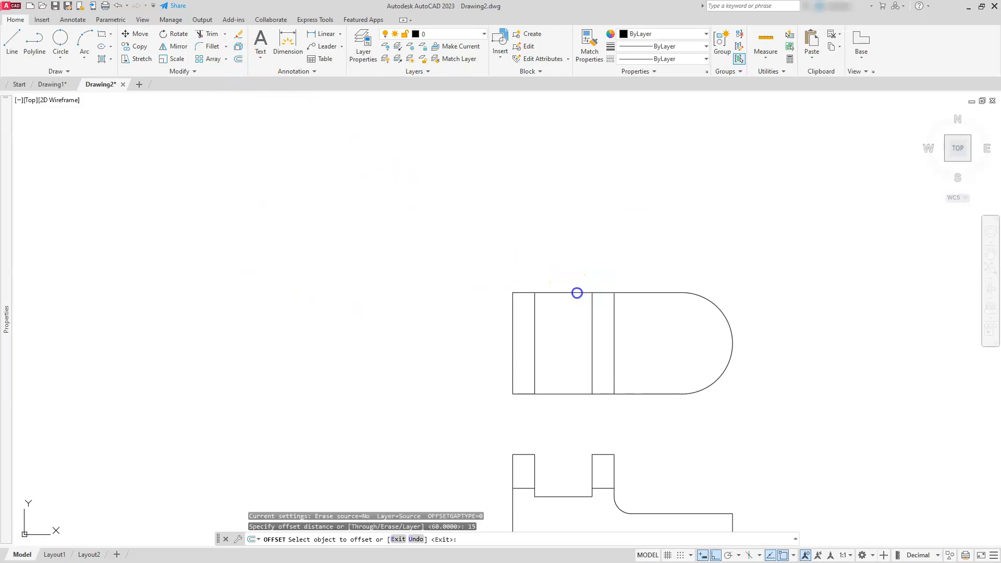
{"action": "left_click", "coordinate": [577, 292]}
{"action": "left_click", "coordinate": [572, 349]}
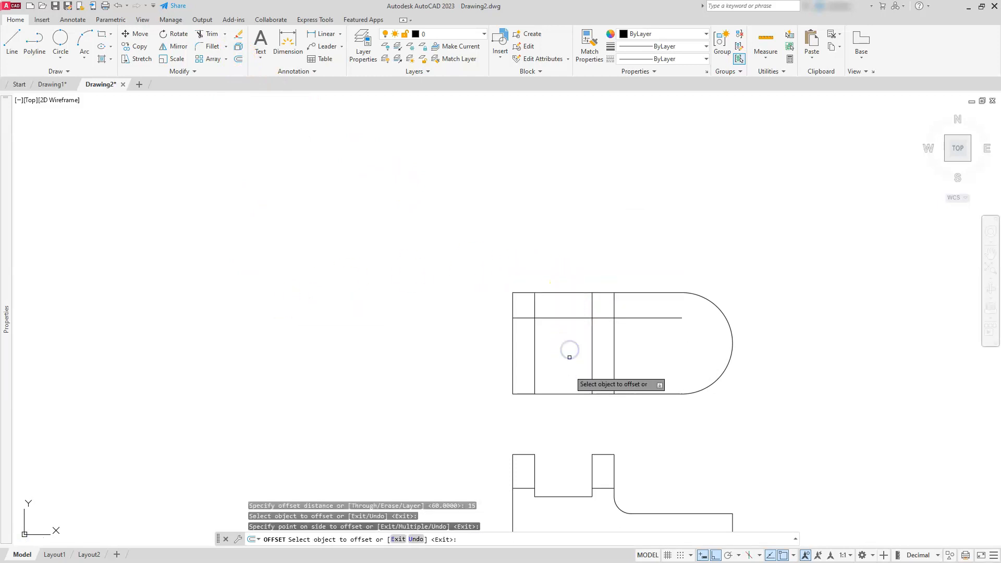
{"action": "left_click", "coordinate": [571, 394]}
{"action": "left_click", "coordinate": [572, 368]}
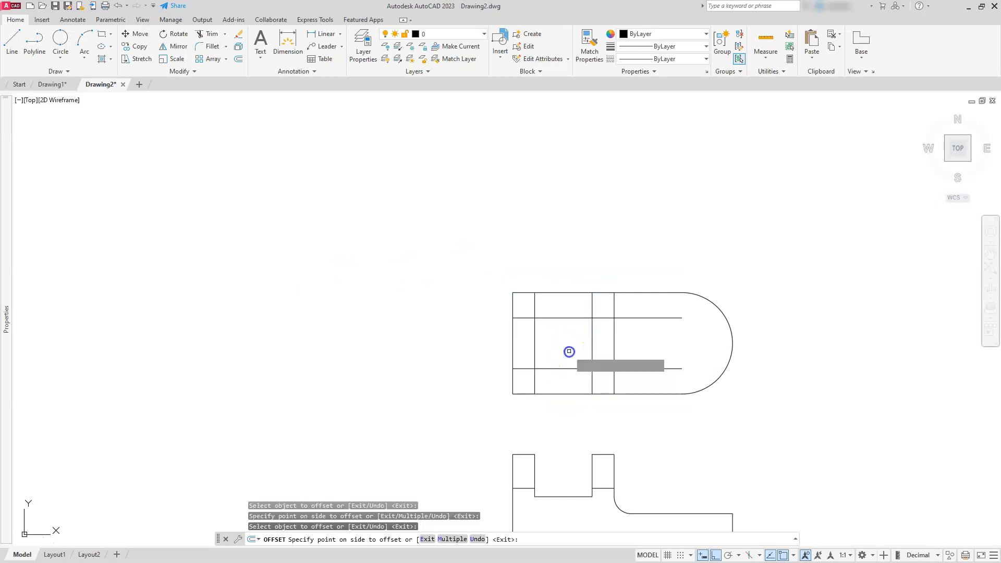
{"action": "key", "text": "Escape"}
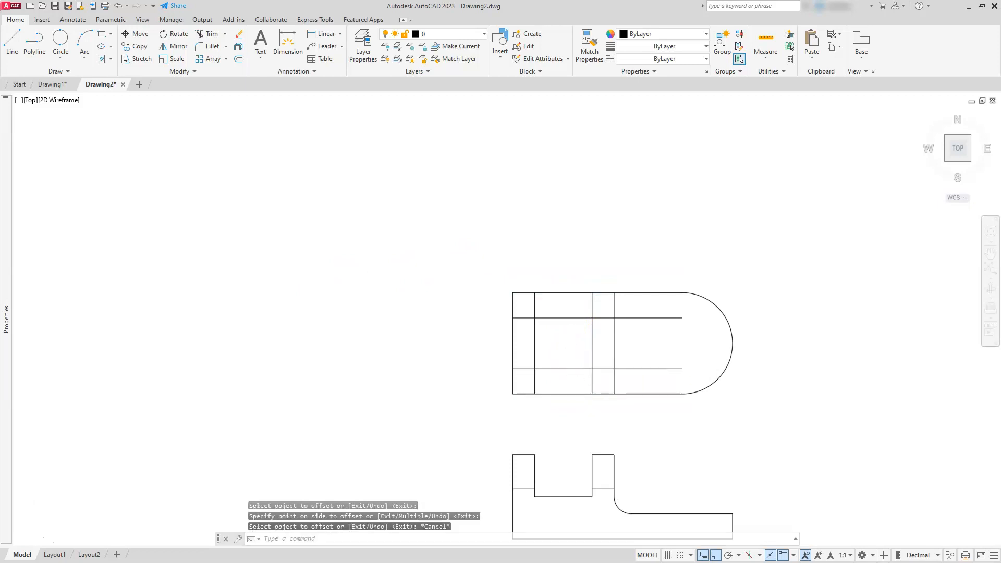
Trim both offset lines between and beyond the two narrow vertical strips, keeping only the segments inside the strips
{"action": "scroll", "coordinate": [569, 351], "scroll_direction": "up", "scroll_amount": 2}
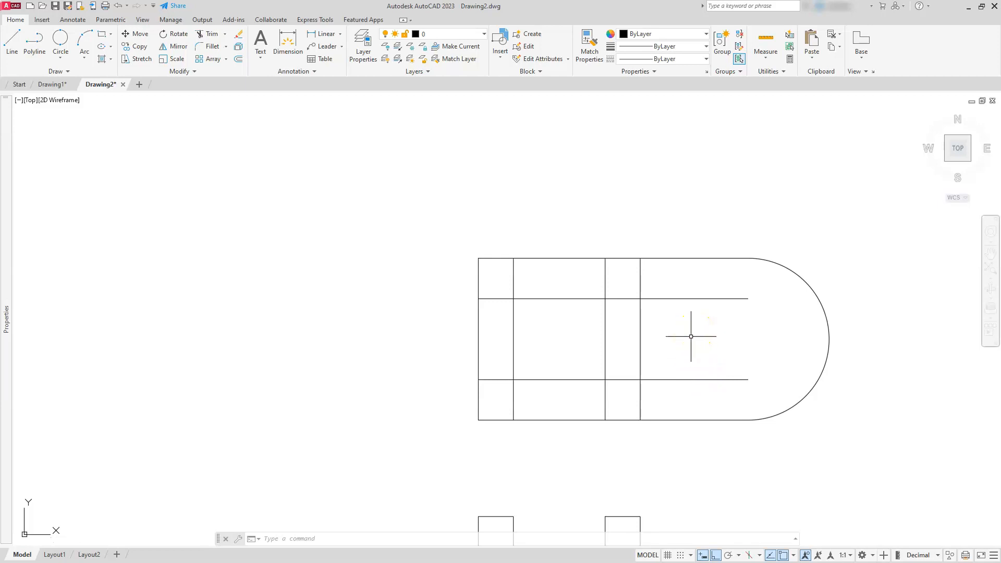
{"action": "left_click", "coordinate": [675, 337]}
{"action": "left_click", "coordinate": [447, 360]}
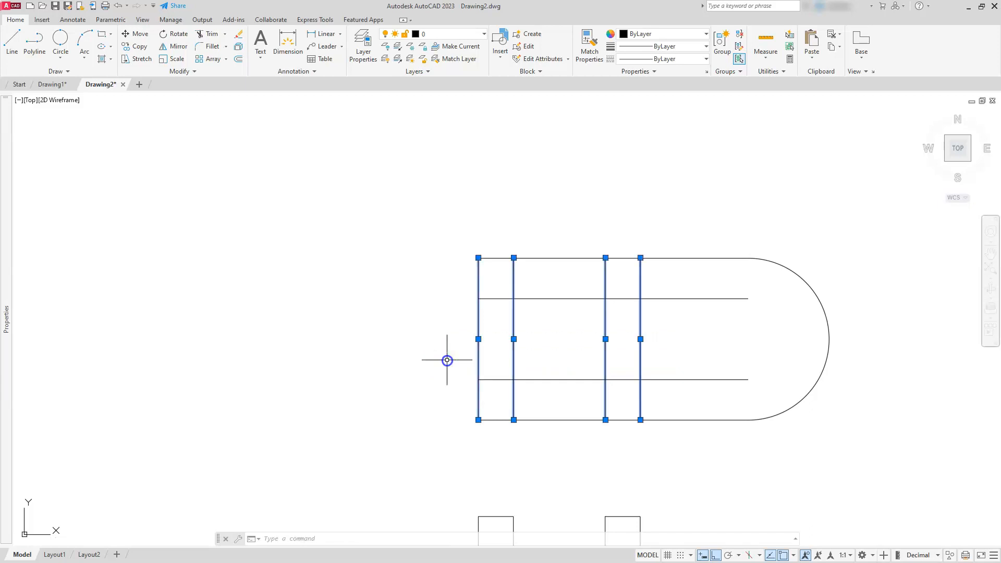
{"action": "left_click", "coordinate": [207, 35]}
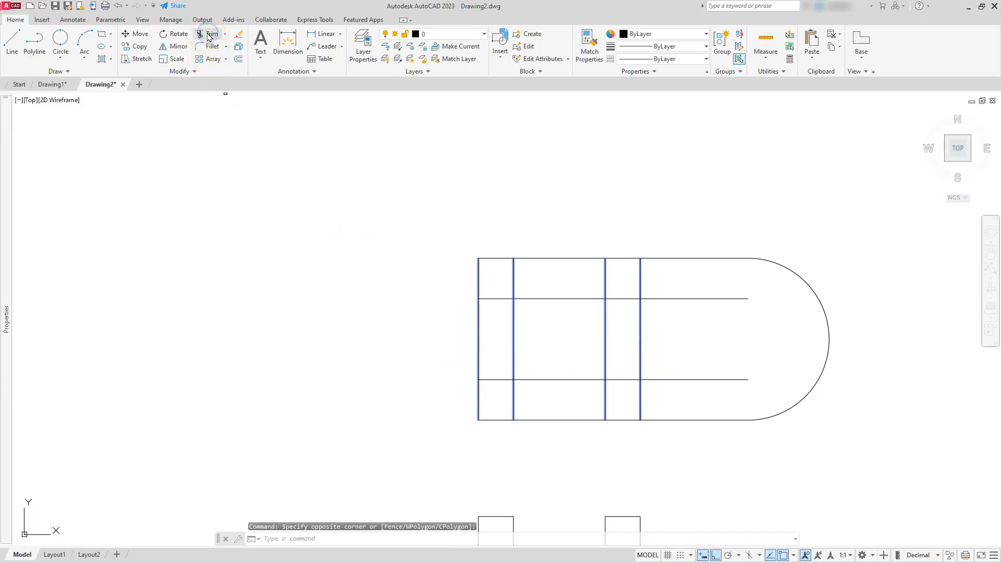
{"action": "left_click", "coordinate": [686, 299]}
{"action": "left_click", "coordinate": [566, 299]}
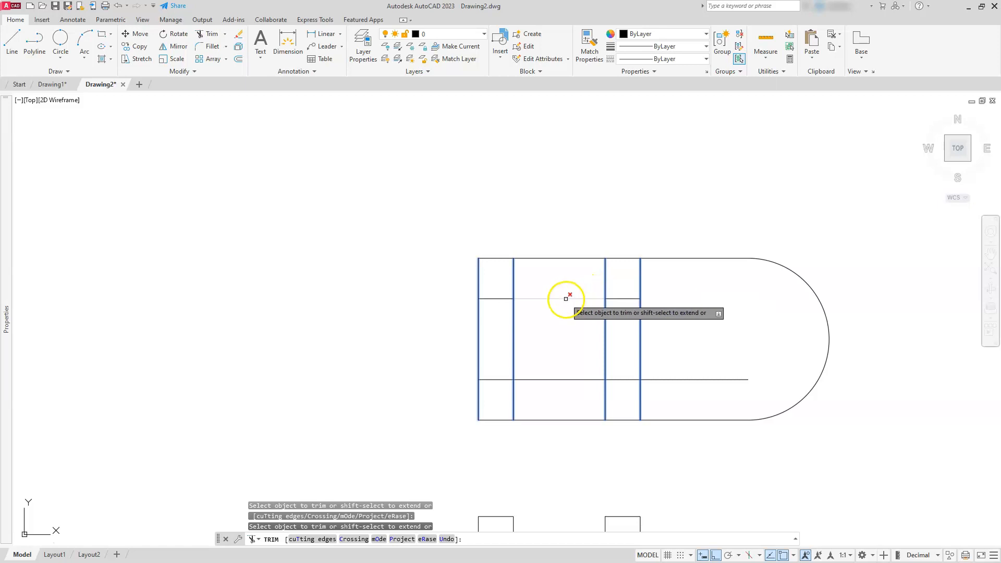
{"action": "left_click", "coordinate": [567, 377]}
{"action": "left_click", "coordinate": [558, 394]}
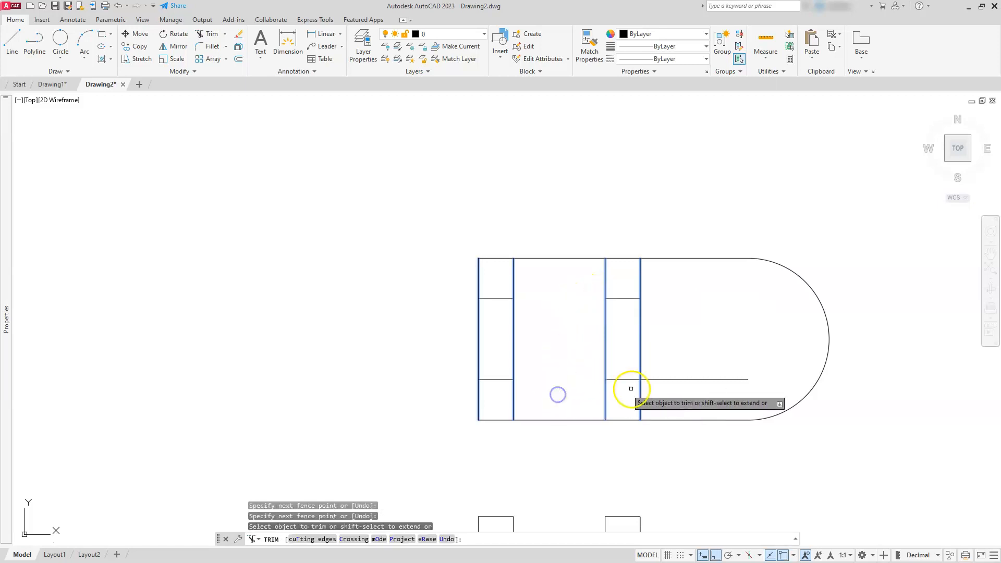
{"action": "left_click", "coordinate": [652, 379]}
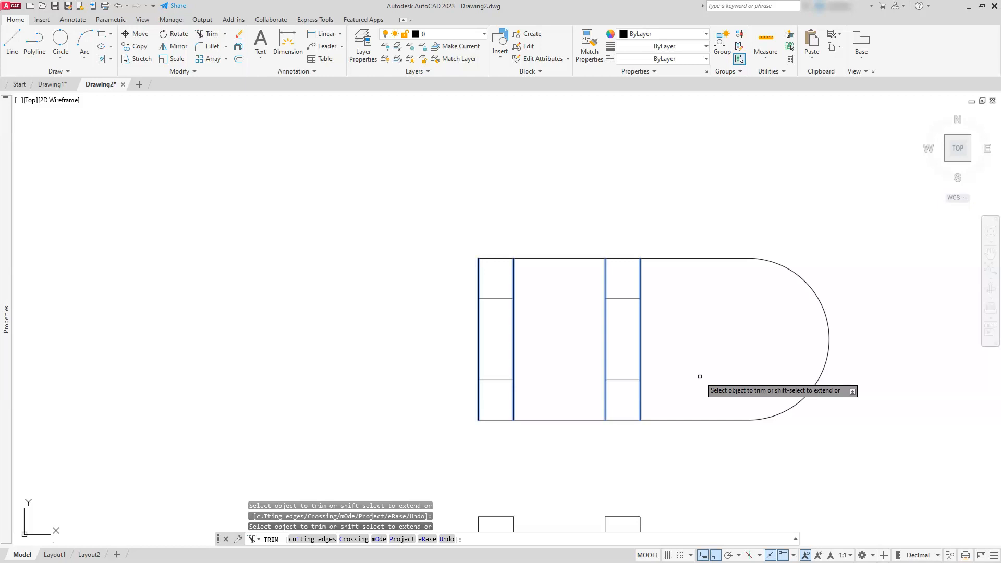
{"action": "key", "text": "Escape"}
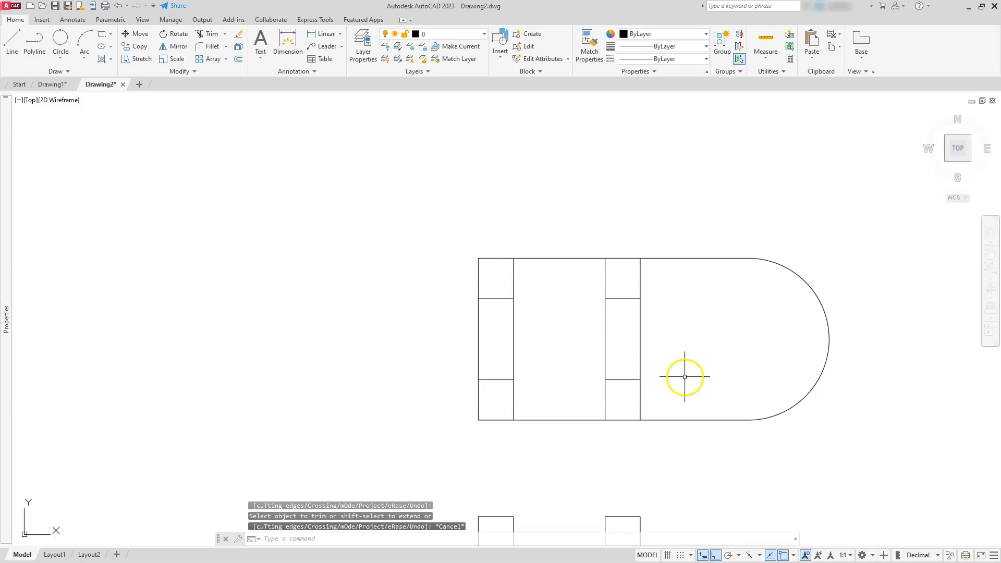
Draw a Center, Diameter circle of diameter 22 at the center of the top view's rounded end
{"action": "left_click", "coordinate": [67, 57]}
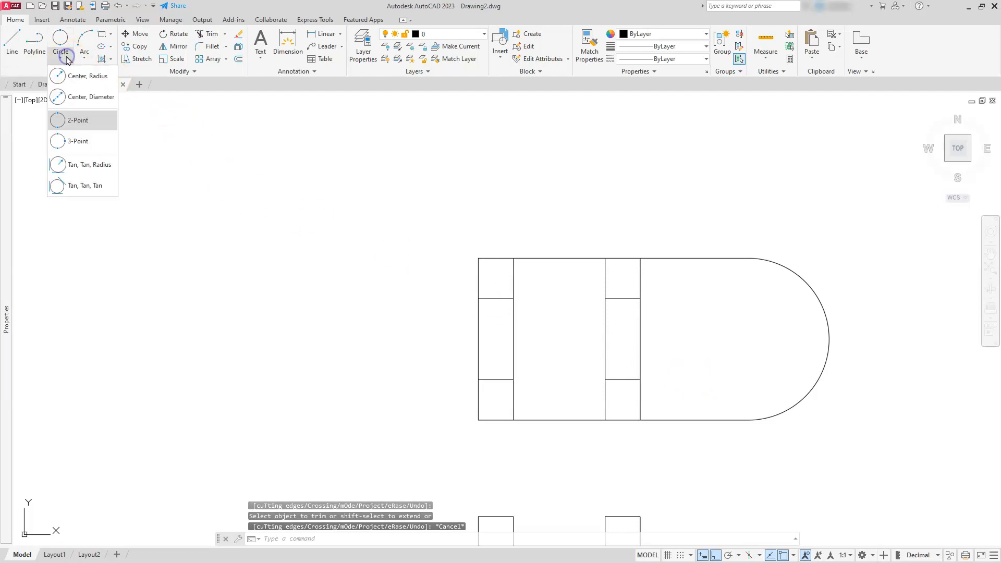
{"action": "left_click", "coordinate": [77, 98]}
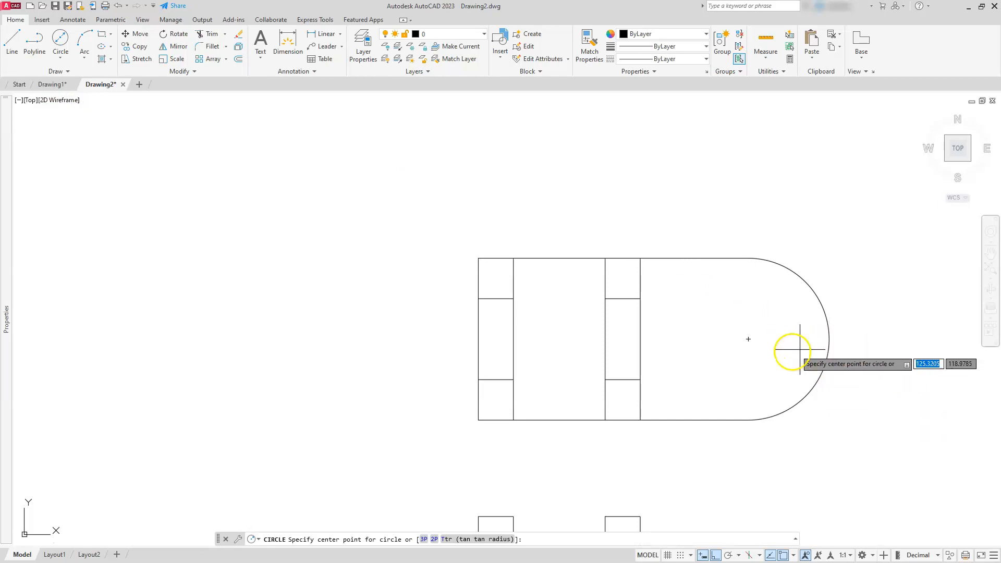
{"action": "left_click", "coordinate": [749, 339]}
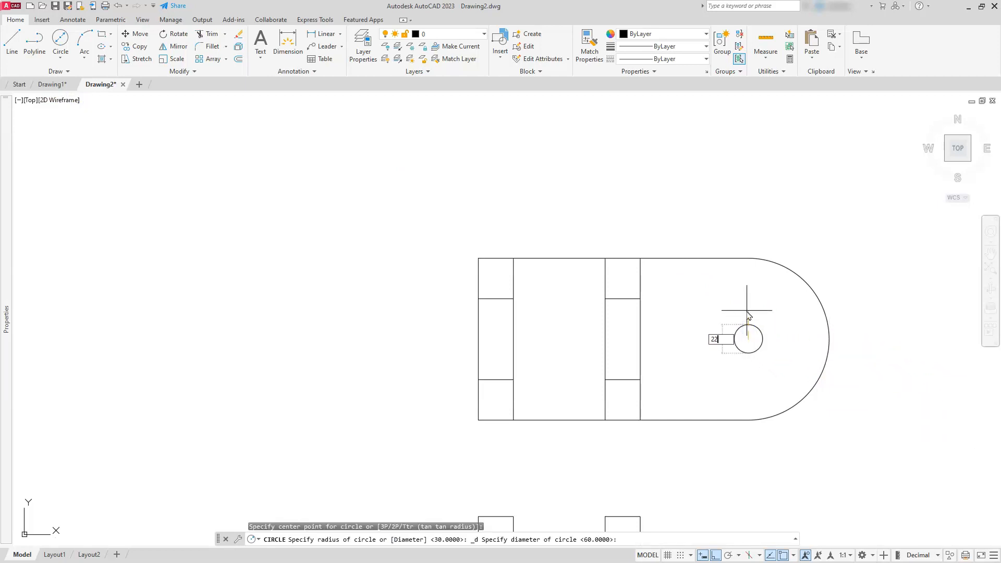
{"action": "key", "text": "Return"}
Check in the object snap list whether Quadrant is enabled
{"action": "scroll", "coordinate": [746, 310], "scroll_direction": "down", "scroll_amount": 5}
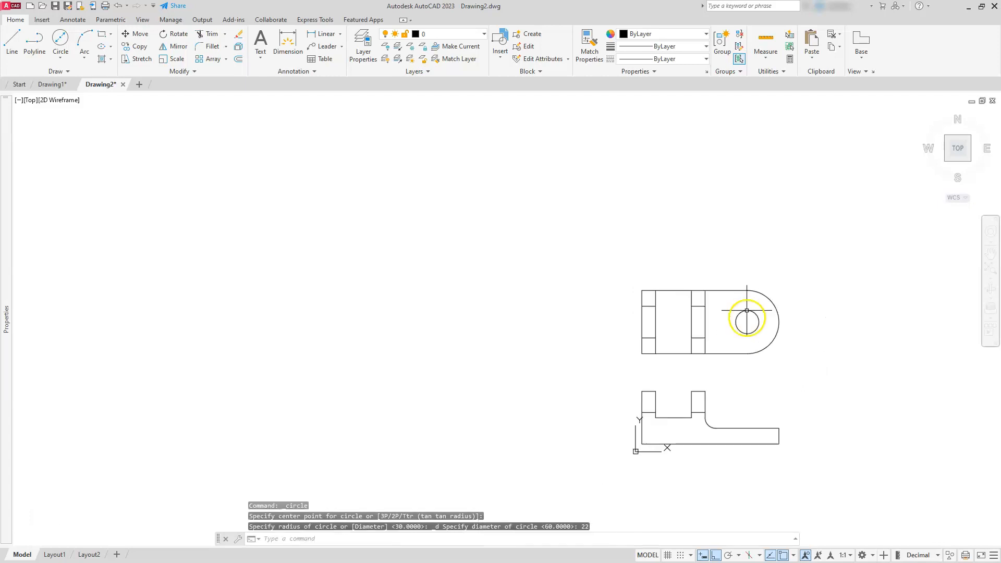
{"action": "middle_click_drag", "start_coordinate": [776, 454], "coordinate": [705, 369]}
{"action": "scroll", "coordinate": [580, 347], "scroll_direction": "up", "scroll_amount": 2}
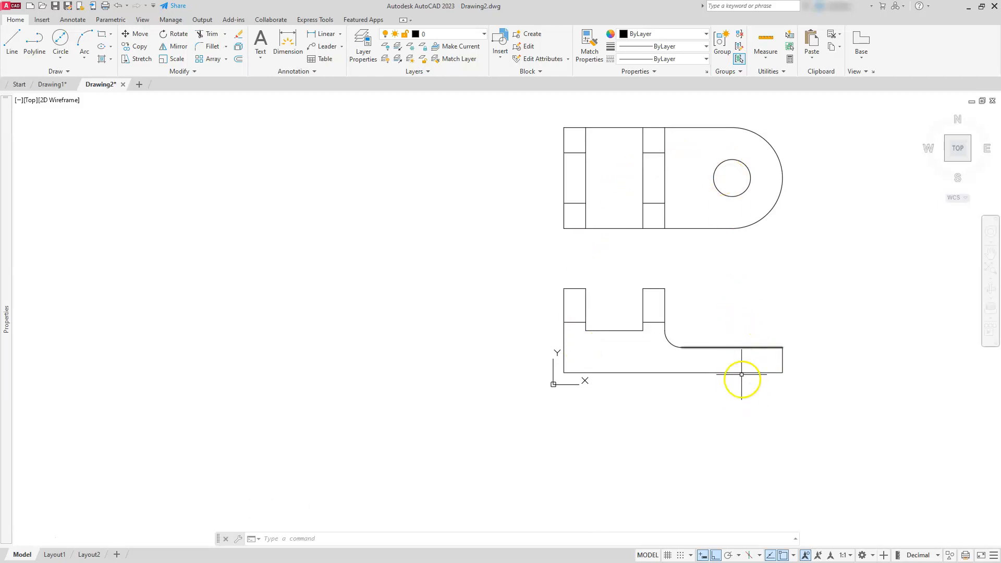
{"action": "left_click", "coordinate": [77, 73]}
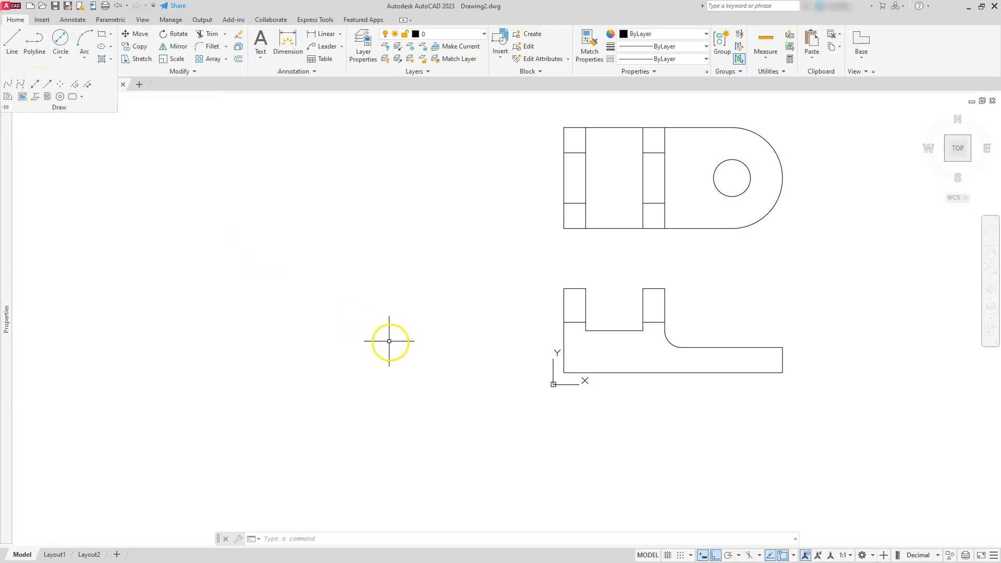
{"action": "key", "text": "Escape"}
{"action": "key", "text": "Escape"}
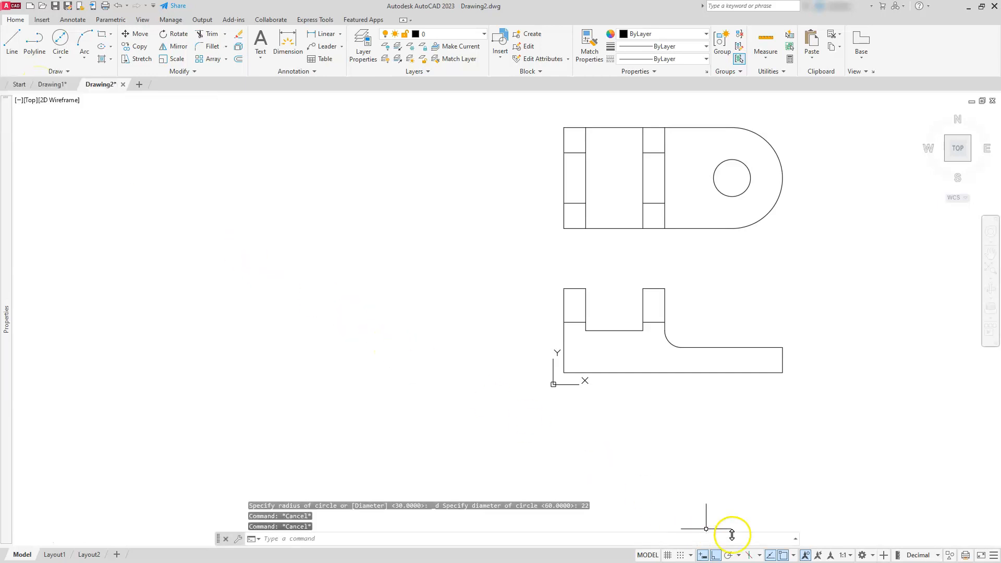
{"action": "left_click", "coordinate": [792, 556]}
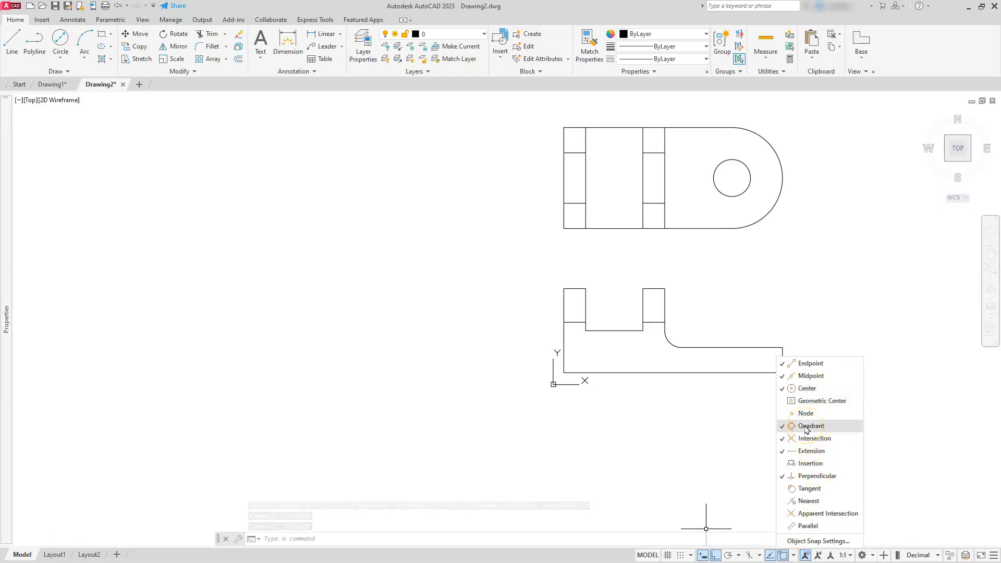
{"action": "left_click", "coordinate": [579, 458]}
{"action": "key", "text": "Escape"}
{"action": "key", "text": "Escape"}
{"action": "key", "text": "Escape"}
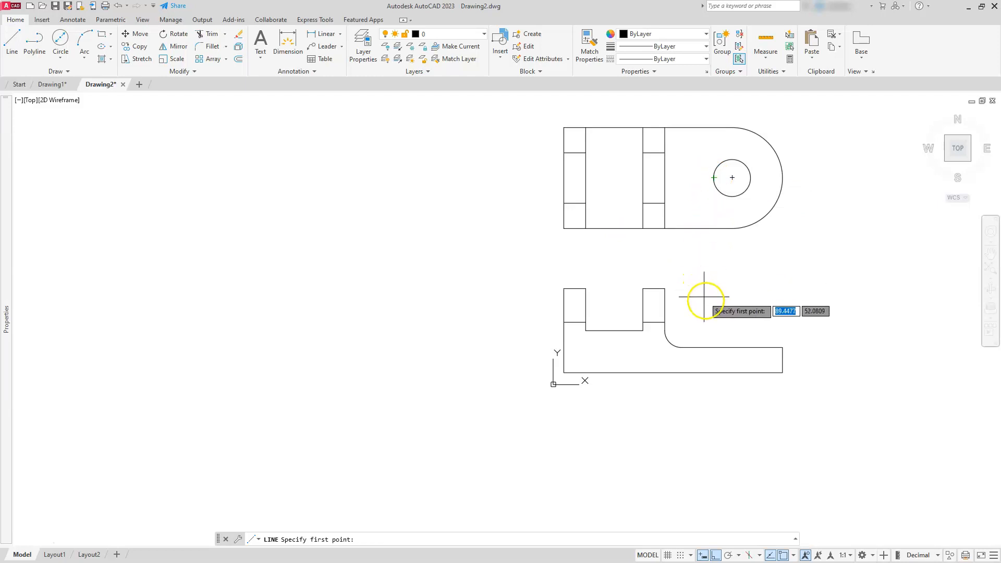
Draw a vertical line across the front view's base, from upper to lower edge, aligned with the hole's left quadrant
{"action": "left_click", "coordinate": [714, 348]}
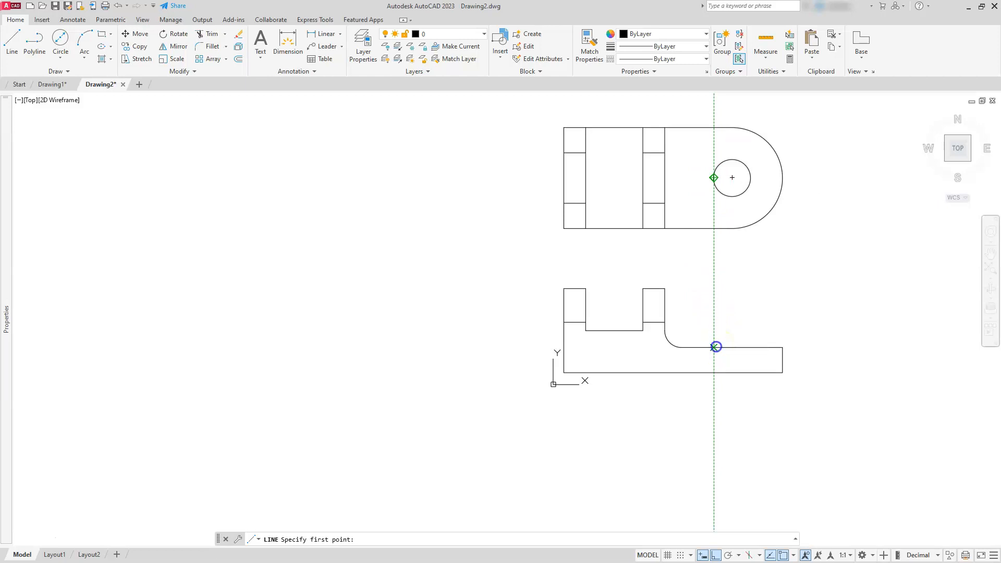
{"action": "left_click", "coordinate": [714, 372]}
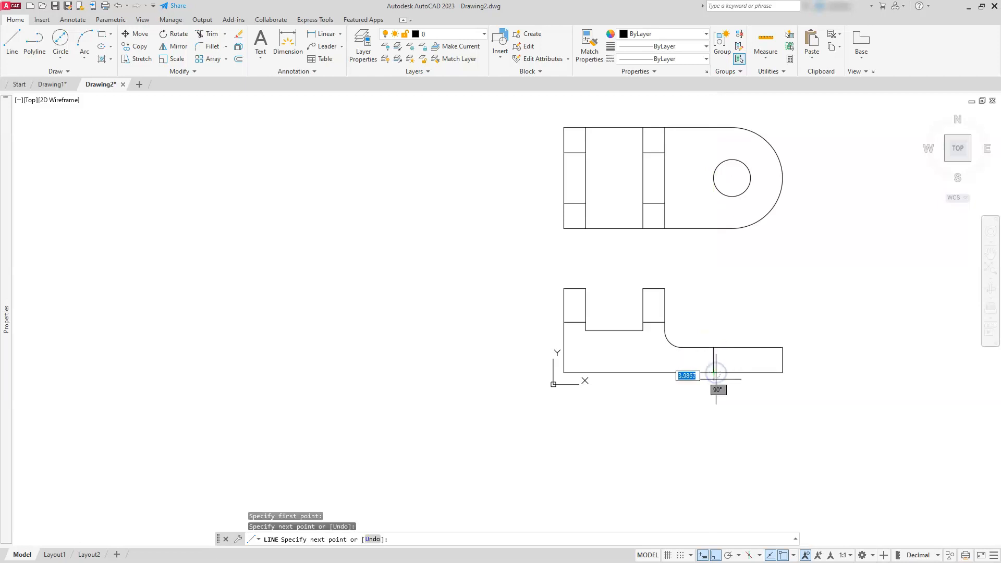
{"action": "key", "text": "Escape"}
{"action": "key", "text": "Escape"}
{"action": "key", "text": "Escape"}
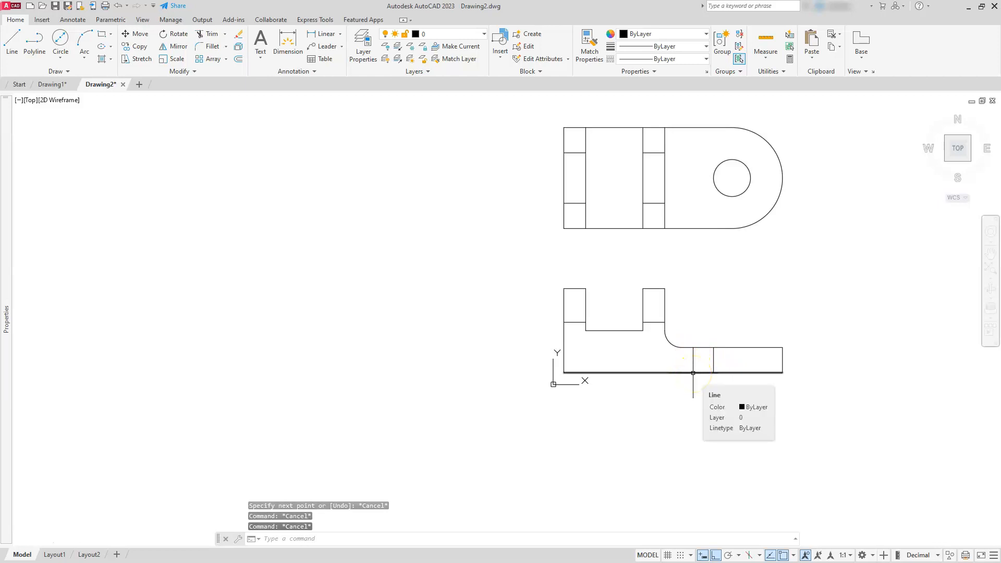
Draw a second vertical line across the front view's base, aligned with the right quadrant of the top view's hole
{"action": "left_click", "coordinate": [13, 44]}
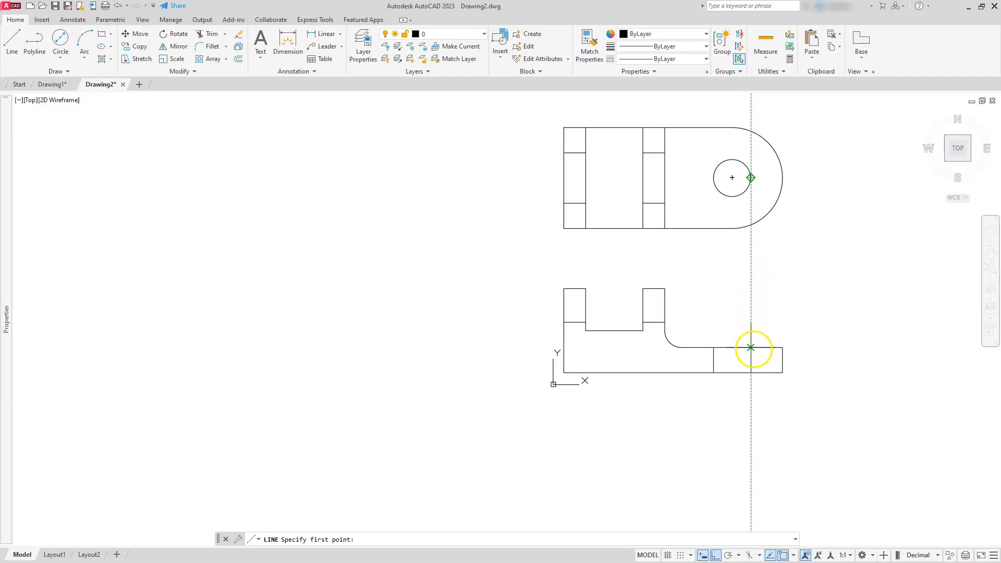
{"action": "left_click", "coordinate": [751, 348]}
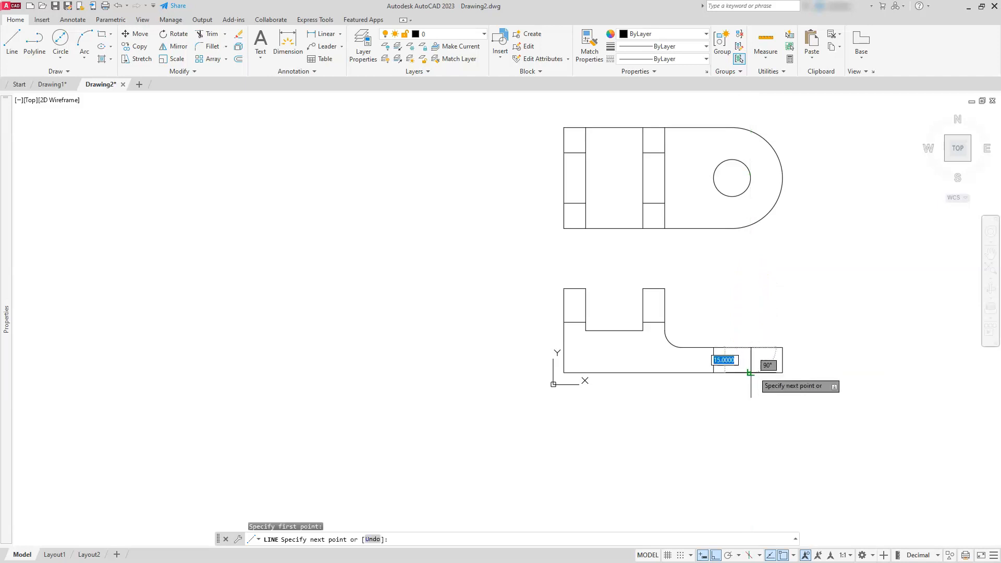
{"action": "left_click", "coordinate": [751, 373]}
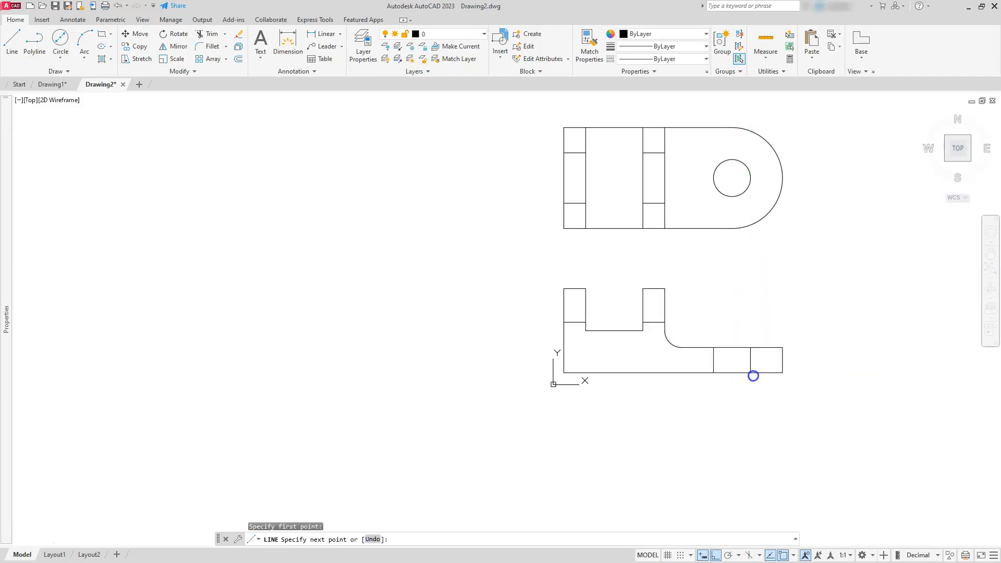
{"action": "key", "text": "Escape"}
{"action": "left_click", "coordinate": [588, 334]}
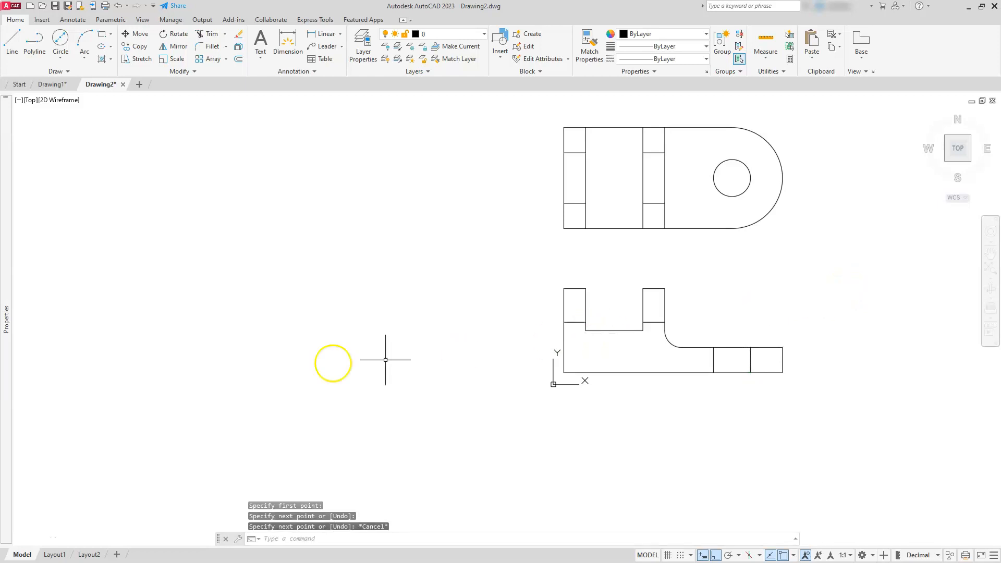
Draw the side view's closed rectangular outline beside the front view, 60 wide and level with the front view's bottom and top edges
{"action": "mouse_move", "coordinate": [608, 309]}
{"action": "middle_mouse_down"}
{"action": "mouse_move", "coordinate": [574, 343]}
{"action": "mouse_move", "coordinate": [400, 377]}
{"action": "middle_mouse_up"}
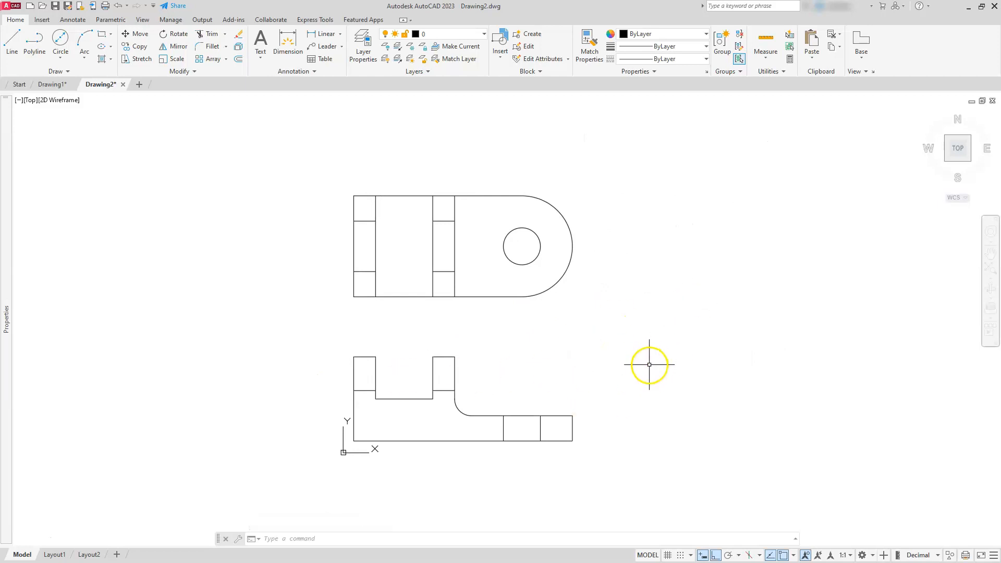
{"action": "left_click", "coordinate": [12, 42]}
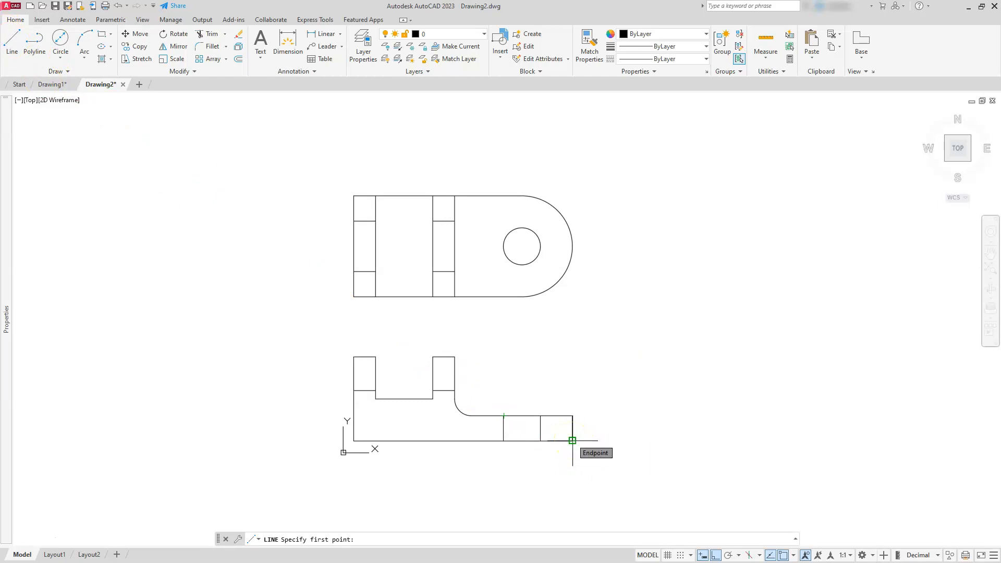
{"action": "left_click", "coordinate": [640, 440]}
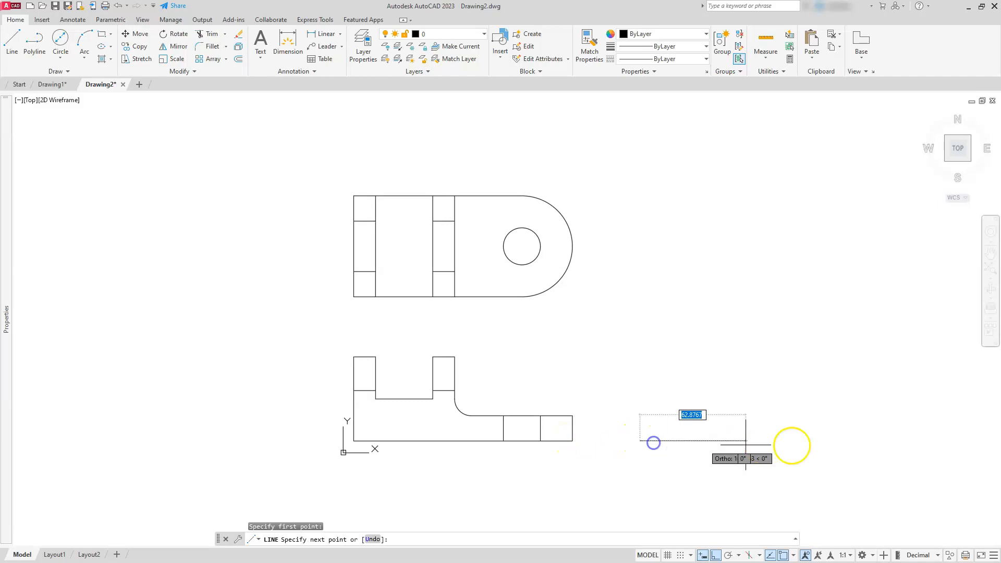
{"action": "right_click", "coordinate": [870, 449]}
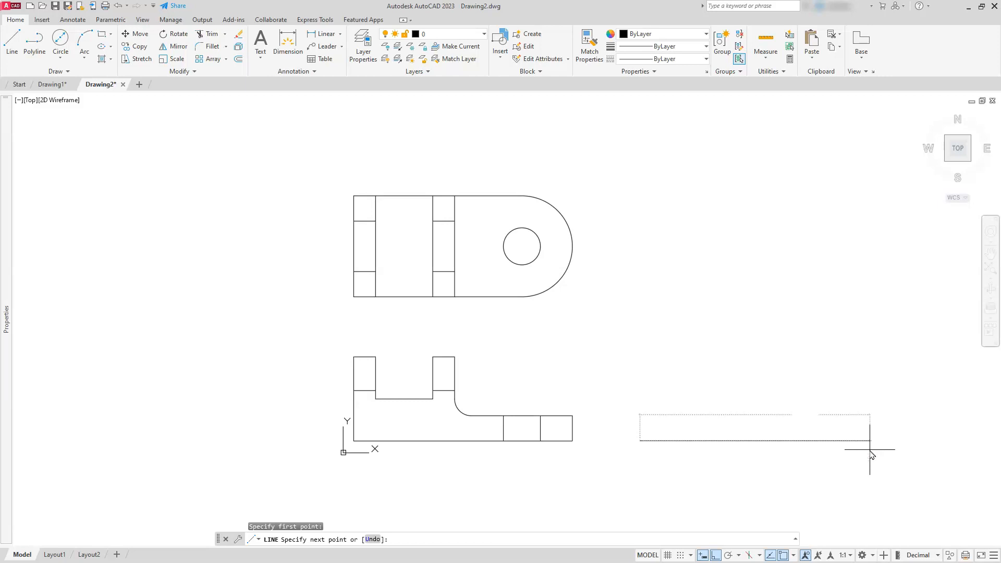
{"action": "type", "text": "60"}
{"action": "key", "text": "Return"}
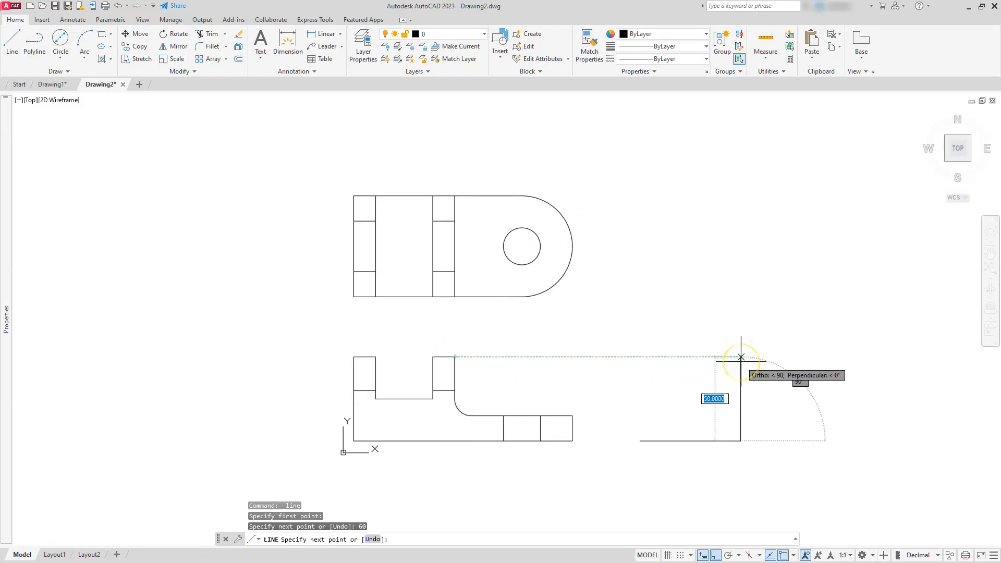
{"action": "left_click", "coordinate": [741, 357]}
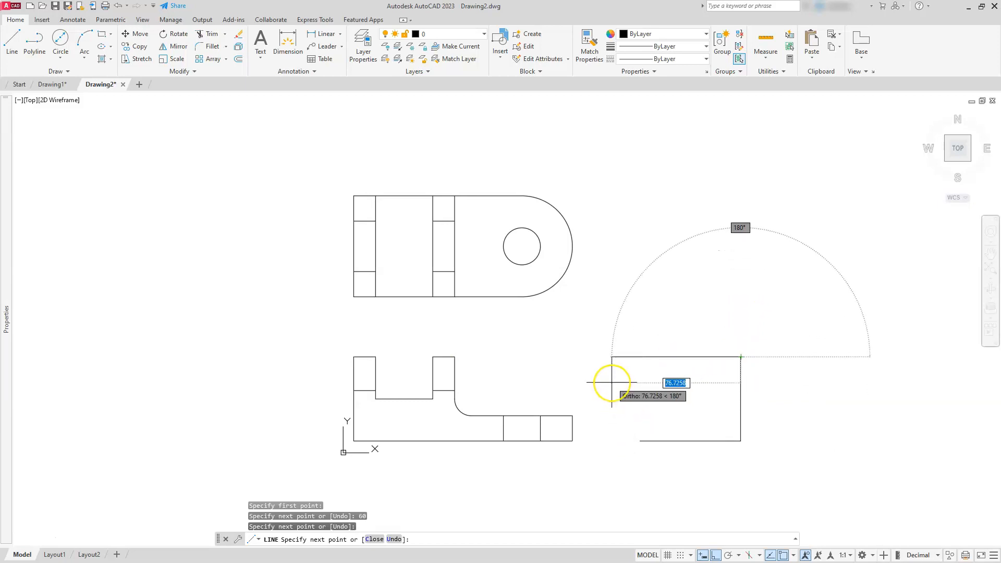
{"action": "type", "text": "60"}
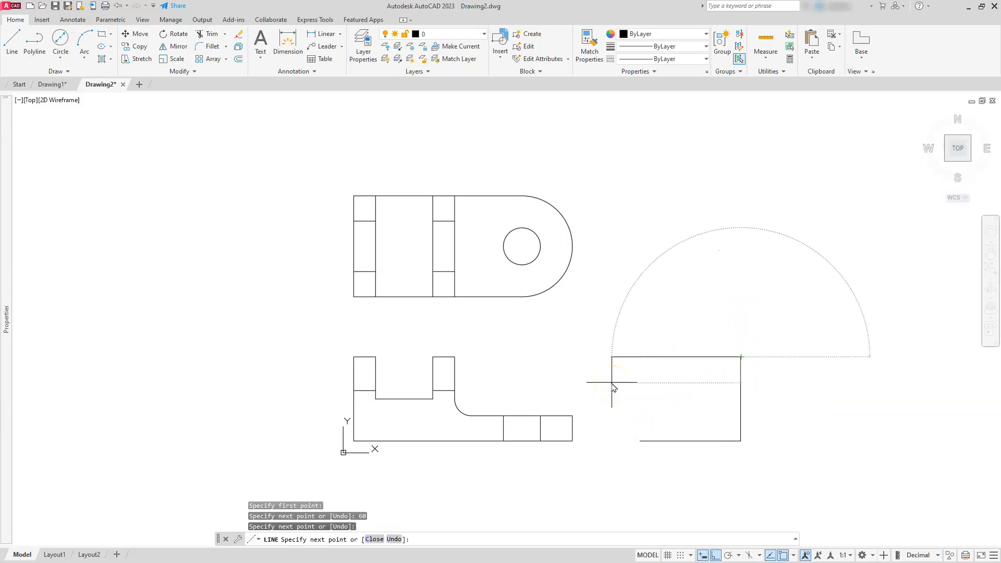
{"action": "key", "text": "Return"}
{"action": "type", "text": "c"}
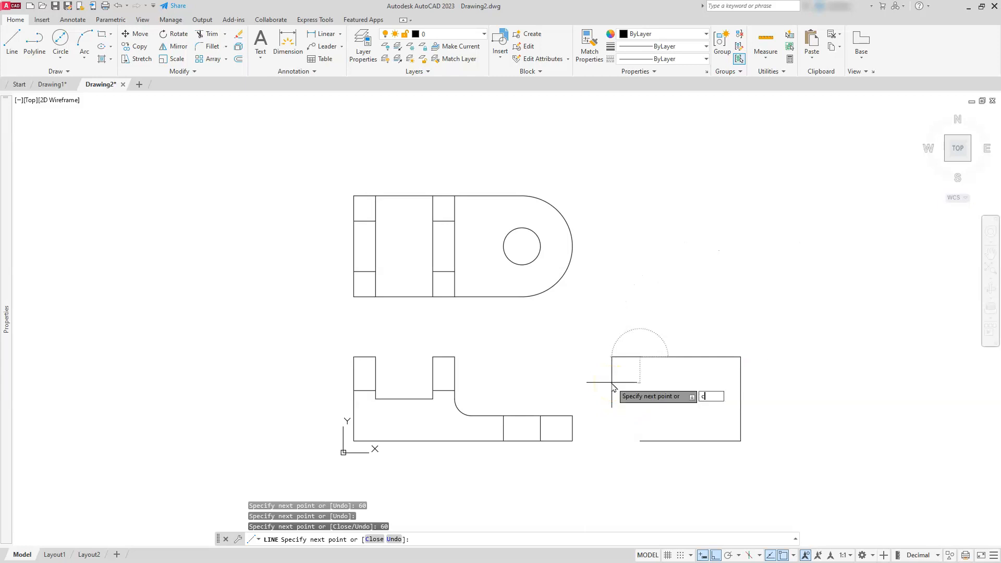
{"action": "key", "text": "Return"}
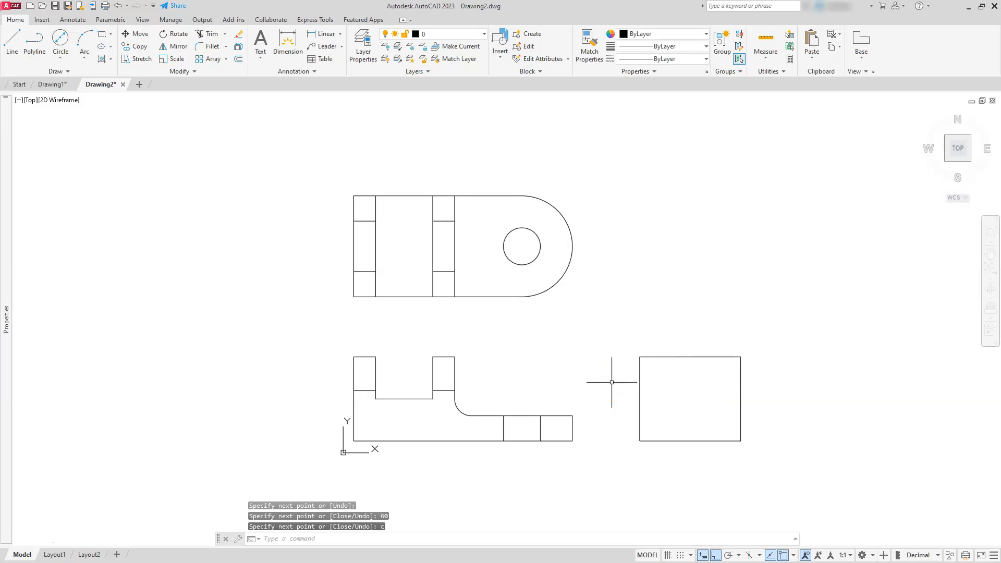
{"action": "left_click", "coordinate": [611, 375]}
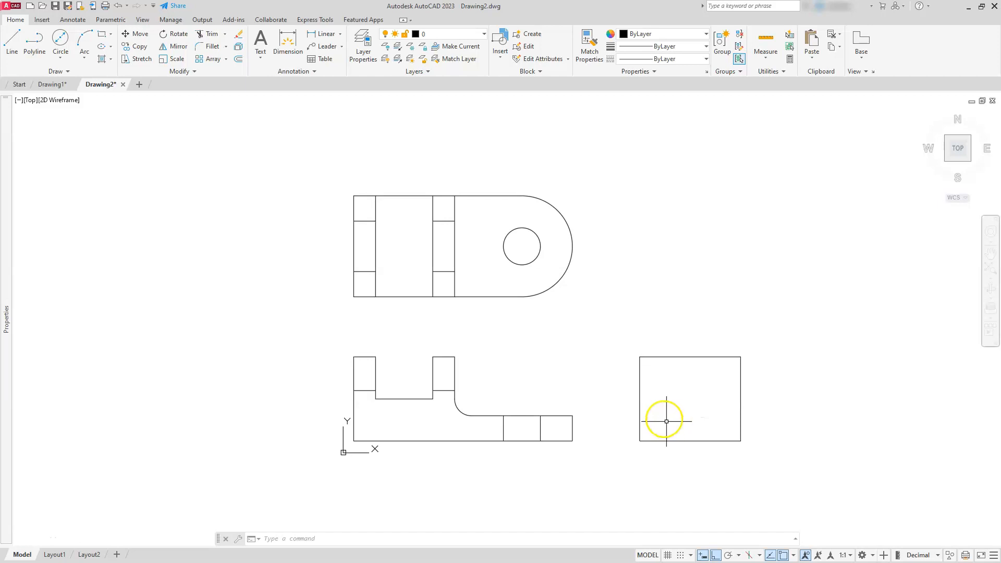
Offset the side view's bottom edge upward by the base thickness picked from the front view's end edge
{"action": "left_click", "coordinate": [238, 60]}
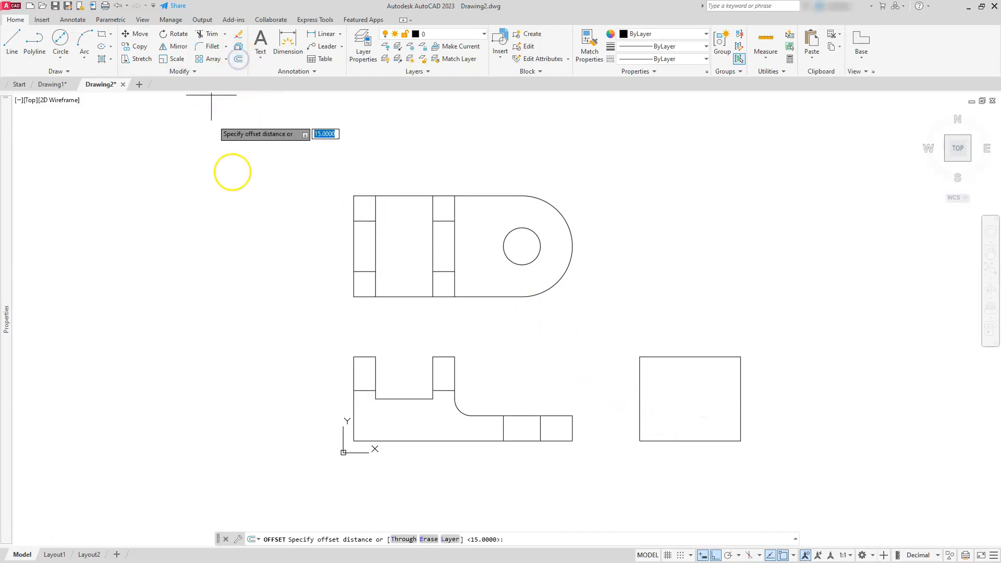
{"action": "left_click", "coordinate": [572, 441]}
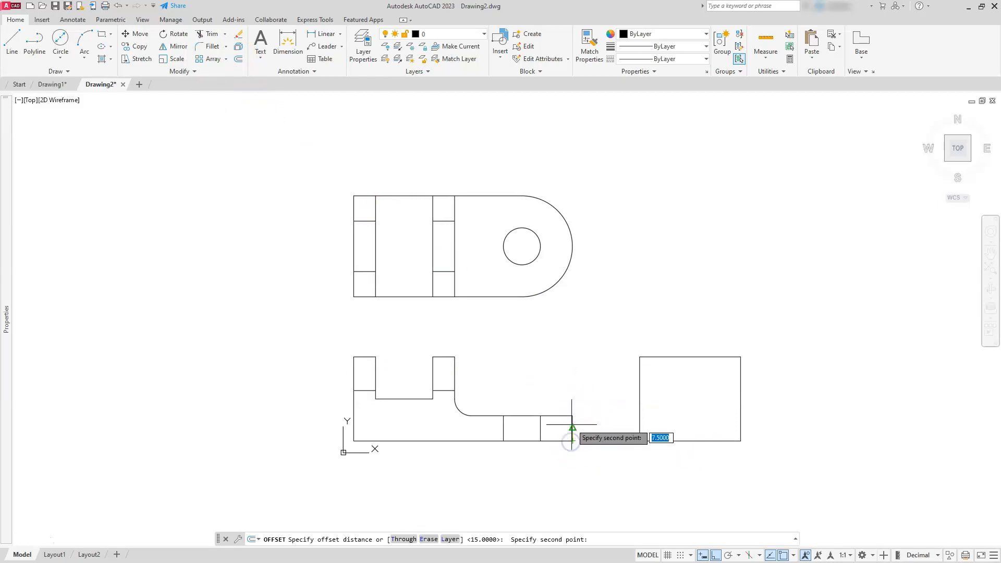
{"action": "left_click", "coordinate": [573, 417]}
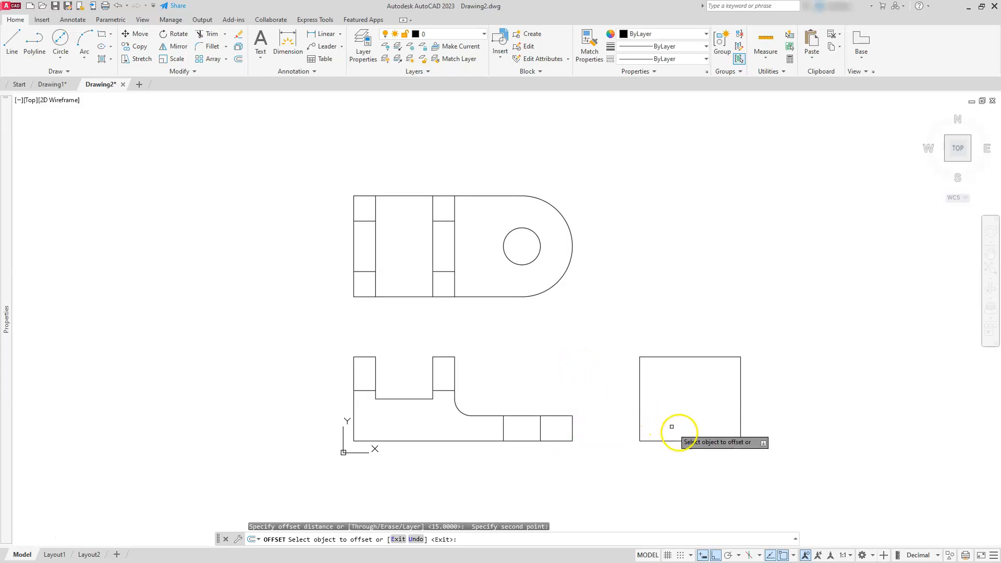
{"action": "left_click", "coordinate": [686, 439]}
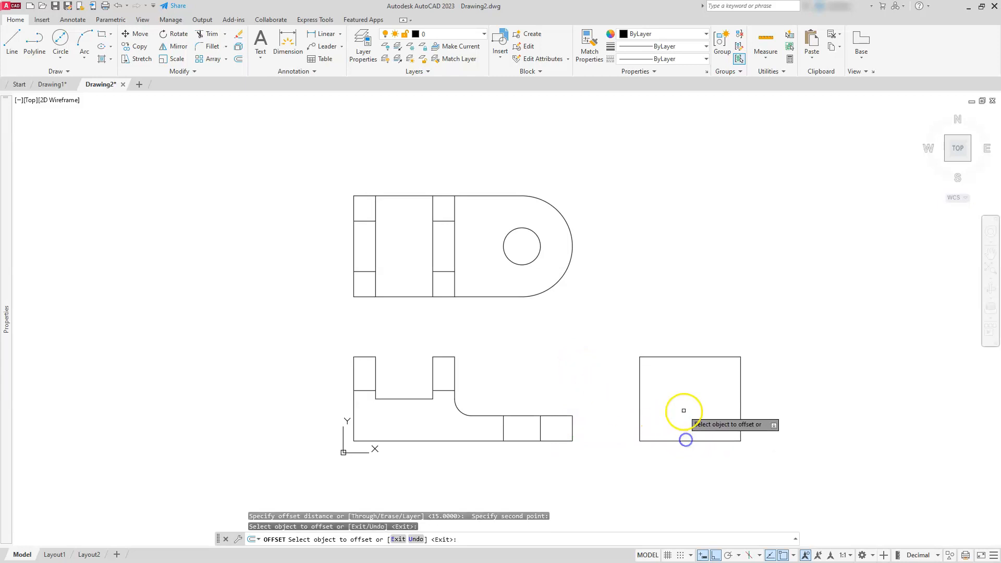
{"action": "left_click", "coordinate": [696, 440]}
{"action": "left_click", "coordinate": [693, 388]}
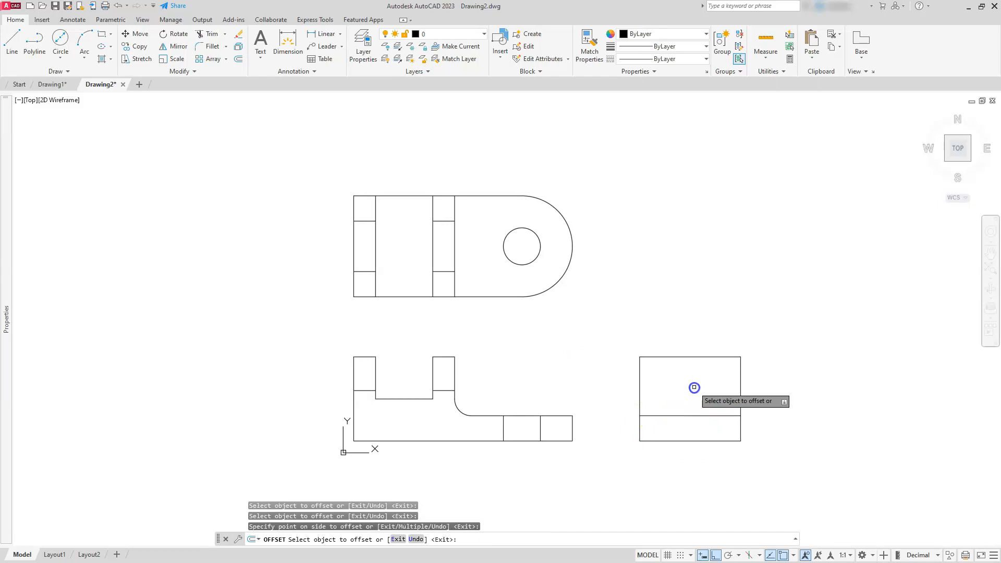
Offset the side view's two vertical outer edges inward by the same picked base thickness
{"action": "left_click", "coordinate": [639, 376]}
{"action": "left_click", "coordinate": [689, 384]}
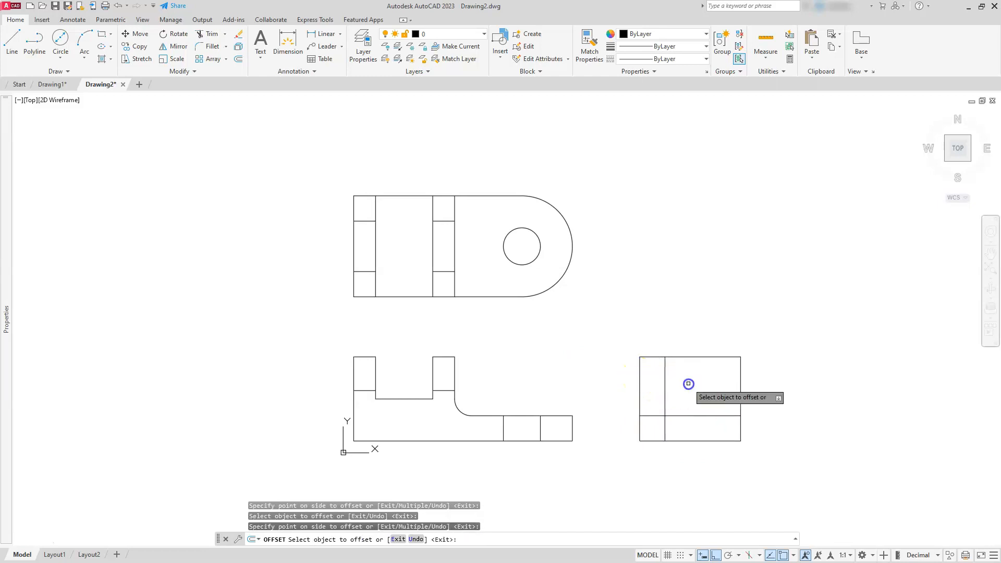
{"action": "left_click", "coordinate": [741, 385]}
{"action": "left_click", "coordinate": [686, 385]}
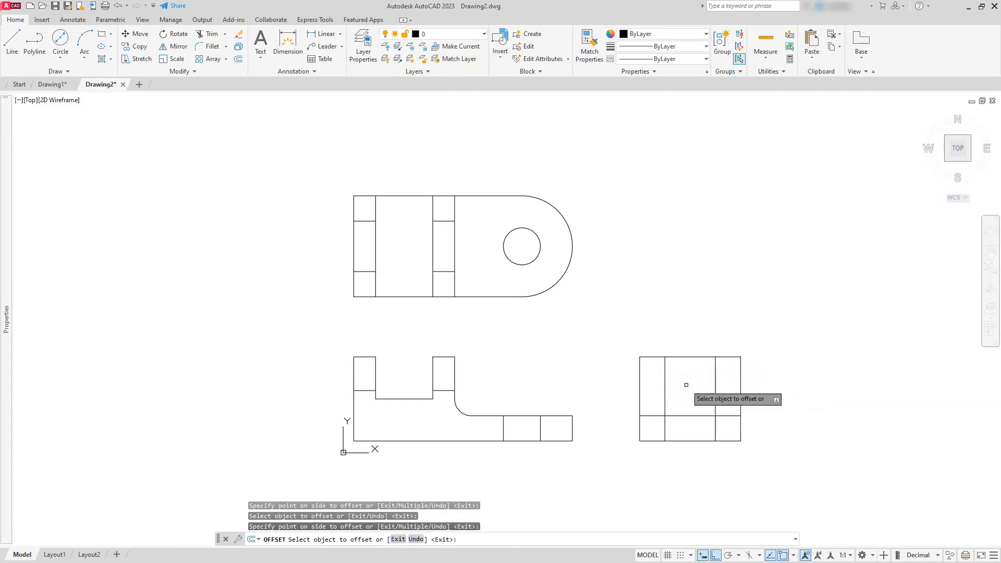
{"action": "key", "text": "Escape"}
{"action": "key", "text": "Escape"}
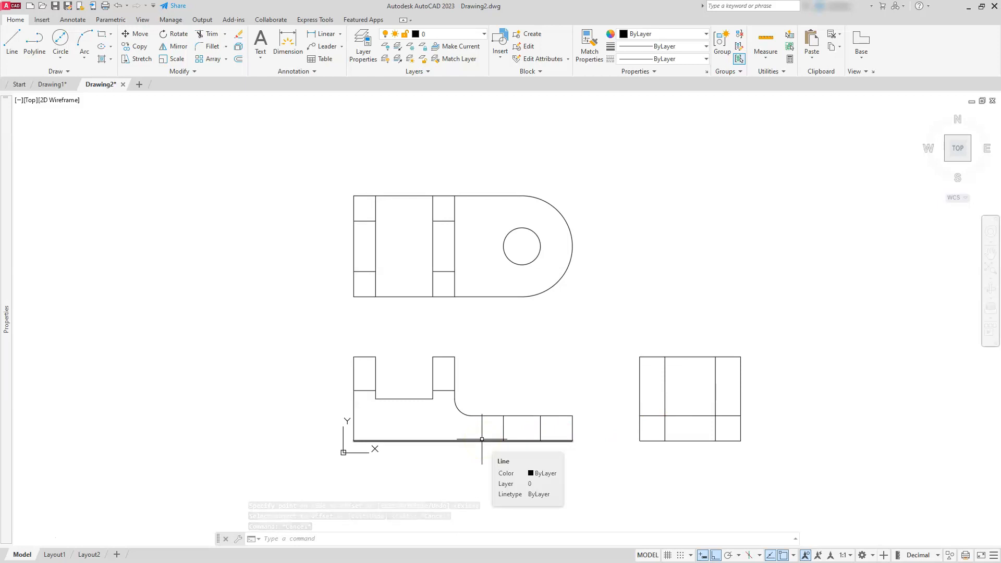
Copy the side view's bottom edge straight up at distances of 25 and 30
{"action": "left_click", "coordinate": [133, 46]}
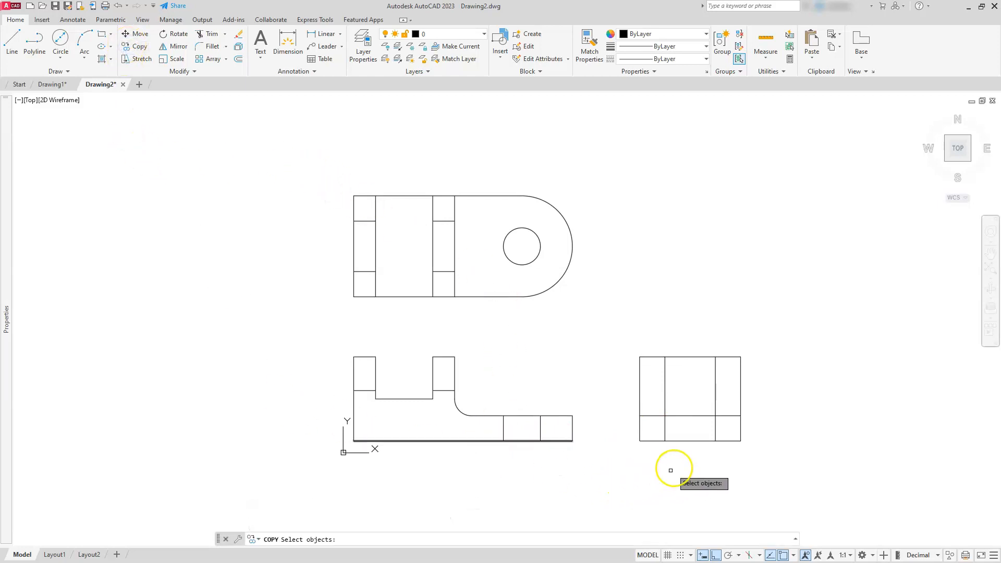
{"action": "left_click", "coordinate": [691, 440]}
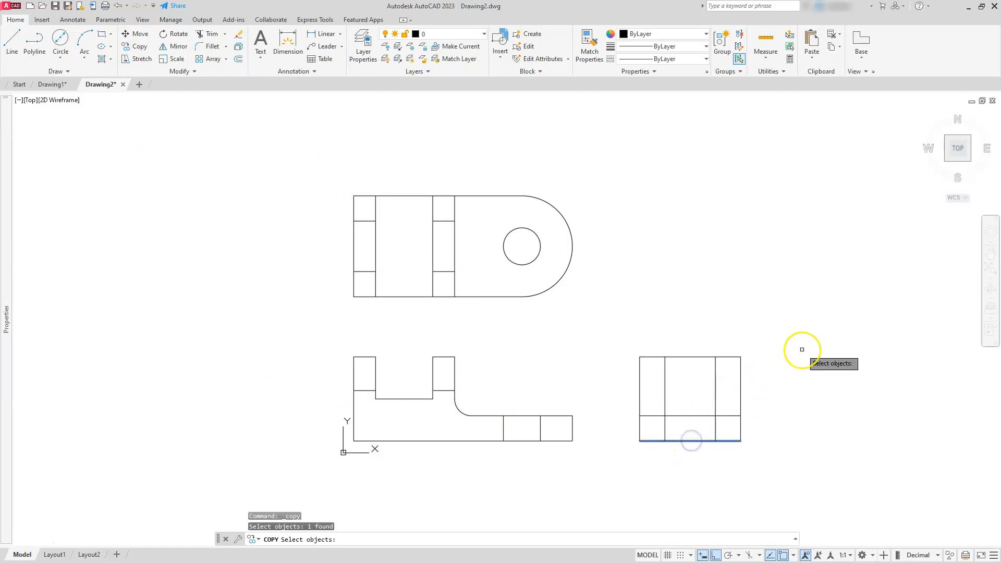
{"action": "key", "text": "Return"}
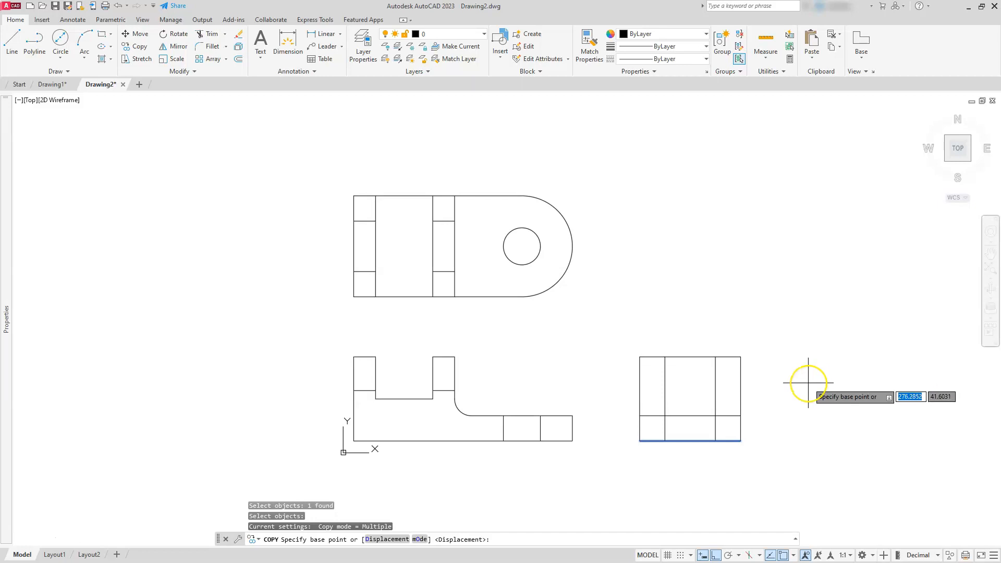
{"action": "left_click", "coordinate": [808, 383]}
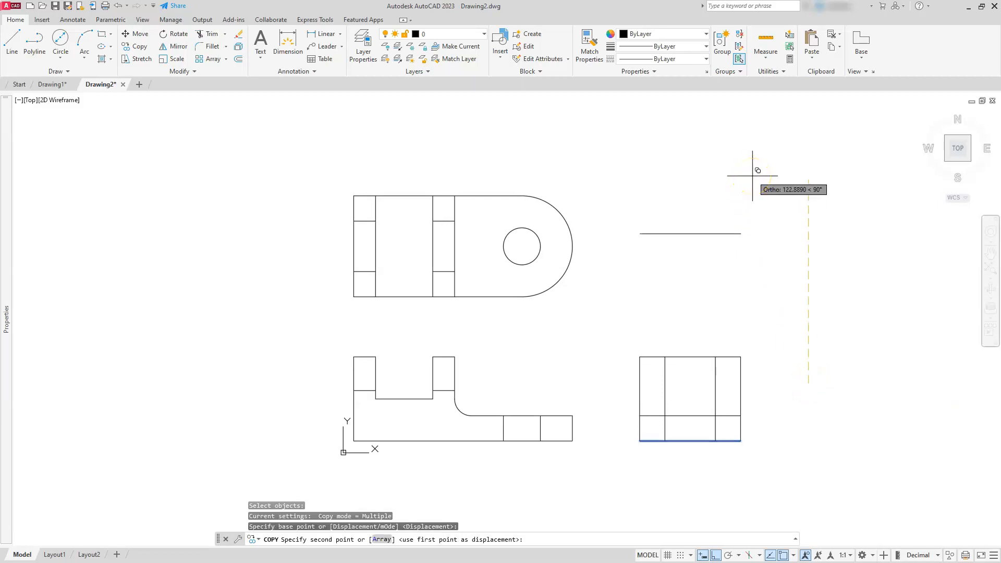
{"action": "type", "text": "25"}
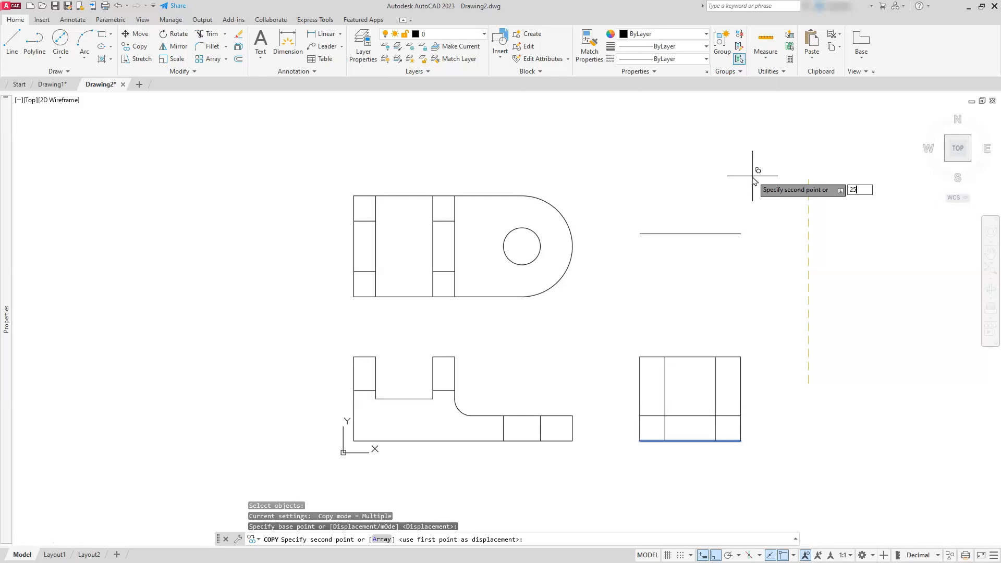
{"action": "key", "text": "Return"}
{"action": "type", "text": "30"}
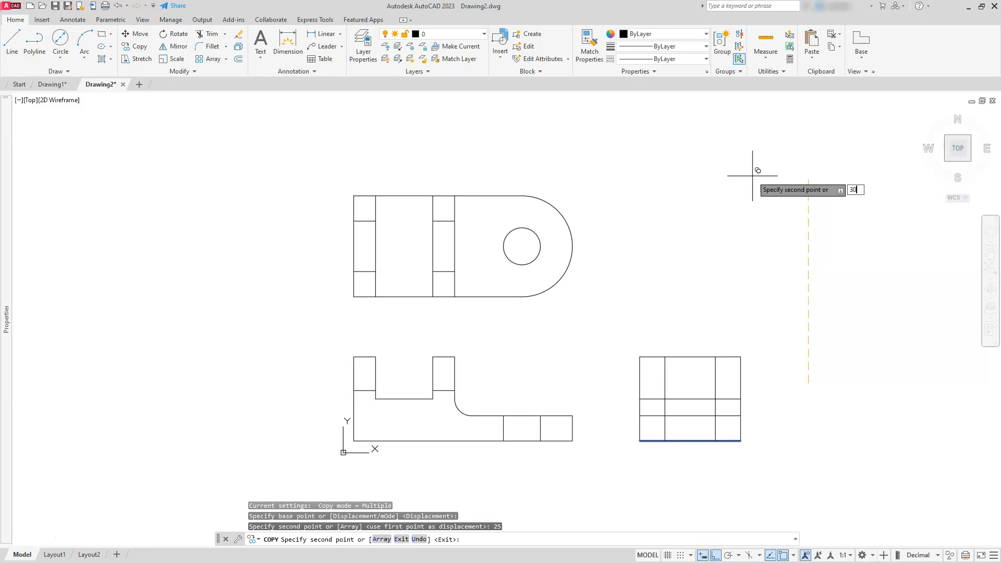
{"action": "key", "text": "Return"}
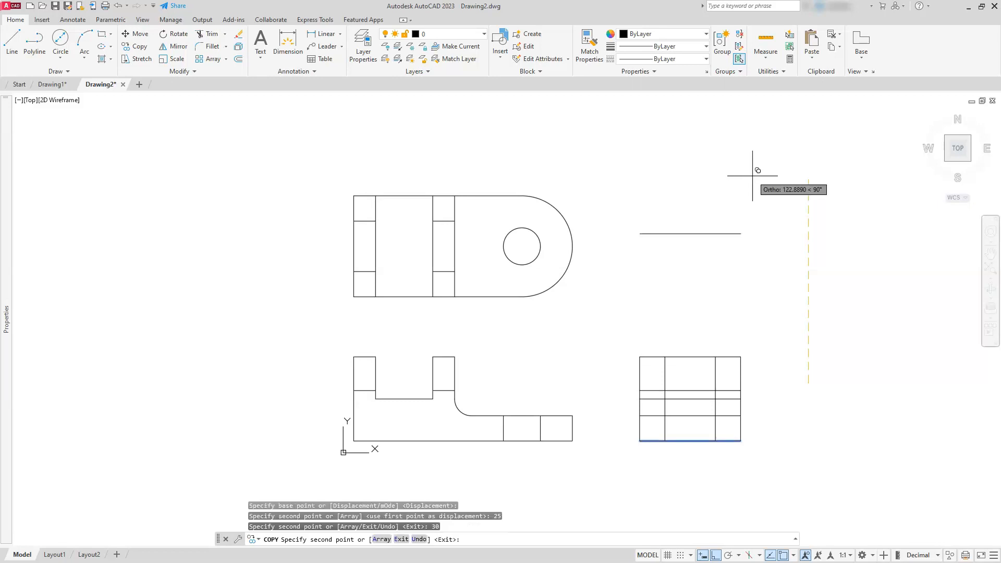
{"action": "key", "text": "Escape"}
{"action": "key", "text": "Escape"}
{"action": "key", "text": "Escape"}
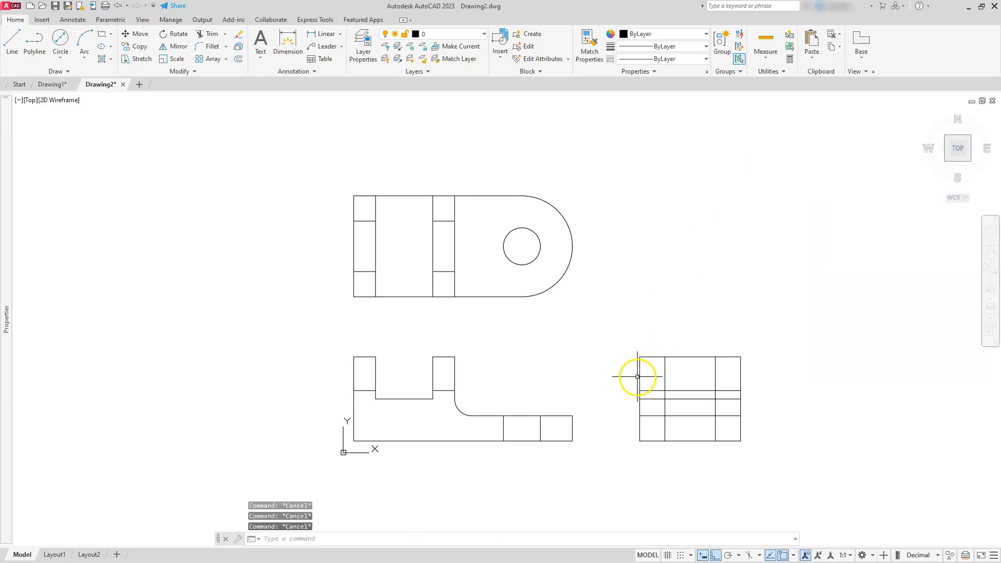
Trim both inner vertical lines of the side view below the horizontal line copied at 30
{"action": "scroll", "coordinate": [643, 394], "scroll_direction": "up", "scroll_amount": 4}
{"action": "middle_click_drag", "start_coordinate": [661, 393], "coordinate": [625, 351]}
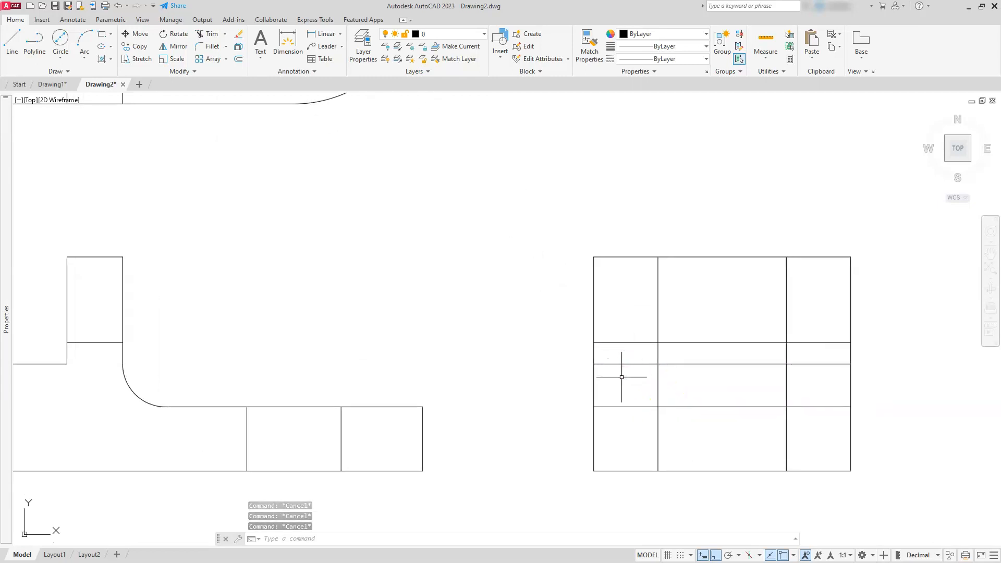
{"action": "left_click", "coordinate": [619, 379]}
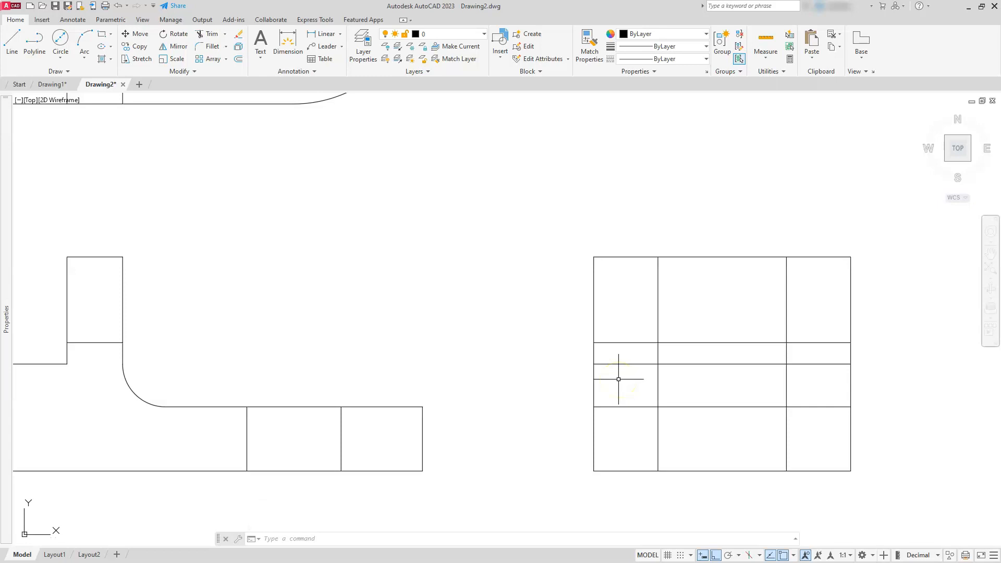
{"action": "left_click", "coordinate": [206, 34]}
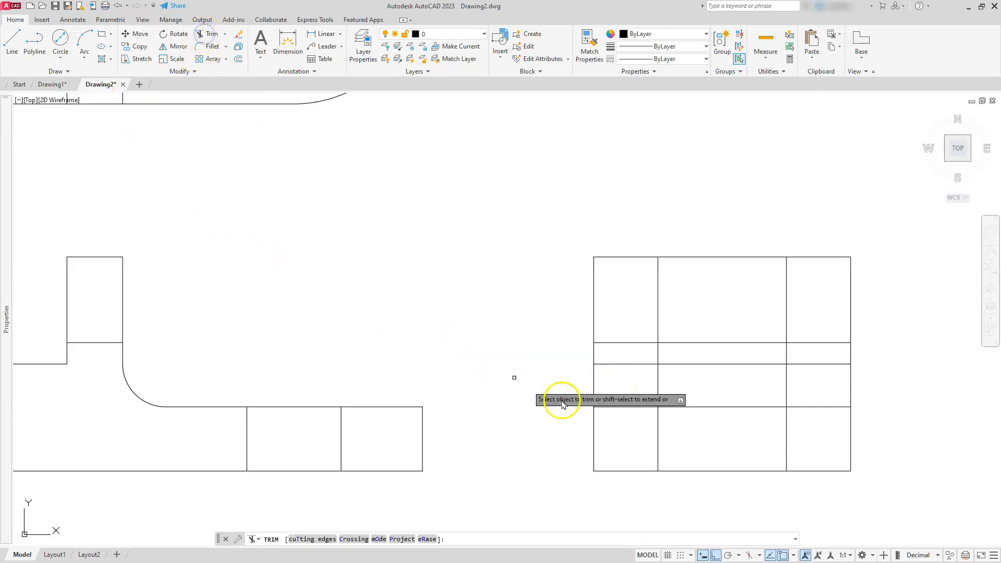
{"action": "left_click", "coordinate": [658, 440]}
{"action": "left_click", "coordinate": [787, 435]}
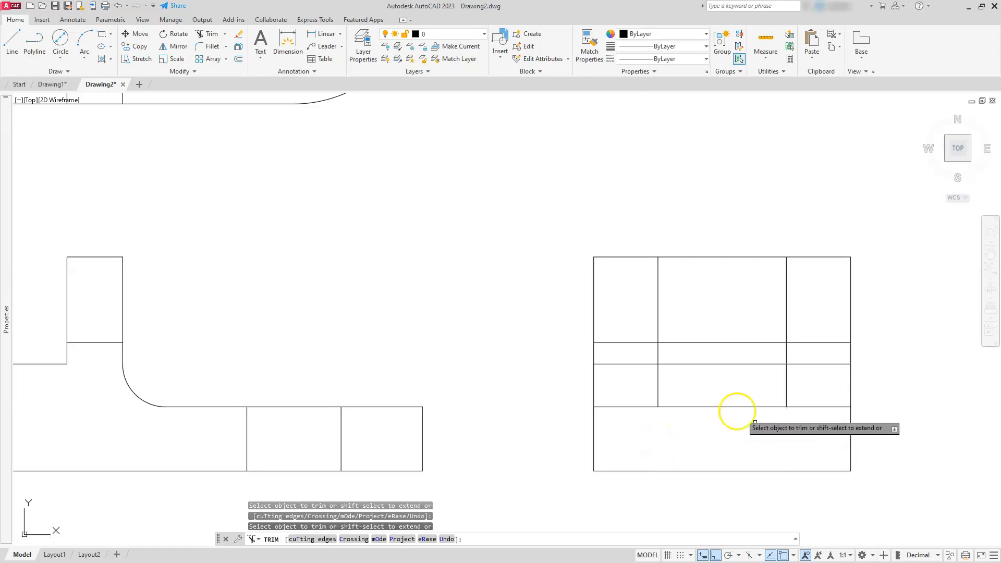
{"action": "left_click", "coordinate": [658, 384]}
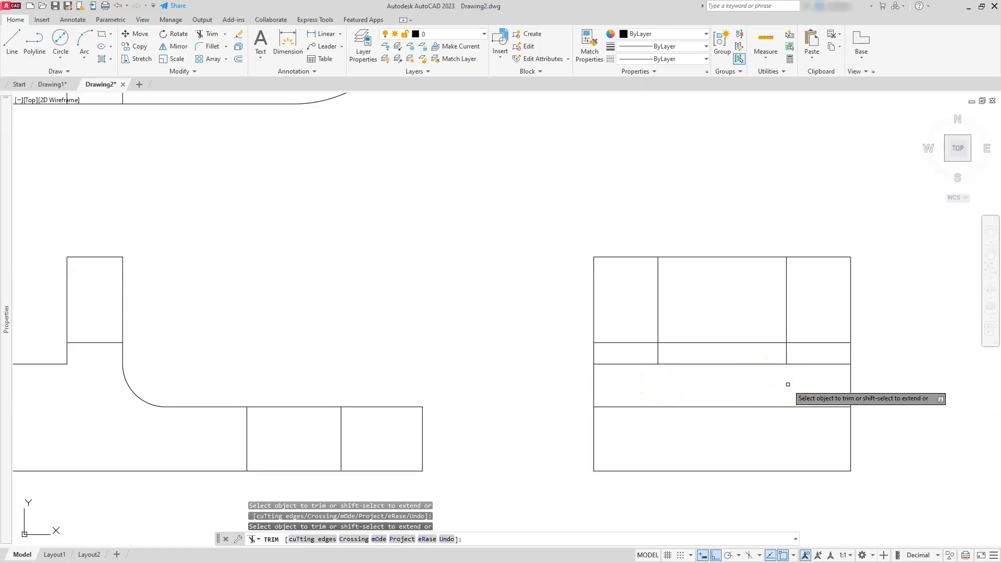
{"action": "left_click", "coordinate": [774, 384]}
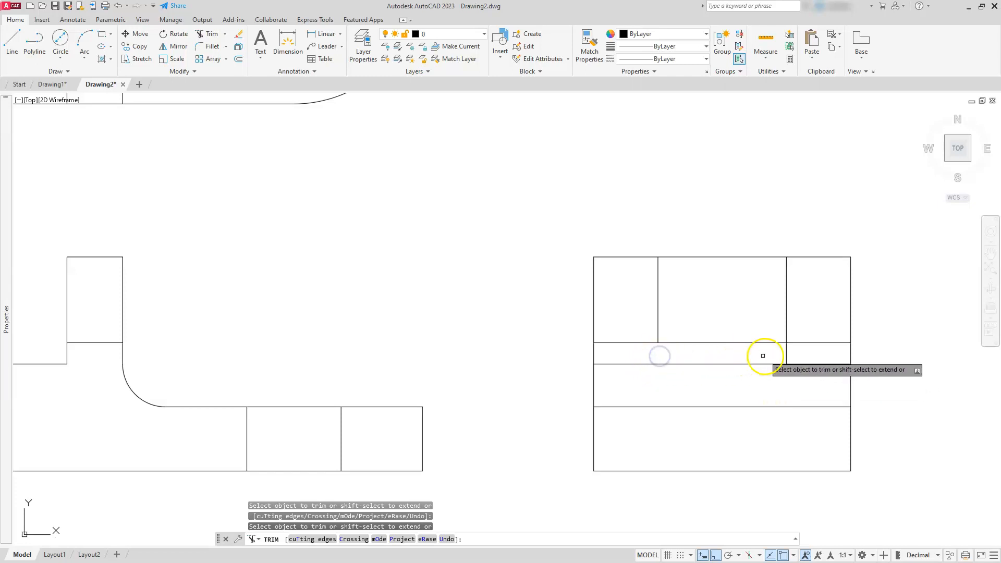
{"action": "left_click", "coordinate": [787, 358]}
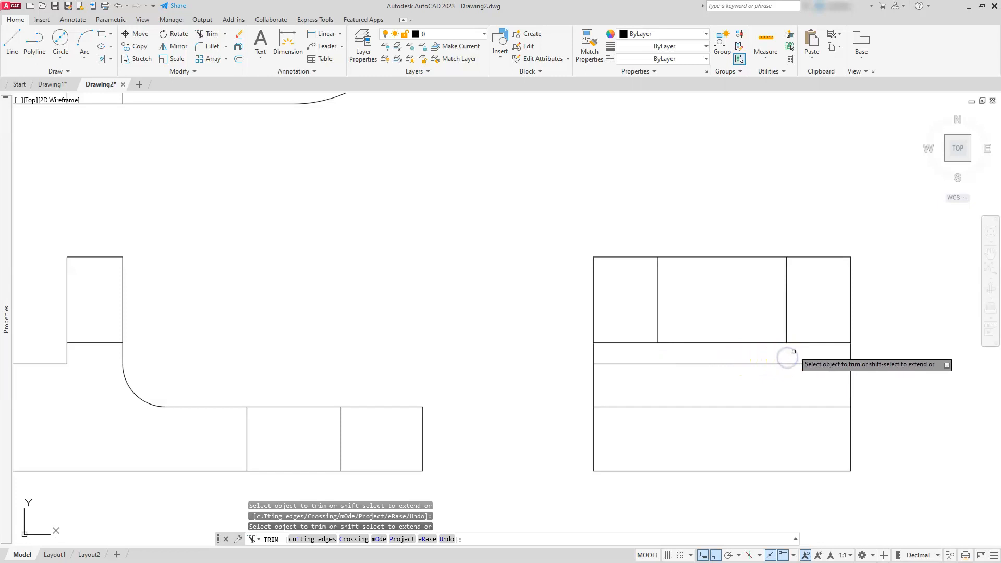
Trim the outer ends of the slot's floor line and the top edge between the uprights to open the side view's slot
{"action": "left_click", "coordinate": [801, 343]}
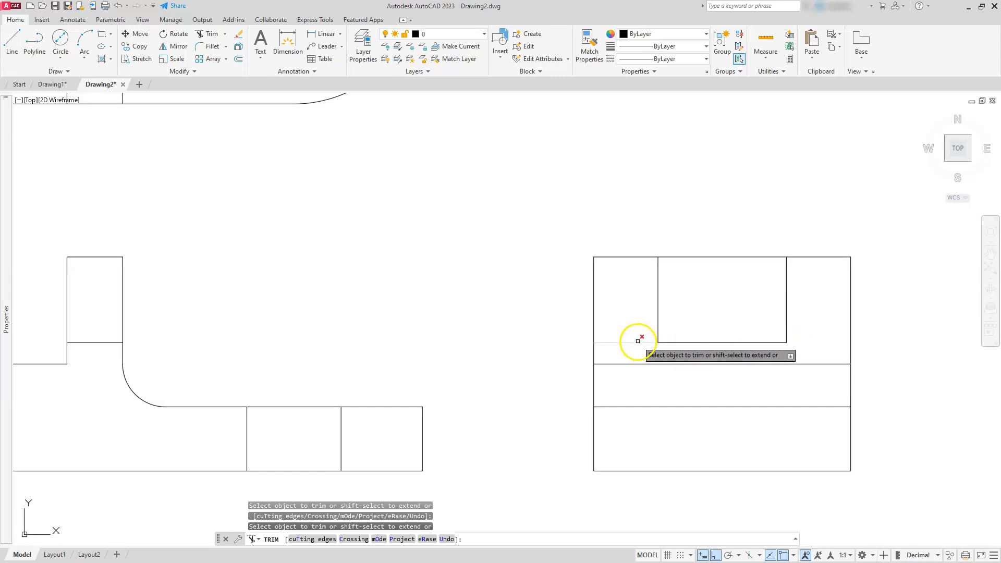
{"action": "left_click", "coordinate": [725, 257]}
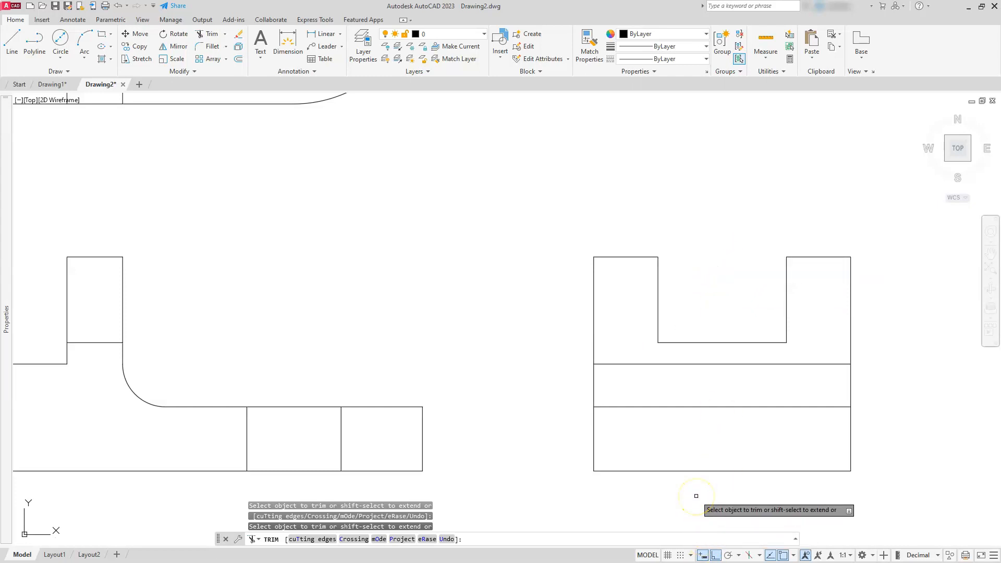
{"action": "key", "text": "Escape"}
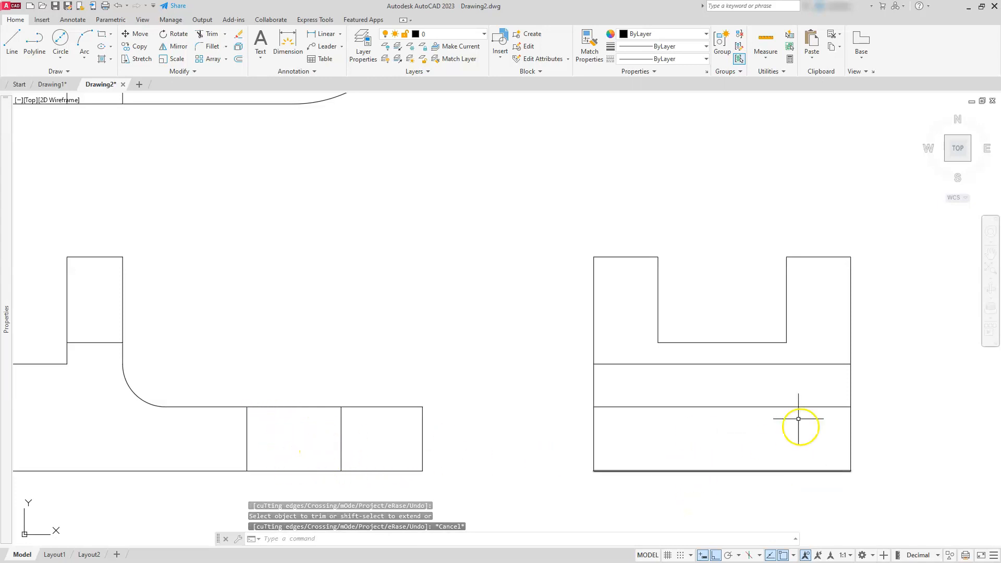
Draw a vertical line across the side view's base from the bottom edge's midpoint up to the base's upper line
{"action": "left_click", "coordinate": [11, 42]}
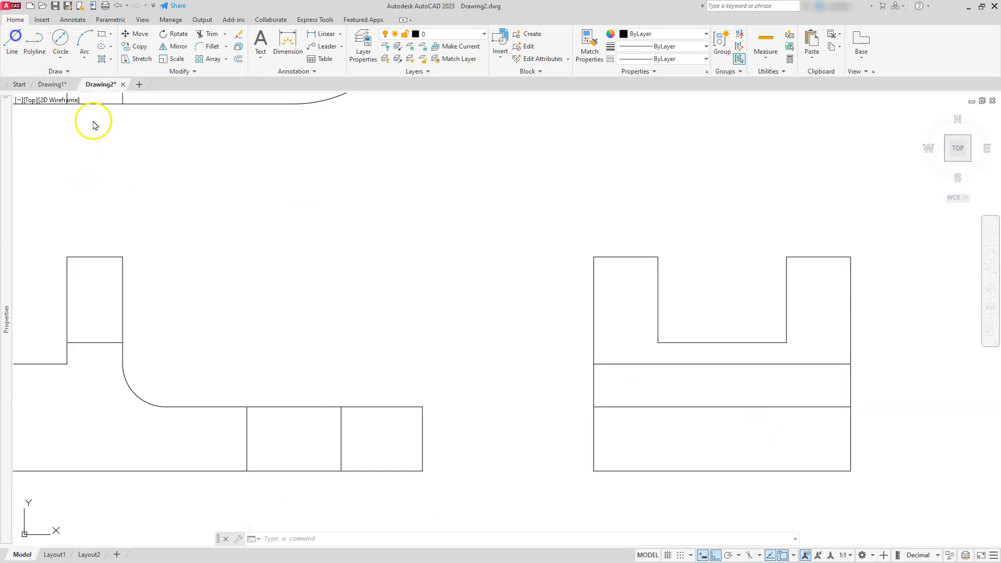
{"action": "left_click", "coordinate": [723, 469]}
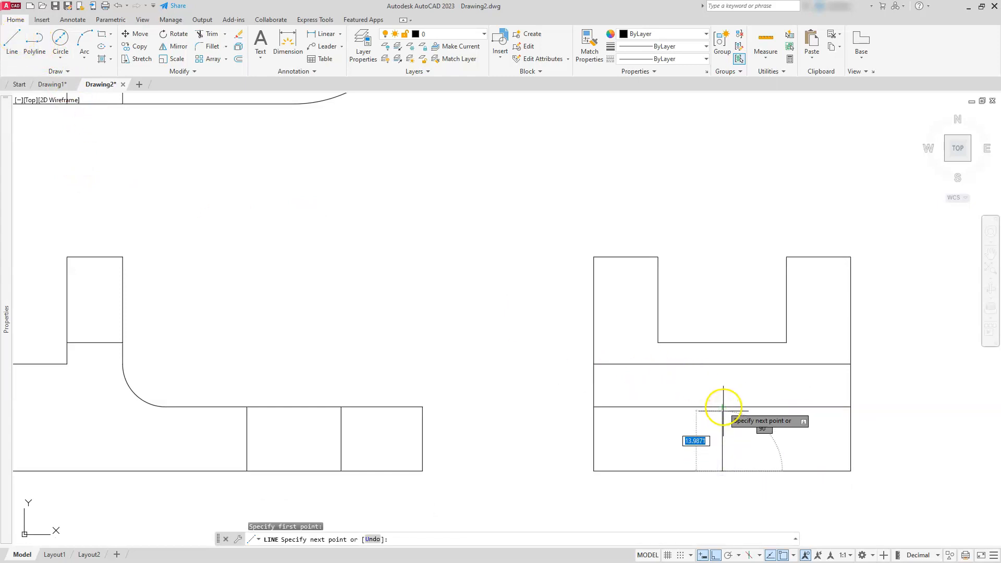
{"action": "left_click", "coordinate": [722, 407]}
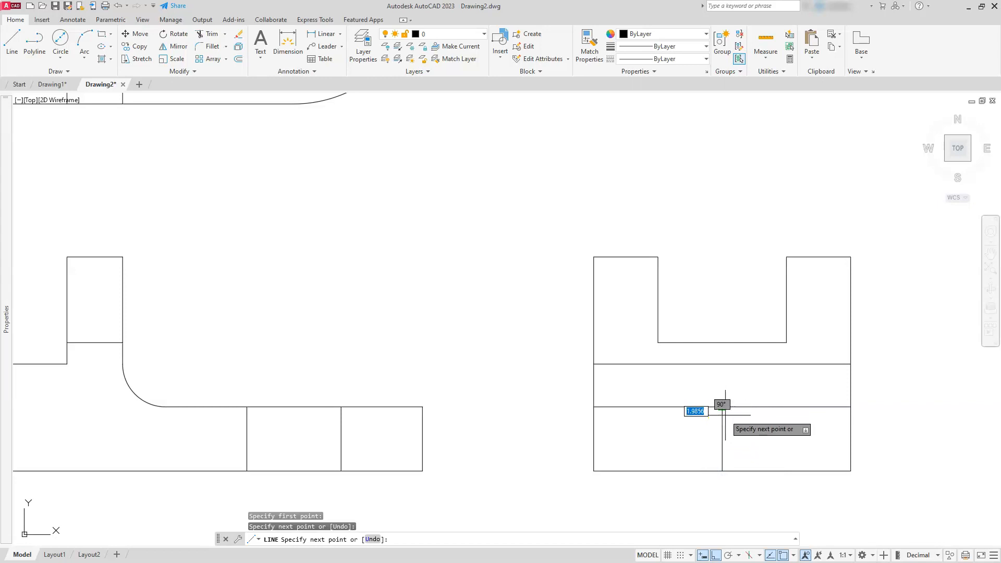
Offset the vertical centre line in the base of the side view by 11 to both sides
{"action": "key", "text": "Escape"}
{"action": "key", "text": "Escape"}
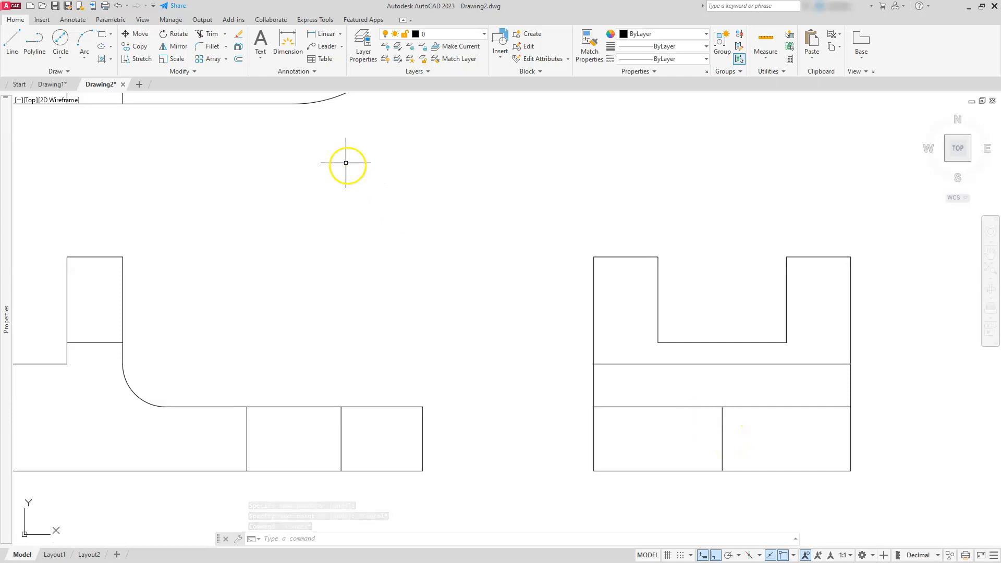
{"action": "left_click", "coordinate": [236, 58]}
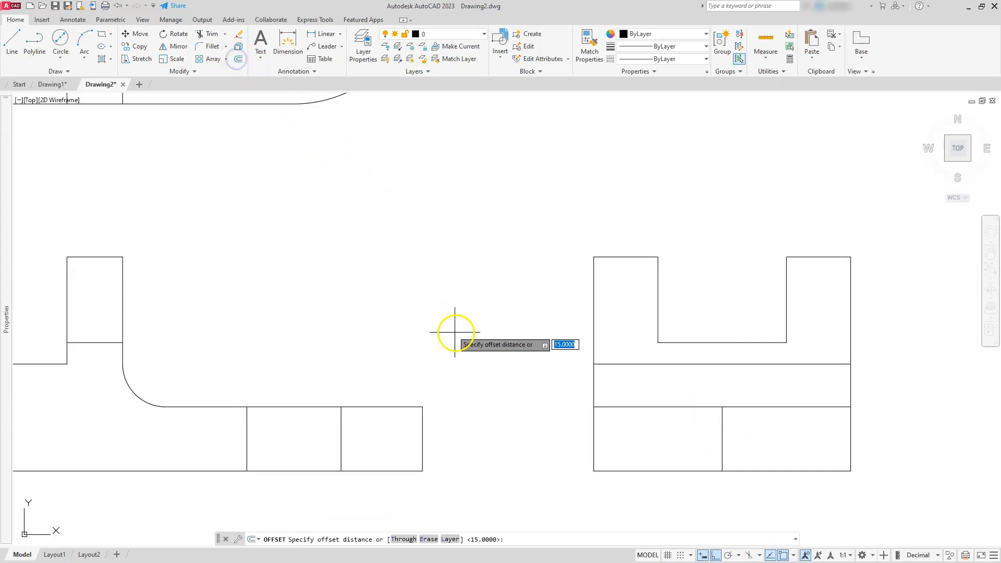
{"action": "type", "text": "11"}
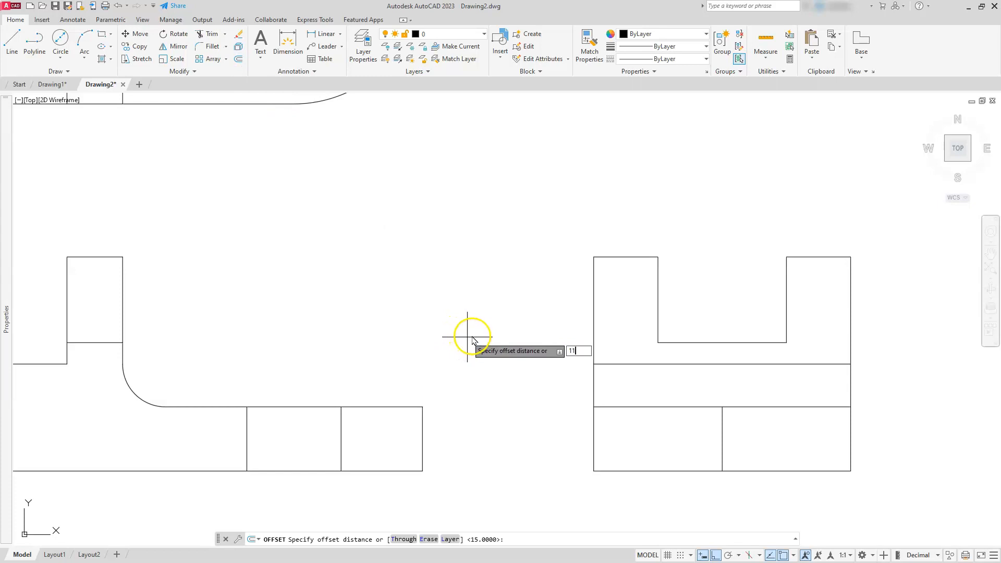
{"action": "key", "text": "Return"}
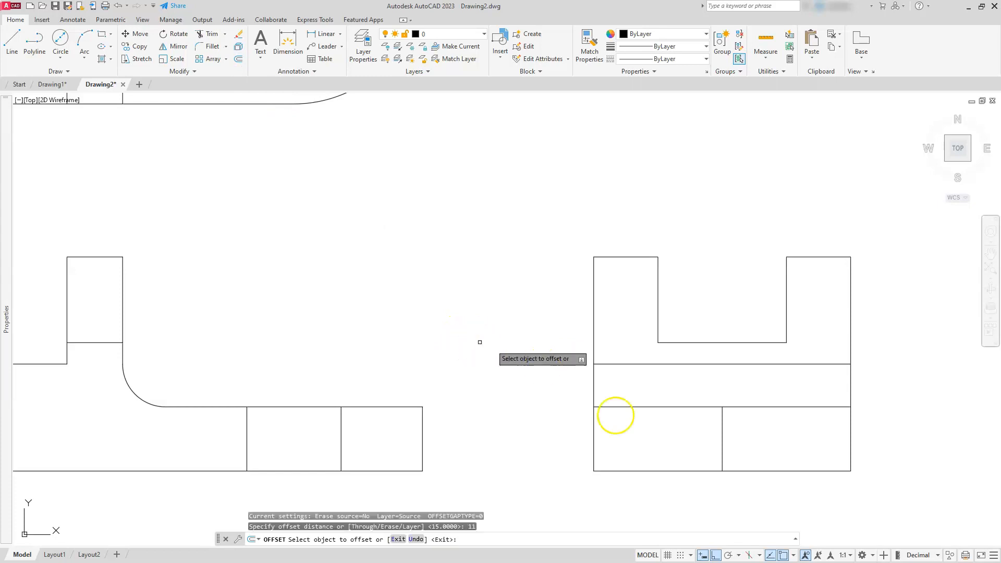
{"action": "left_click", "coordinate": [723, 434]}
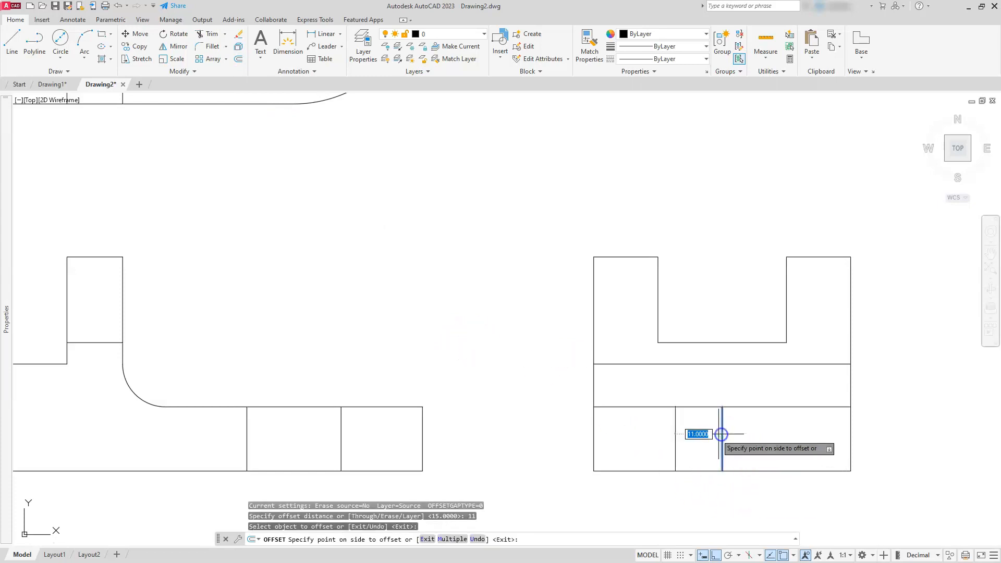
{"action": "left_click", "coordinate": [616, 445]}
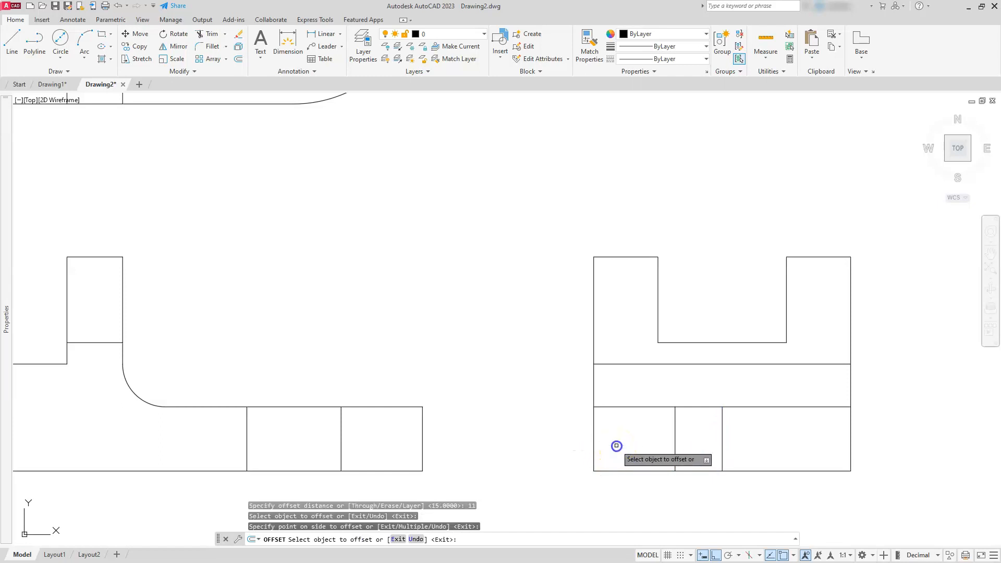
{"action": "left_click", "coordinate": [720, 445]}
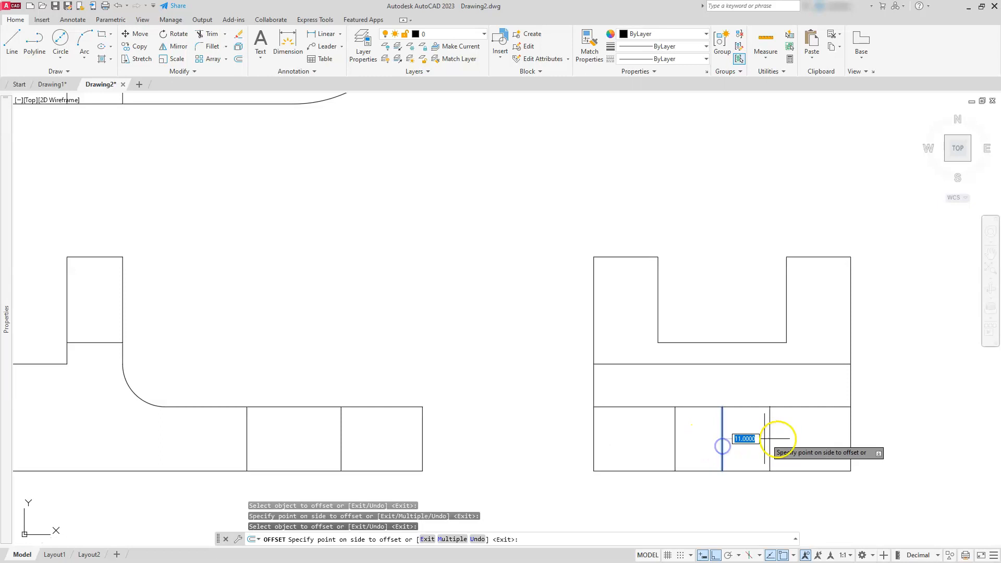
{"action": "left_click", "coordinate": [813, 439]}
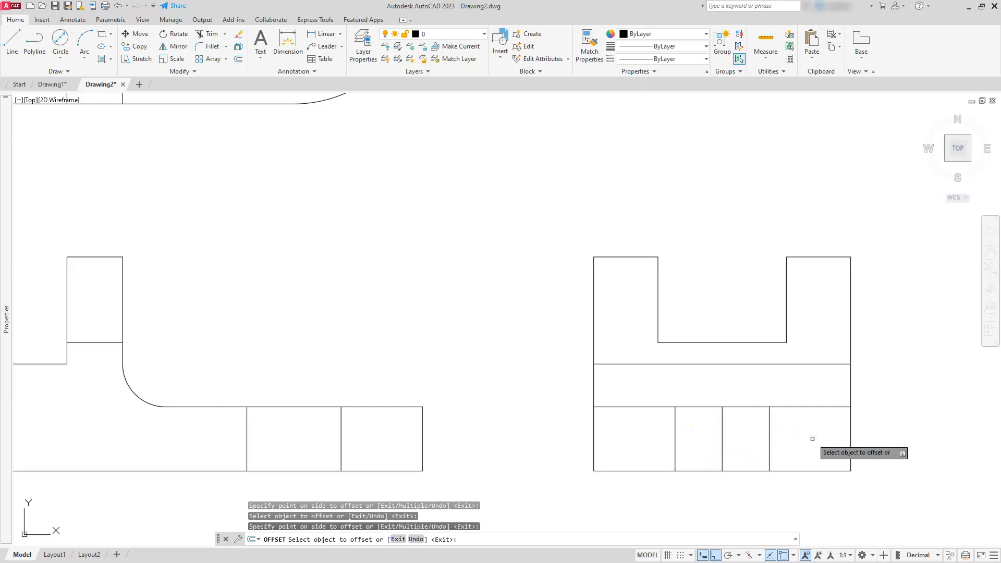
{"action": "key", "text": "Escape"}
{"action": "key", "text": "Escape"}
{"action": "key", "text": "Escape"}
Delete the original vertical centre line between the two offset lines in the side view's base
{"action": "left_click", "coordinate": [721, 444]}
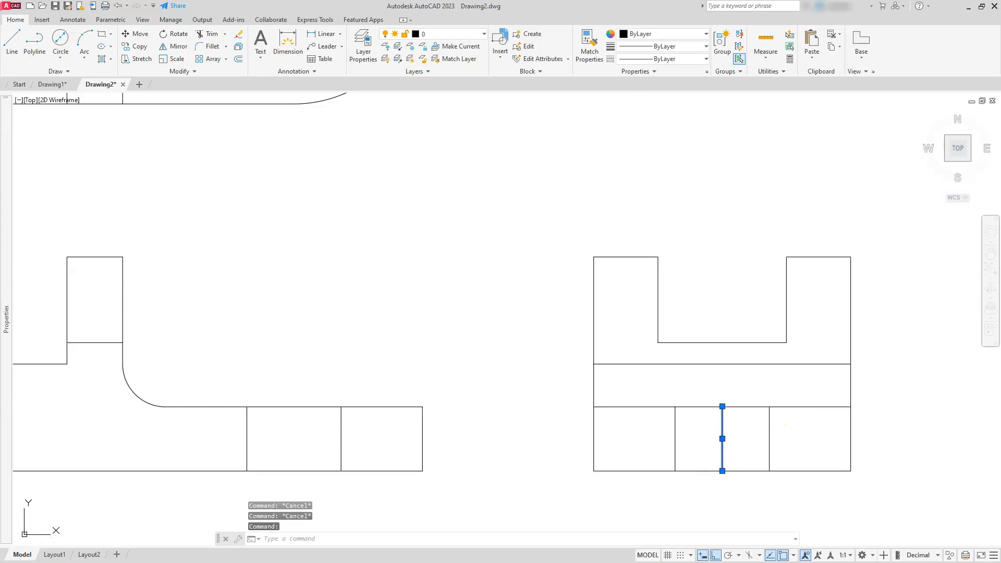
{"action": "key", "text": "Delete"}
{"action": "scroll", "coordinate": [683, 448], "scroll_direction": "down", "scroll_amount": 5}
{"action": "scroll", "coordinate": [606, 434], "scroll_direction": "up", "scroll_amount": 2}
{"action": "middle_click_drag", "start_coordinate": [537, 488], "coordinate": [561, 482]}
{"action": "key", "text": "Escape"}
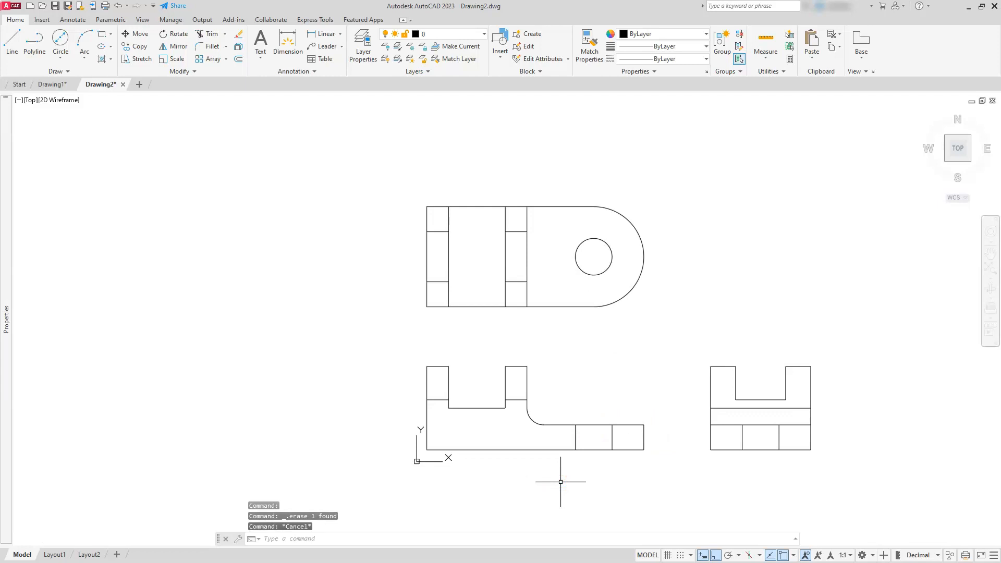
Switch to Bracket 1.pdf in Acrobat Reader and highlight the R10 and Ø22 dimensions and the 1 : 25 scale
{"action": "mouse_move", "coordinate": [6, 319]}
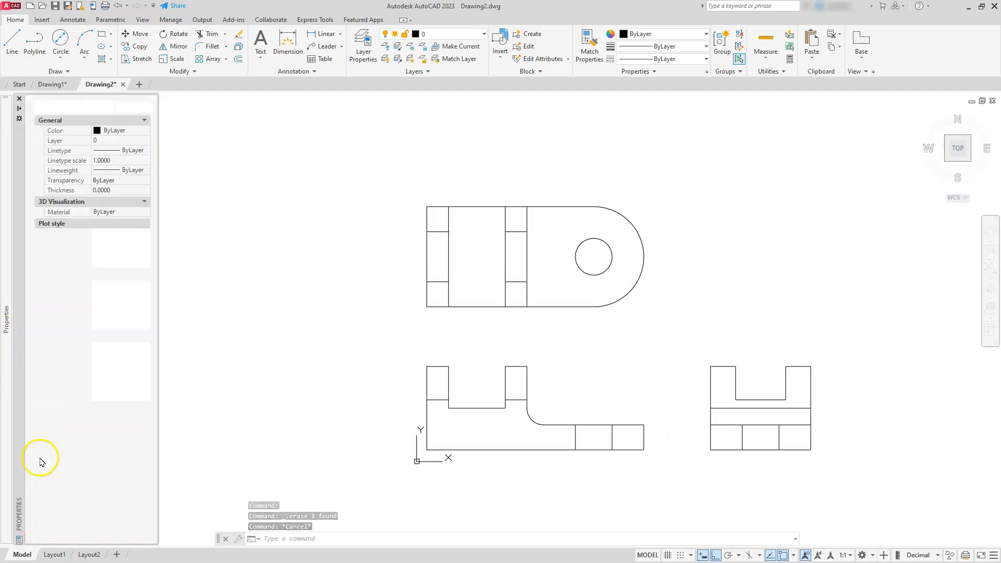
{"action": "key", "text": "alt+Tab"}
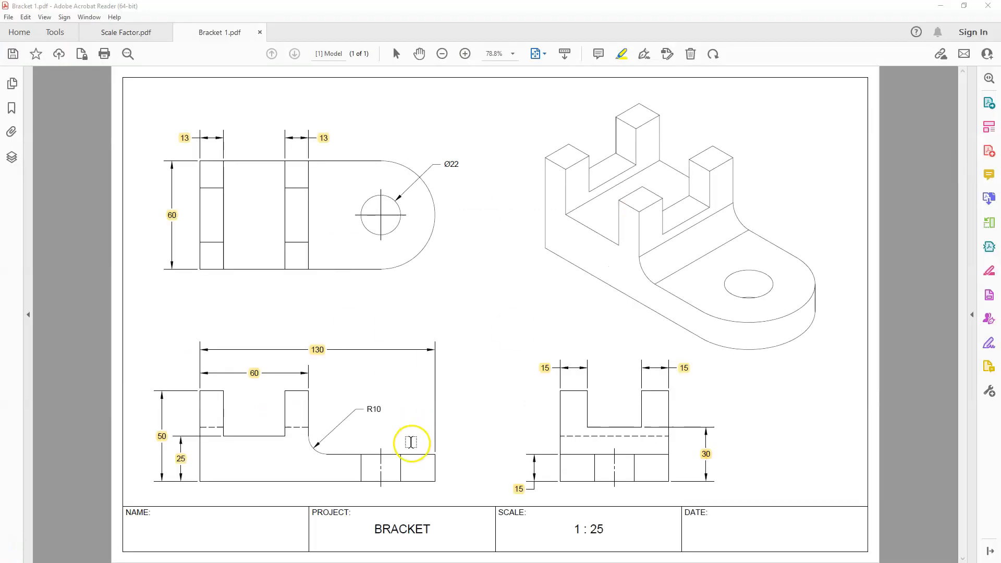
{"action": "mouse_move", "coordinate": [373, 410]}
{"action": "left_mouse_down"}
{"action": "mouse_move", "coordinate": [385, 410]}
{"action": "mouse_move", "coordinate": [362, 409]}
{"action": "left_mouse_up"}
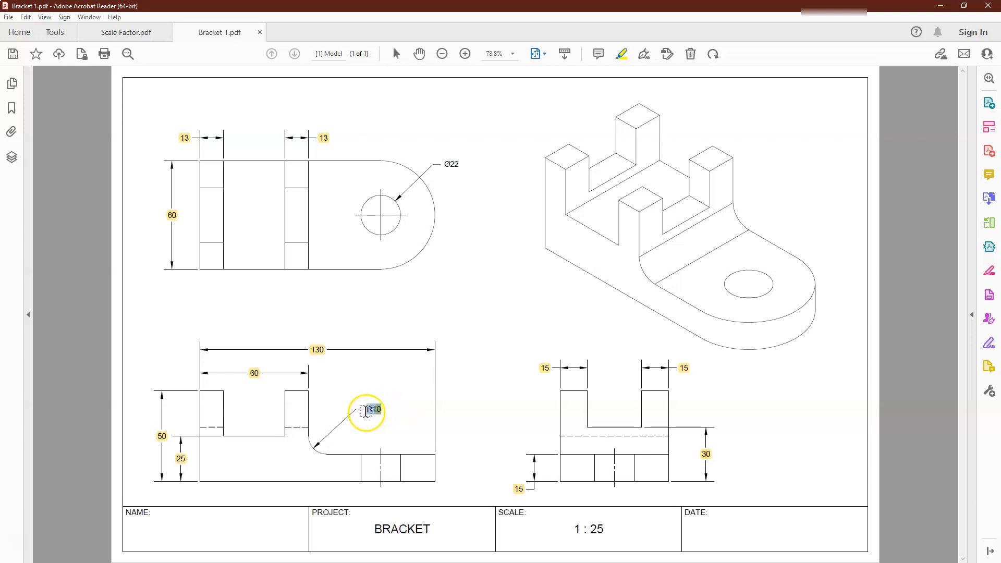
{"action": "left_click_drag", "start_coordinate": [470, 164], "coordinate": [443, 164]}
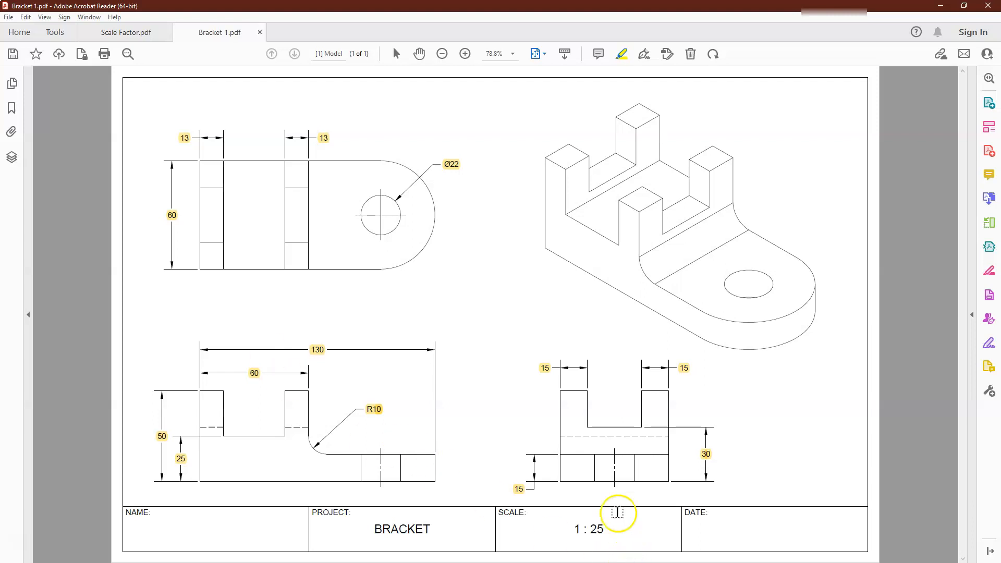
{"action": "left_click_drag", "start_coordinate": [605, 530], "coordinate": [561, 532]}
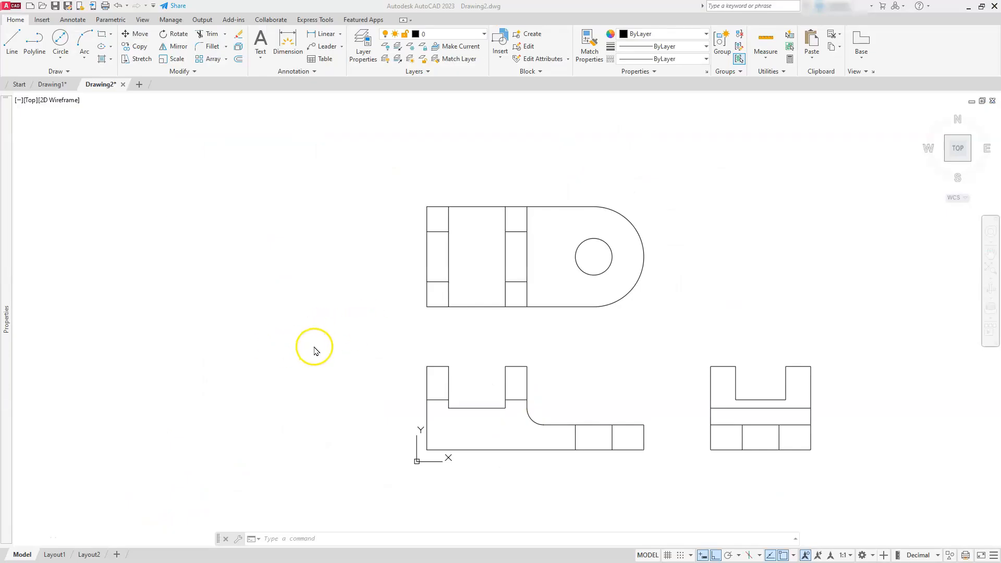
{"action": "left_click", "coordinate": [314, 347]}
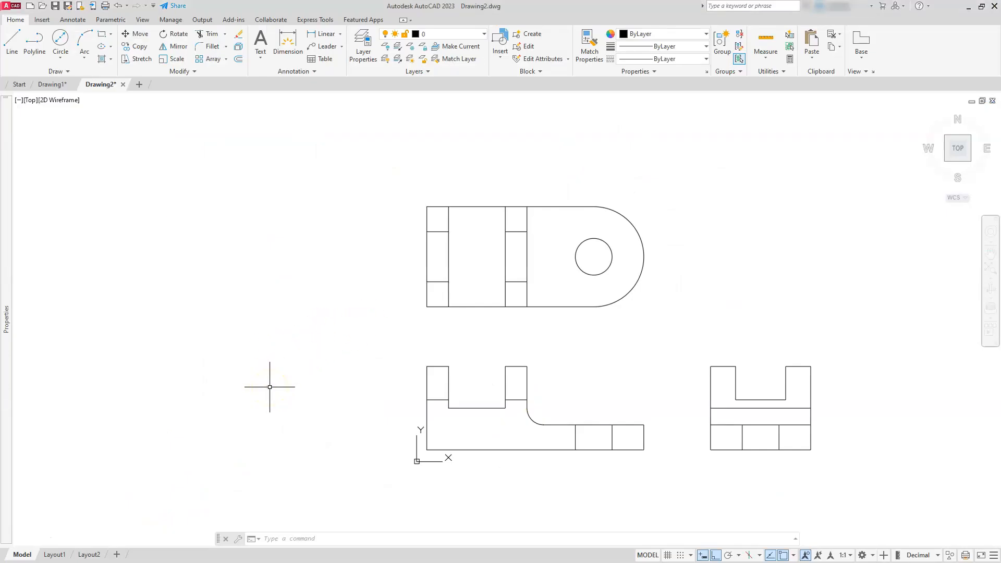
{"action": "type", "text": "i"}
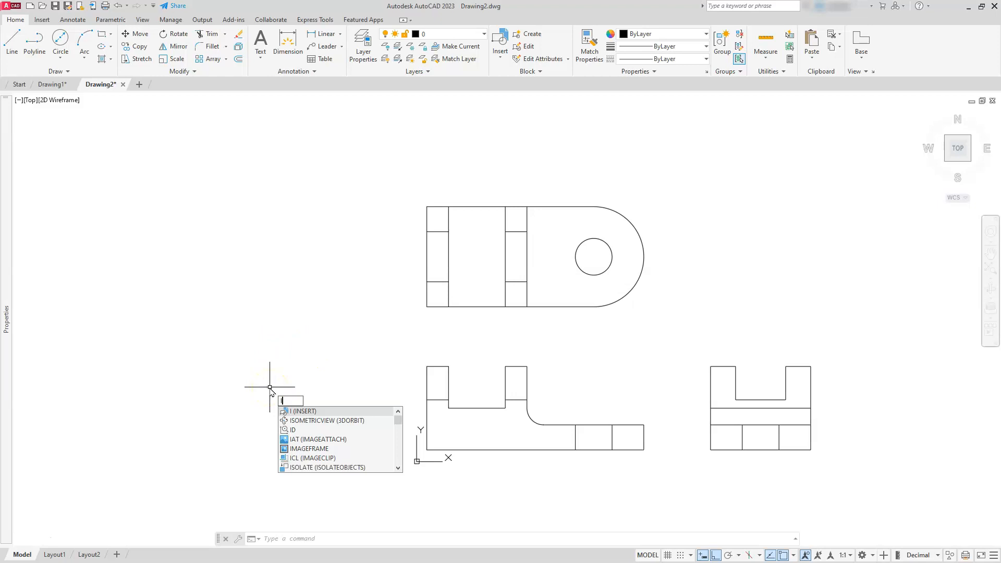
{"action": "key", "text": "Escape"}
{"action": "key", "text": "Escape"}
{"action": "key", "text": "Escape"}
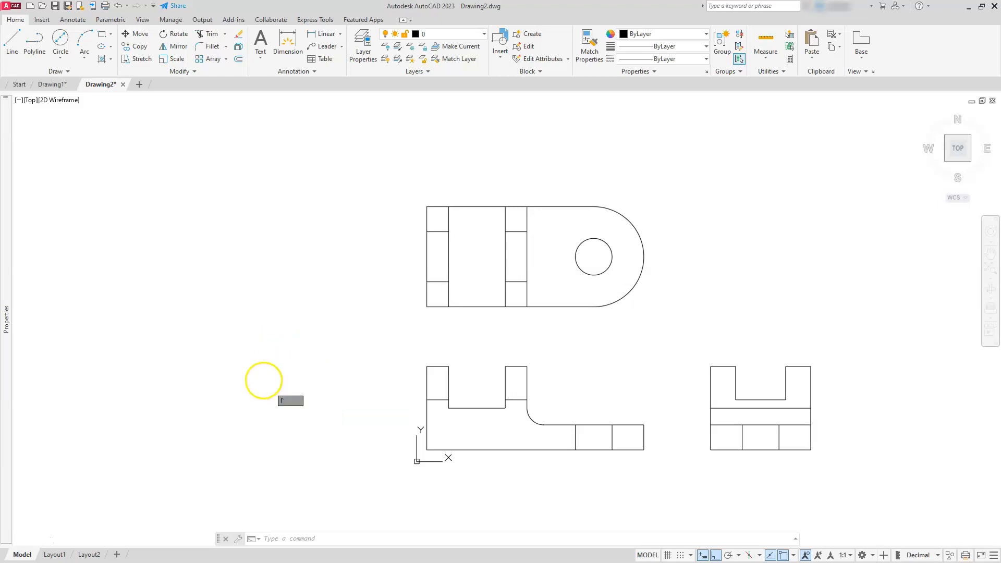
{"action": "left_click", "coordinate": [43, 20]}
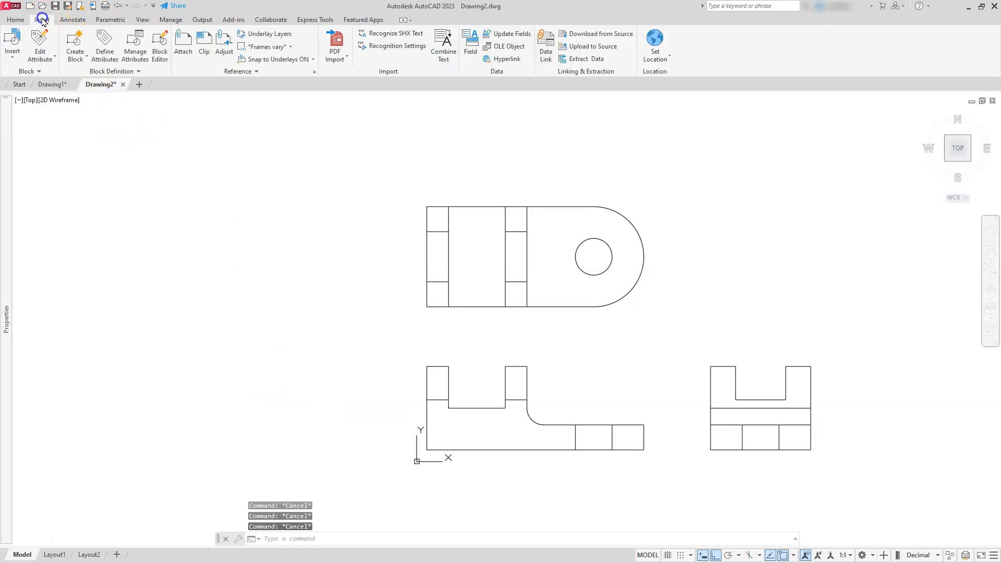
{"action": "left_click", "coordinate": [7, 45]}
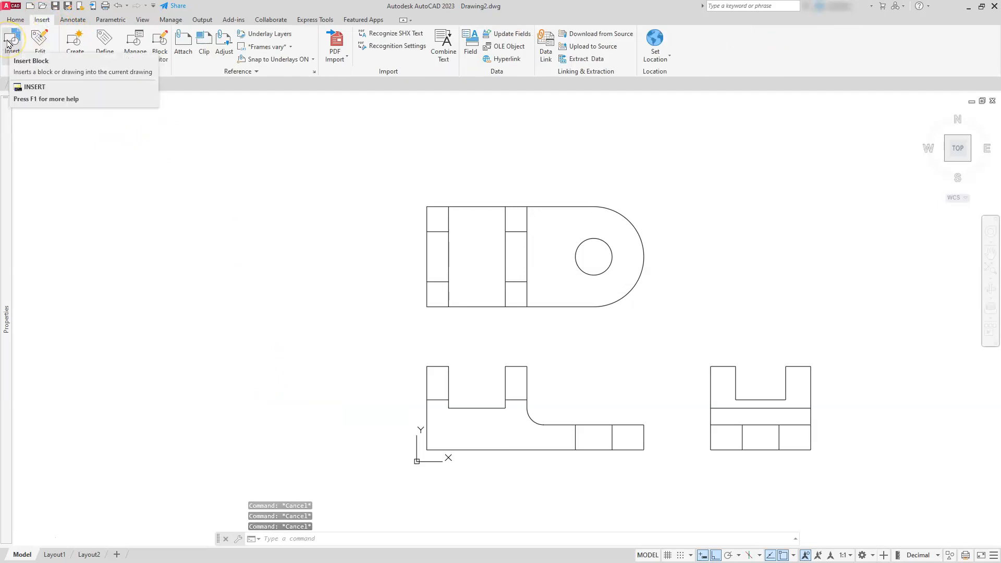
{"action": "left_click", "coordinate": [11, 20]}
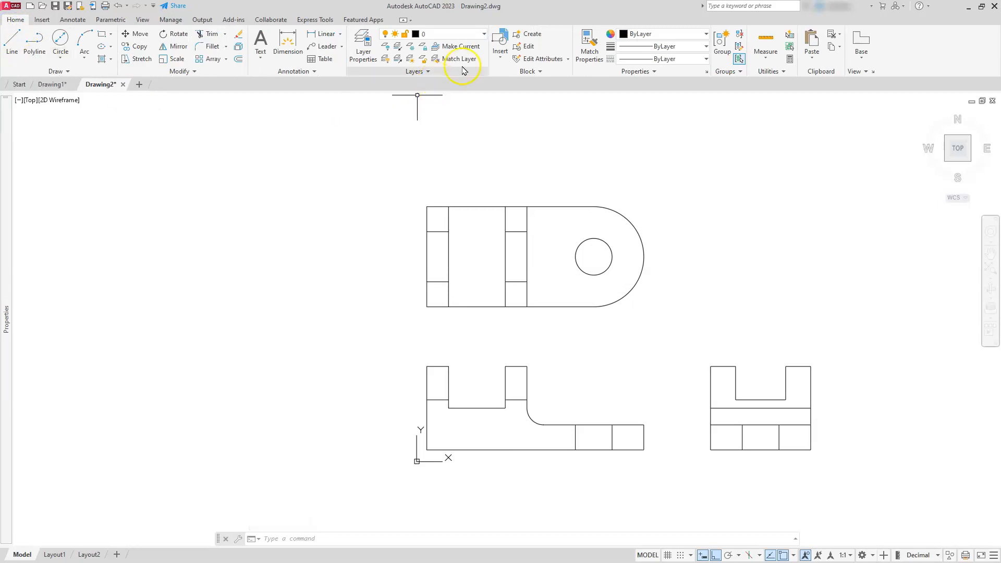
Open the Blocks palette for the current drawing and turn off the Insertion Point option so blocks are placed at 0,0,0
{"action": "left_click", "coordinate": [496, 42]}
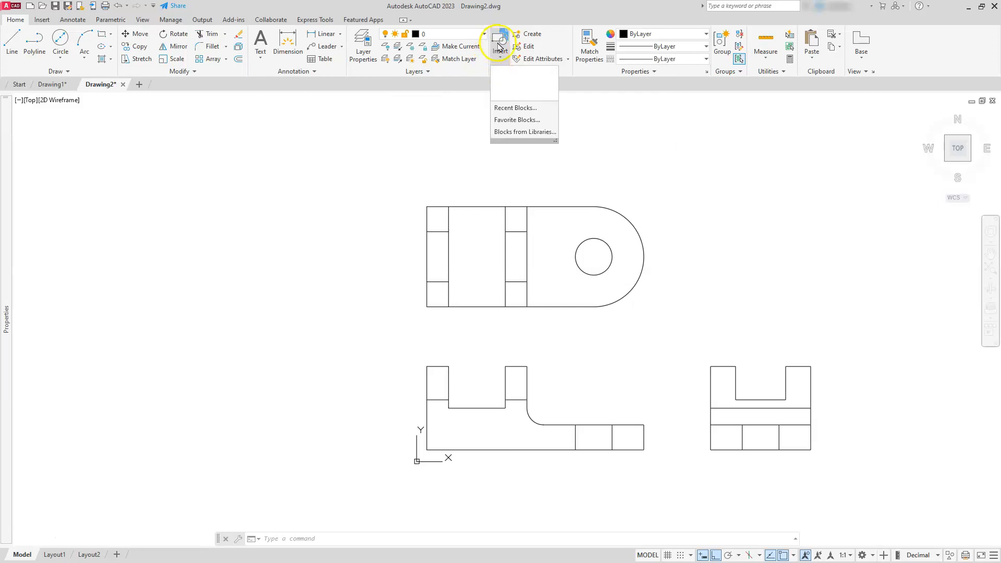
{"action": "left_click", "coordinate": [497, 43]}
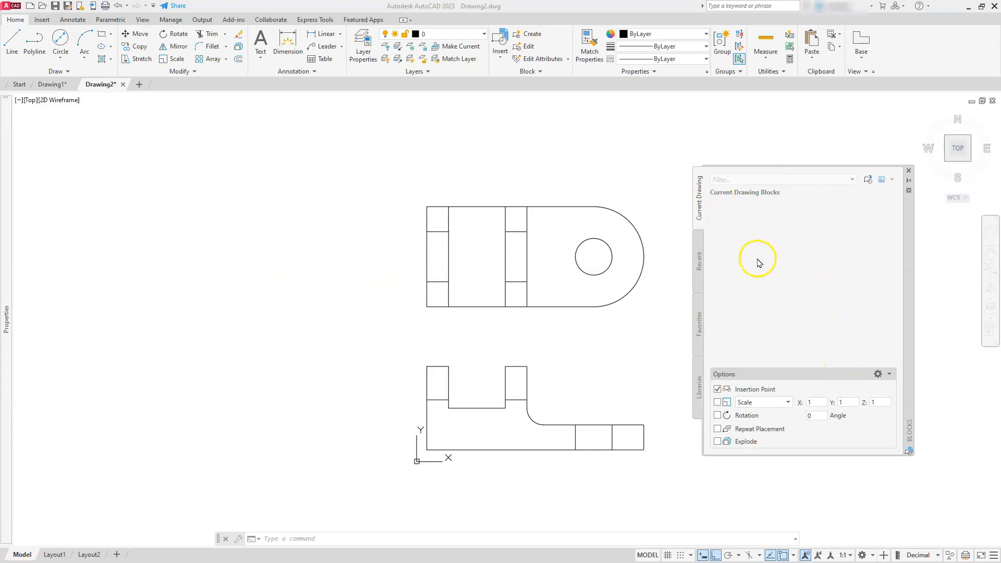
{"action": "left_click", "coordinate": [718, 391]}
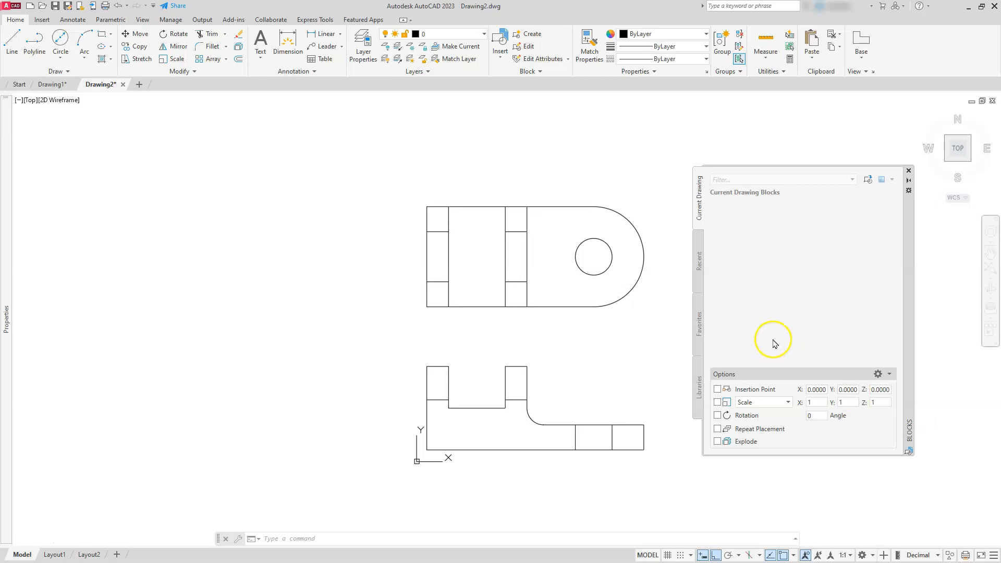
Insert B SIZE.dwg from the Class 1 folder at the origin and close the Blocks palette
{"action": "left_click", "coordinate": [868, 180]}
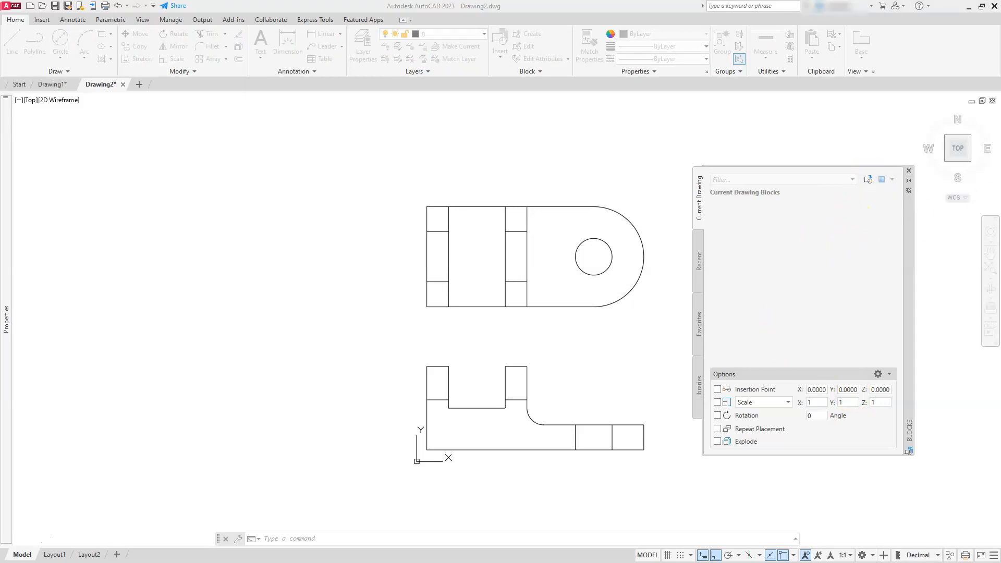
{"action": "left_click_drag", "start_coordinate": [981, 253], "coordinate": [252, 180]}
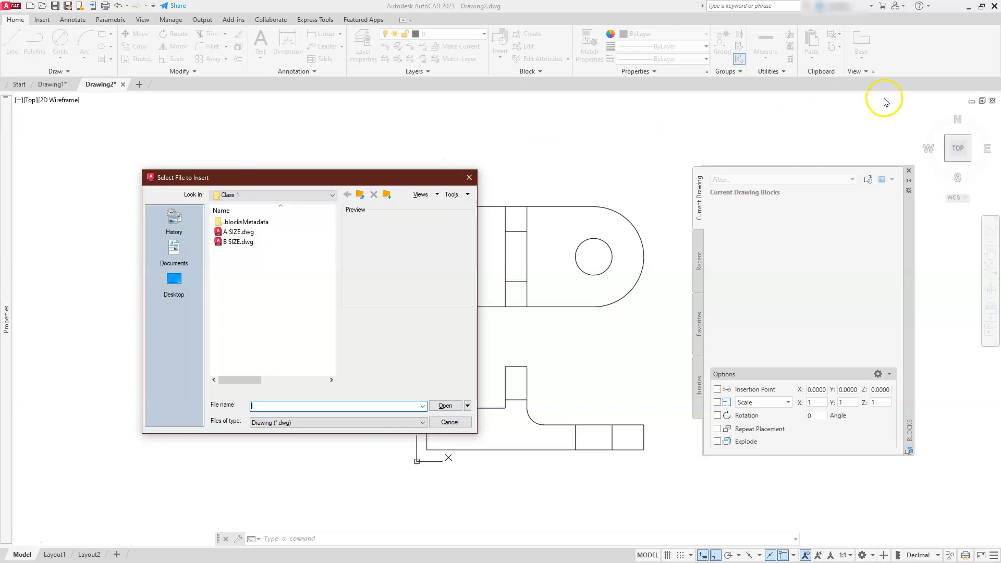
{"action": "left_click", "coordinate": [234, 246]}
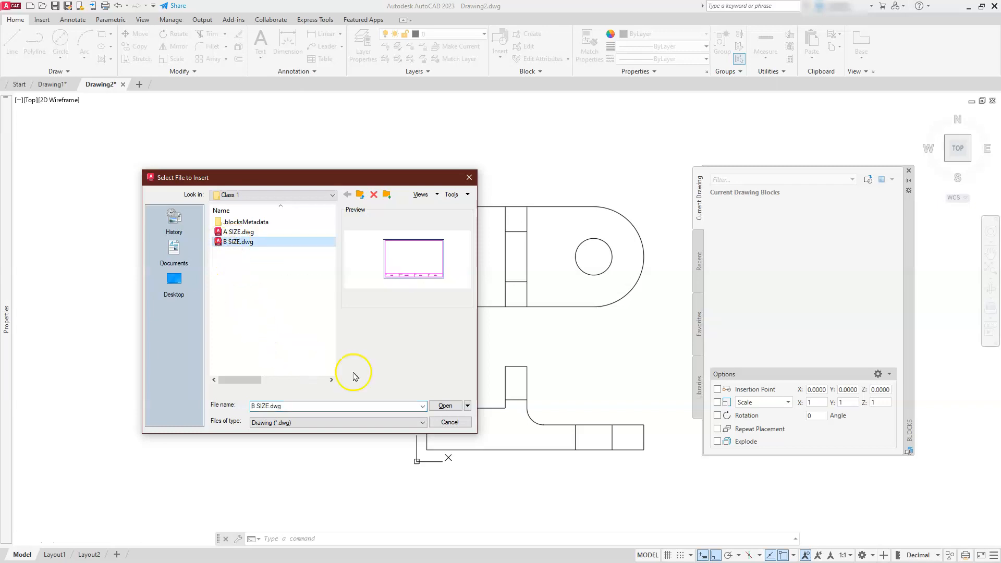
{"action": "left_click", "coordinate": [449, 408]}
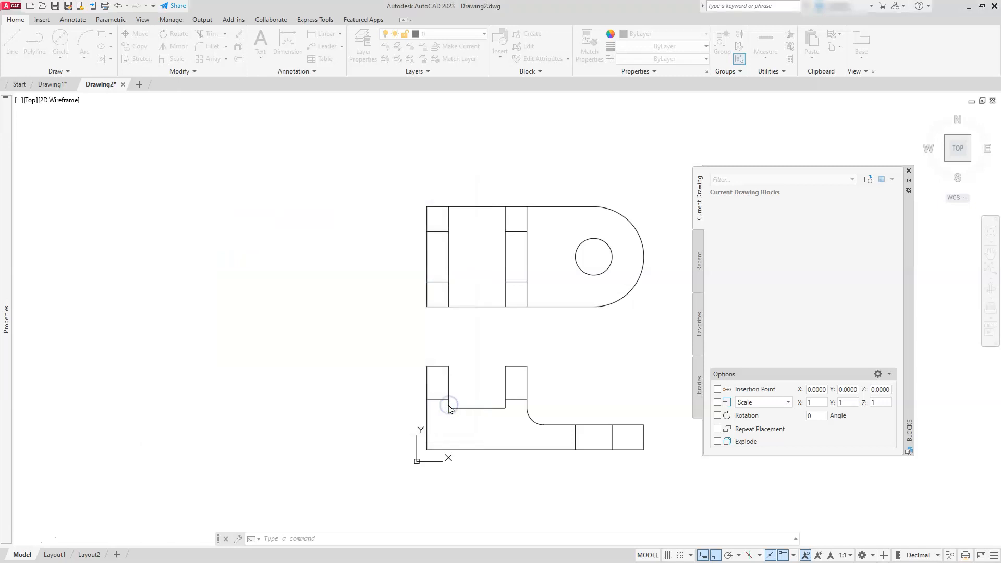
{"action": "left_click", "coordinate": [432, 460]}
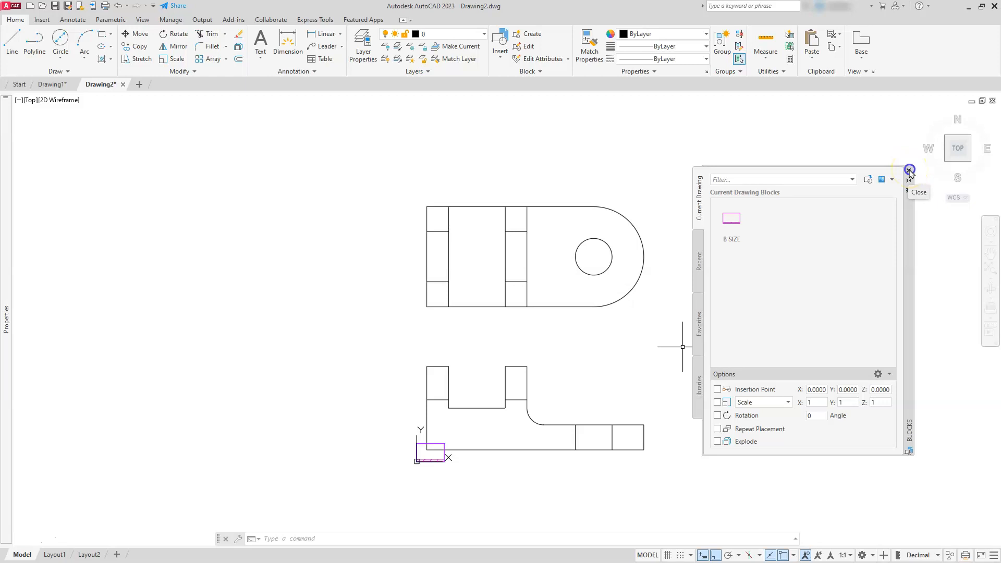
{"action": "left_click", "coordinate": [909, 171]}
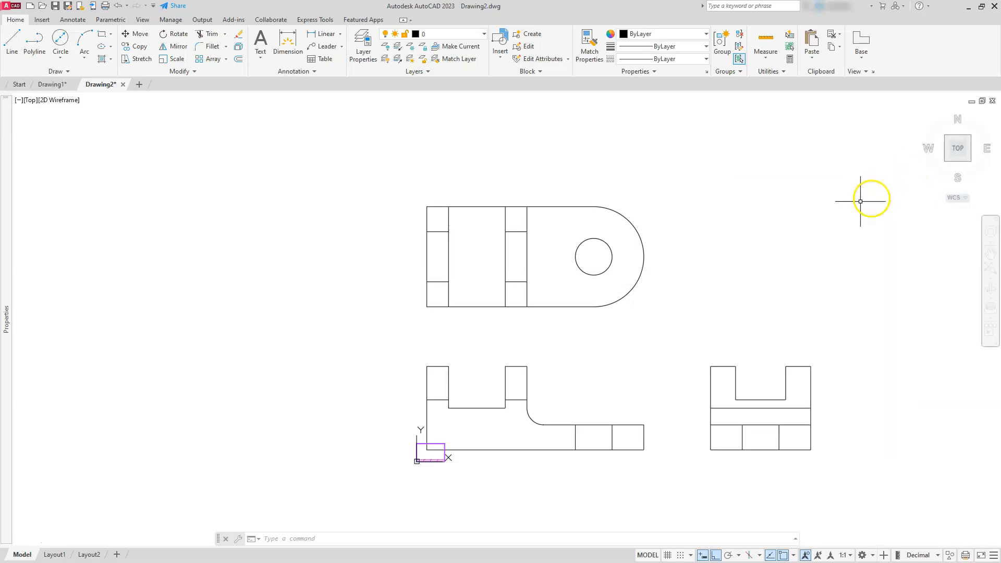
Open the Properties palette with the PR command and leave nothing selected in the drawing
{"action": "mouse_move", "coordinate": [3, 354]}
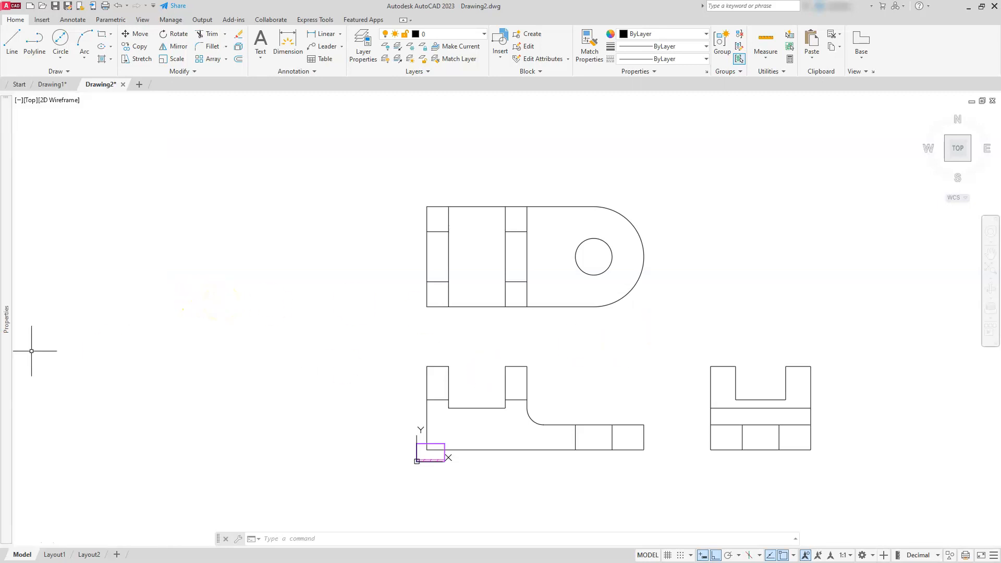
{"action": "mouse_move", "coordinate": [6, 334]}
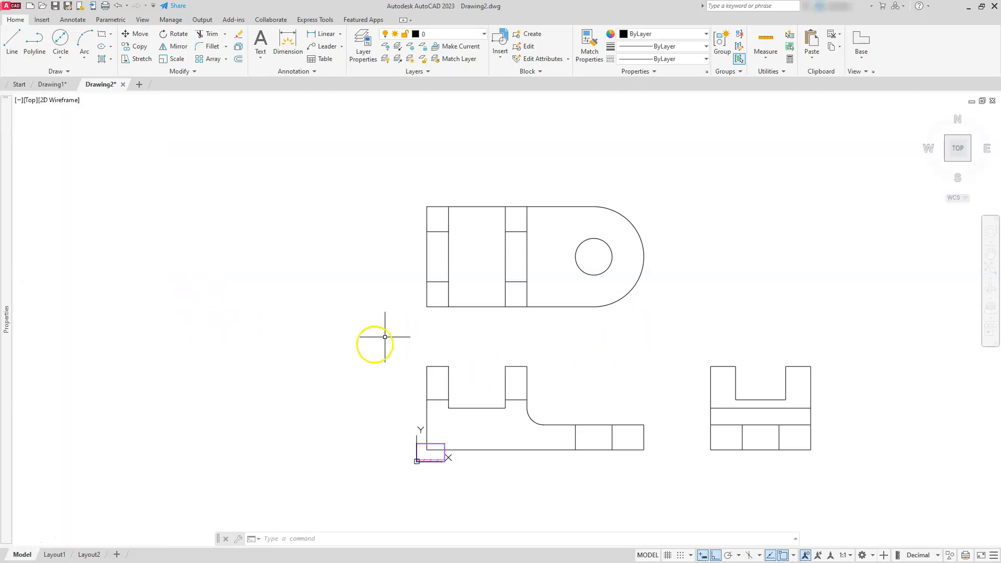
{"action": "key", "text": "Escape"}
{"action": "key", "text": "Escape"}
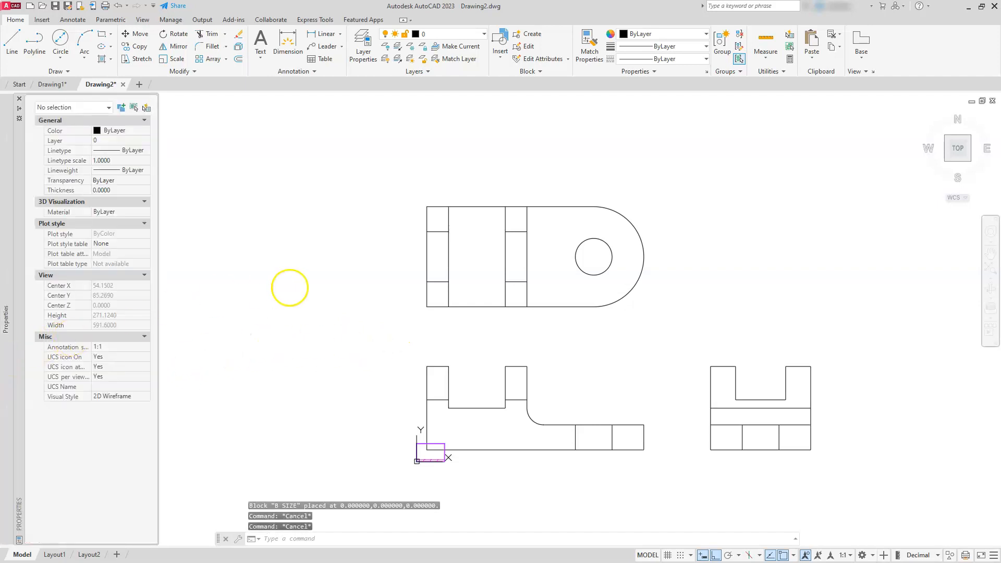
{"action": "key", "text": "Escape"}
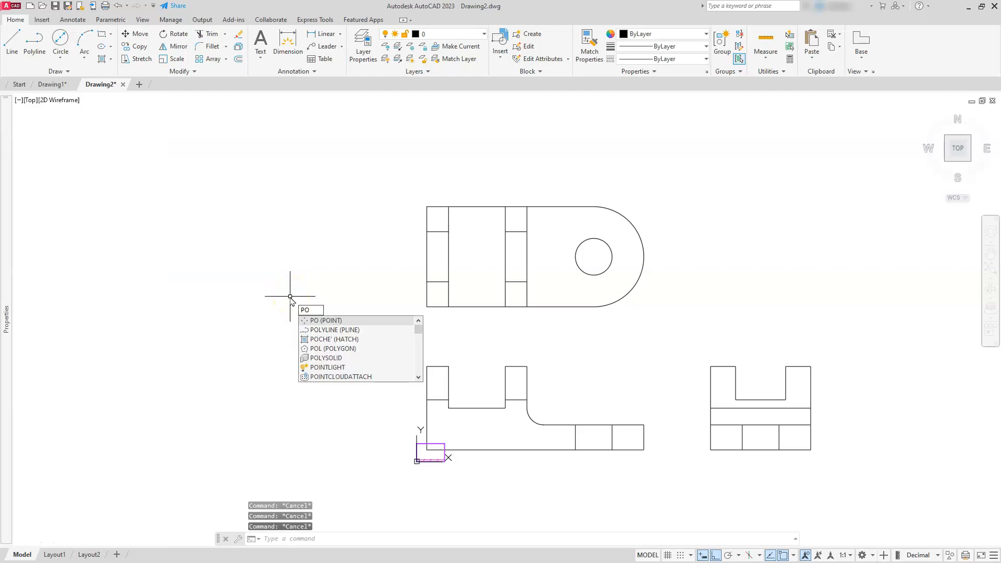
{"action": "key", "text": "Escape"}
{"action": "type", "text": "pr"}
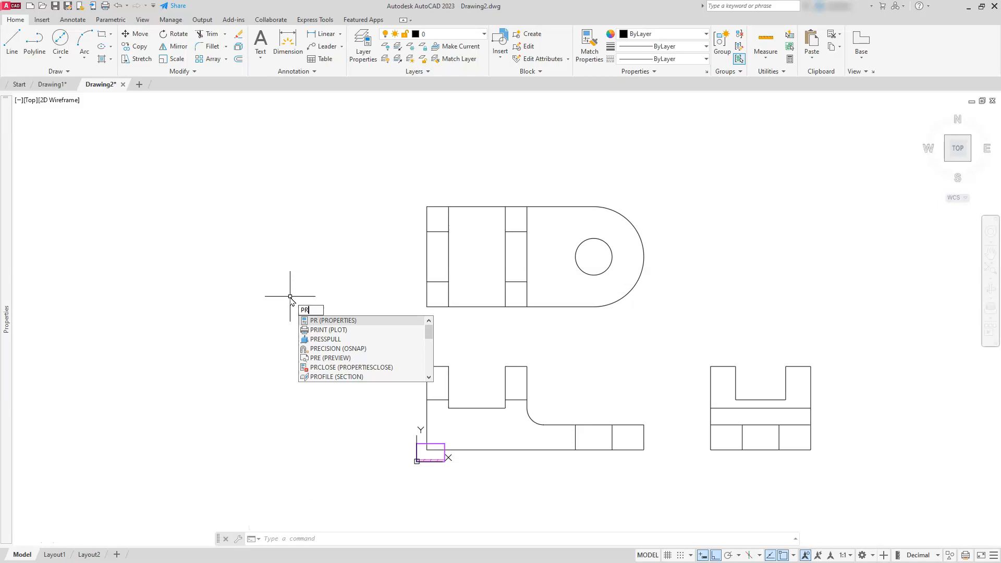
{"action": "key", "text": "Return"}
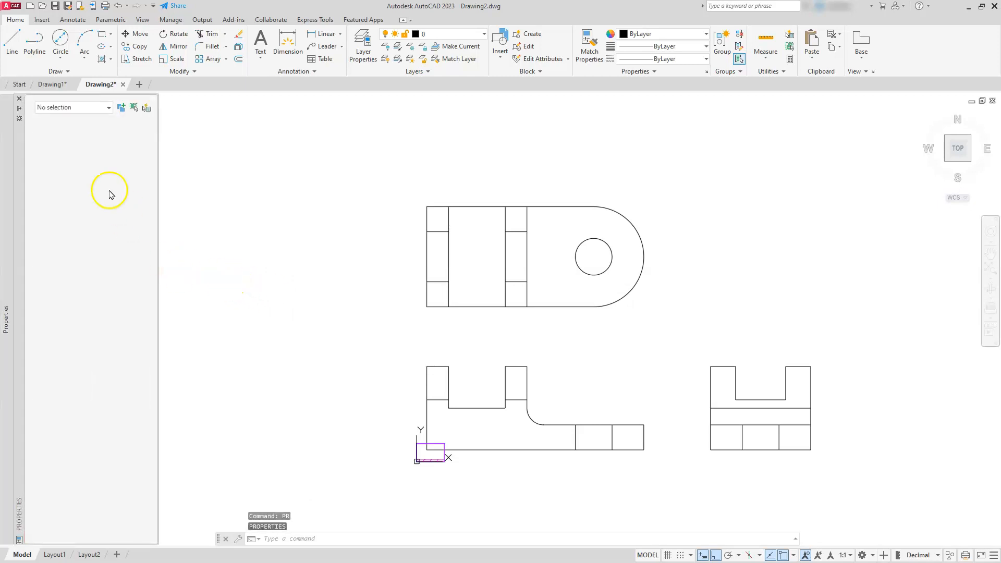
{"action": "left_click", "coordinate": [19, 110]}
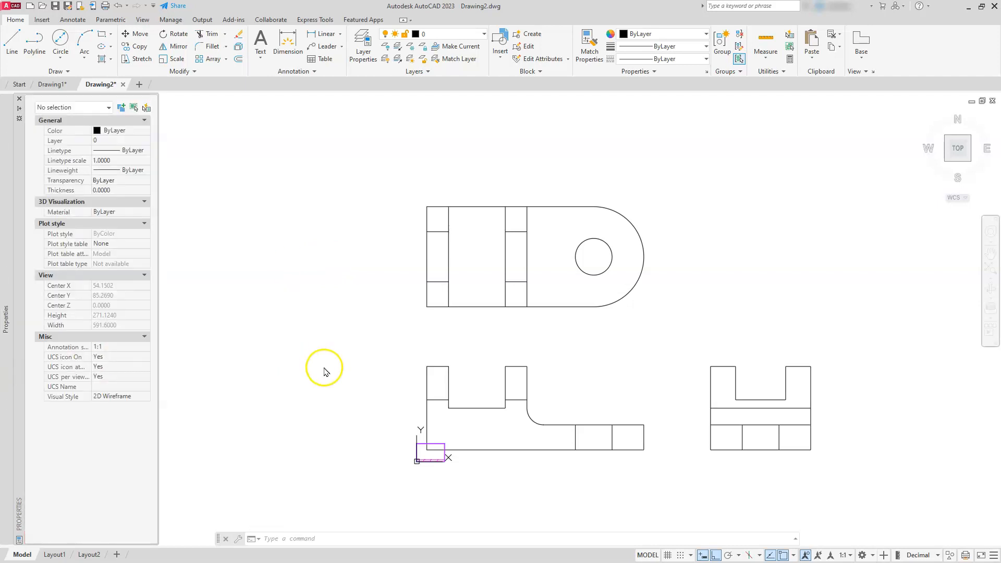
{"action": "key", "text": "Escape"}
{"action": "key", "text": "Escape"}
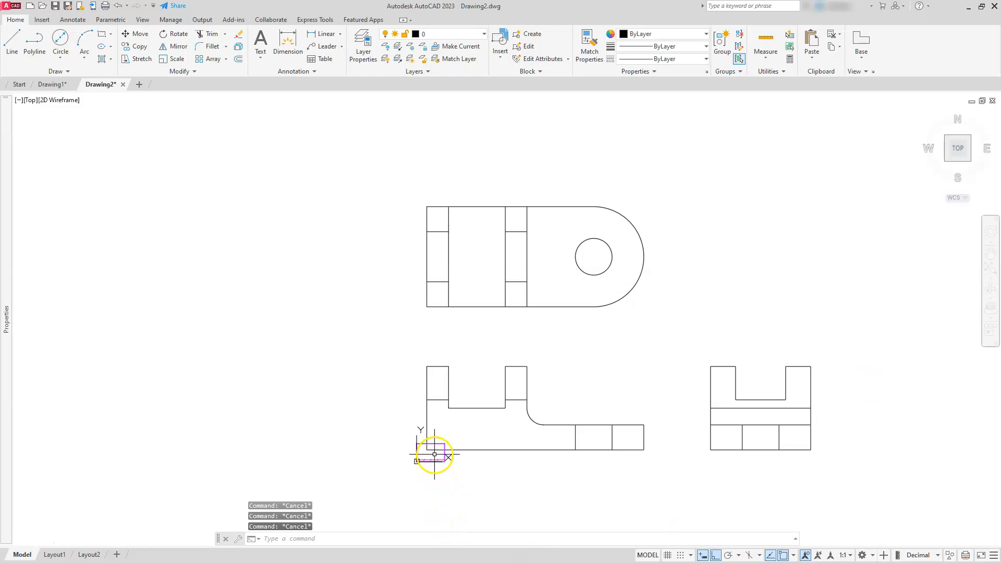
Set the B SIZE title block's X, Y and Z scale to 25 and deselect it
{"action": "left_click", "coordinate": [421, 445]}
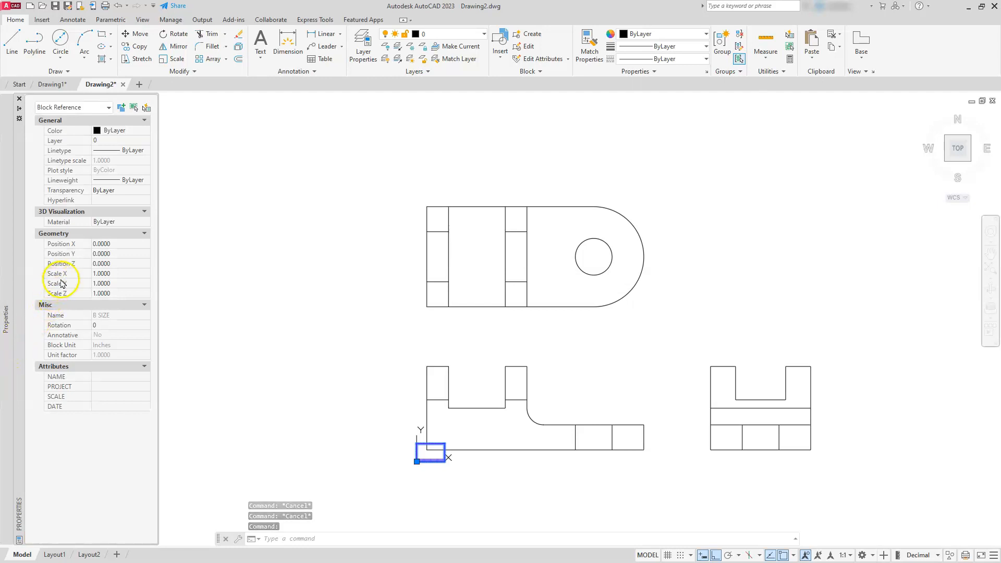
{"action": "left_click", "coordinate": [105, 273]}
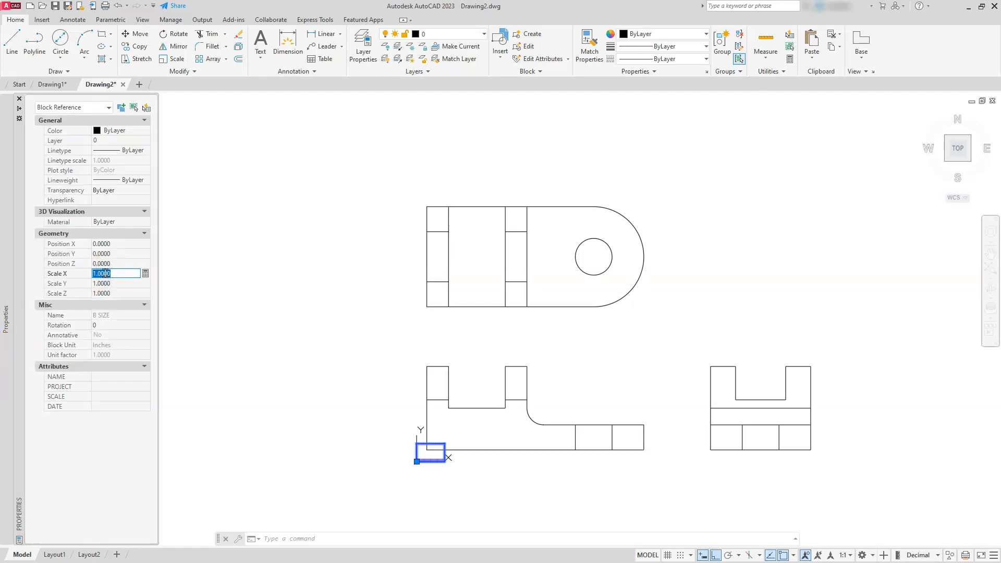
{"action": "key", "text": "Tab"}
{"action": "type", "text": "25"}
{"action": "key", "text": "Tab"}
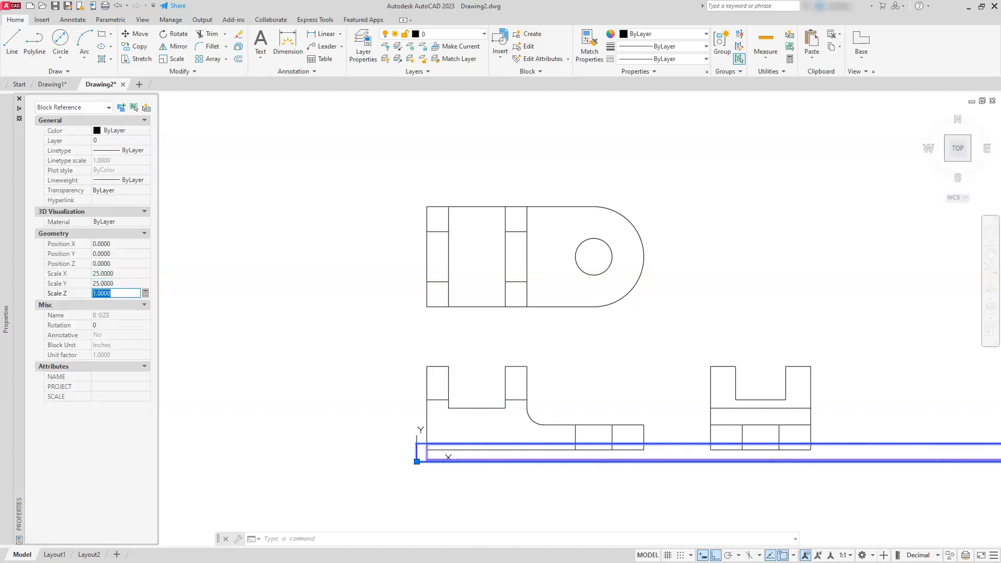
{"action": "type", "text": "255"}
{"action": "key", "text": "Return"}
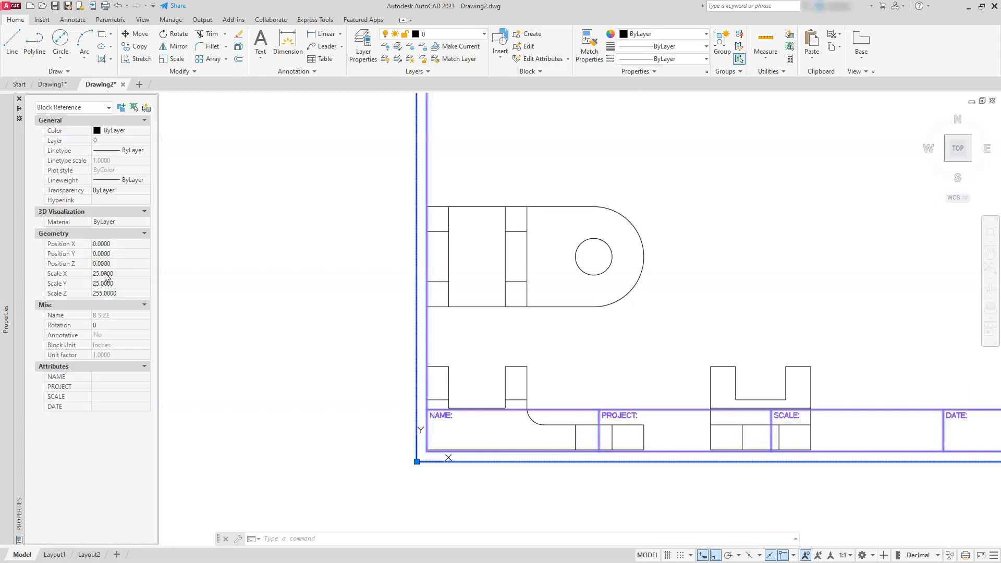
{"action": "left_click", "coordinate": [110, 294]}
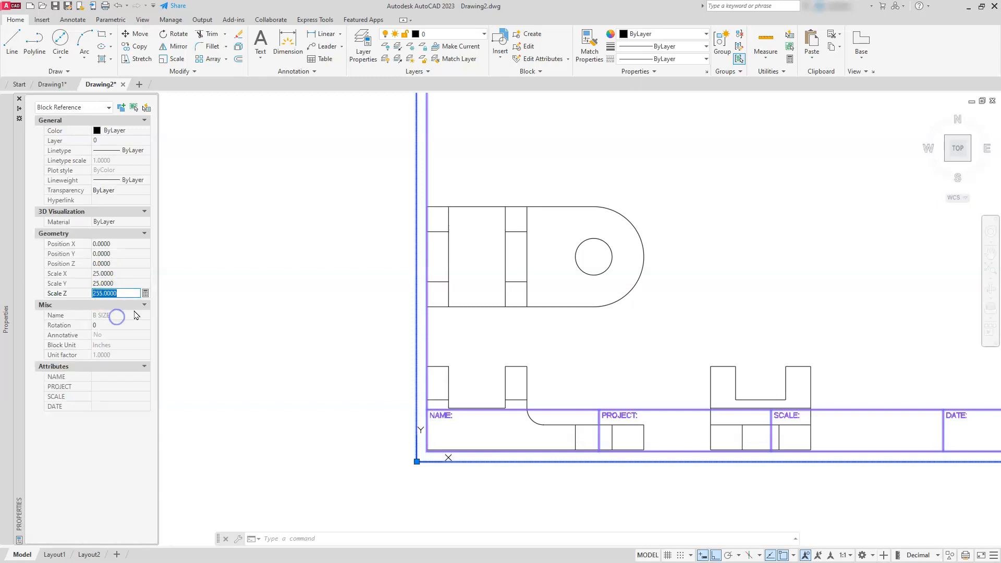
{"action": "key", "text": "Return"}
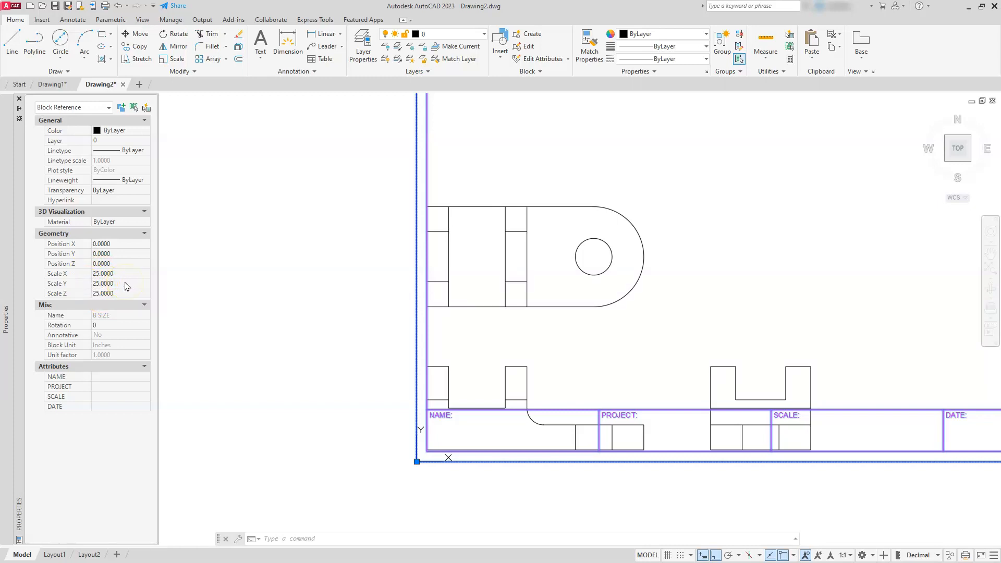
{"action": "key", "text": "Escape"}
{"action": "key", "text": "Escape"}
{"action": "key", "text": "Escape"}
Switch to Scale Factor.pdf in Acrobat Reader, examine the architectural, mechanical and metric scale factors, and return to AutoCAD
{"action": "key", "text": "alt+Tab"}
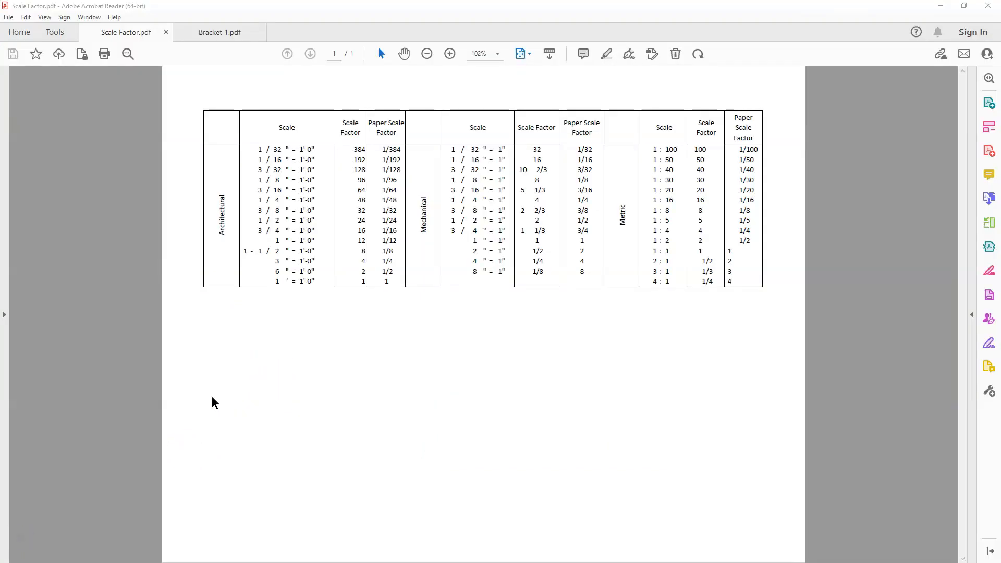
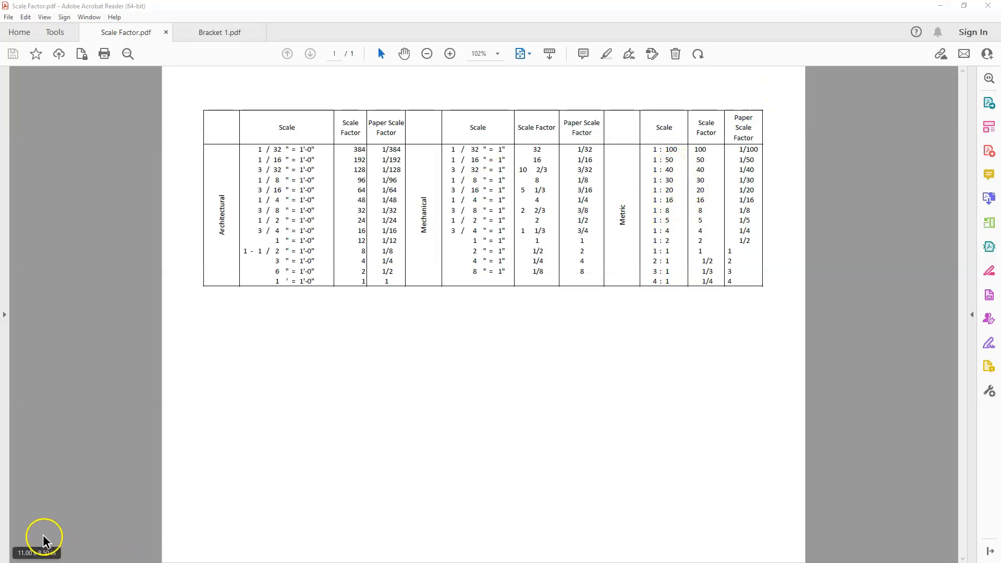
{"action": "left_click", "coordinate": [19, 536]}
Fill in the title block's SCALE attribute as 1 : 25 and its PROJECT attribute as BRACKET, and deselect the block
{"action": "left_click", "coordinate": [872, 408]}
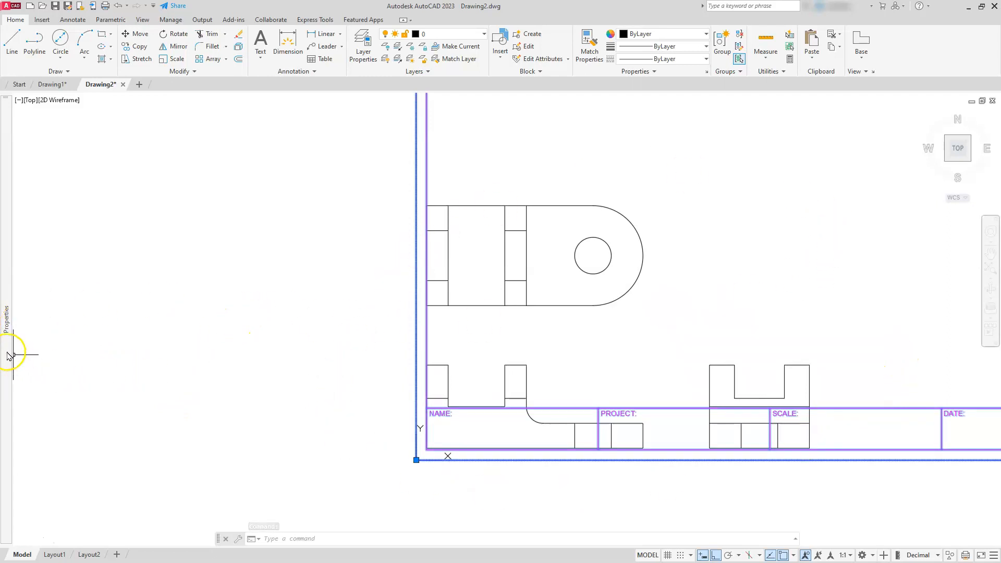
{"action": "mouse_move", "coordinate": [8, 347]}
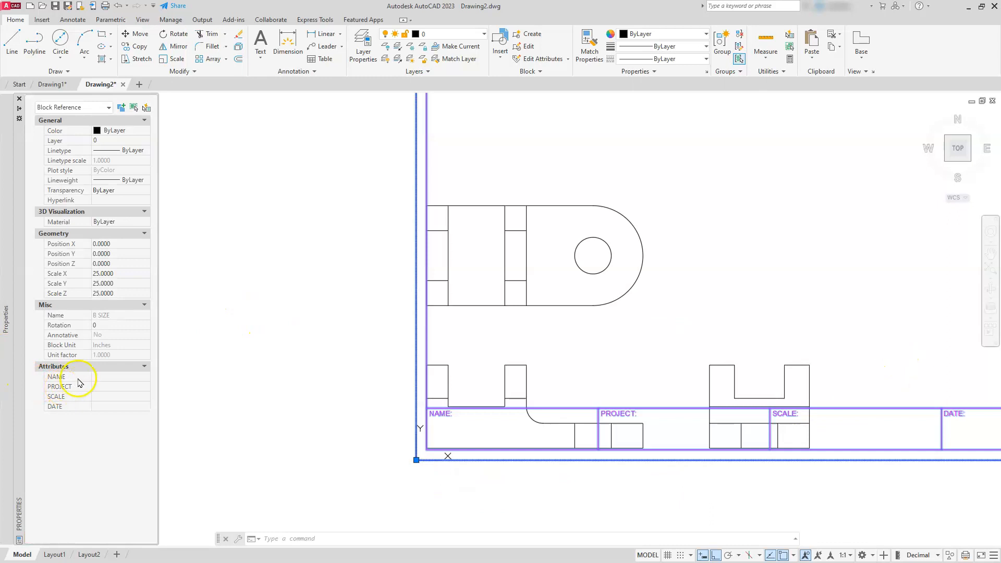
{"action": "left_click", "coordinate": [103, 397]}
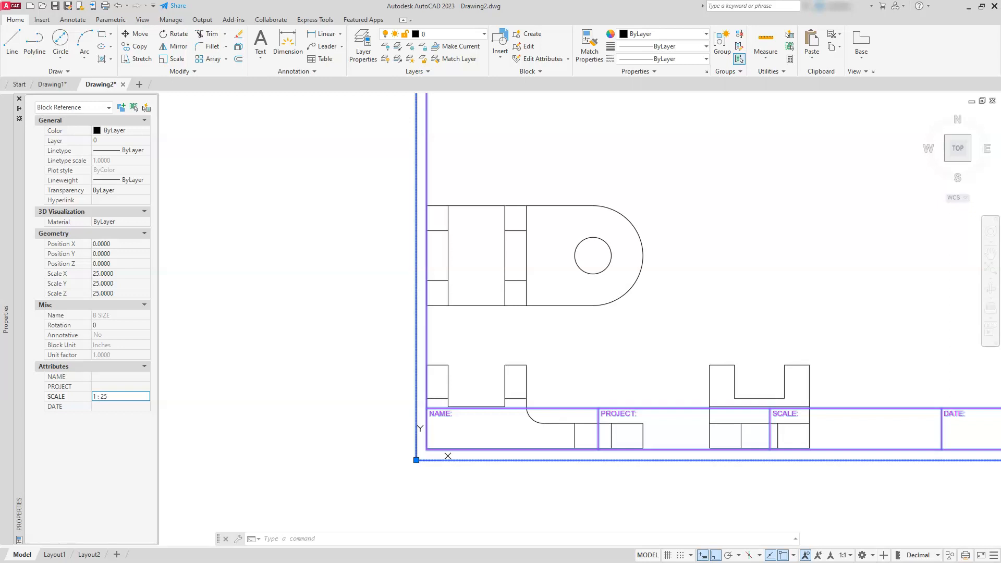
{"action": "left_click", "coordinate": [108, 387]}
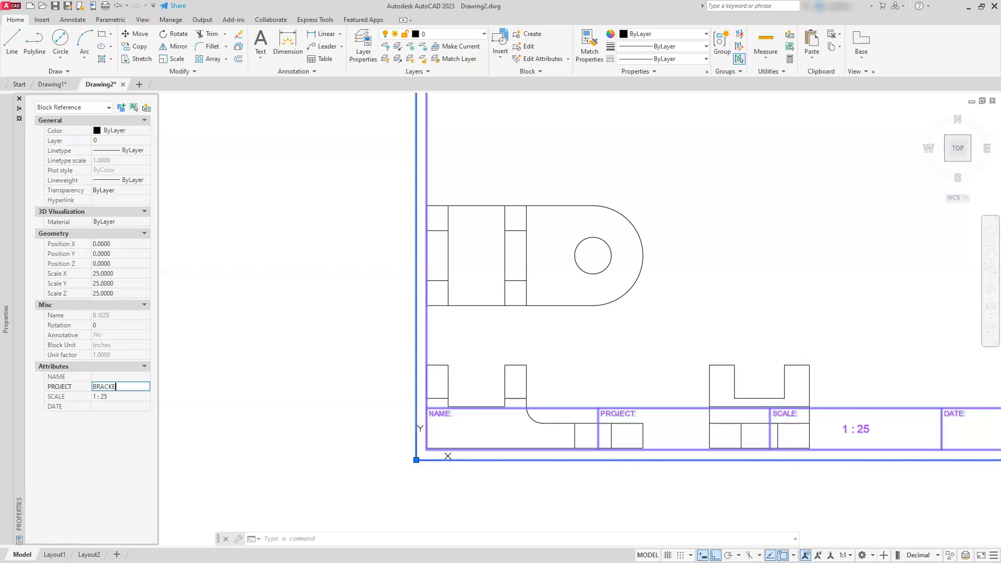
{"action": "key", "text": "Tab"}
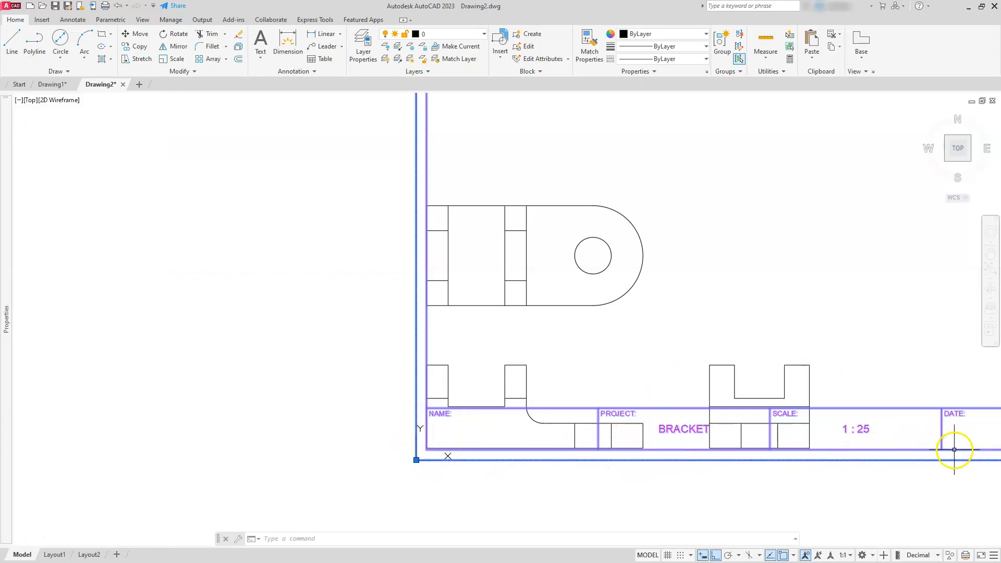
{"action": "middle_click_drag", "start_coordinate": [757, 370], "coordinate": [519, 394]}
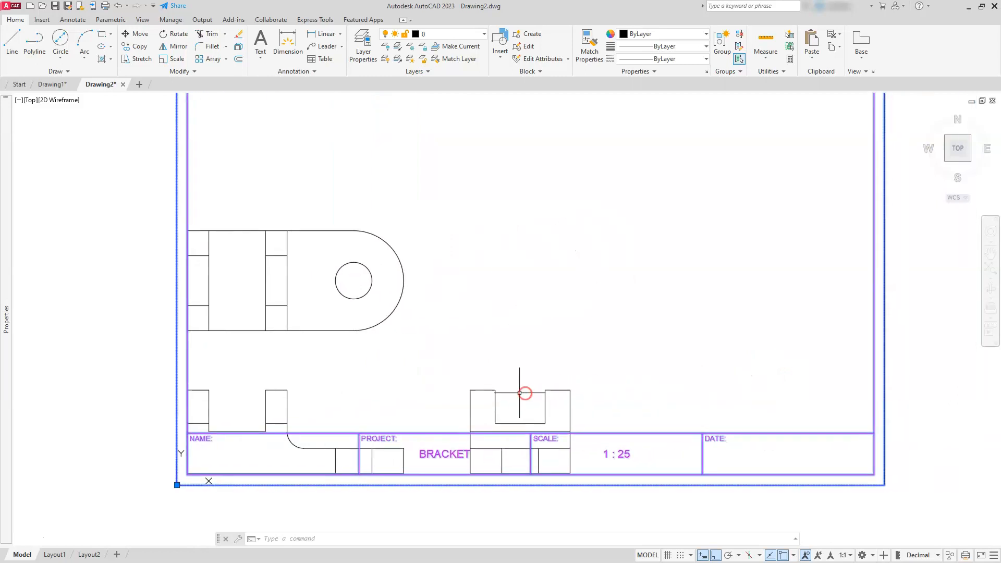
{"action": "scroll", "coordinate": [423, 313], "scroll_direction": "down", "scroll_amount": 2}
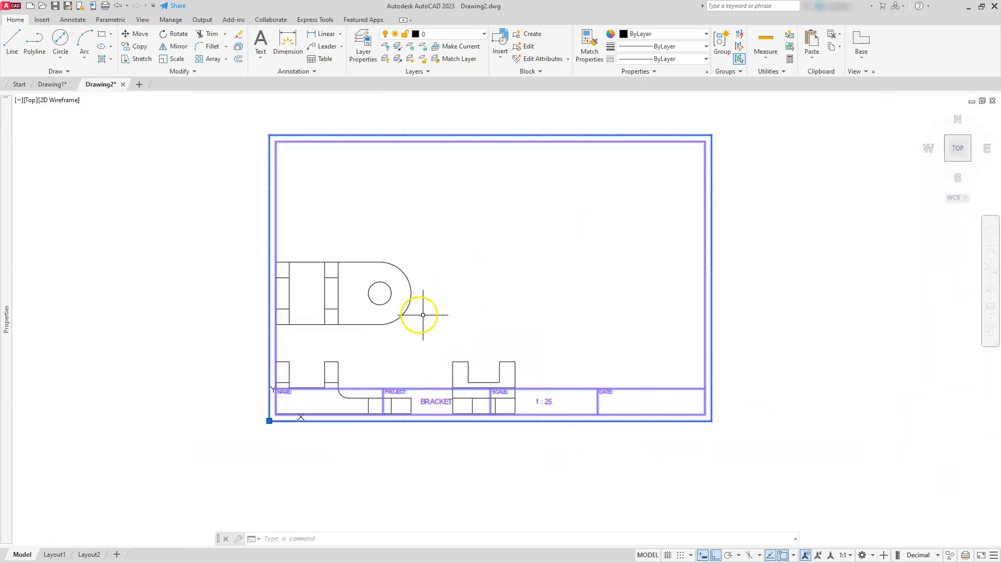
{"action": "key", "text": "Escape"}
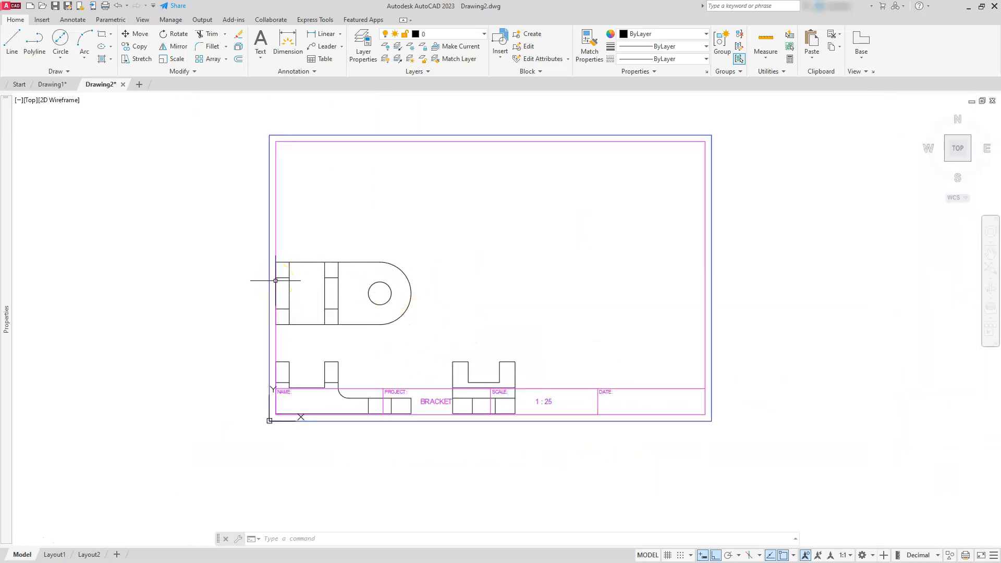
{"action": "key", "text": "Escape"}
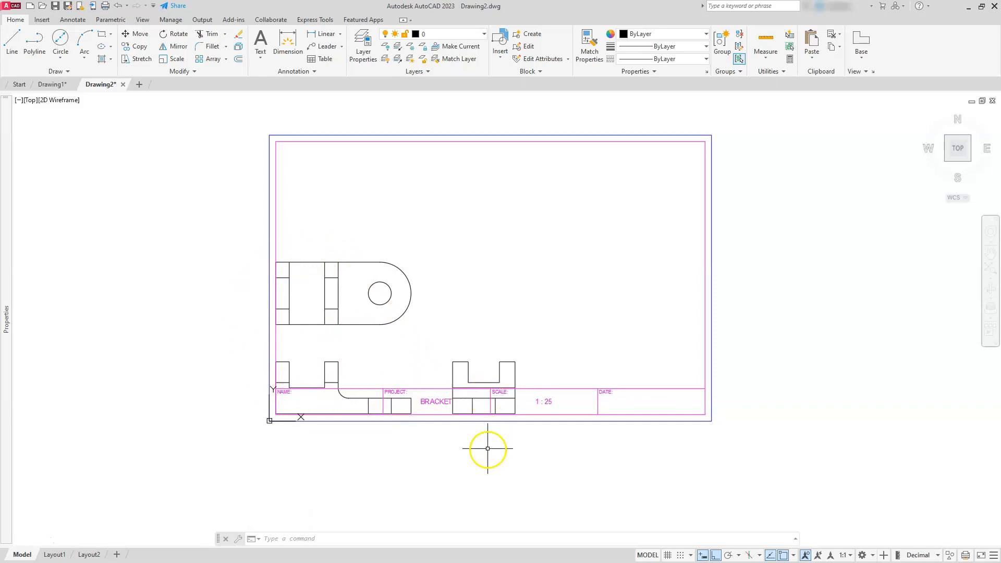
Move all three bracket views together, with Ortho off, up and to the right into the open area above the title strip
{"action": "left_click", "coordinate": [130, 29]}
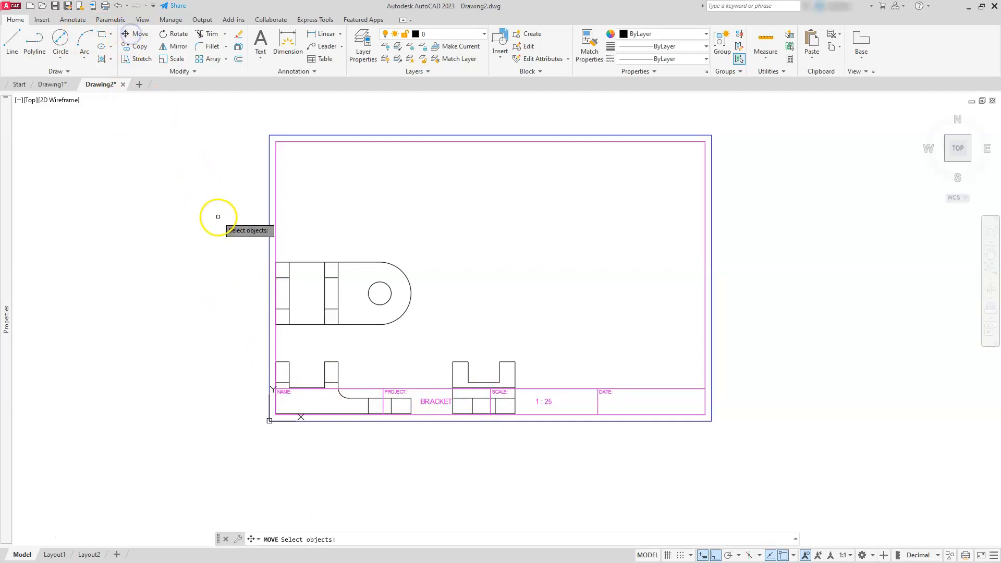
{"action": "left_click_drag", "start_coordinate": [216, 250], "coordinate": [208, 207]}
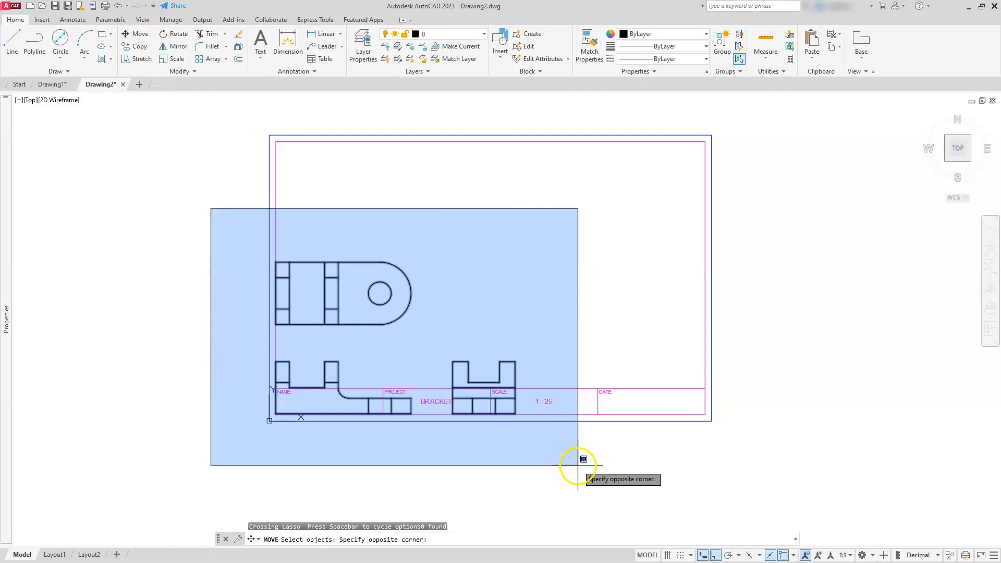
{"action": "left_click", "coordinate": [555, 443]}
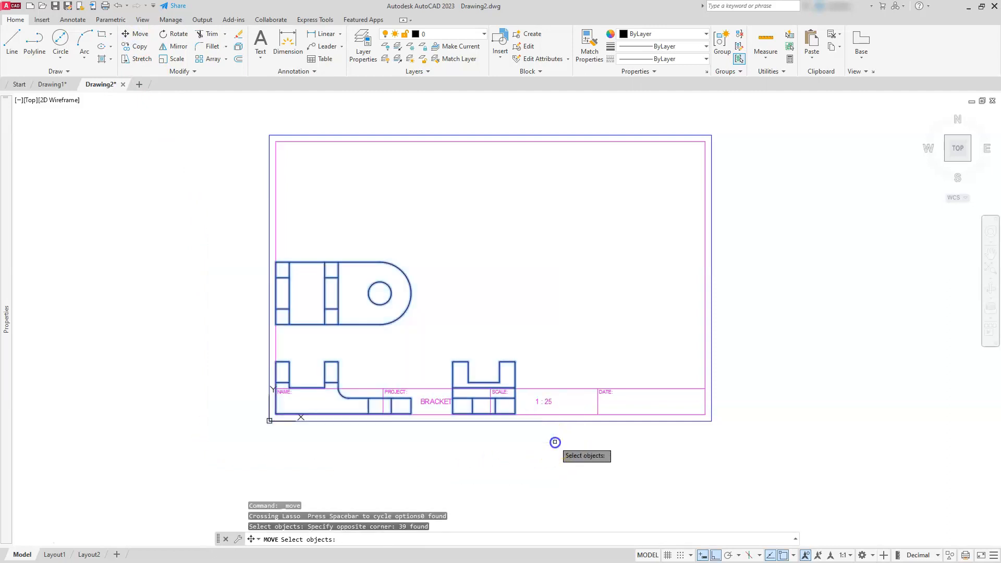
{"action": "key", "text": "Return"}
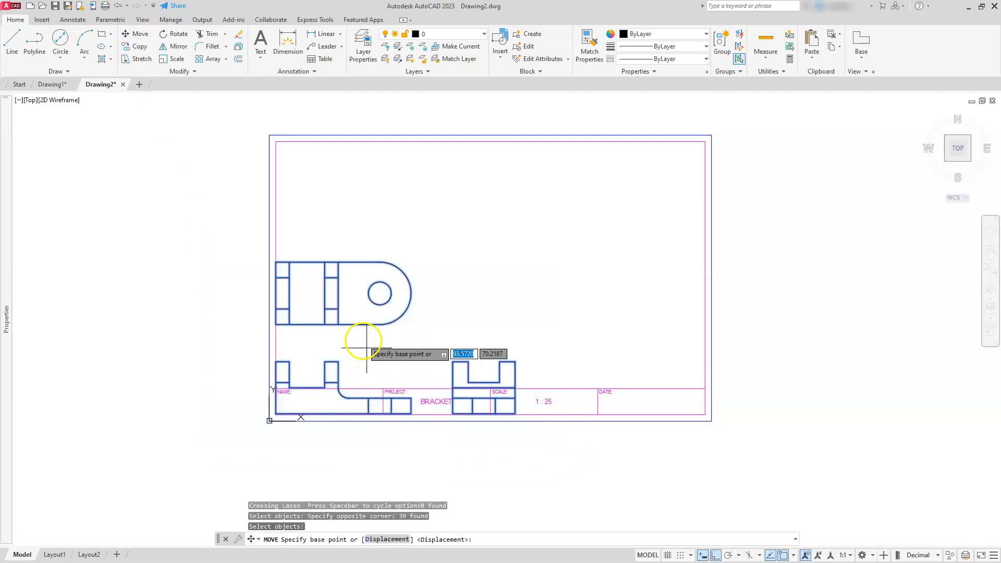
{"action": "left_click", "coordinate": [372, 355]}
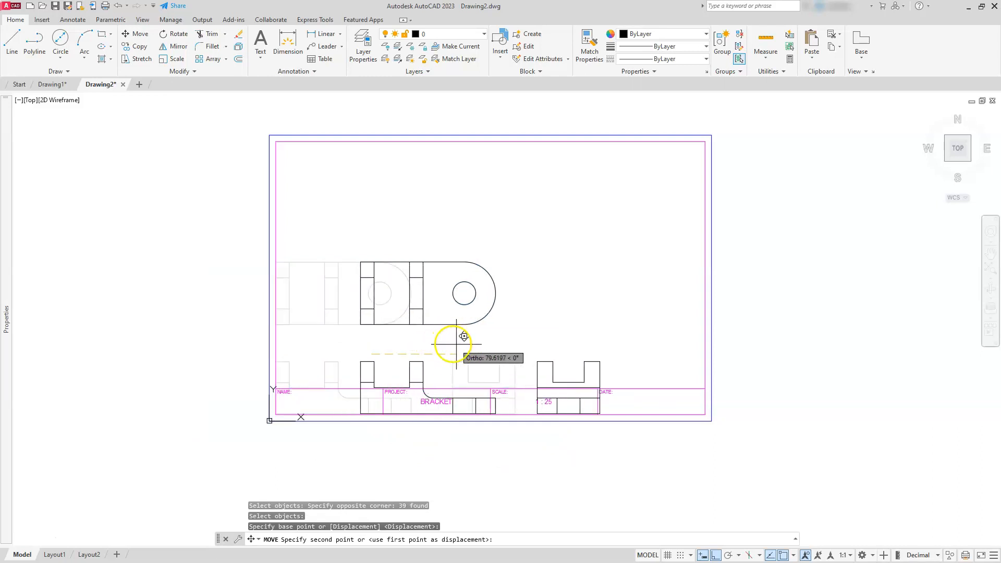
{"action": "left_click", "coordinate": [716, 556]}
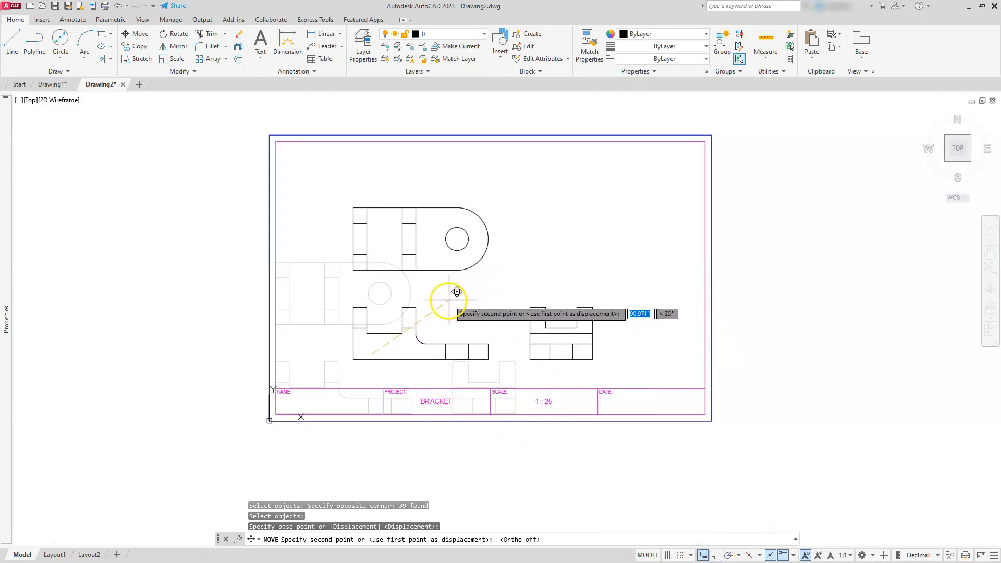
{"action": "left_click", "coordinate": [445, 299]}
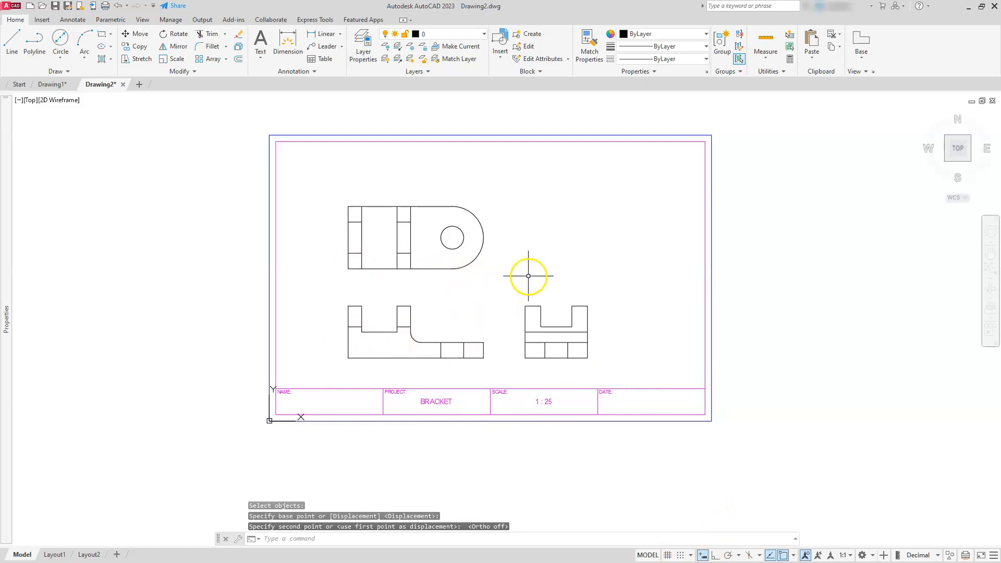
Turn Ortho on and move the top and front views together horizontally to the left, closer to the border
{"action": "left_click", "coordinate": [715, 556]}
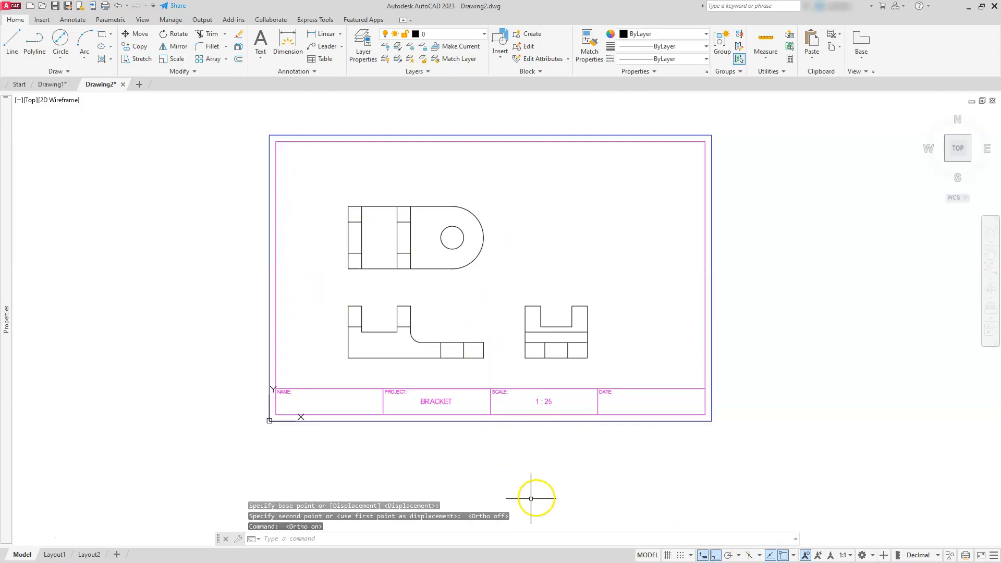
{"action": "left_click", "coordinate": [135, 34]}
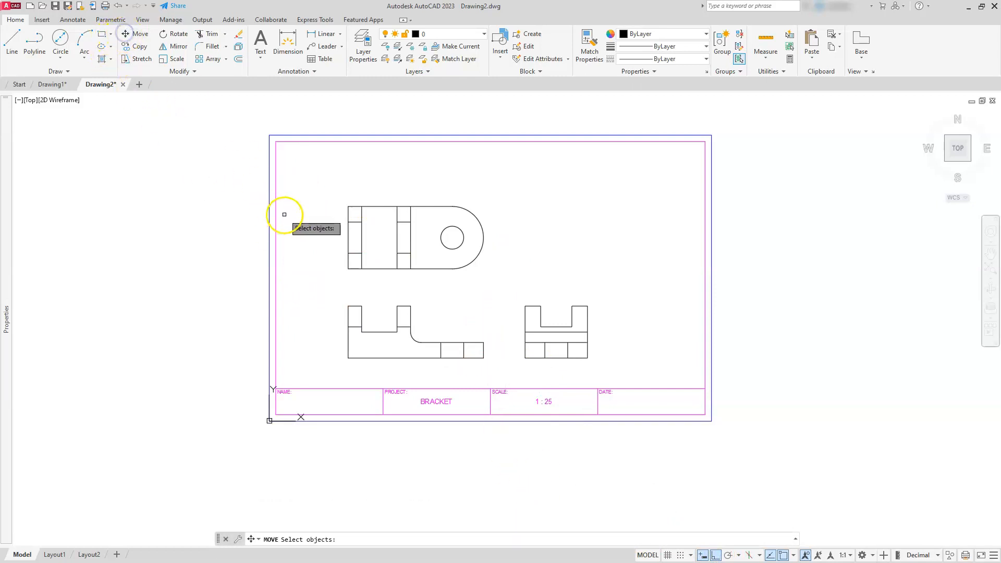
{"action": "left_click", "coordinate": [294, 181]}
{"action": "left_click", "coordinate": [519, 386]}
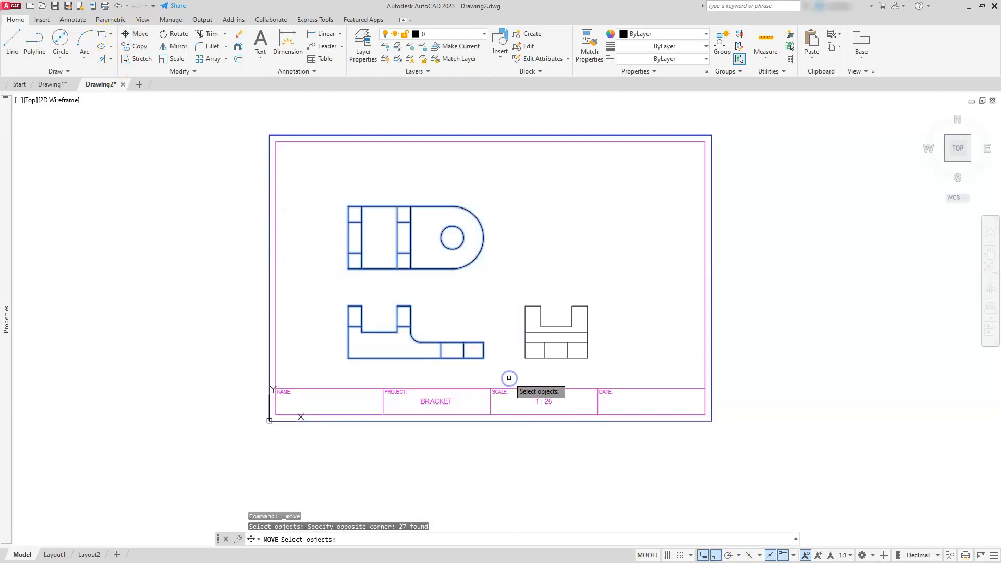
{"action": "key", "text": "Return"}
{"action": "left_click", "coordinate": [587, 183]}
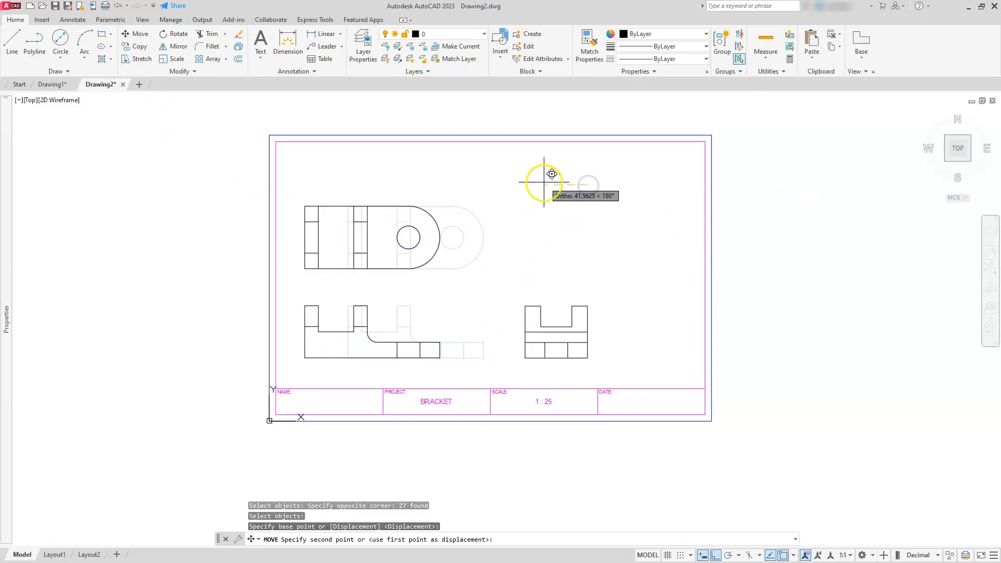
{"action": "left_click", "coordinate": [548, 184]}
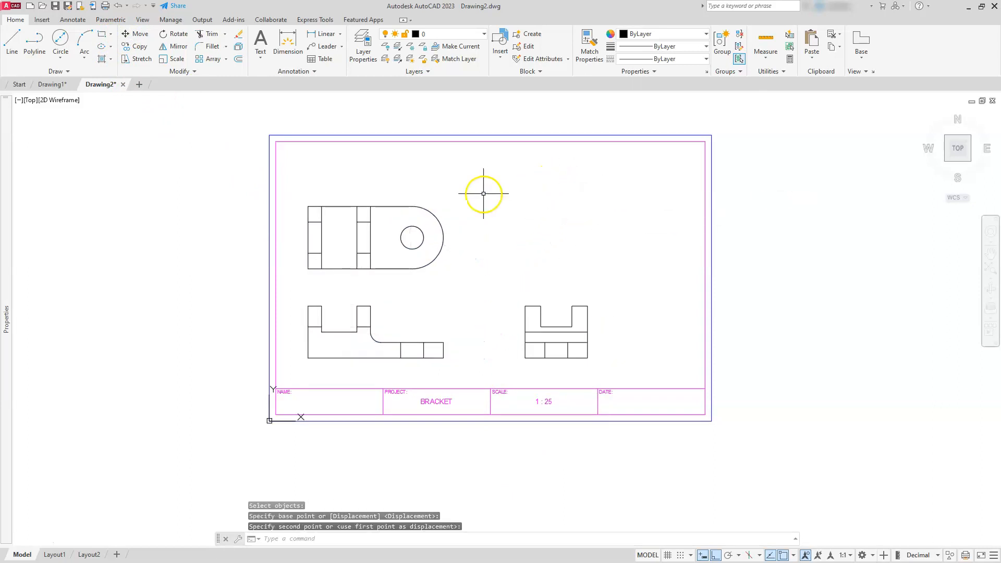
Move the top view straight up to widen the gap above the front view, and end the command
{"action": "key", "text": "Return"}
{"action": "left_click", "coordinate": [291, 188]}
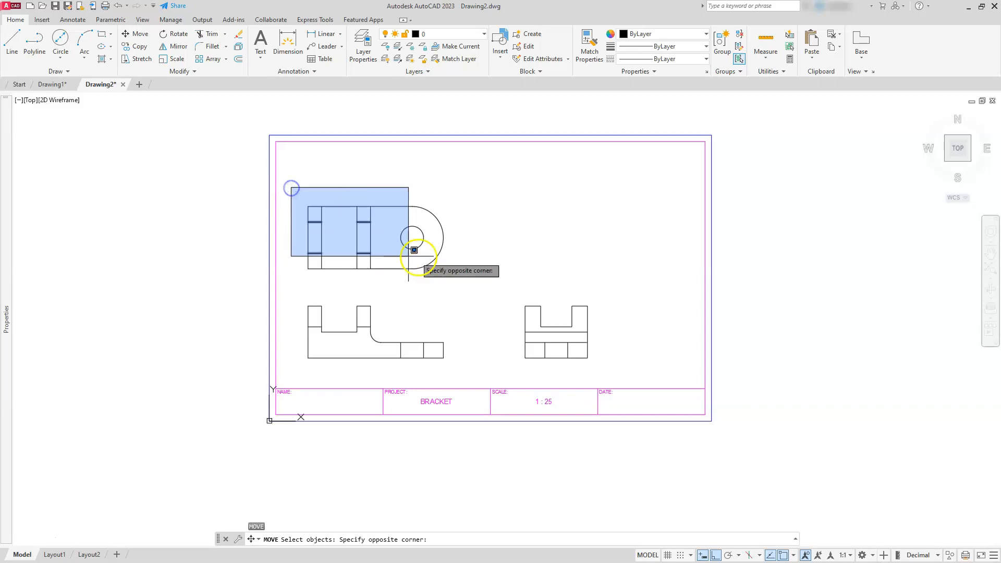
{"action": "left_click", "coordinate": [467, 275]}
{"action": "key", "text": "Return"}
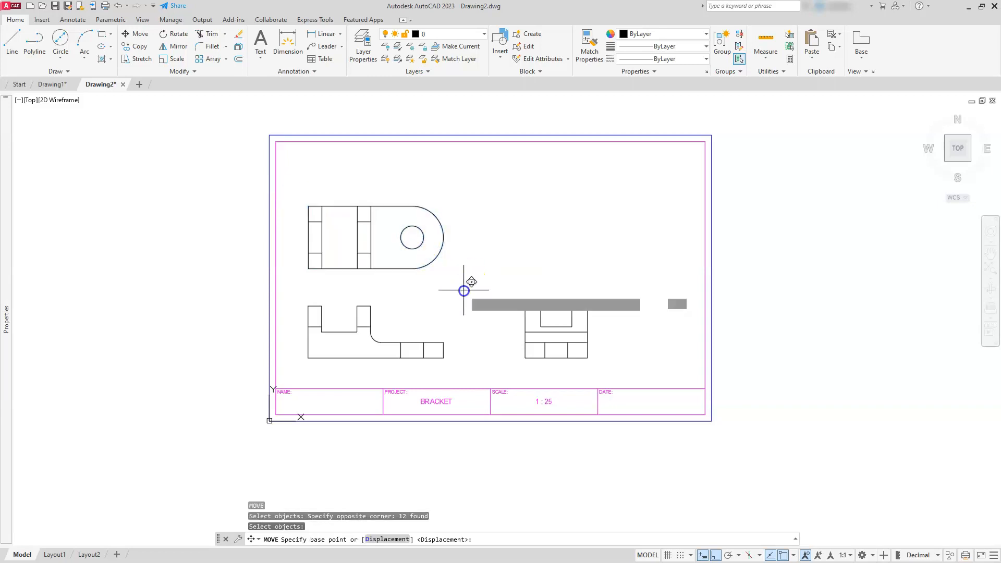
{"action": "left_click", "coordinate": [464, 290]}
{"action": "left_click", "coordinate": [469, 266]}
{"action": "key", "text": "Escape"}
{"action": "key", "text": "Escape"}
{"action": "key", "text": "Escape"}
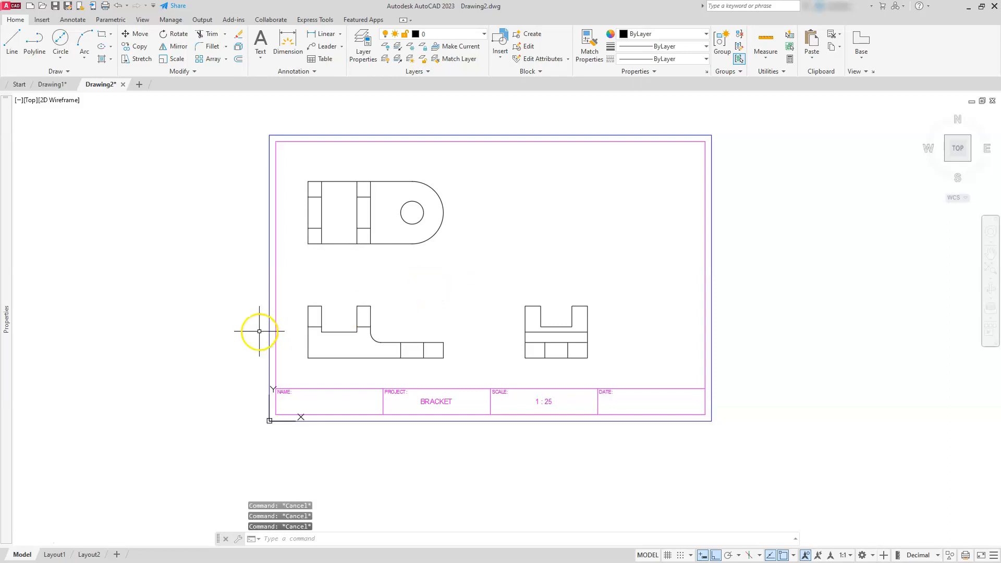
Set the drawing's global linetype scale factor (LTSCALE) to 25
{"action": "scroll", "coordinate": [259, 331], "scroll_direction": "up", "scroll_amount": 2}
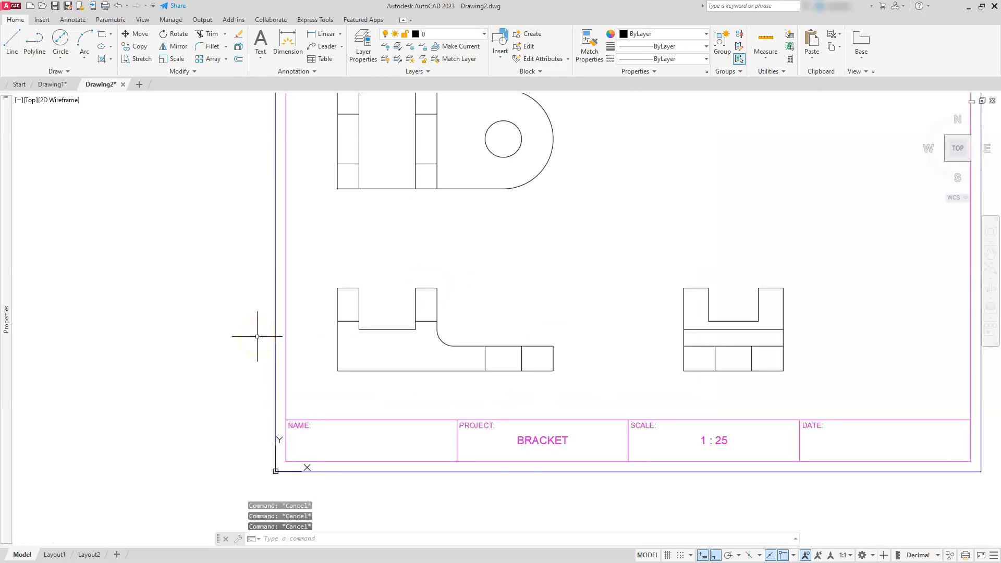
{"action": "left_click", "coordinate": [274, 313]}
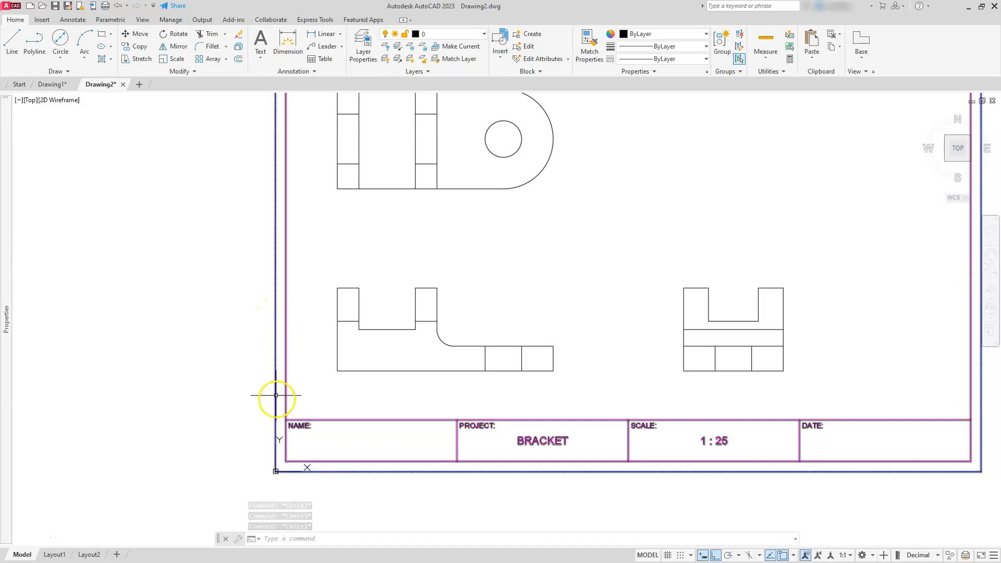
{"action": "key", "text": "Escape"}
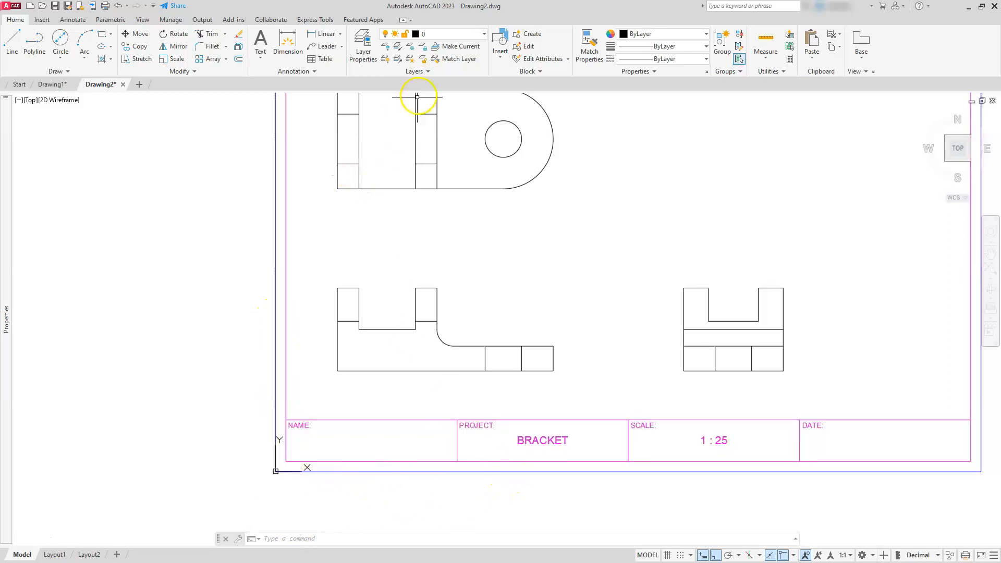
{"action": "left_click", "coordinate": [484, 35]}
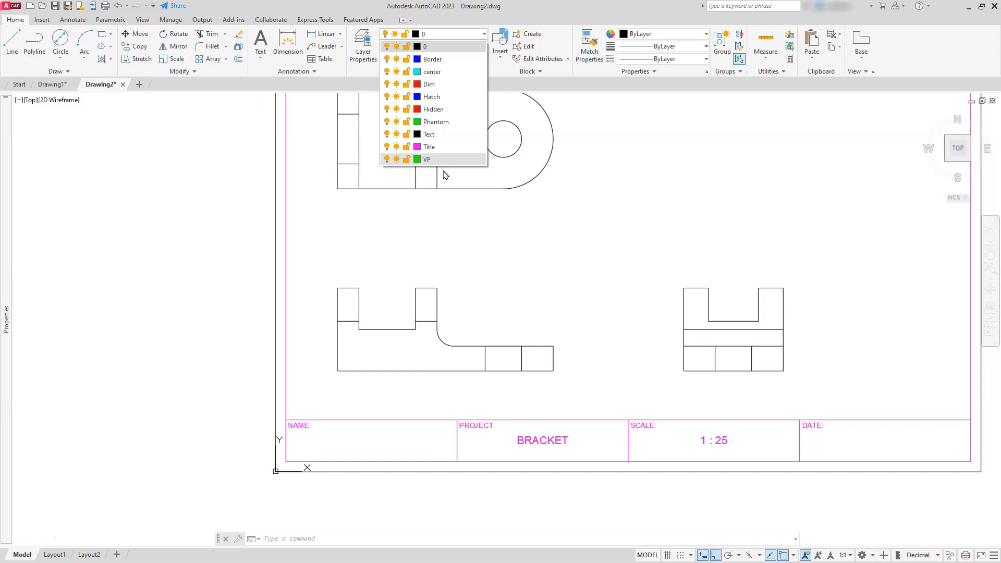
{"action": "left_click", "coordinate": [494, 289]}
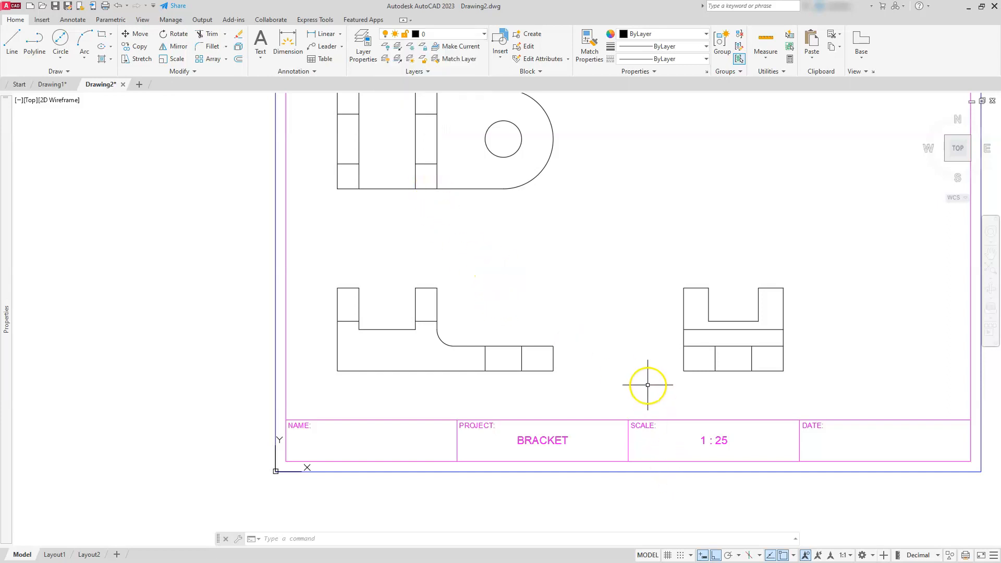
{"action": "type", "text": "TS"}
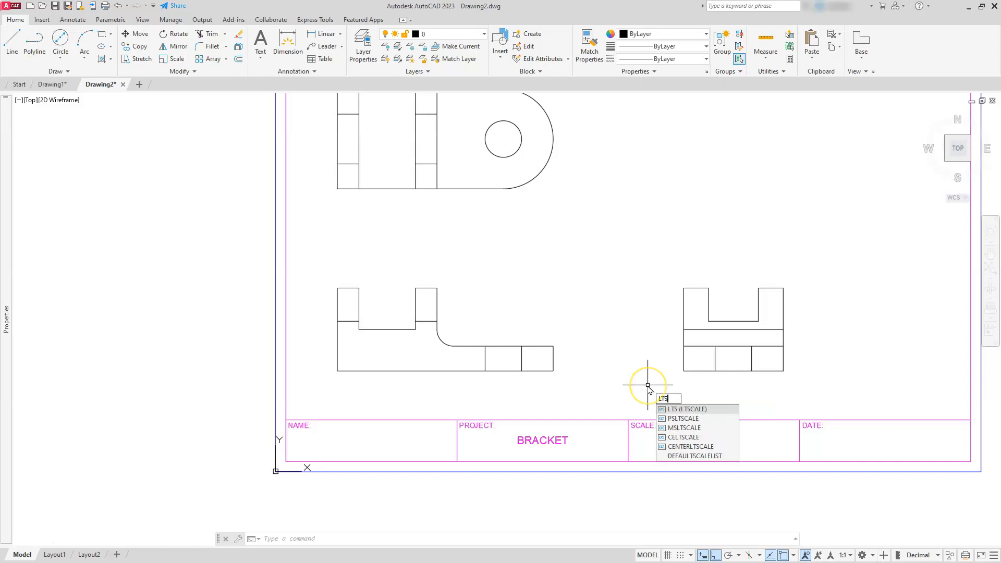
{"action": "left_click", "coordinate": [678, 410]}
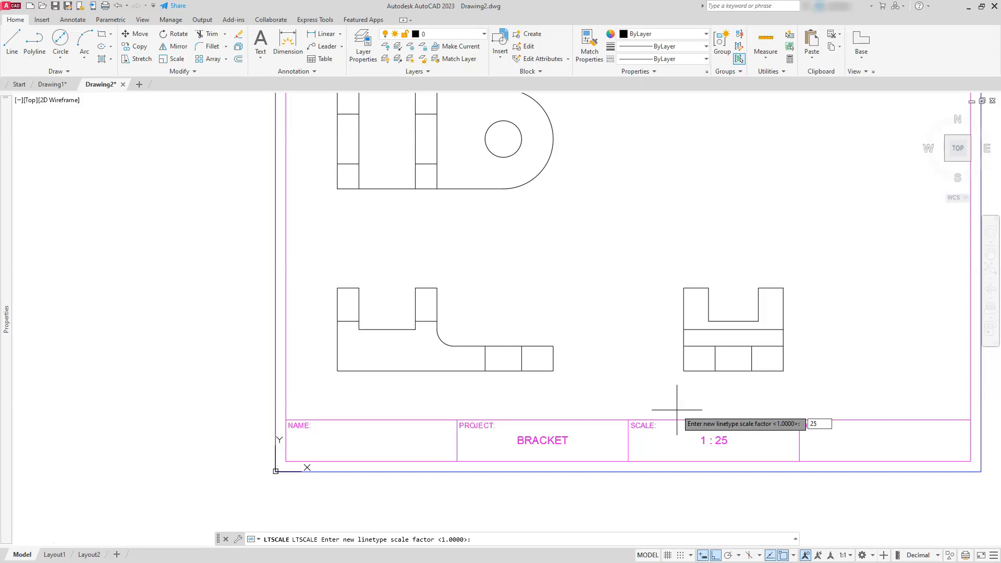
{"action": "key", "text": "Return"}
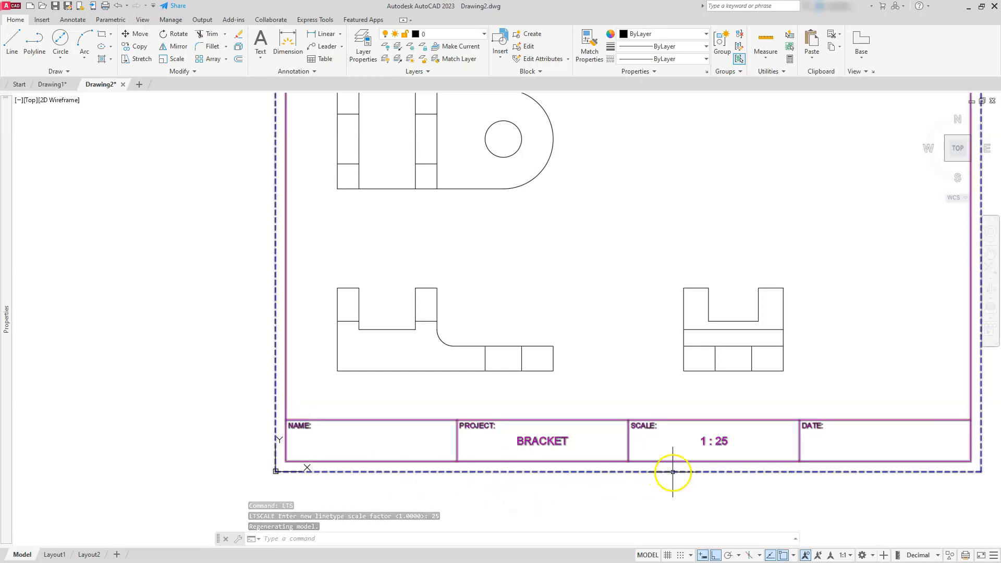
Assign the short horizontal lines in the front view's two uprights and the side view's upper full-width line to the Hidden layer
{"action": "scroll", "coordinate": [392, 321], "scroll_direction": "up", "scroll_amount": 4}
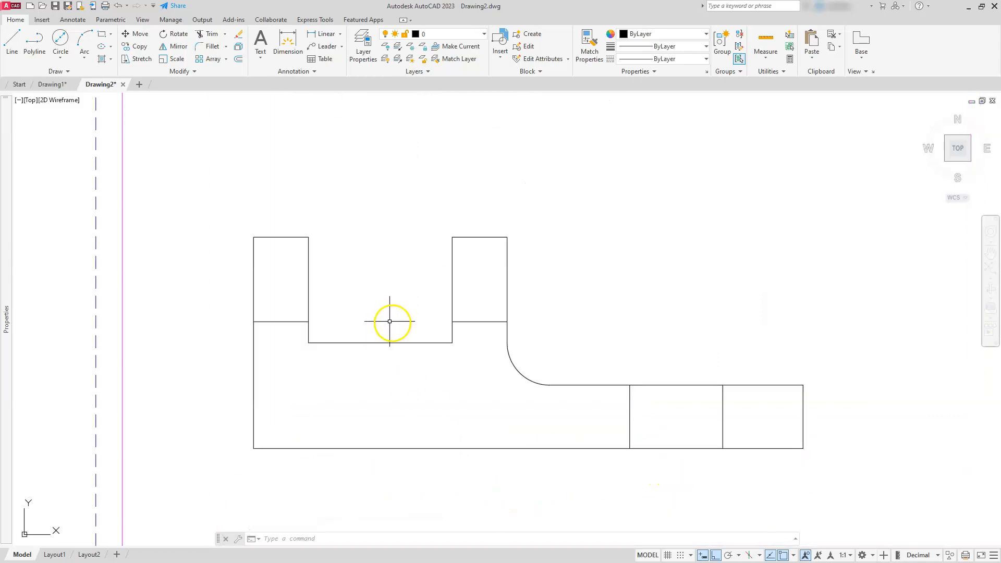
{"action": "left_click", "coordinate": [469, 322]}
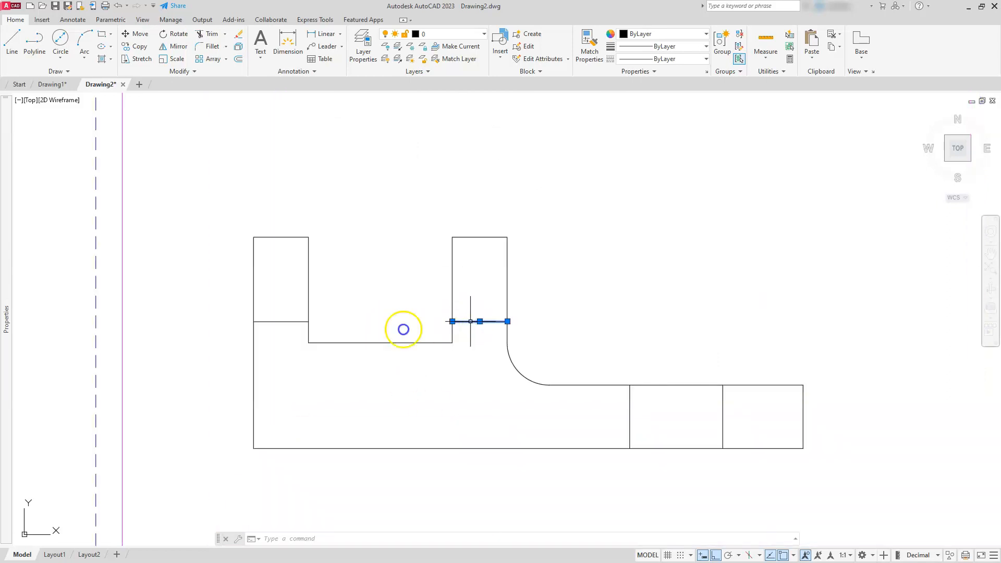
{"action": "left_click", "coordinate": [271, 322]}
{"action": "scroll", "coordinate": [285, 387], "scroll_direction": "down", "scroll_amount": 4}
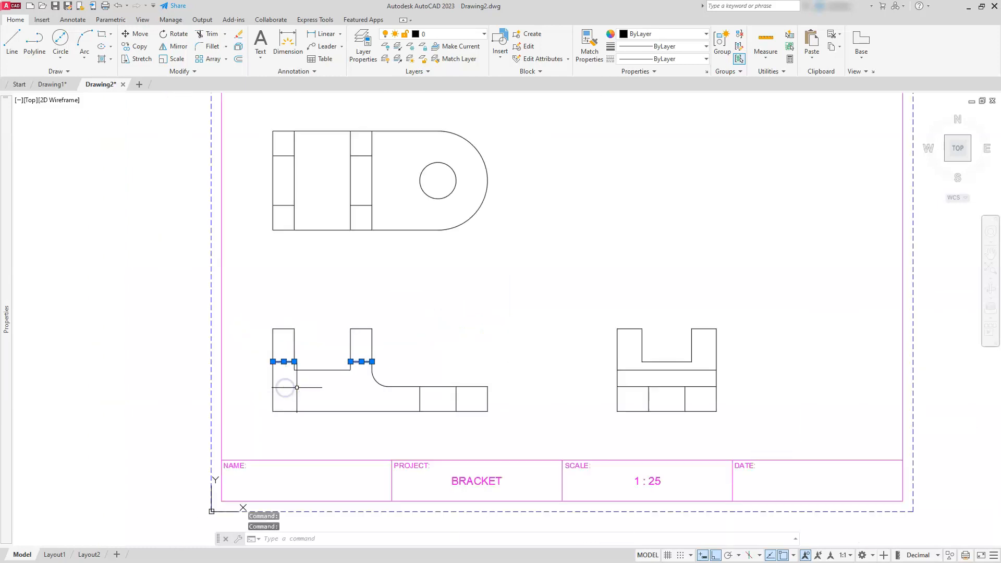
{"action": "left_click", "coordinate": [639, 370]}
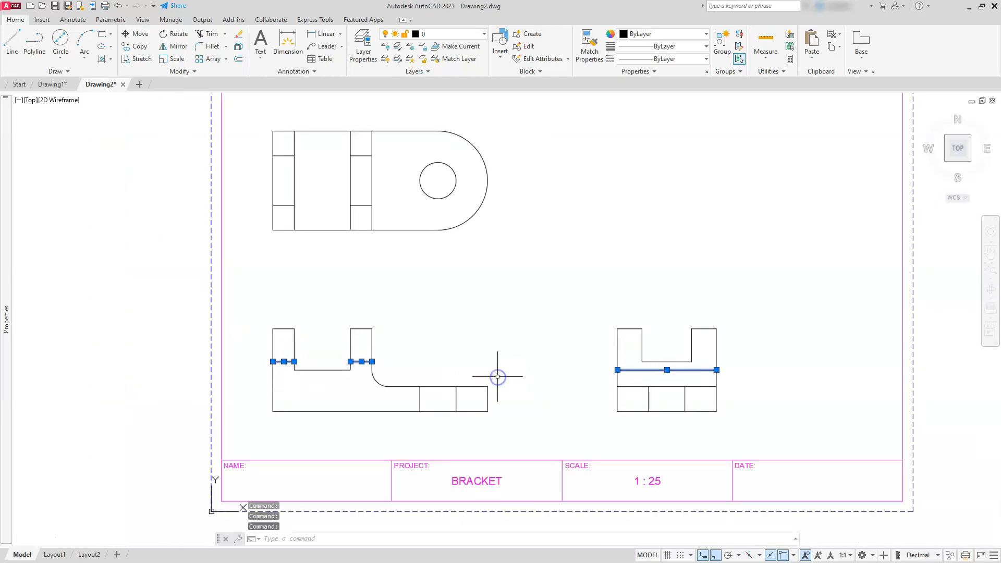
{"action": "left_click", "coordinate": [485, 35]}
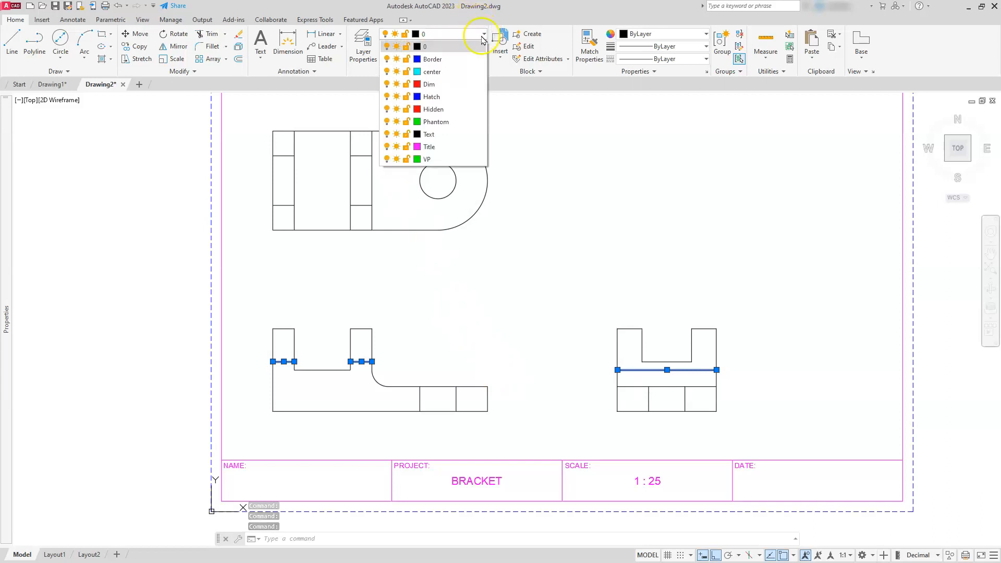
{"action": "left_click", "coordinate": [428, 109]}
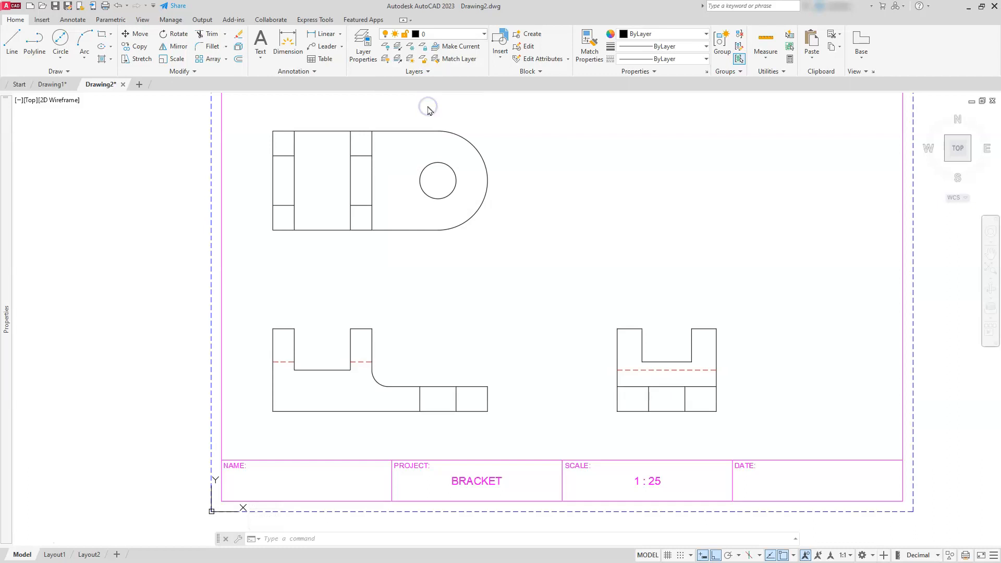
{"action": "key", "text": "Escape"}
{"action": "key", "text": "Escape"}
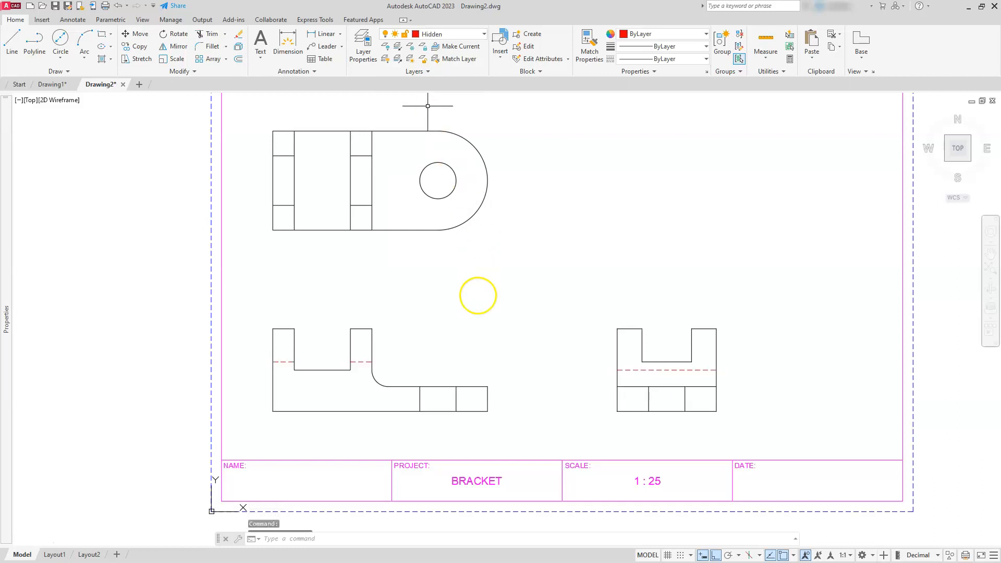
Add a center mark to the hole circle in the top view and end the command
{"action": "scroll", "coordinate": [379, 303], "scroll_direction": "down", "scroll_amount": 2}
{"action": "middle_click_drag", "start_coordinate": [379, 302], "coordinate": [401, 336]}
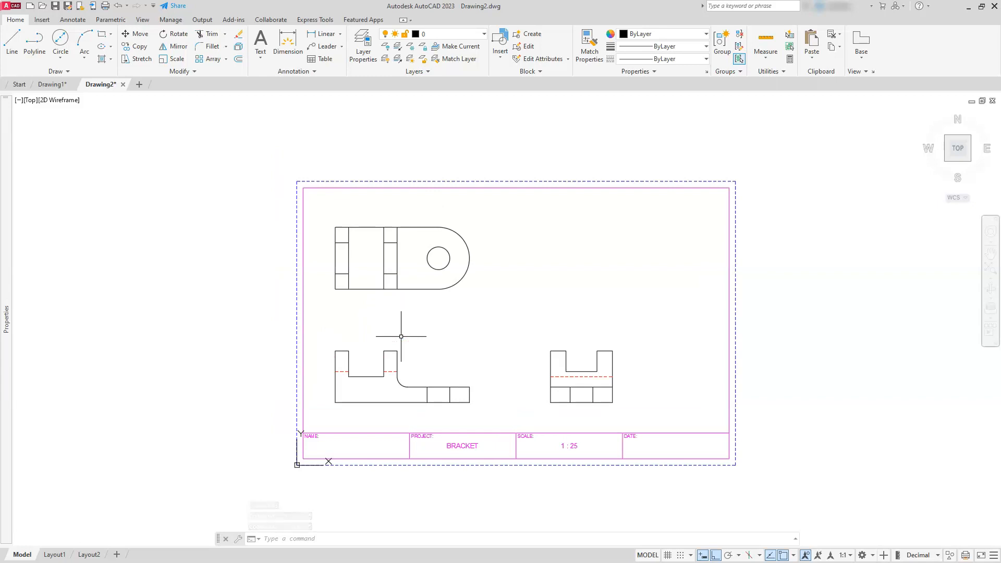
{"action": "left_click", "coordinate": [72, 20]}
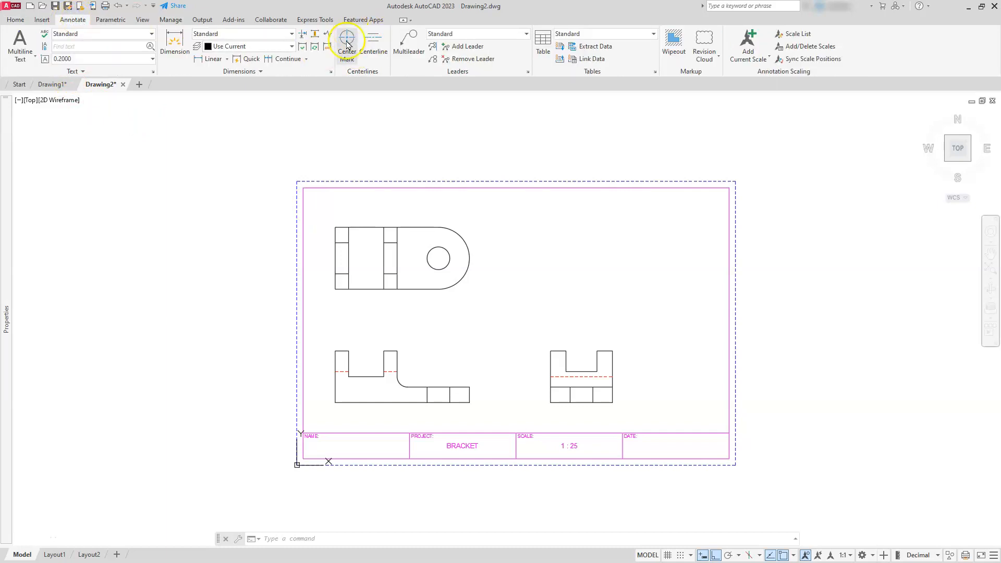
{"action": "left_click", "coordinate": [408, 35]}
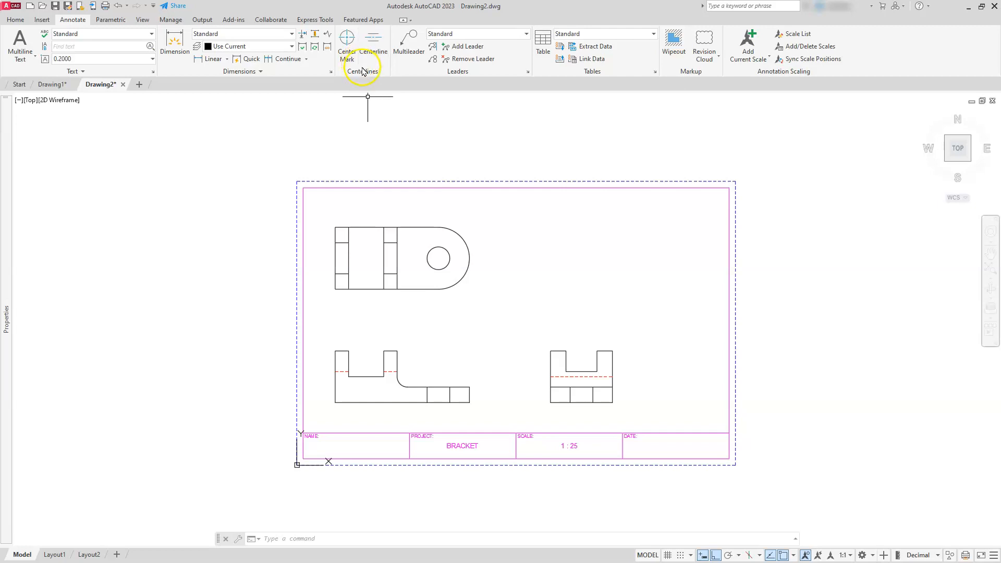
{"action": "scroll", "coordinate": [362, 137], "scroll_direction": "up", "scroll_amount": 2}
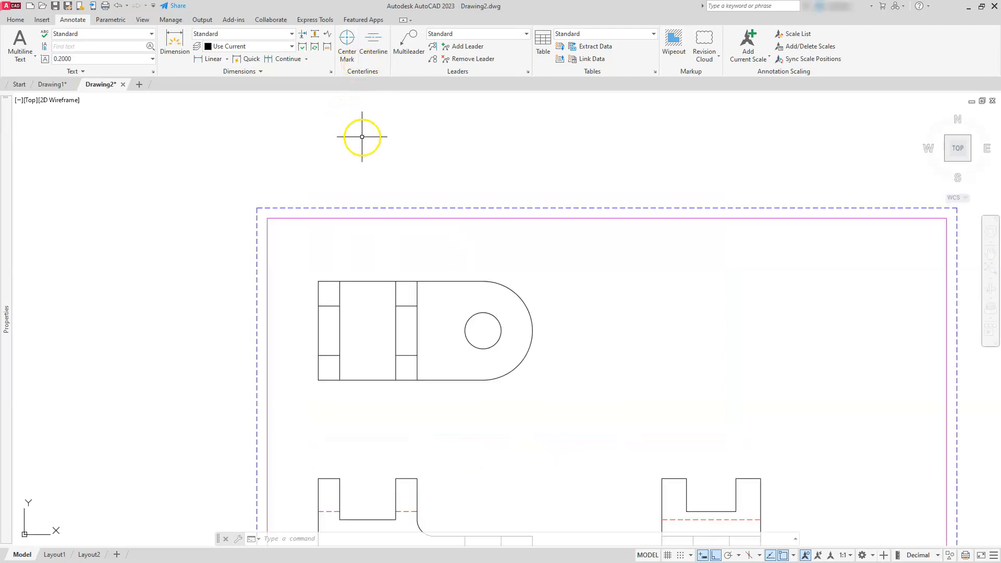
{"action": "left_click", "coordinate": [348, 40]}
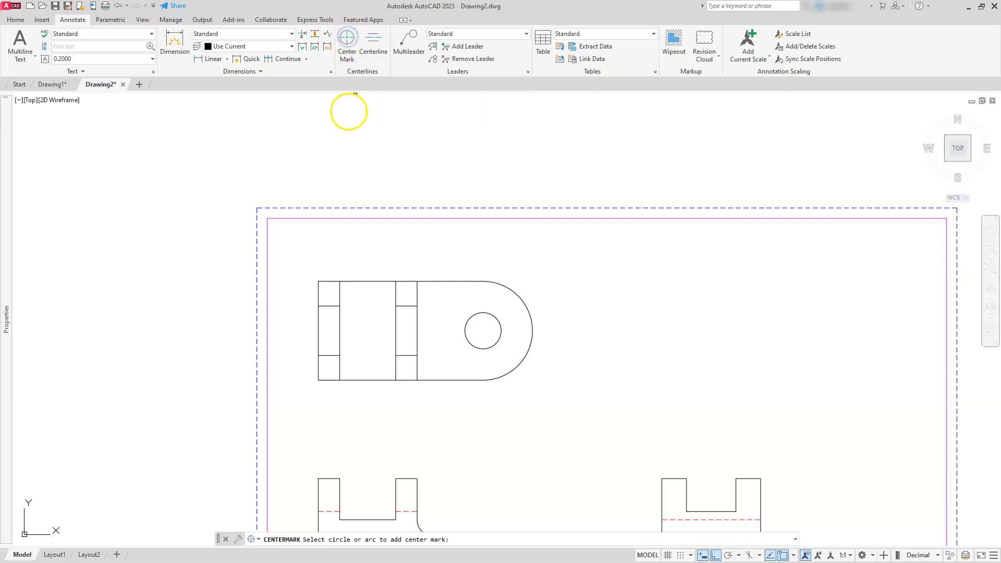
{"action": "left_click", "coordinate": [486, 314]}
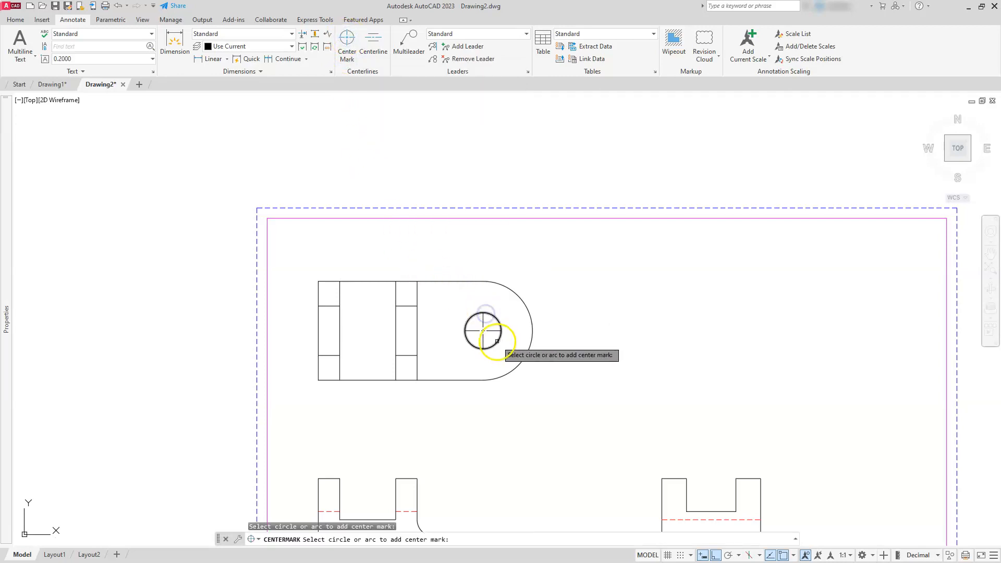
{"action": "key", "text": "Escape"}
{"action": "key", "text": "Escape"}
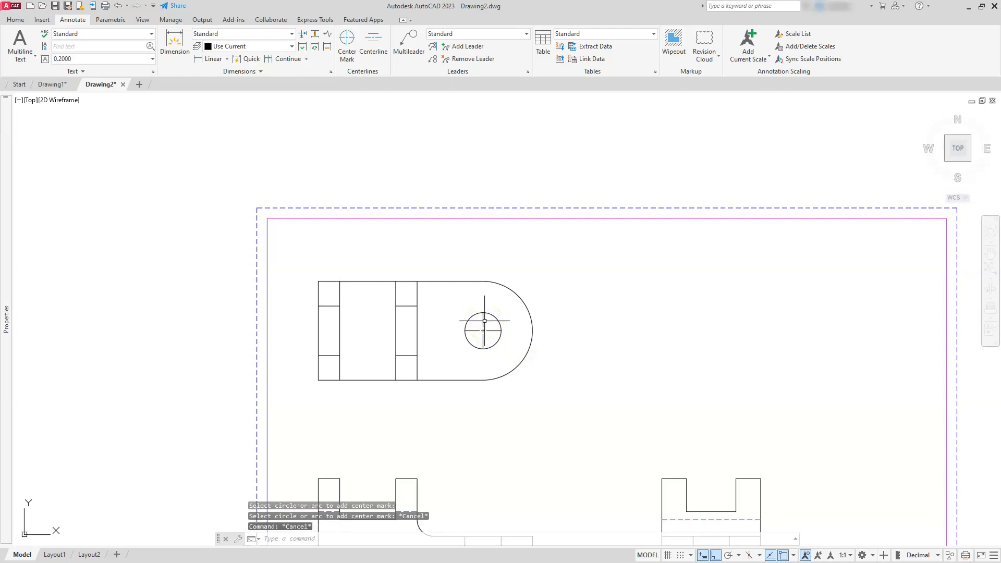
Examine the hole's center mark in the top view up close and delete it
{"action": "scroll", "coordinate": [485, 321], "scroll_direction": "up", "scroll_amount": 8}
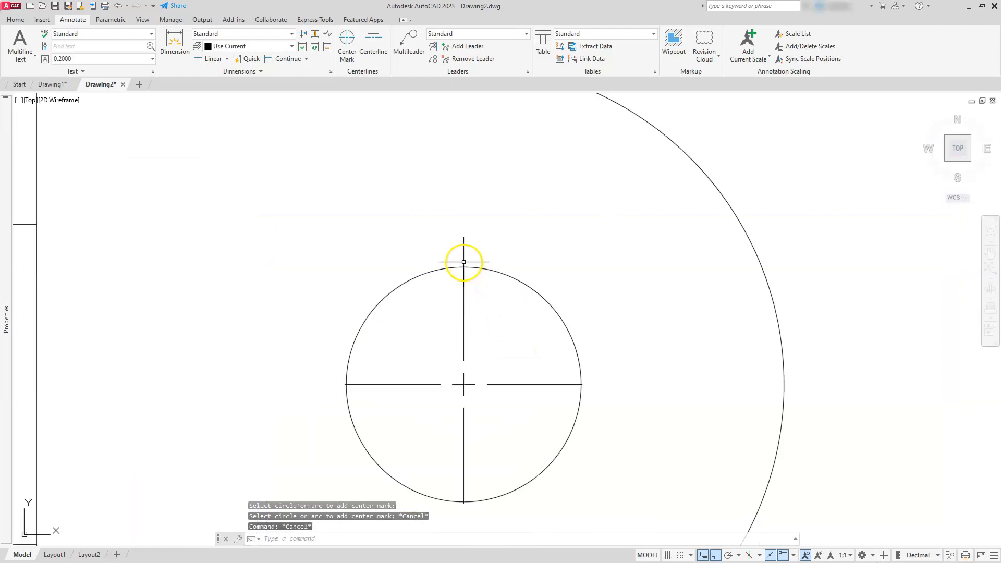
{"action": "scroll", "coordinate": [456, 323], "scroll_direction": "down", "scroll_amount": 4}
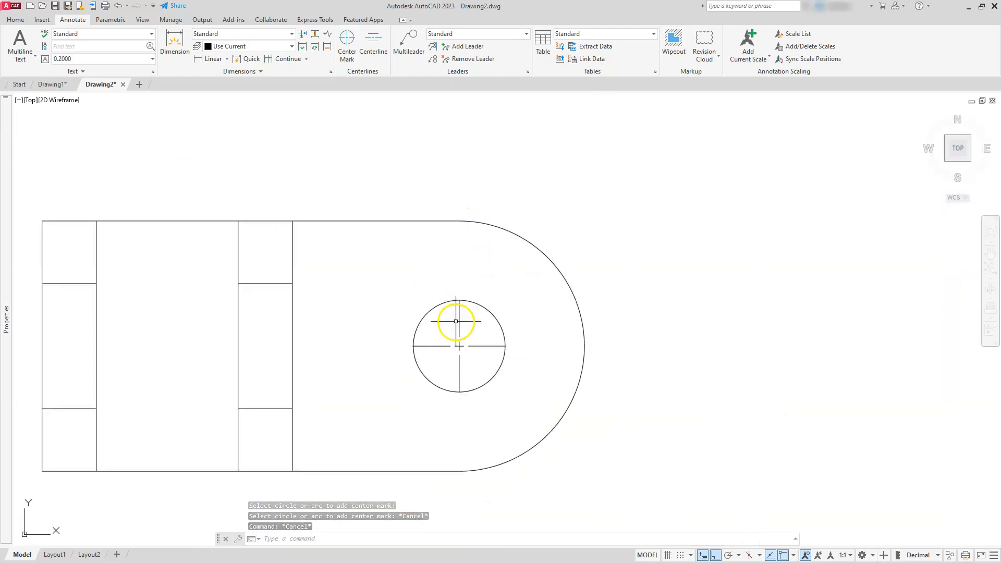
{"action": "left_click", "coordinate": [427, 343]}
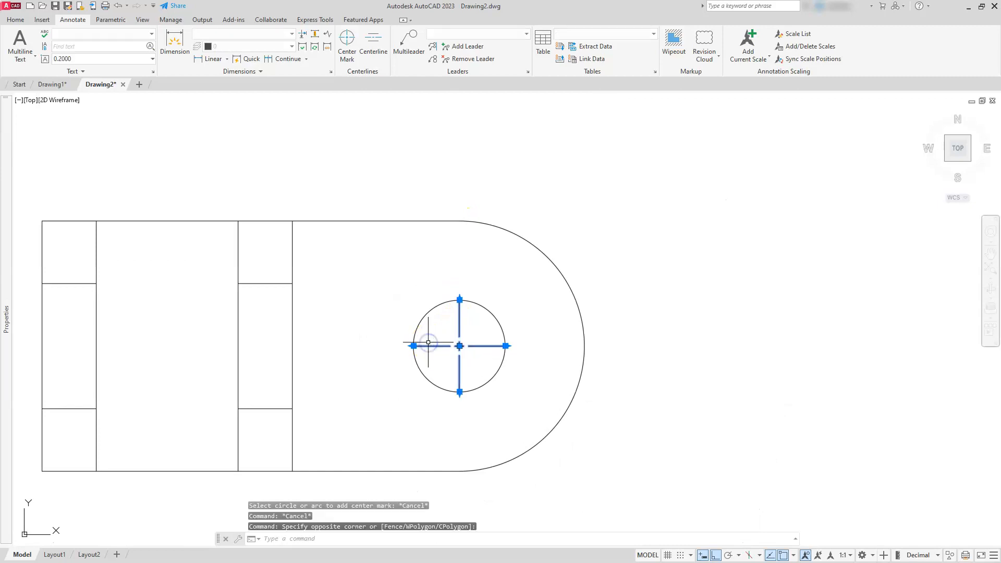
{"action": "left_click", "coordinate": [424, 324]}
{"action": "key", "text": "Delete"}
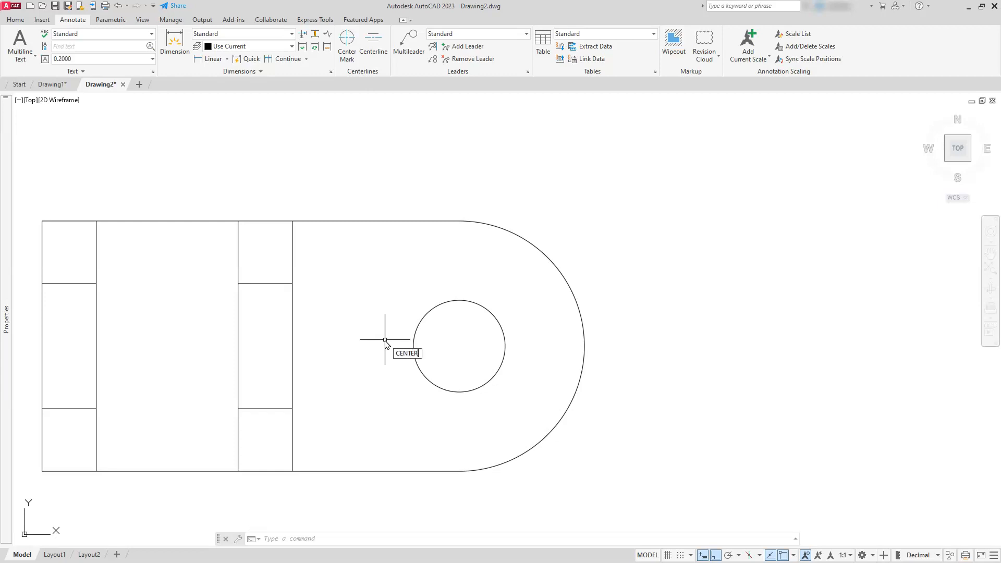
Set the centerline extension variable CENTEREXE to 5
{"action": "type", "text": "E"}
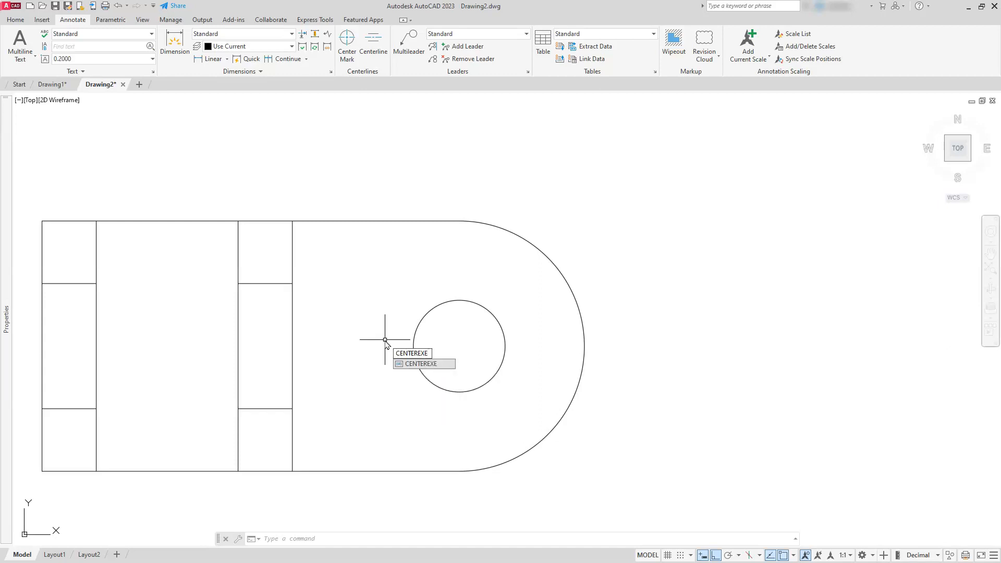
{"action": "type", "text": "XE"}
{"action": "key", "text": "Return"}
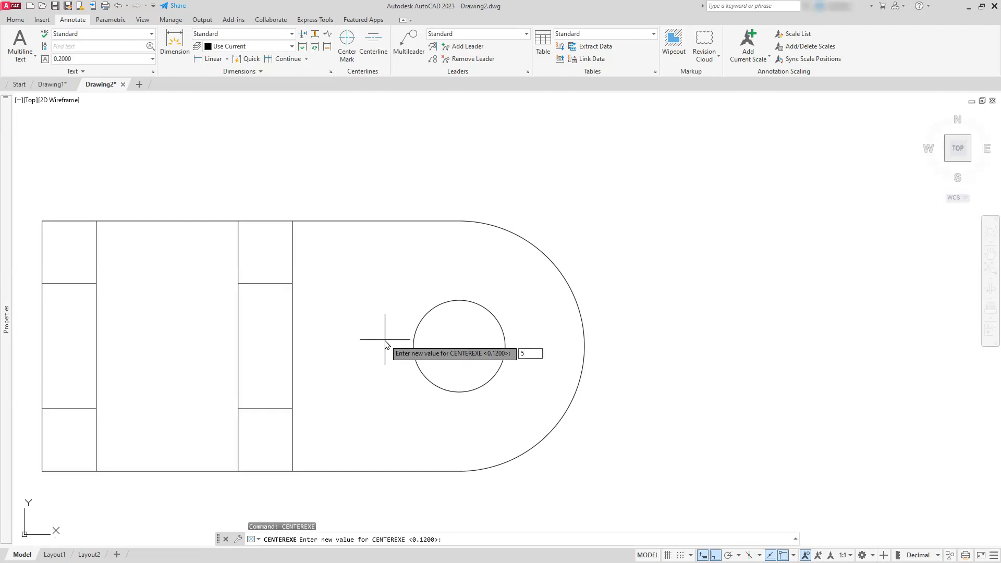
{"action": "key", "text": "Return"}
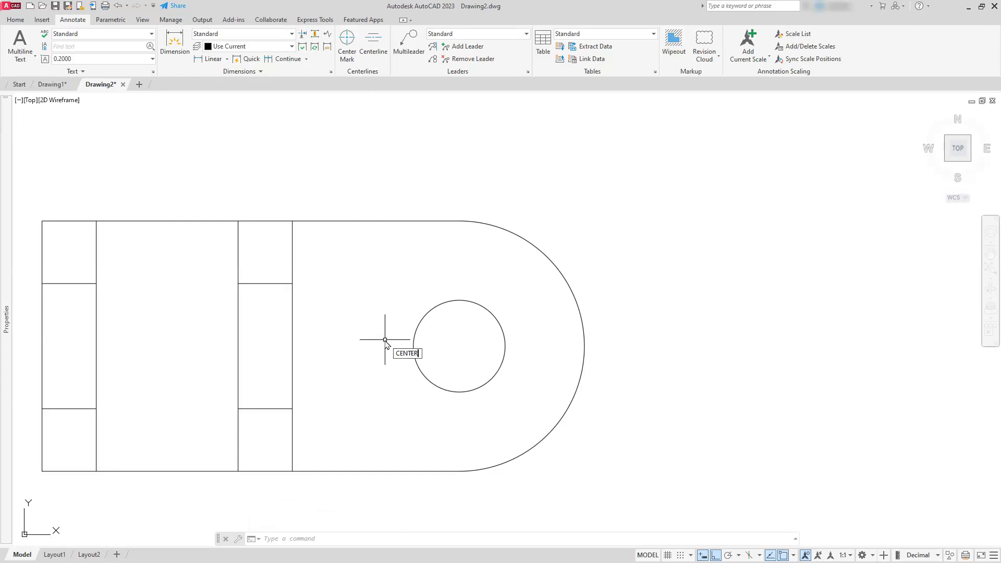
Set the CENTERLAYER variable to CENTER and check that name against the drawing's layer list
{"action": "type", "text": "Y"}
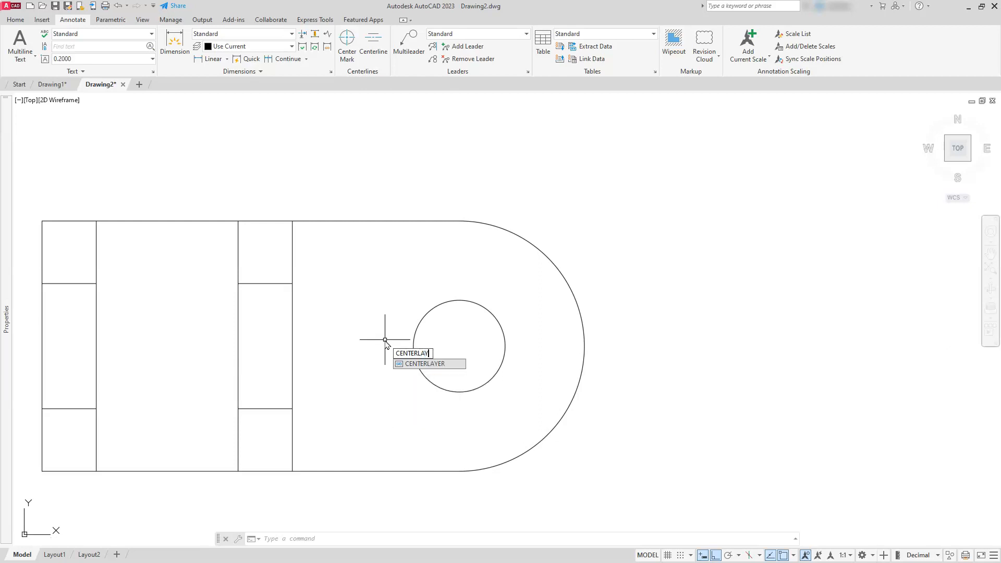
{"action": "type", "text": "ER"}
{"action": "key", "text": "Return"}
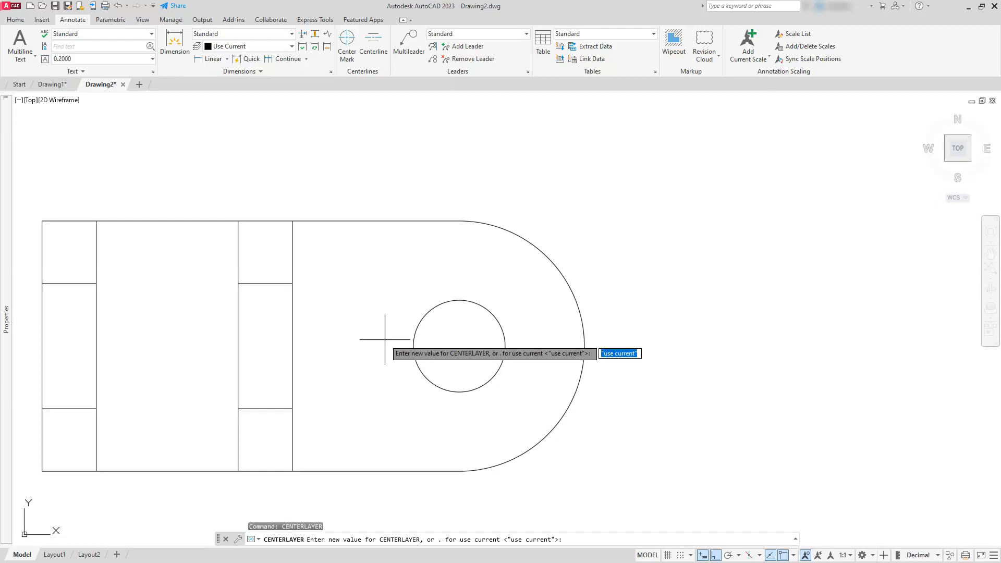
{"action": "key", "text": "Return"}
{"action": "key", "text": "Return"}
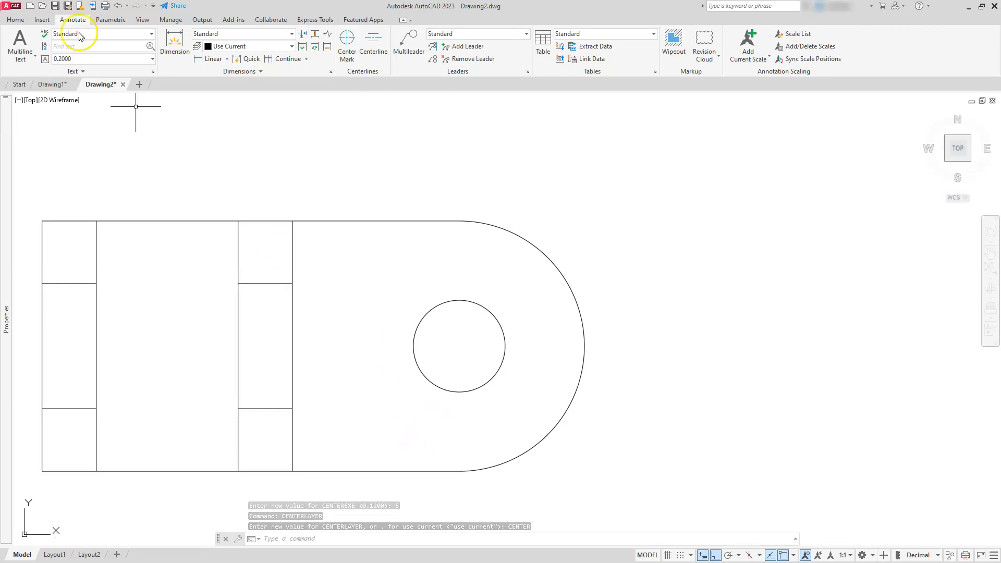
{"action": "left_click", "coordinate": [23, 20]}
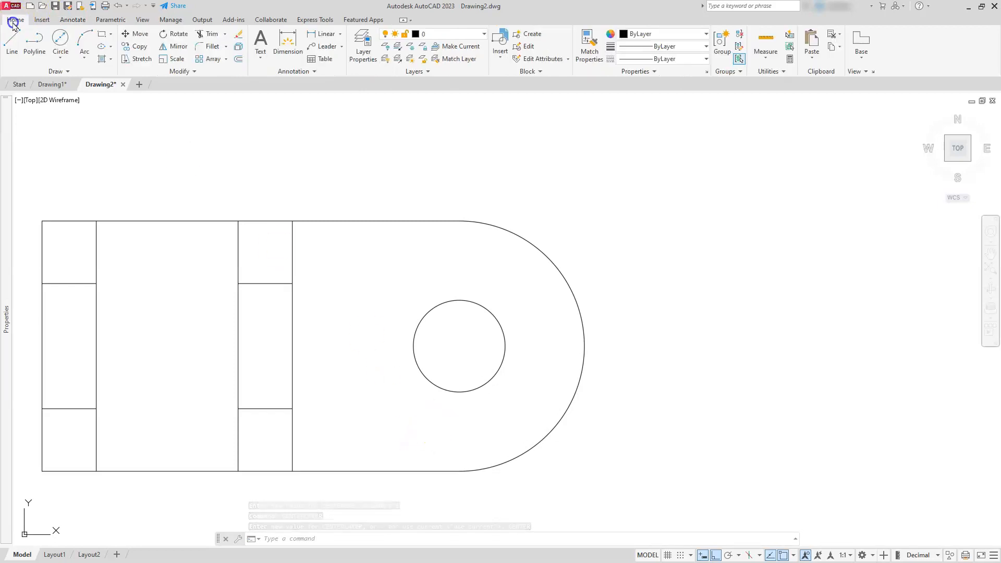
{"action": "left_click", "coordinate": [478, 38]}
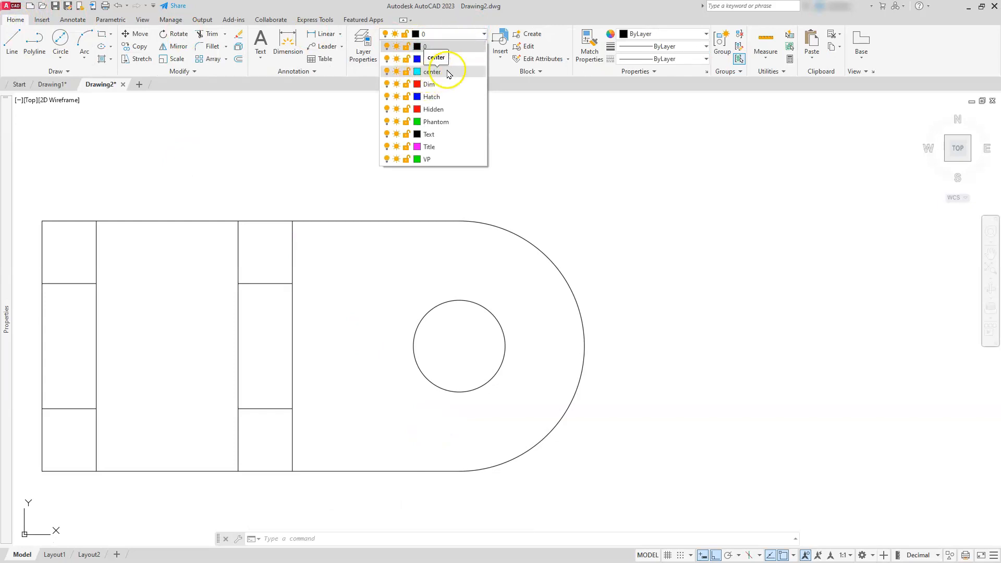
Add a center mark to the hole circle in the top view
{"action": "left_click", "coordinate": [72, 19]}
{"action": "left_click", "coordinate": [348, 42]}
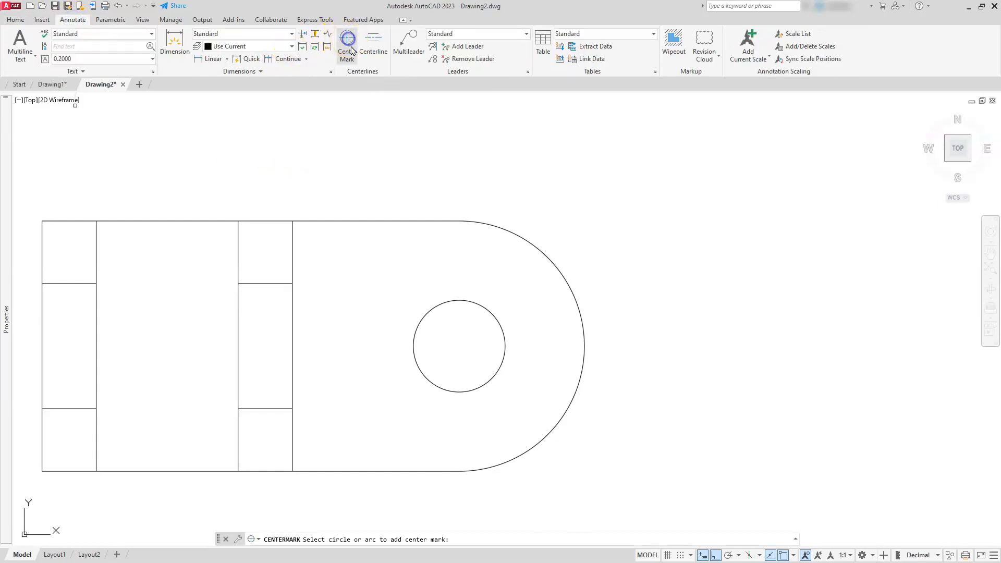
{"action": "left_click", "coordinate": [450, 301]}
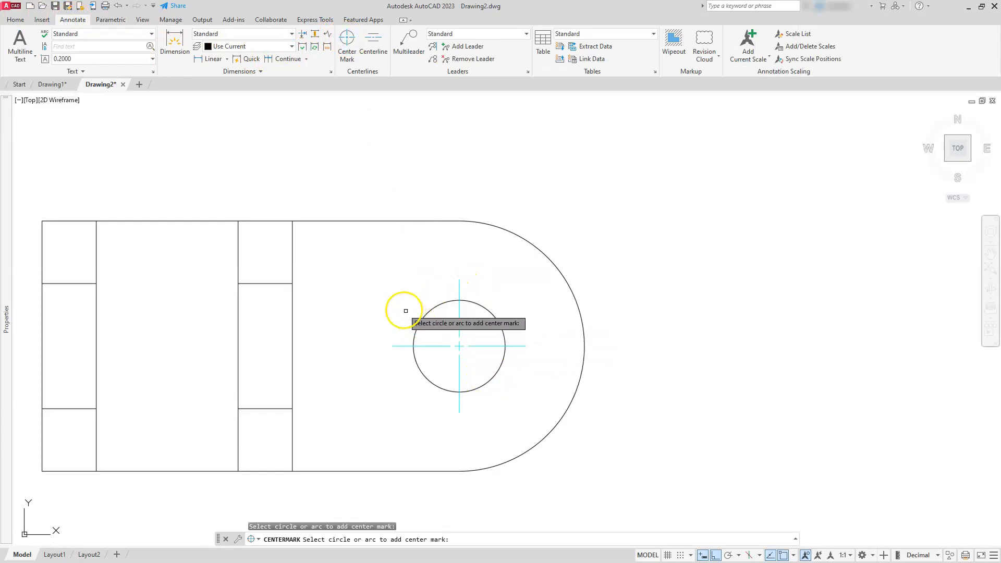
Add a centerline between the two vertical hole edges in the front view
{"action": "scroll", "coordinate": [334, 268], "scroll_direction": "down", "scroll_amount": 3}
{"action": "middle_click_drag", "start_coordinate": [335, 385], "coordinate": [358, 139]}
{"action": "scroll", "coordinate": [422, 217], "scroll_direction": "up", "scroll_amount": 5}
{"action": "scroll", "coordinate": [425, 219], "scroll_direction": "down", "scroll_amount": 2}
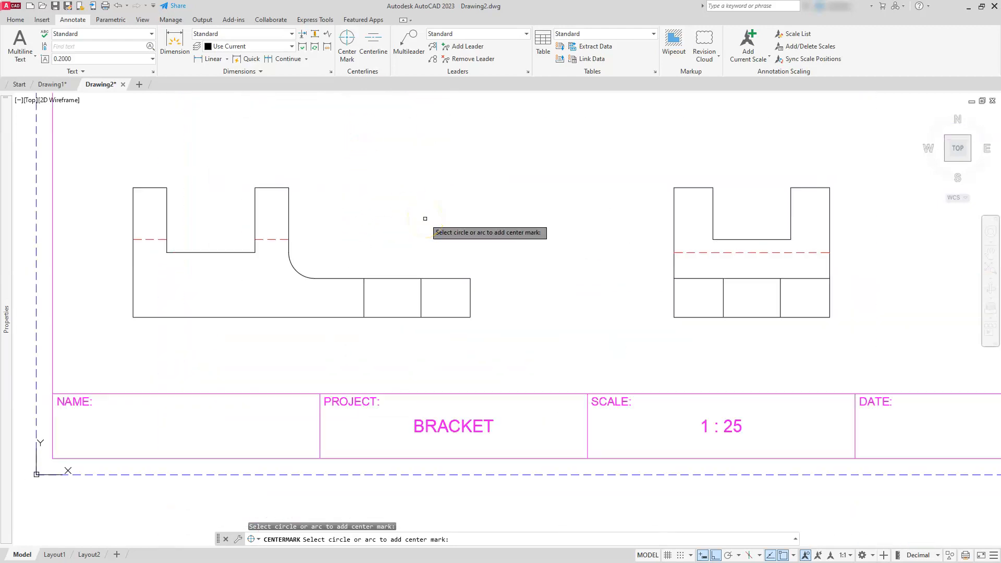
{"action": "left_click", "coordinate": [373, 40]}
{"action": "left_click", "coordinate": [364, 293]}
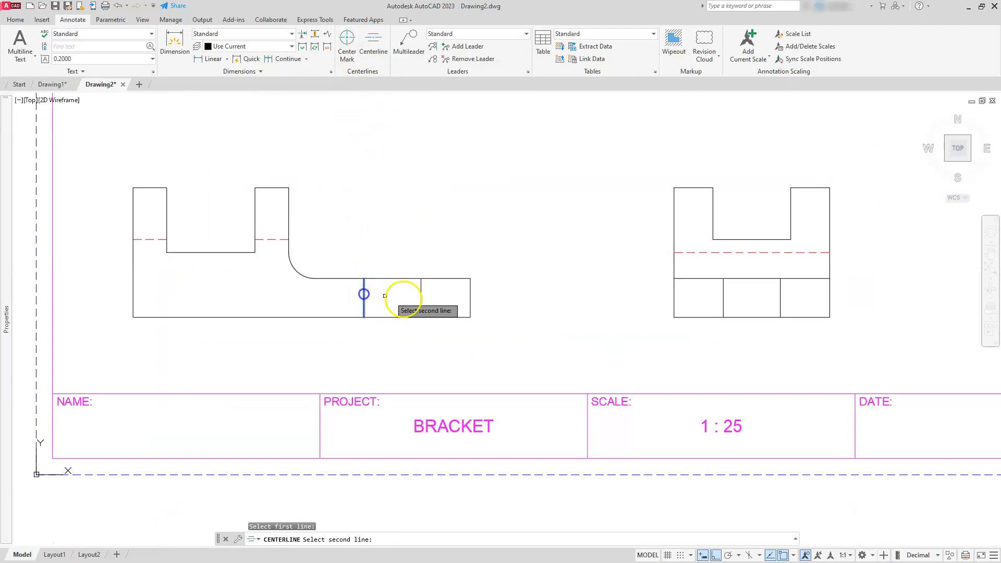
{"action": "left_click", "coordinate": [420, 297]}
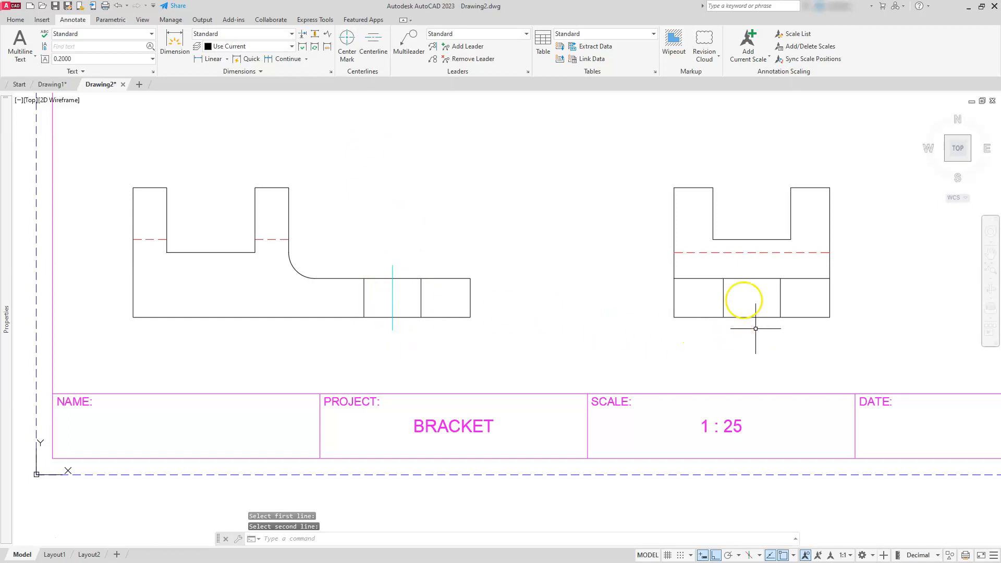
Add a centerline between the two vertical hole edges in the side view and end the command
{"action": "left_click", "coordinate": [381, 42]}
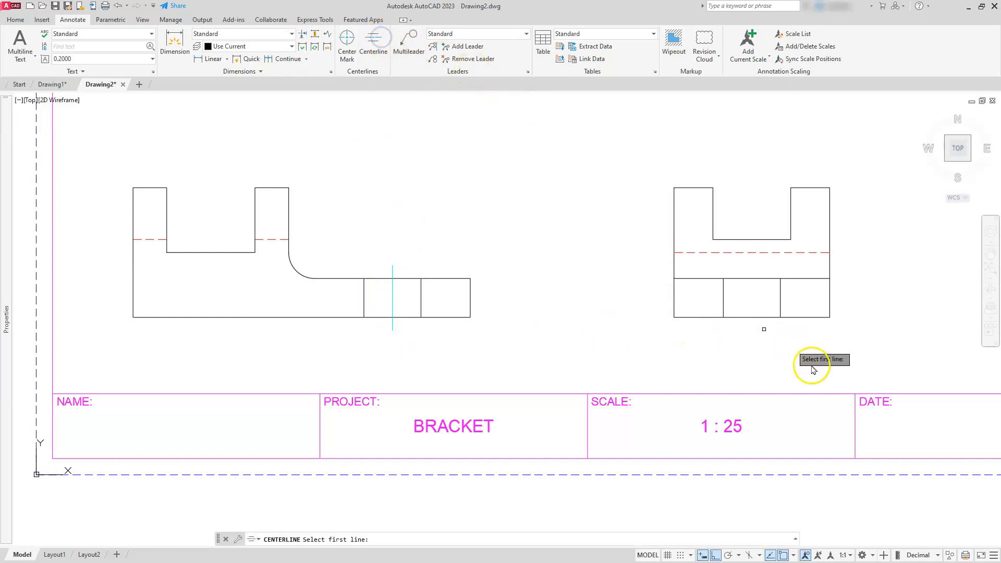
{"action": "left_click", "coordinate": [723, 294]}
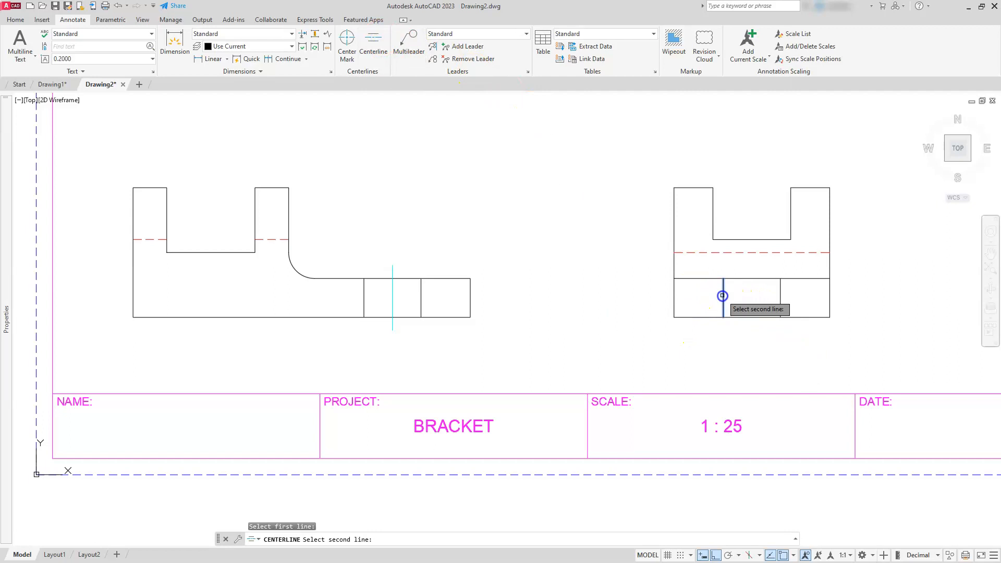
{"action": "left_click", "coordinate": [781, 295]}
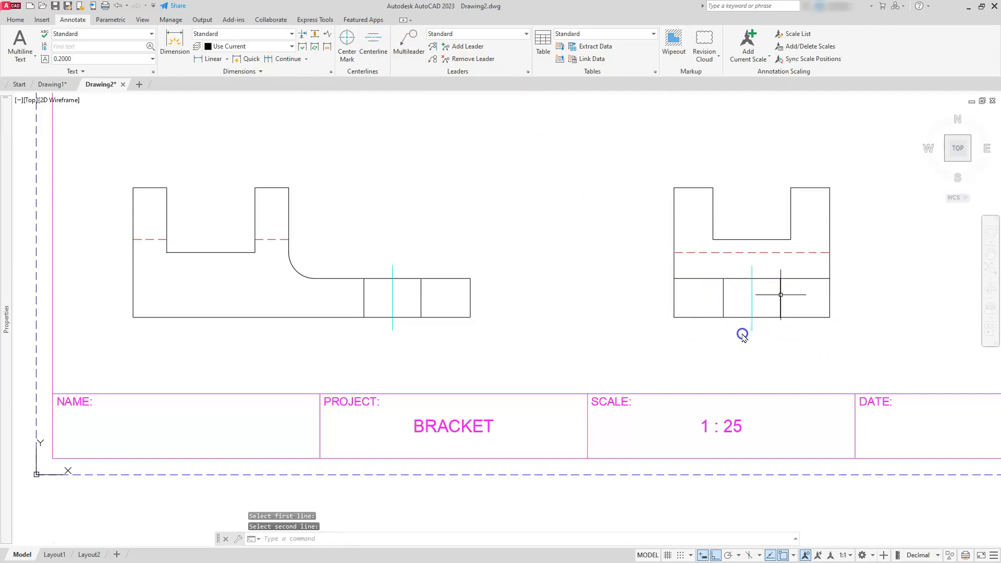
{"action": "key", "text": "Escape"}
{"action": "key", "text": "Escape"}
{"action": "key", "text": "Escape"}
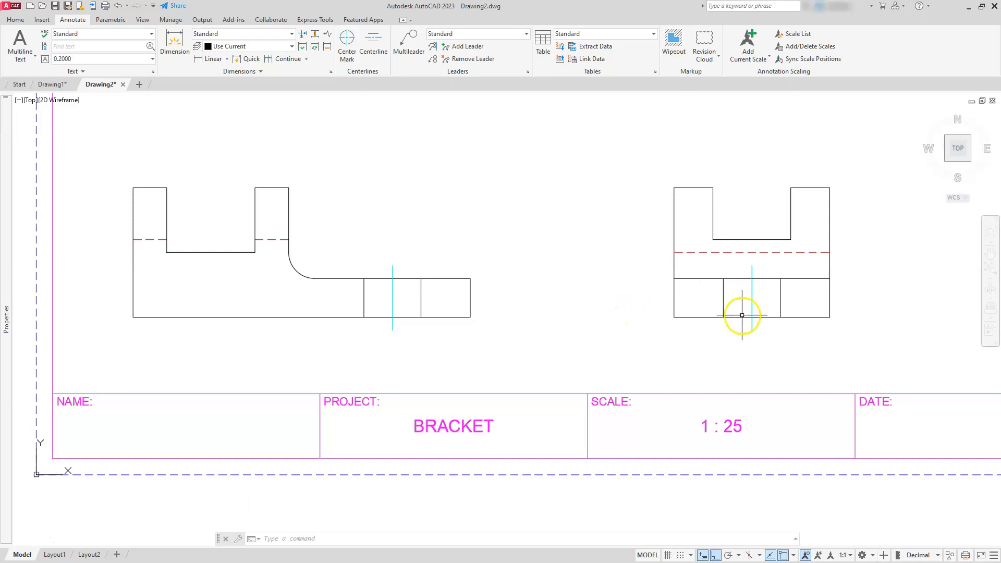
Set the linetype scale of the front and side views' hole centerlines to 0.75 and clear the selection
{"action": "left_click", "coordinate": [752, 303]}
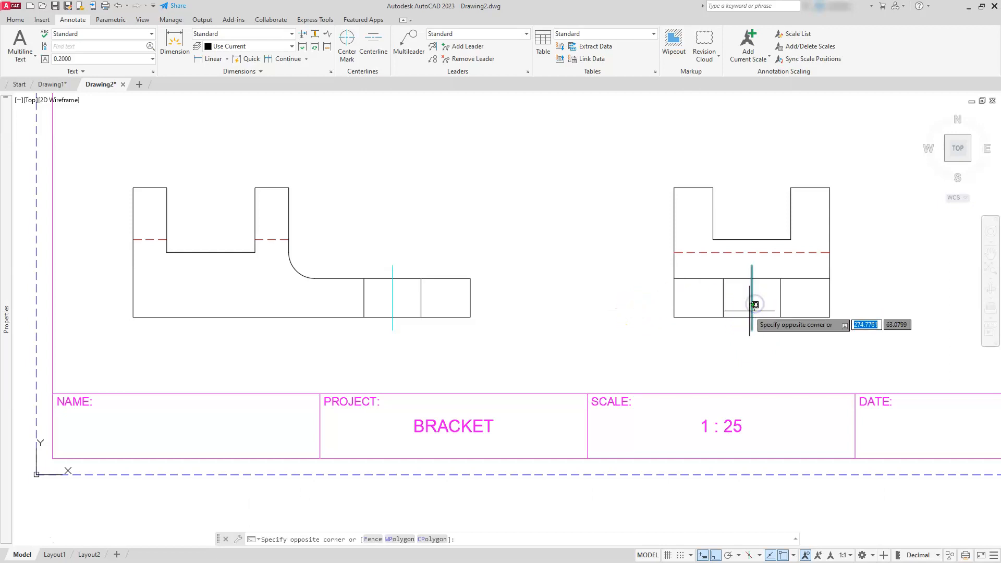
{"action": "left_click", "coordinate": [748, 311]}
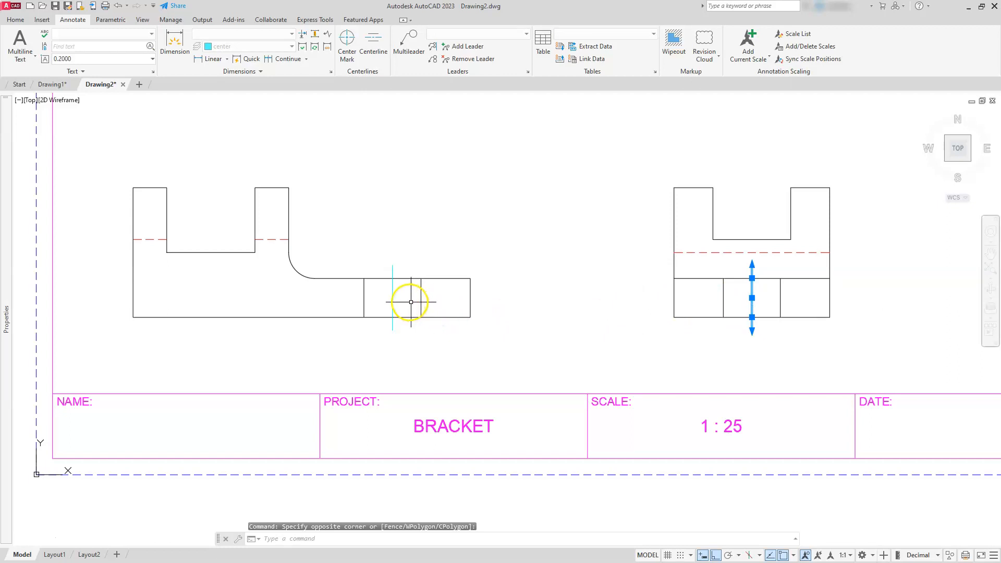
{"action": "left_click", "coordinate": [394, 296]}
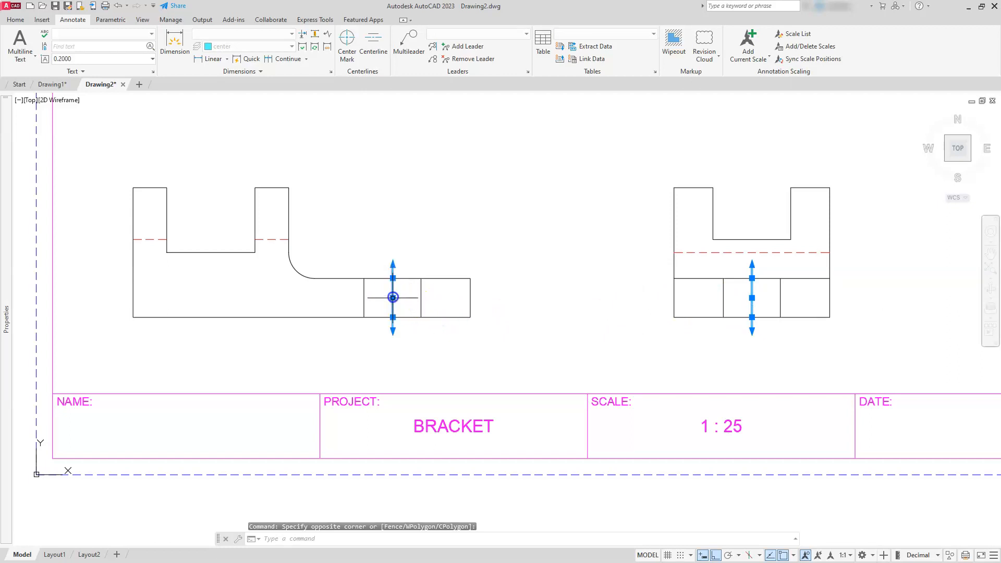
{"action": "mouse_move", "coordinate": [4, 252]}
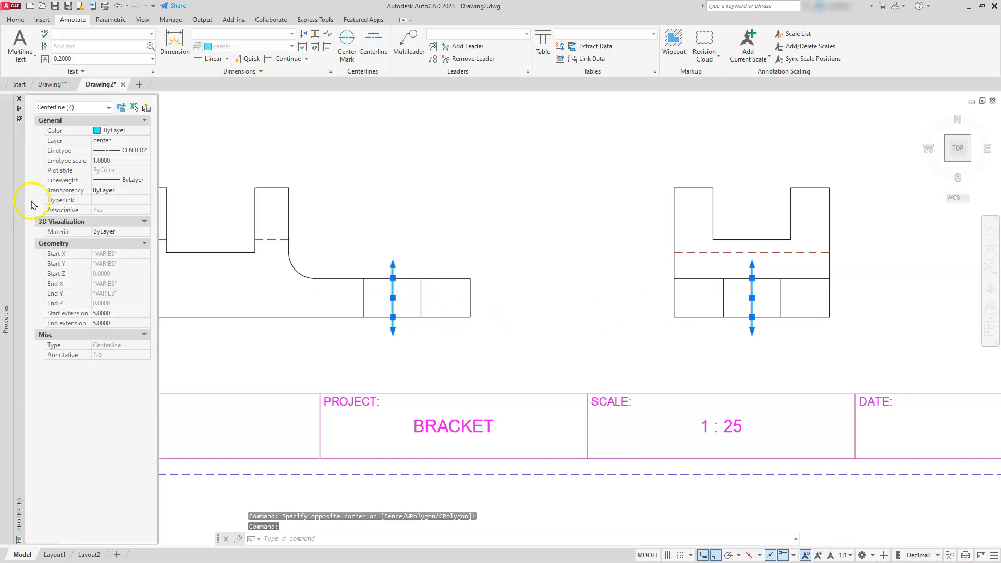
{"action": "left_click", "coordinate": [108, 160]}
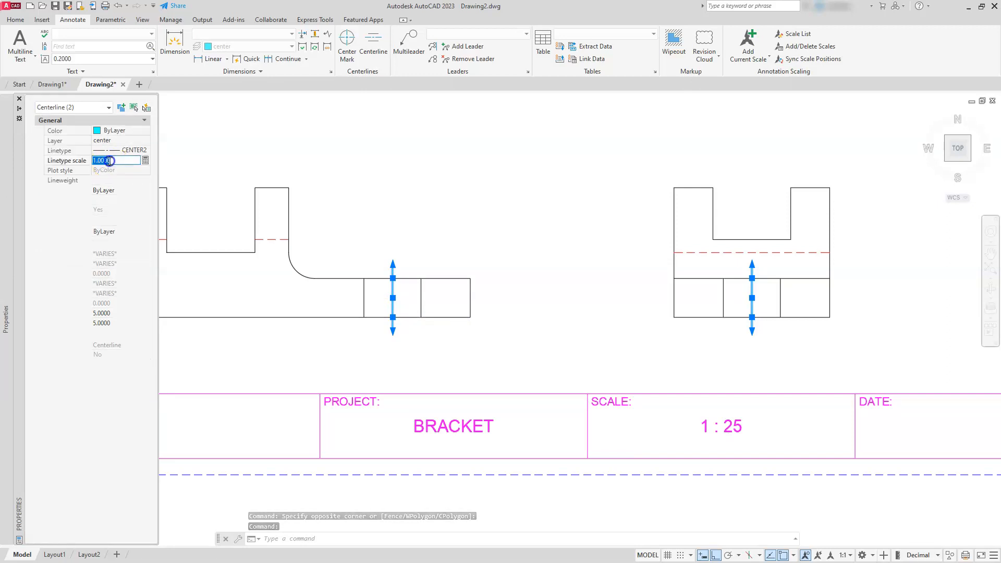
{"action": "key", "text": "BackSpace"}
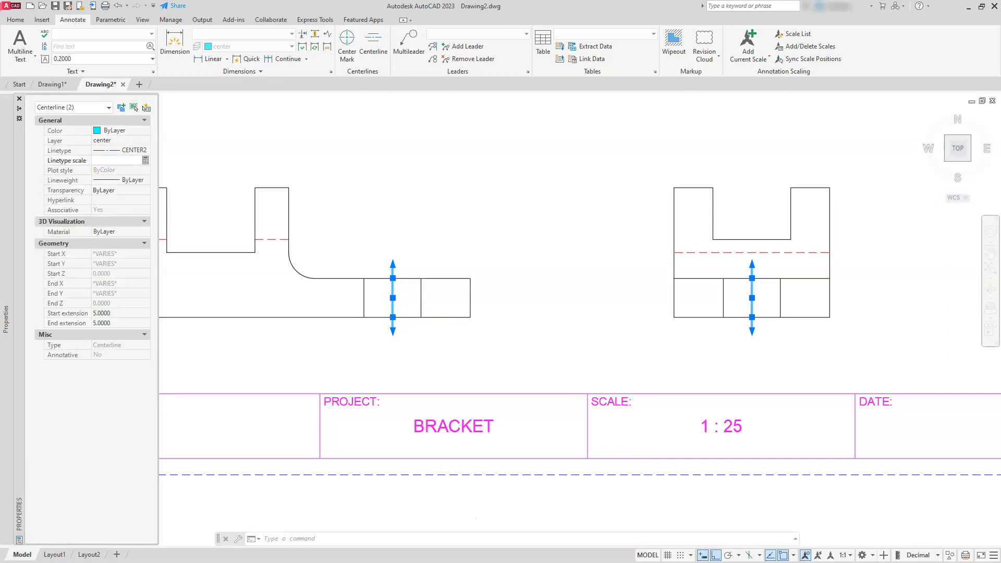
{"action": "key", "text": "Return"}
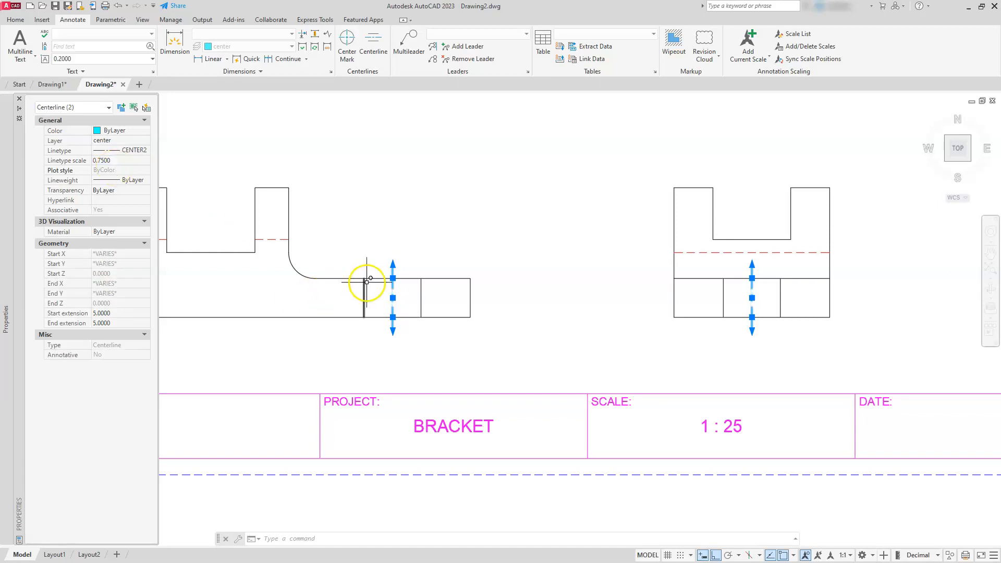
{"action": "key", "text": "ctrl+1"}
{"action": "key", "text": "Escape"}
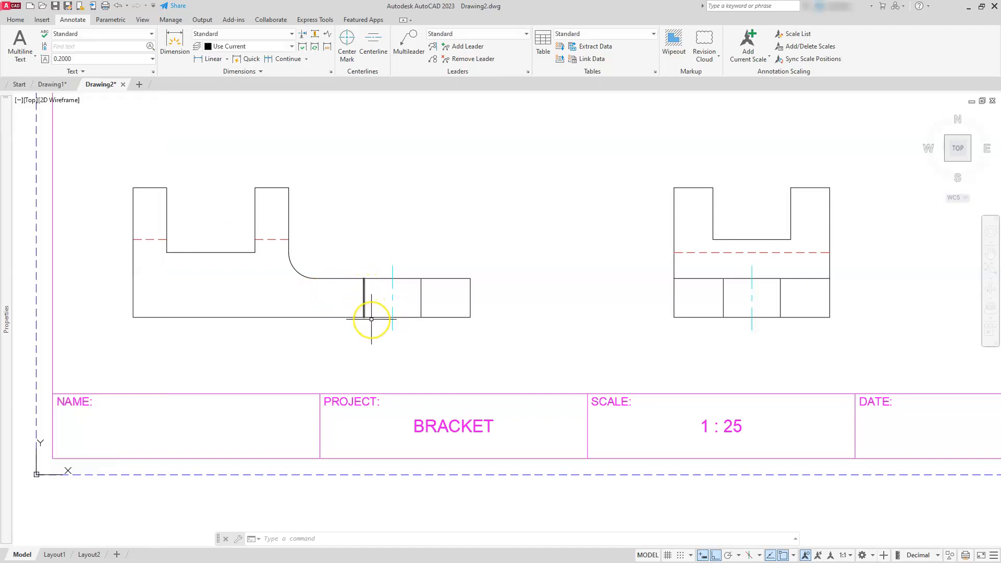
Check the front view's hole centerline up close and set the layer for new dimensions to Dim
{"action": "scroll", "coordinate": [368, 312], "scroll_direction": "up", "scroll_amount": 6}
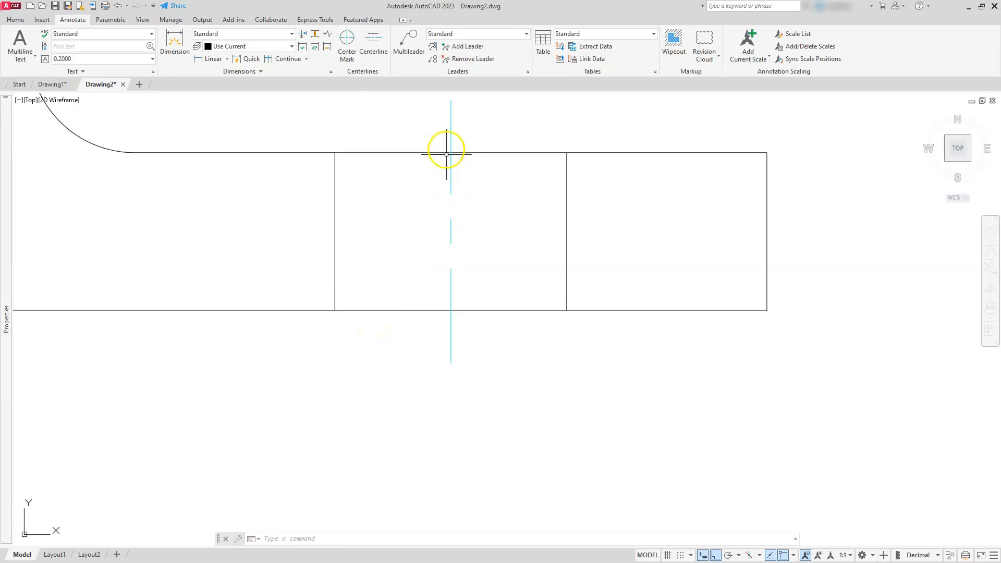
{"action": "scroll", "coordinate": [450, 316], "scroll_direction": "down", "scroll_amount": 4}
{"action": "scroll", "coordinate": [450, 316], "scroll_direction": "down", "scroll_amount": 4}
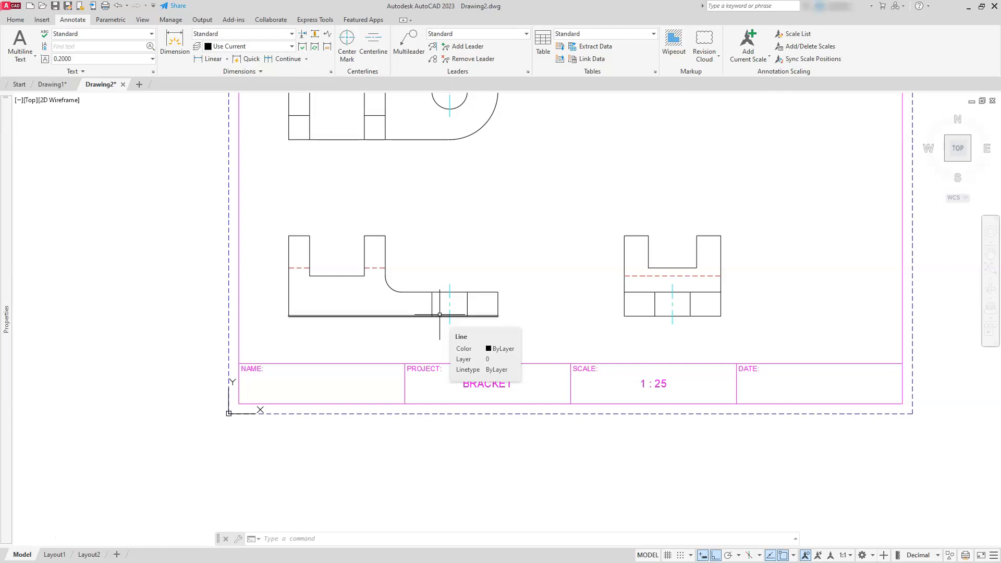
{"action": "middle_click_drag", "start_coordinate": [439, 315], "coordinate": [487, 403]}
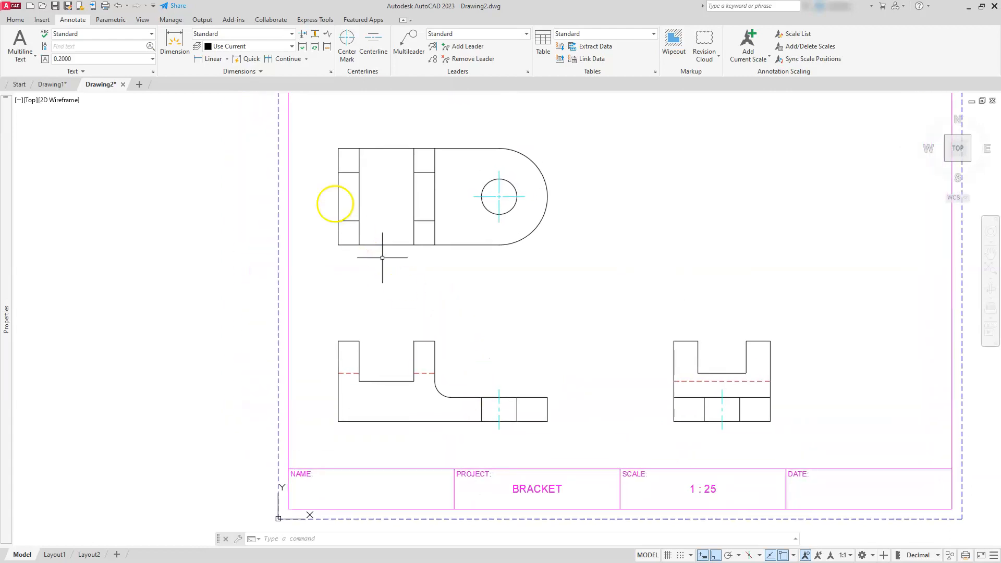
{"action": "left_click", "coordinate": [231, 47]}
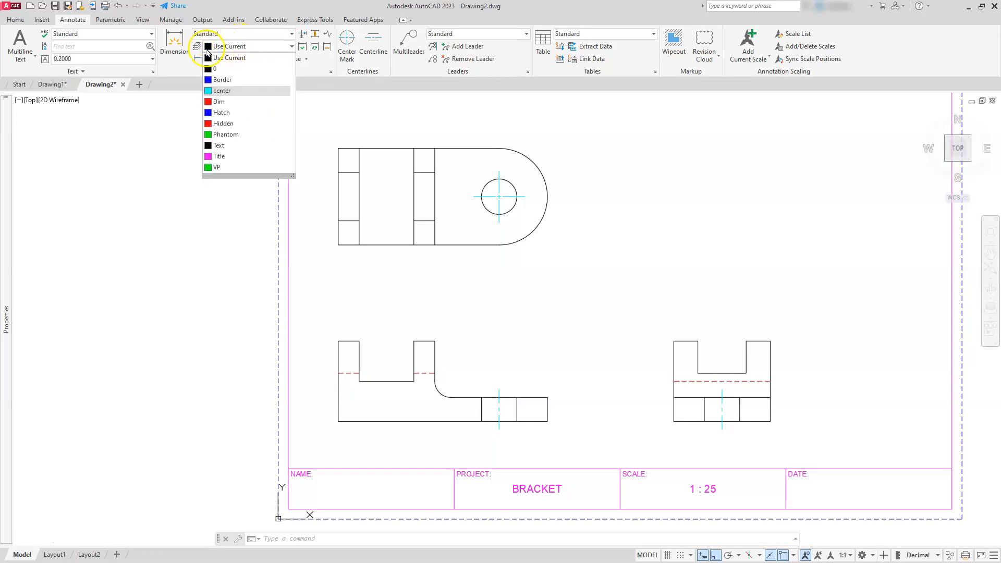
{"action": "left_click", "coordinate": [221, 103]}
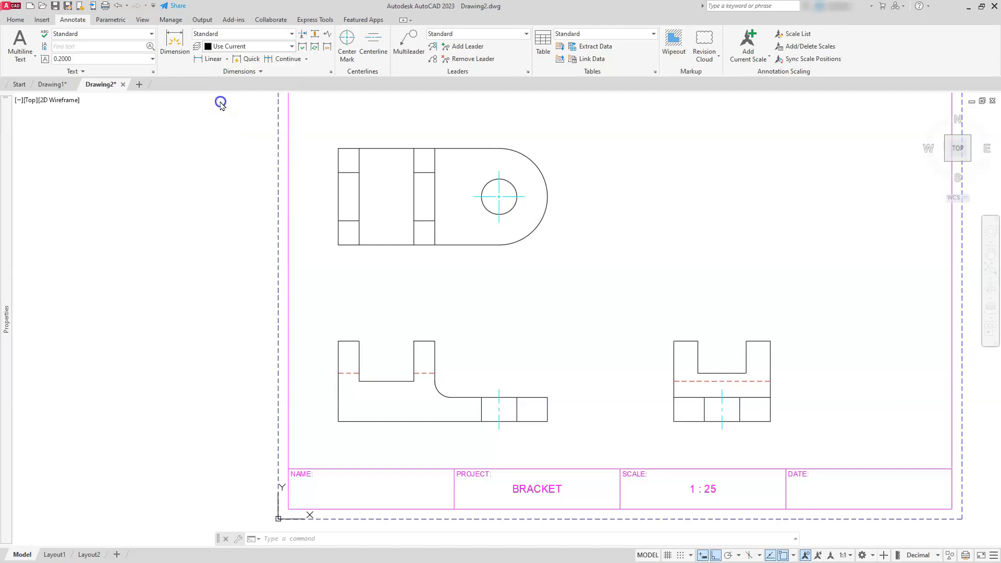
{"action": "left_click", "coordinate": [221, 107]}
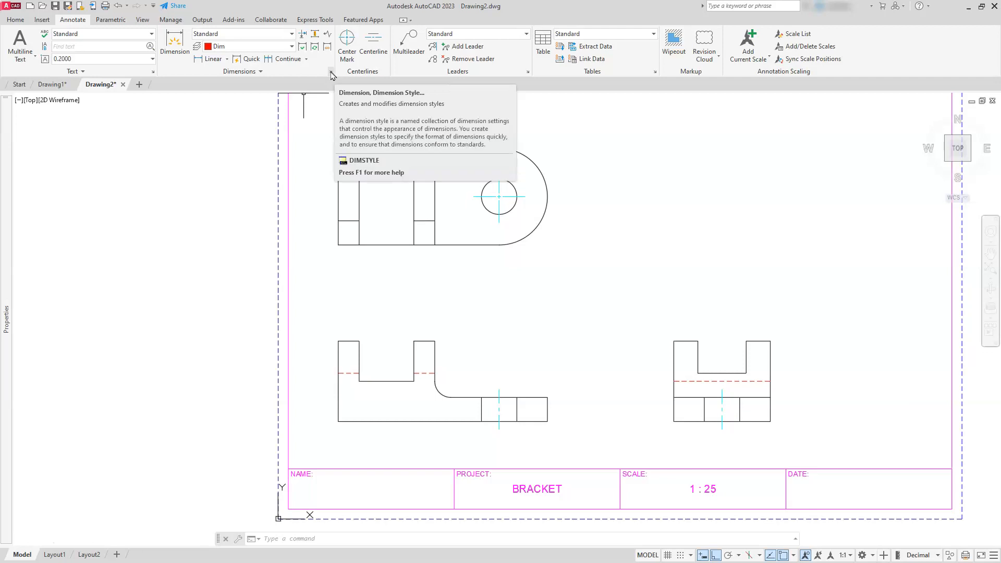
Modify the Standard dimension style, reviewing its line settings and setting its center marks to None
{"action": "left_click", "coordinate": [331, 73]}
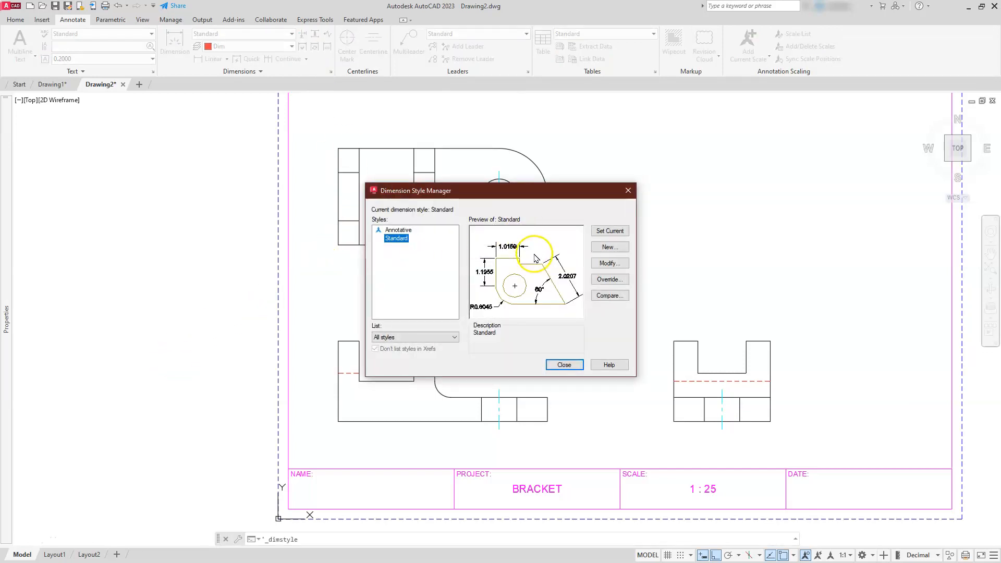
{"action": "left_click", "coordinate": [607, 265]}
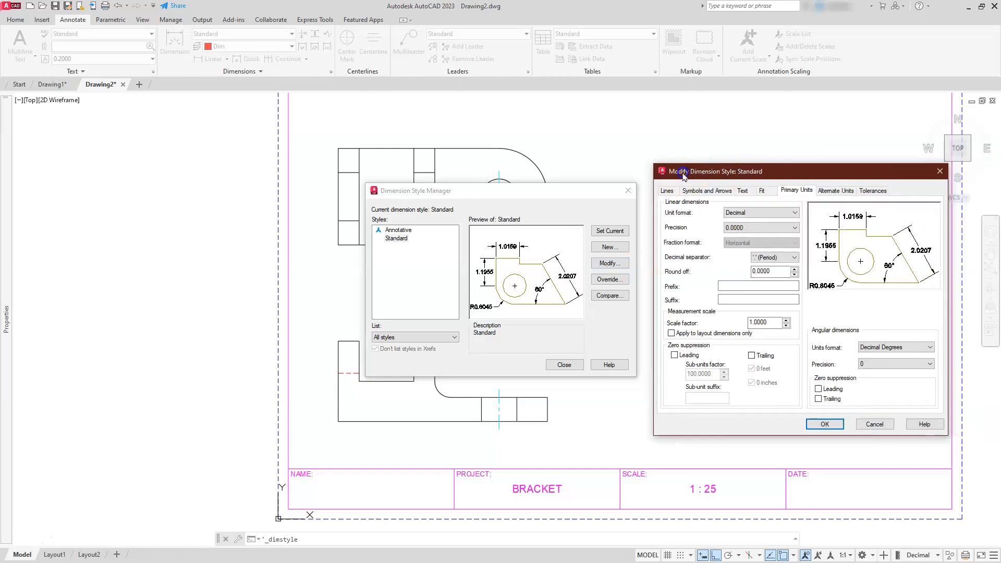
{"action": "left_click", "coordinate": [642, 161]}
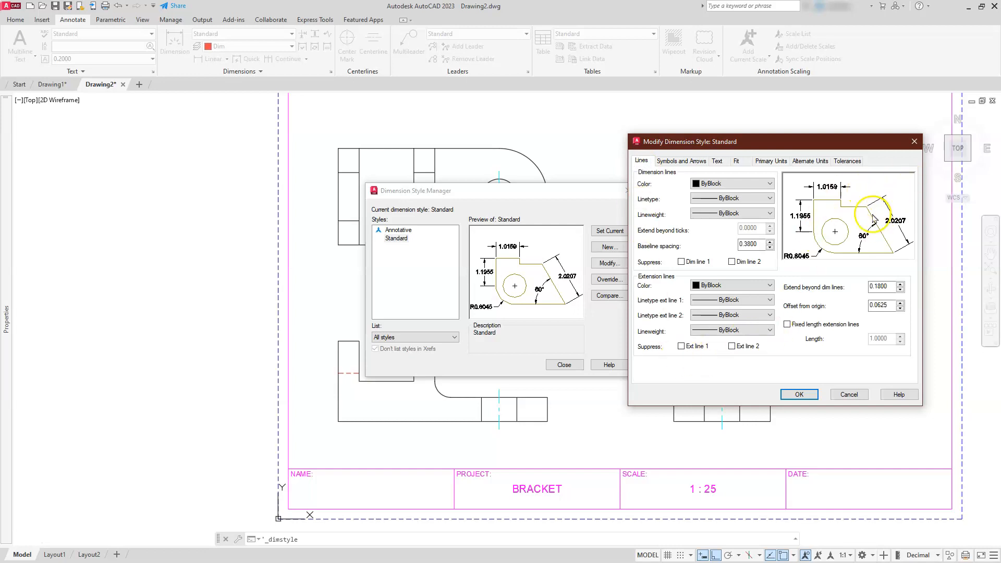
{"action": "left_click", "coordinate": [671, 161]}
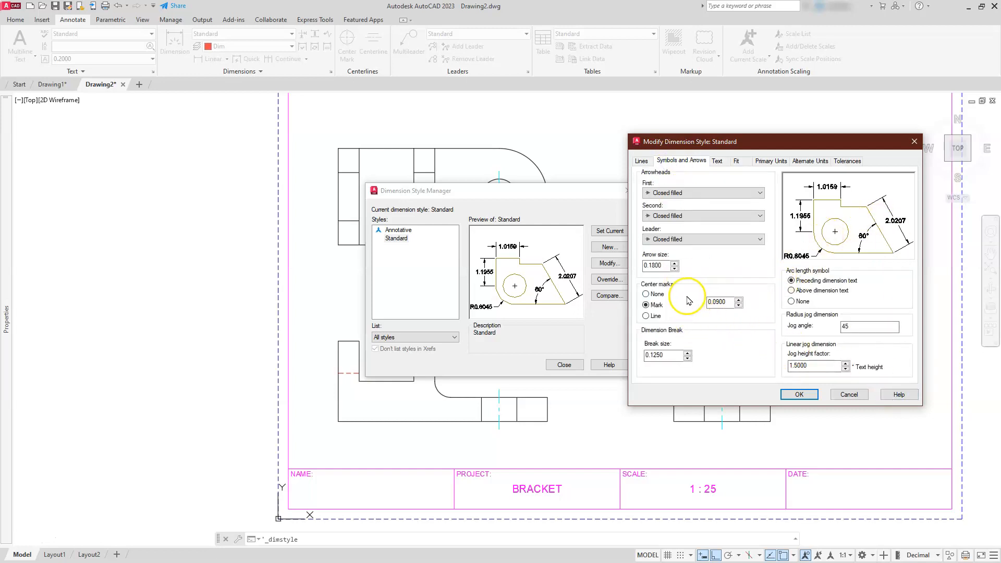
{"action": "left_click", "coordinate": [646, 295]}
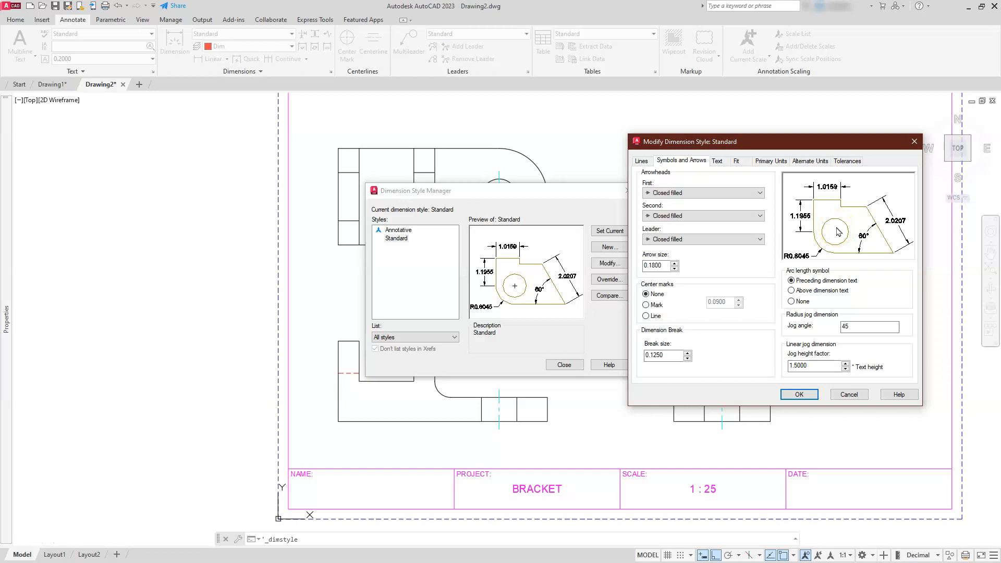
Set the Standard dimension style's text height to 0.125 and enter a new overall scale for its dimension features
{"action": "left_click", "coordinate": [718, 162]}
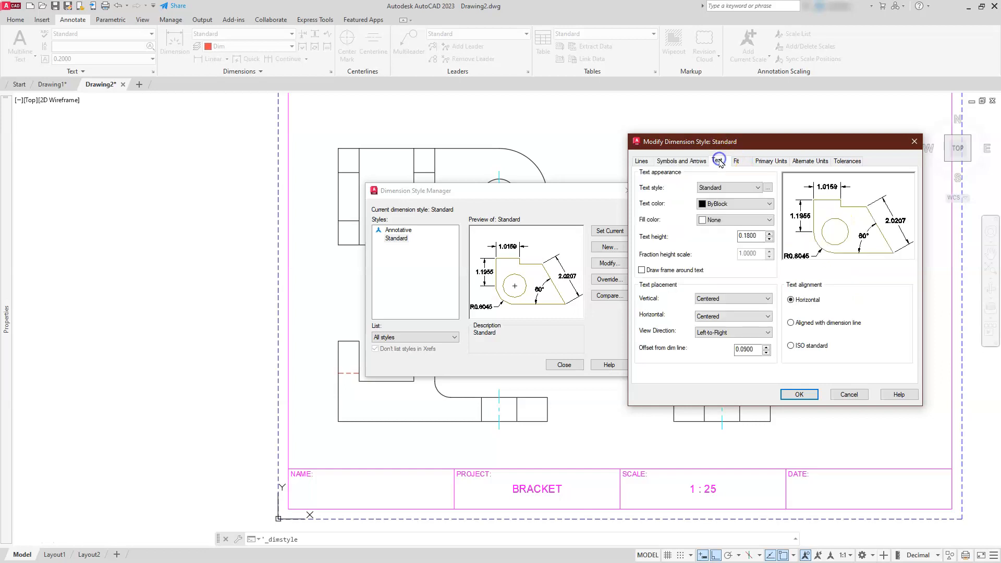
{"action": "left_click_drag", "start_coordinate": [760, 236], "coordinate": [728, 230]}
{"action": "key", "text": "BackSpace"}
{"action": "left_click", "coordinate": [738, 162]}
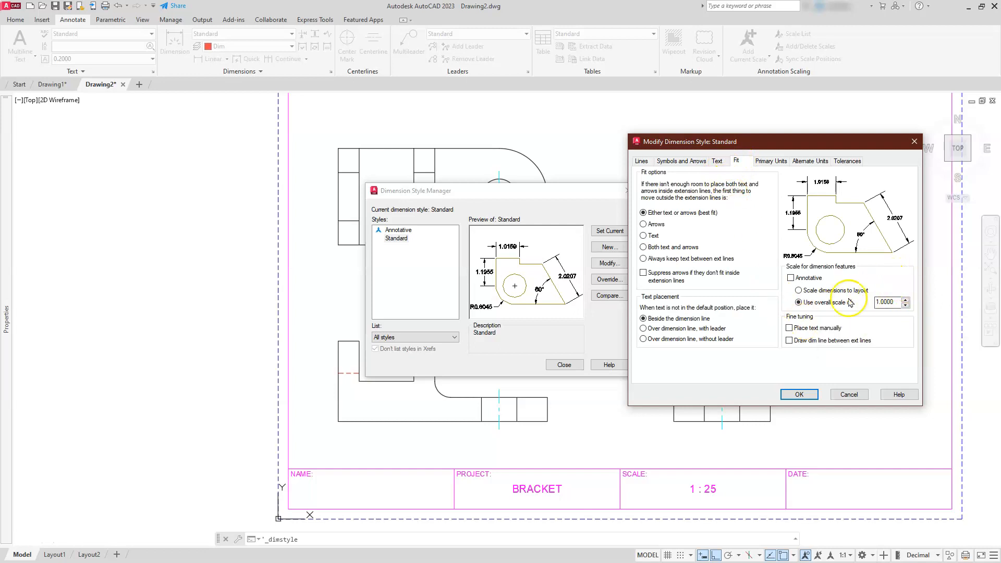
{"action": "left_click", "coordinate": [895, 301]}
Set the linear dimension precision of the Standard style to 0, save the style and close the style manager
{"action": "left_click", "coordinate": [764, 162]}
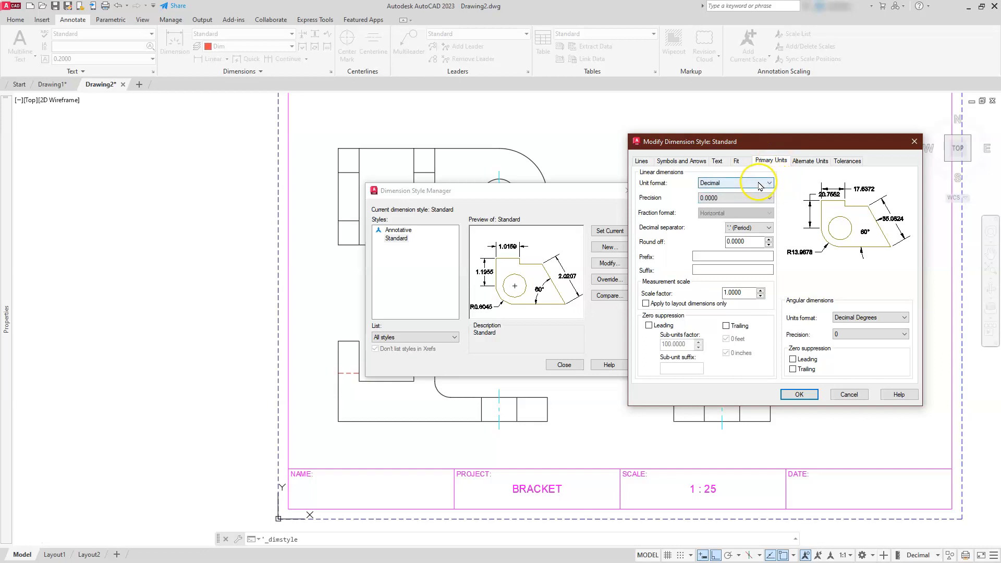
{"action": "left_click", "coordinate": [751, 198]}
{"action": "left_click", "coordinate": [725, 207]}
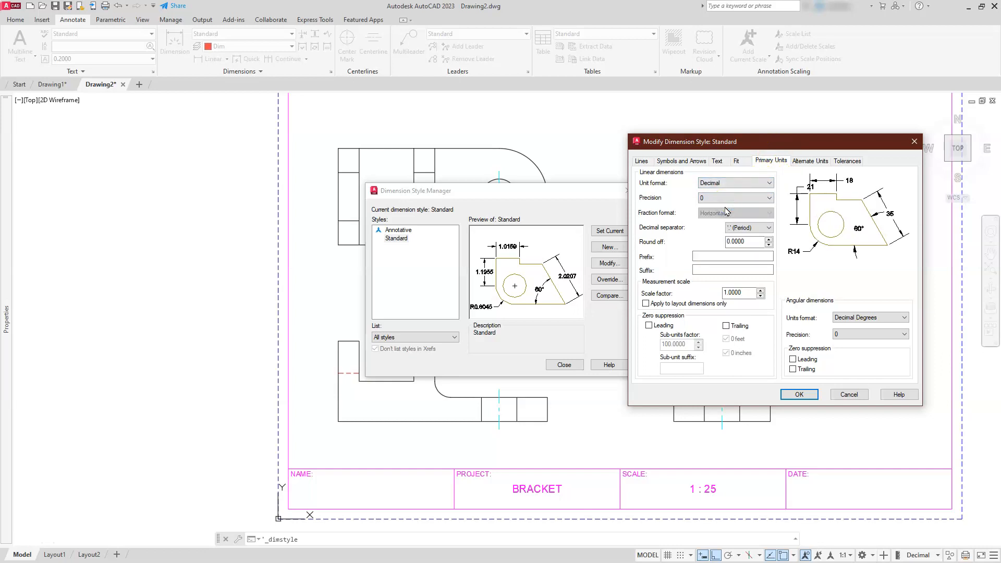
{"action": "left_click", "coordinate": [807, 397]}
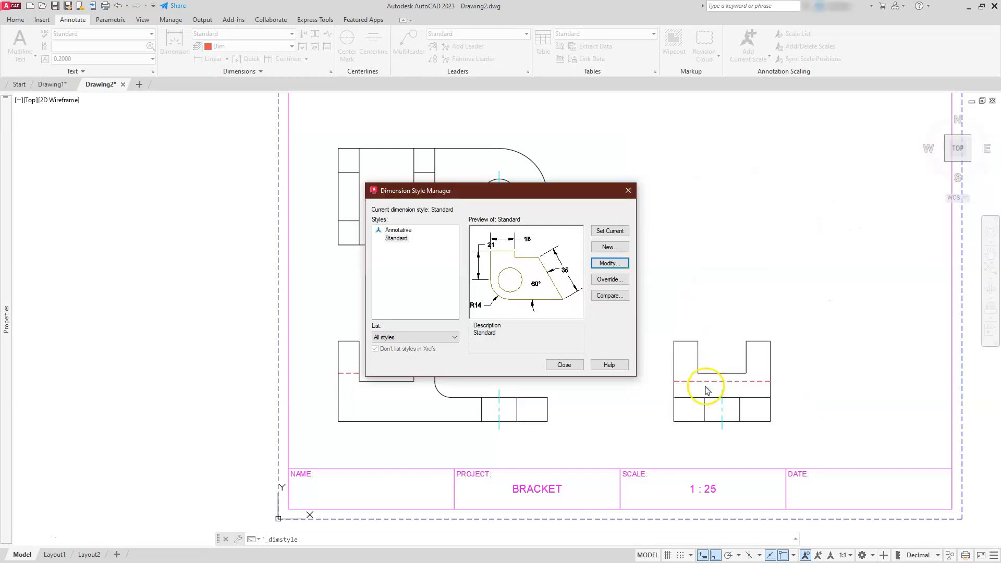
{"action": "left_click", "coordinate": [567, 365]}
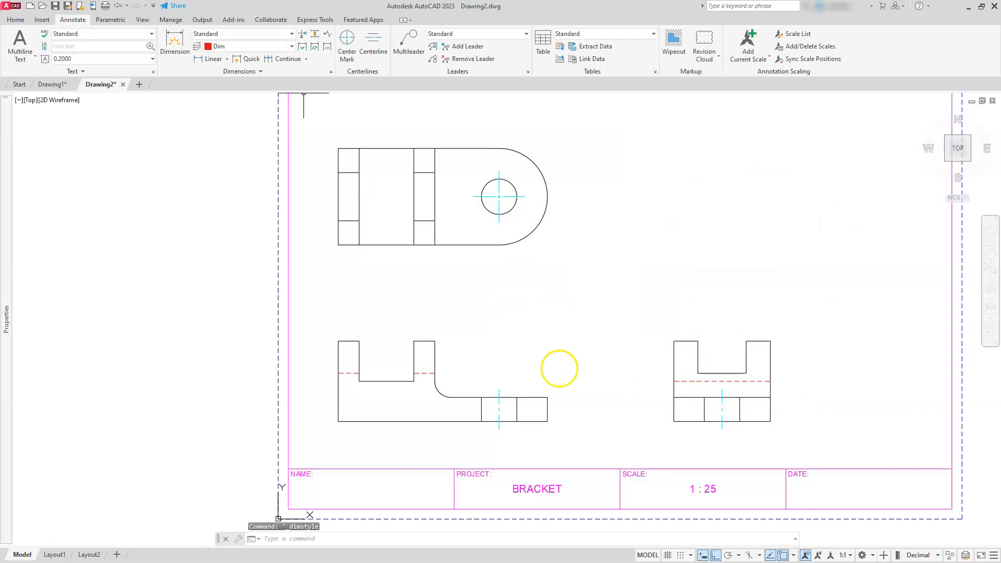
Add a vertical linear dimension from the front view's lower-left corner to the slot floor, placed left of the view
{"action": "left_click", "coordinate": [211, 60]}
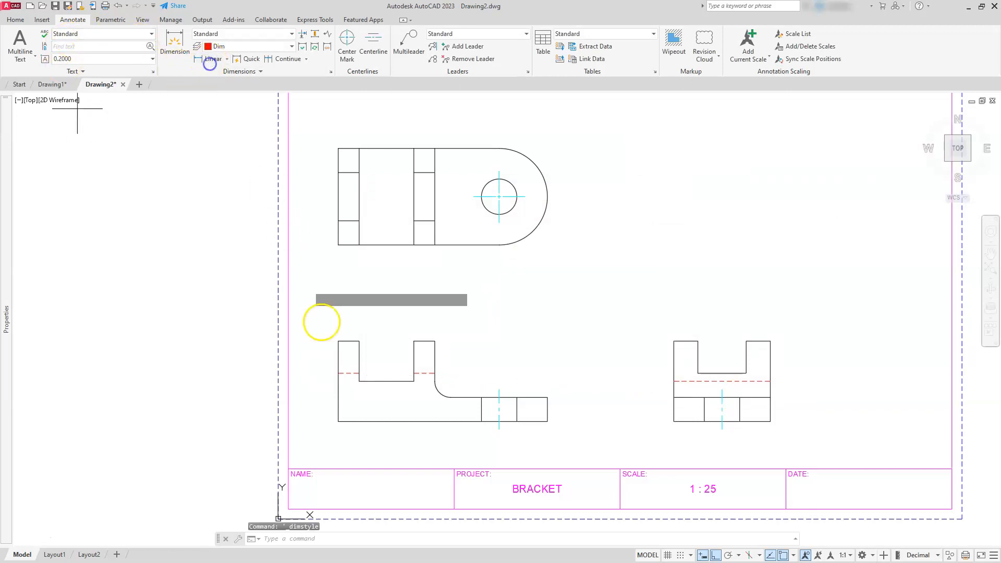
{"action": "left_click", "coordinate": [338, 420]}
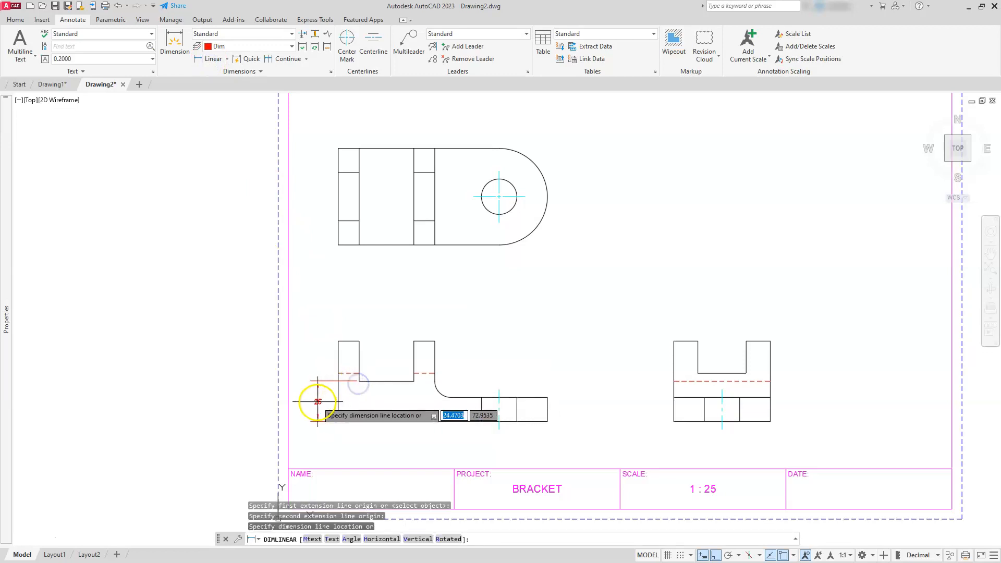
{"action": "left_click", "coordinate": [323, 401]}
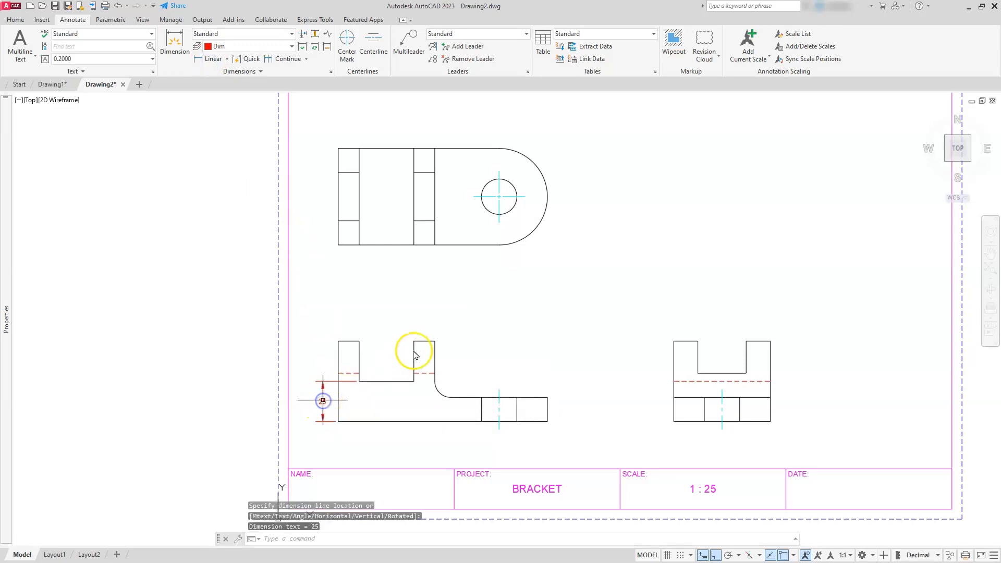
Dimension the front view's left vertical edge by selecting the edge, placing the overall height outside the slot floor dimension
{"action": "left_click", "coordinate": [211, 59]}
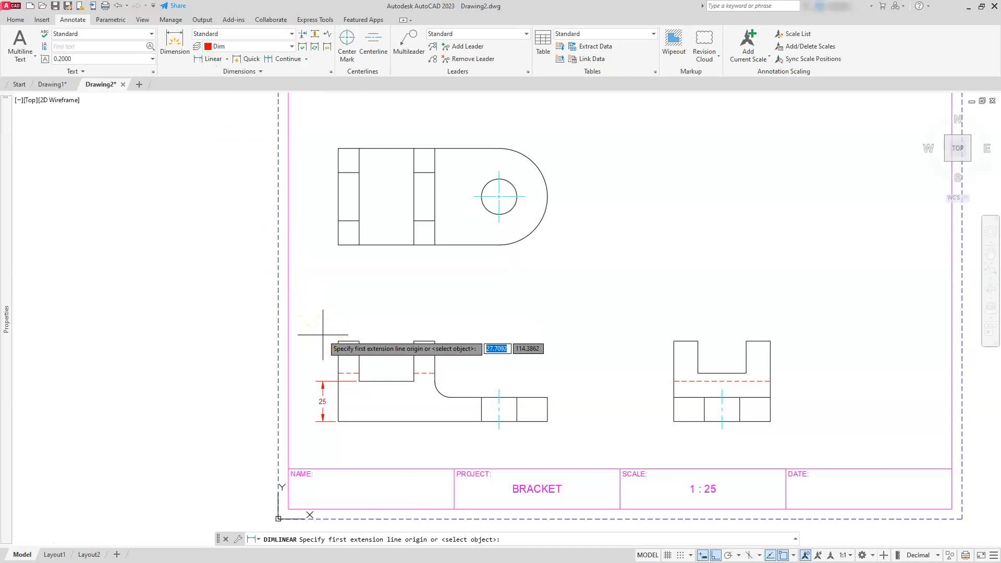
{"action": "key", "text": "Return"}
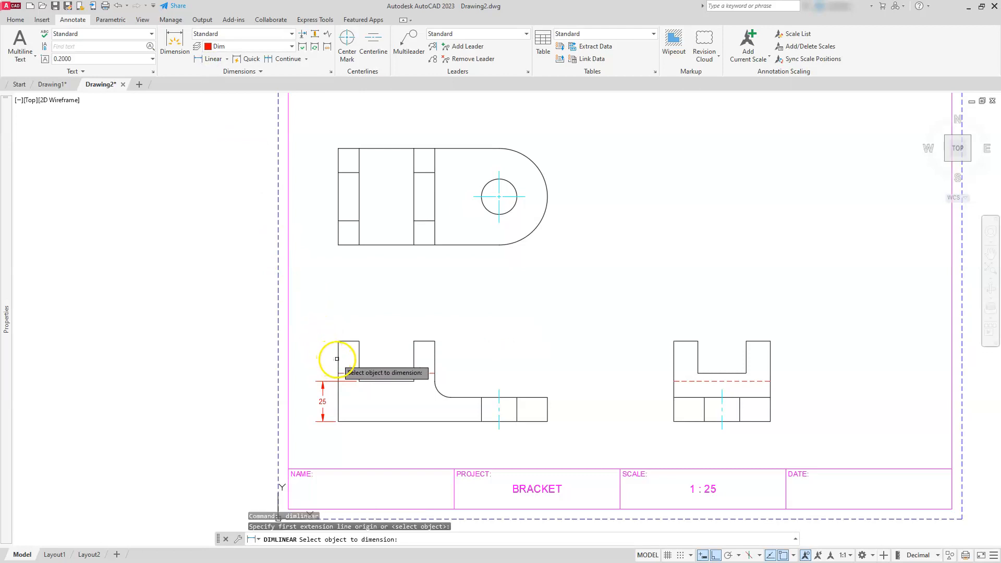
{"action": "left_click", "coordinate": [339, 359]}
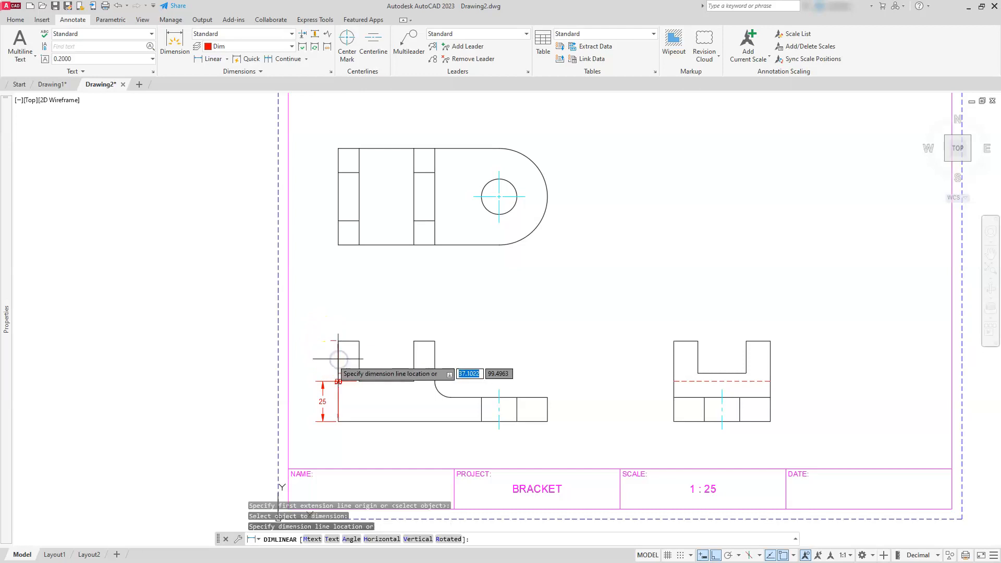
{"action": "left_click", "coordinate": [306, 359]}
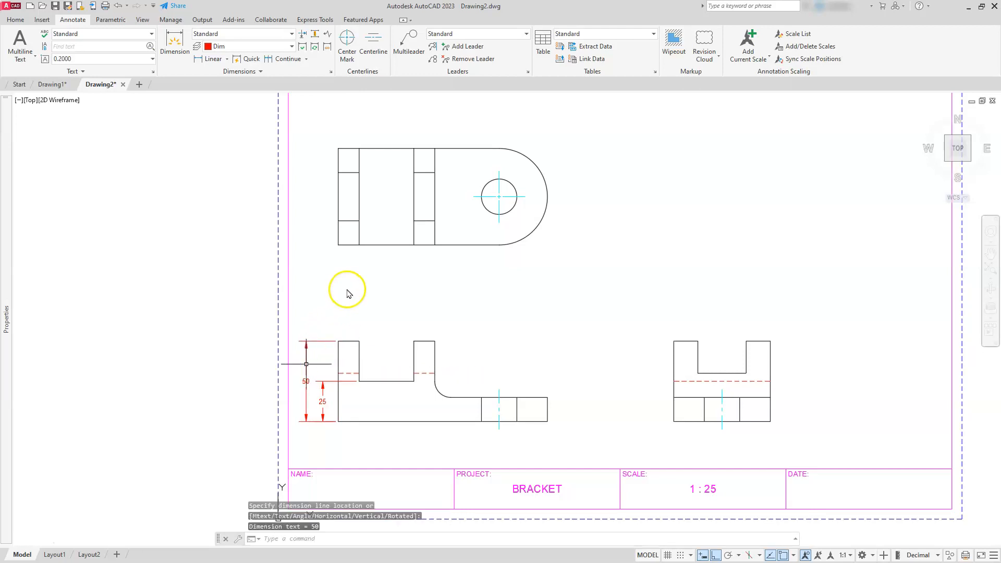
Add a horizontal linear dimension across the outer corners of the front view's two uprights, placed above the view
{"action": "left_click", "coordinate": [203, 59]}
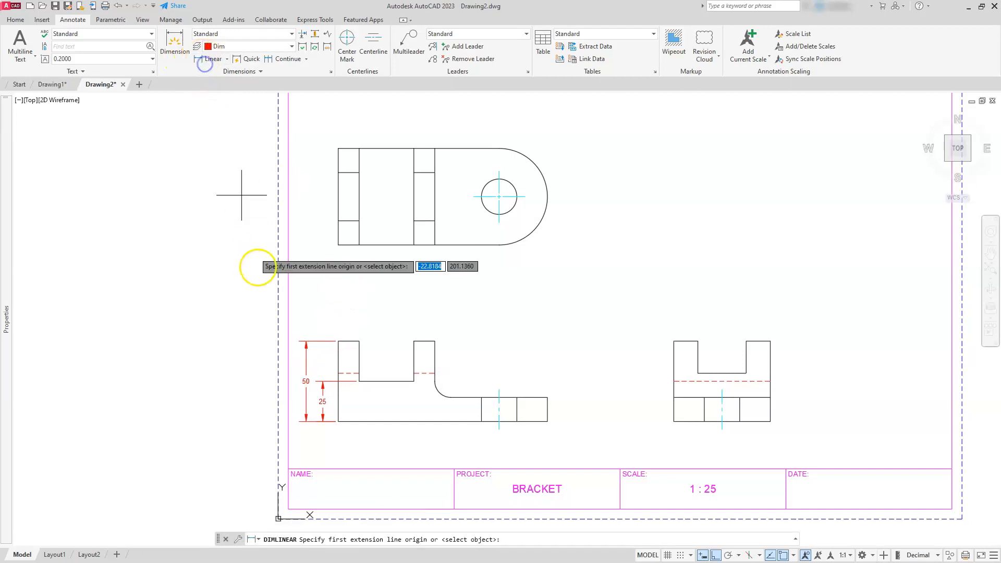
{"action": "left_click", "coordinate": [338, 341]}
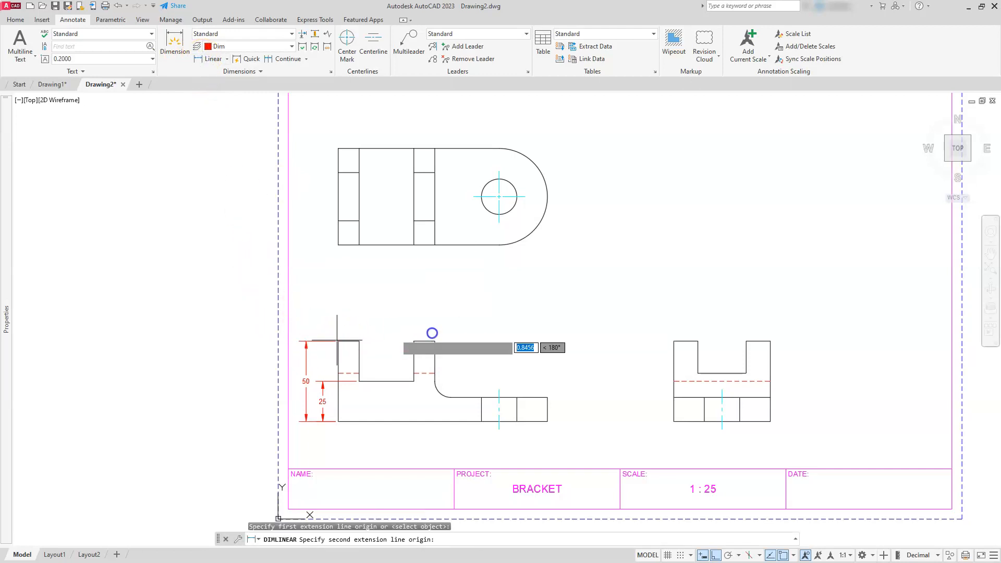
{"action": "left_click", "coordinate": [435, 341]}
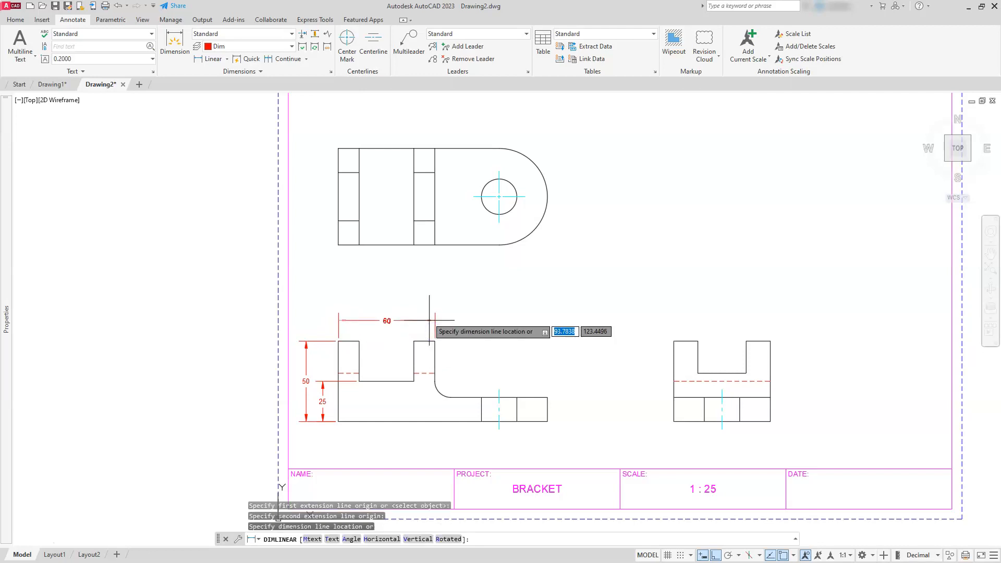
{"action": "left_click", "coordinate": [428, 318]}
Dimension the front view's overall length from its upper-left corner to the base's right end, above the uprights' width dimension
{"action": "left_click", "coordinate": [209, 58]}
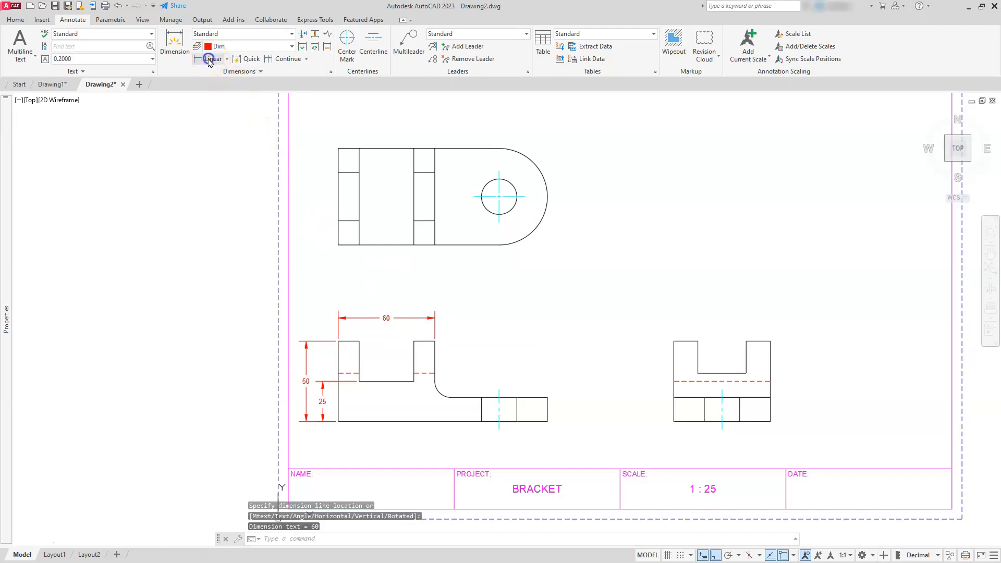
{"action": "left_click", "coordinate": [339, 342]}
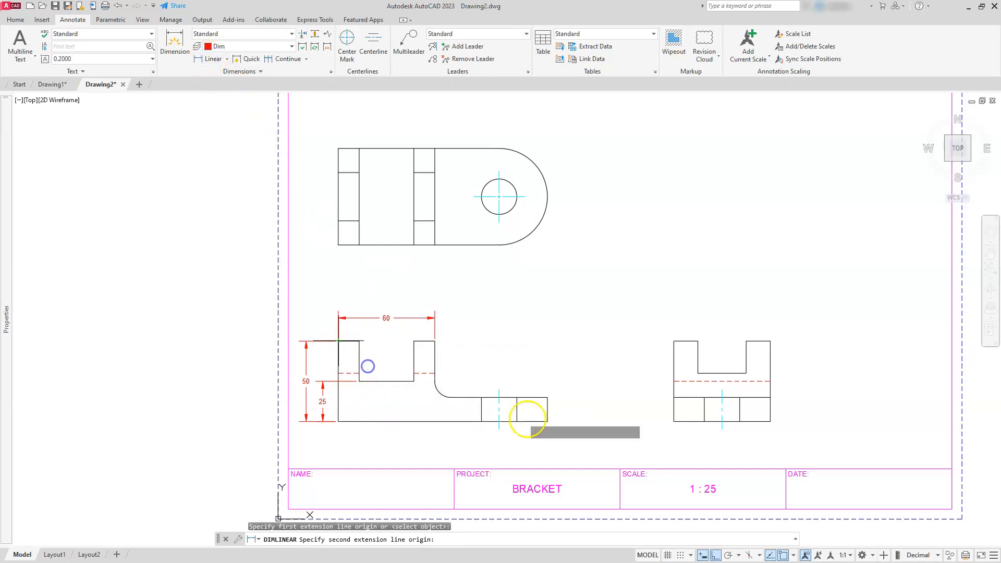
{"action": "left_click", "coordinate": [546, 397]}
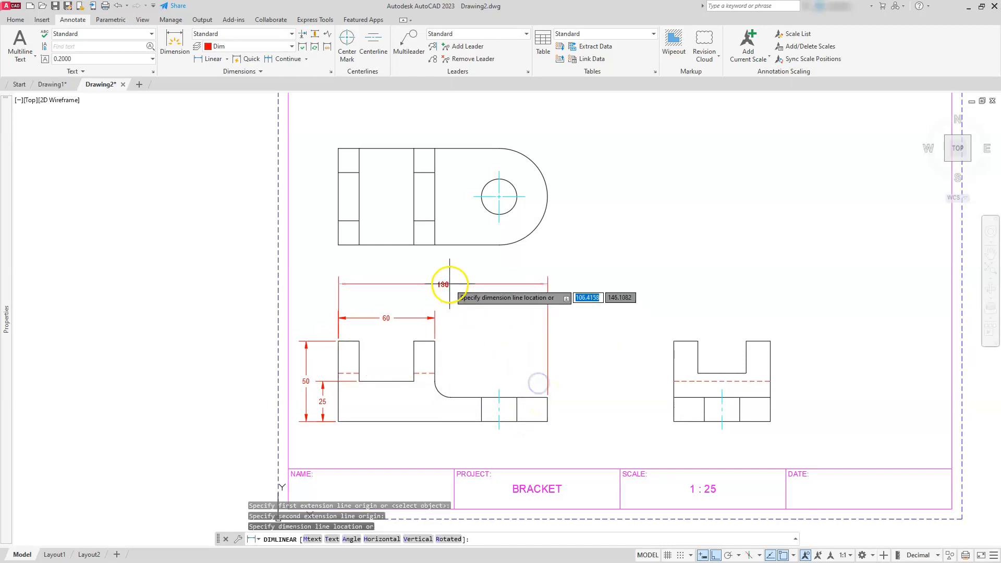
{"action": "left_click", "coordinate": [450, 303]}
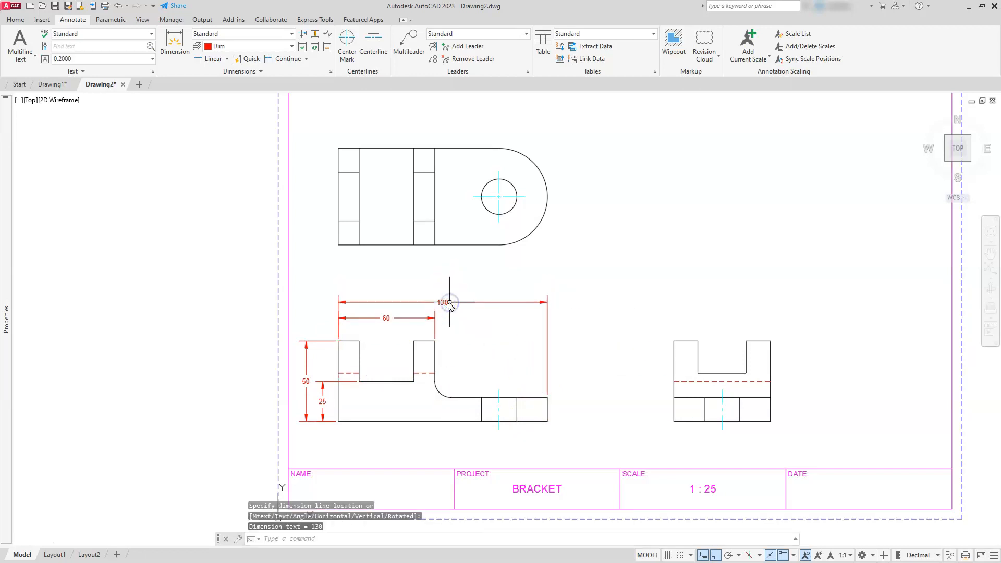
Add a radius dimension to the front view's fillet arc, placing its text above and to the right of the arc
{"action": "scroll", "coordinate": [351, 430], "scroll_direction": "up", "scroll_amount": 4}
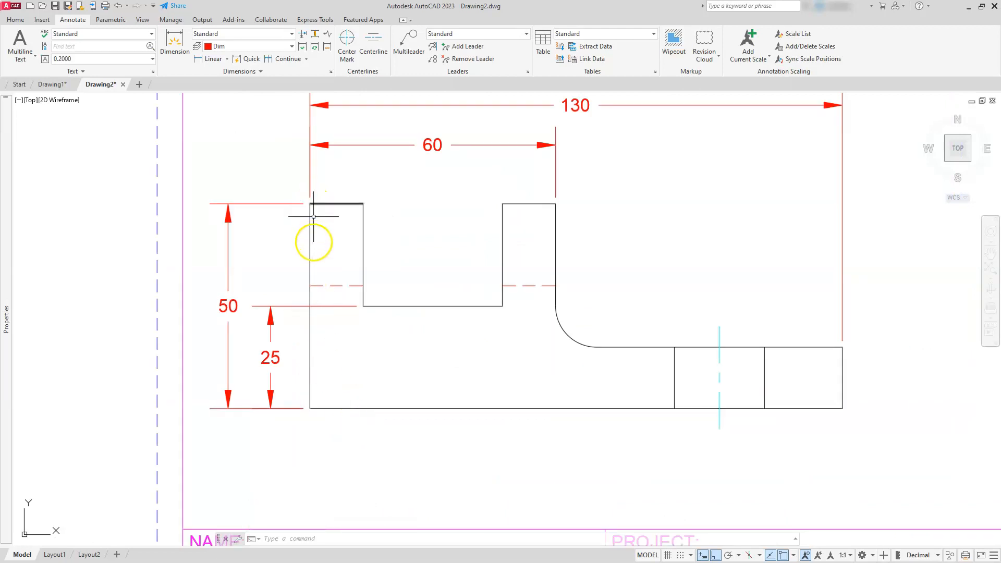
{"action": "scroll", "coordinate": [257, 270], "scroll_direction": "down", "scroll_amount": 4}
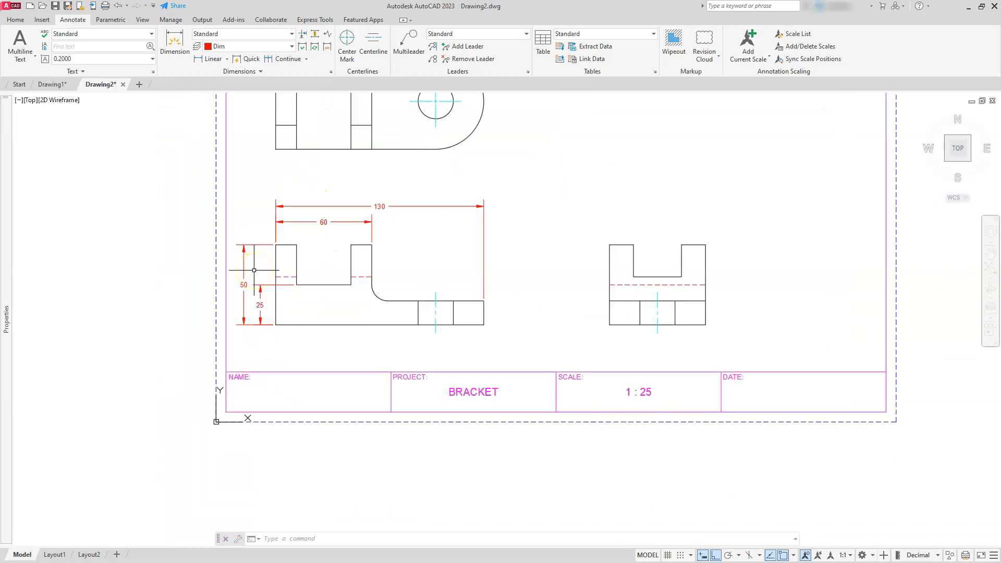
{"action": "middle_click_drag", "start_coordinate": [262, 252], "coordinate": [275, 286]}
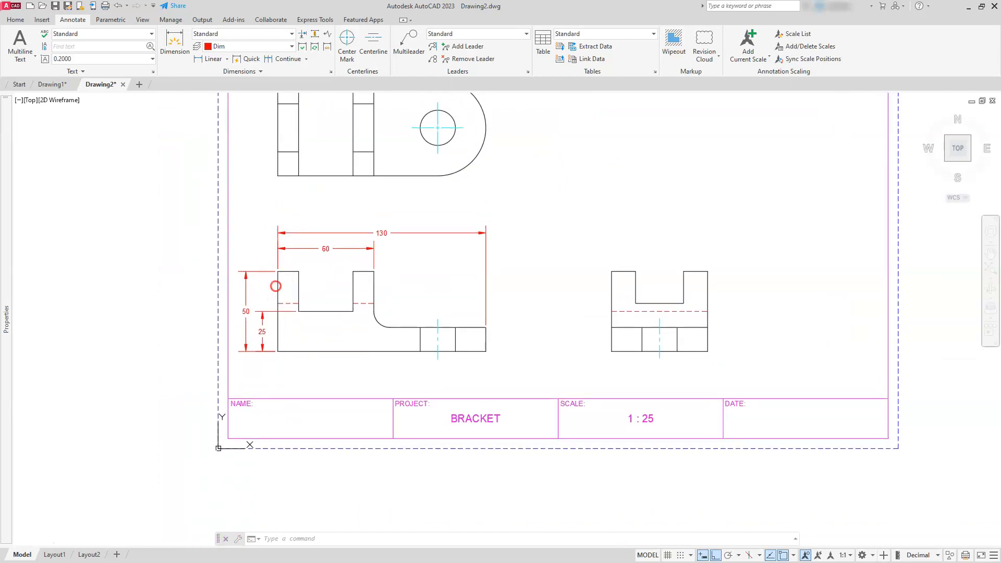
{"action": "scroll", "coordinate": [298, 286], "scroll_direction": "up", "scroll_amount": 2}
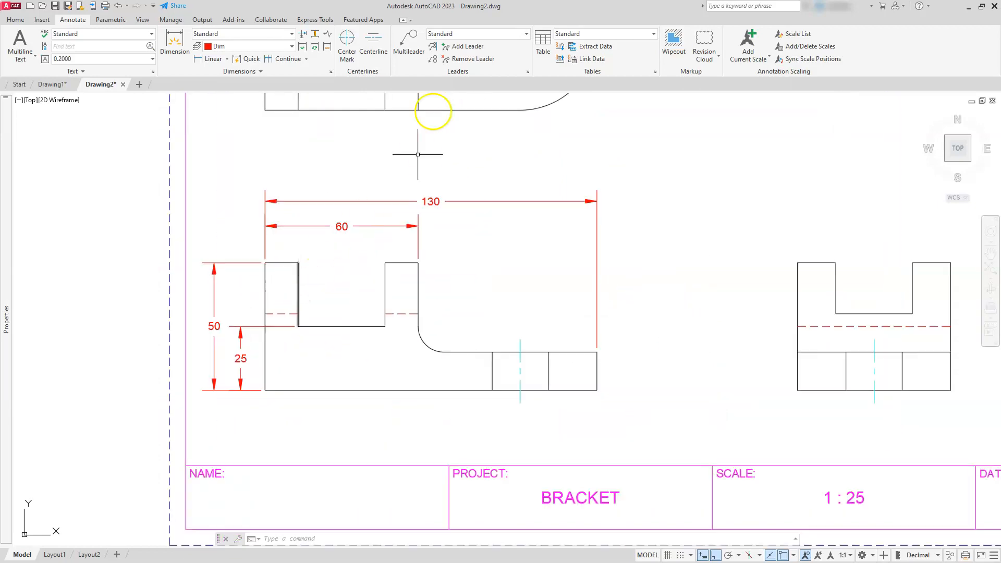
{"action": "left_click", "coordinate": [227, 60]}
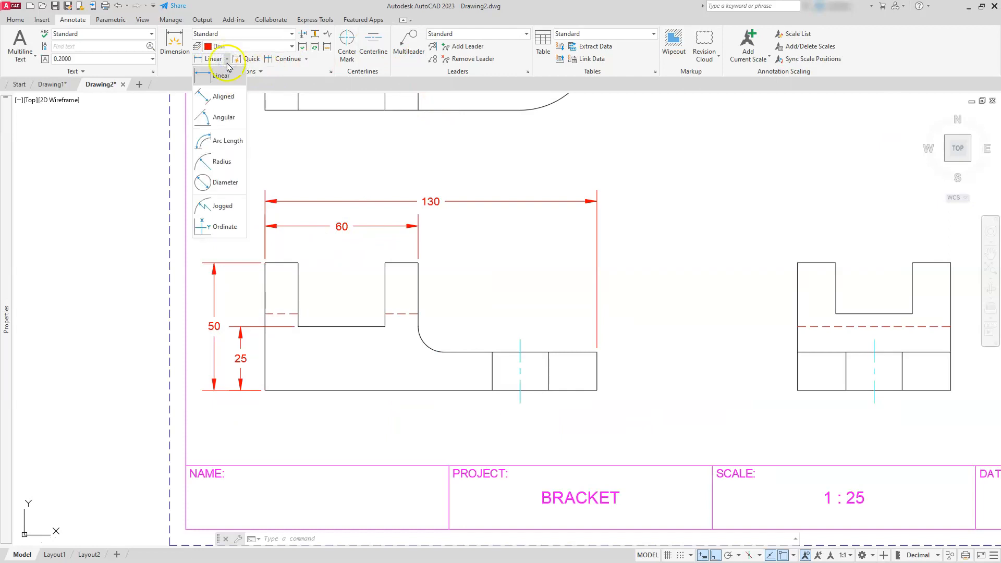
{"action": "left_click", "coordinate": [223, 162]}
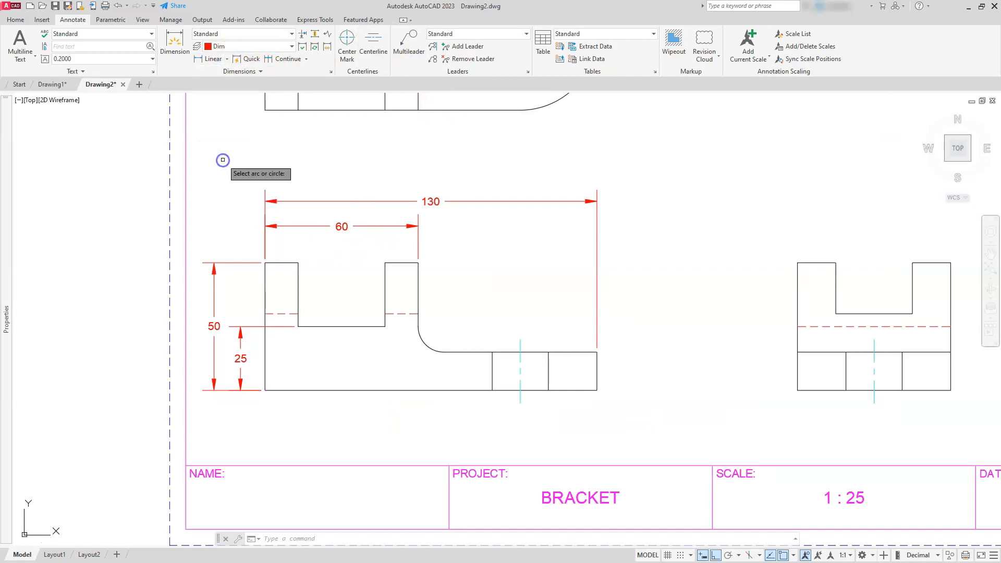
{"action": "left_click", "coordinate": [426, 346]}
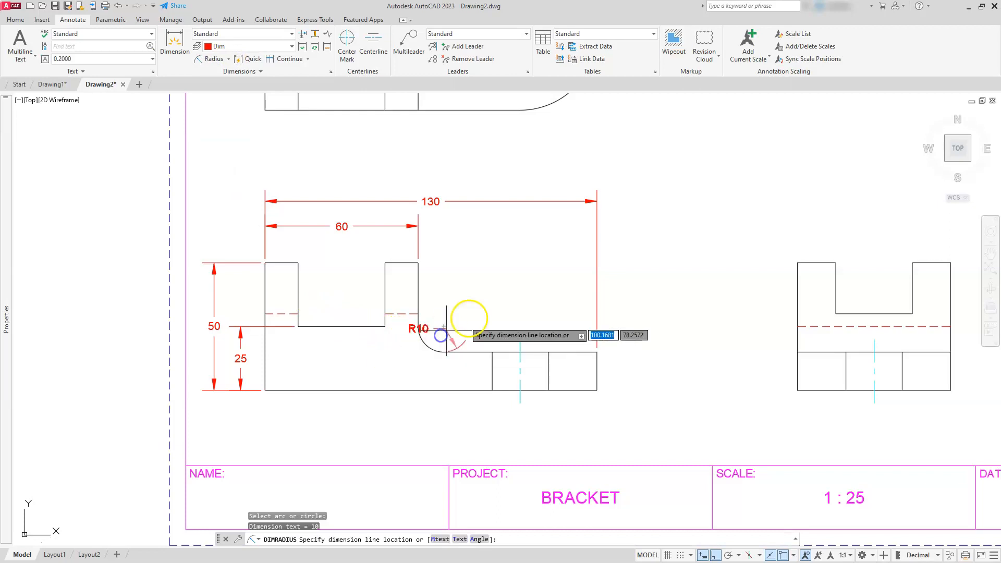
{"action": "left_click", "coordinate": [486, 288]}
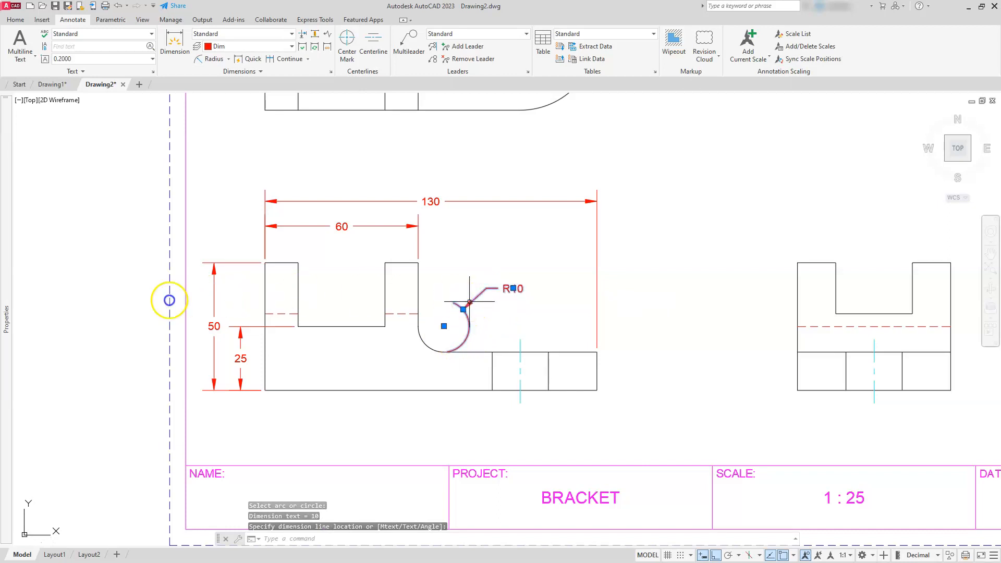
Turn off the extension line of the front view's fillet radius dimension
{"action": "mouse_move", "coordinate": [7, 224]}
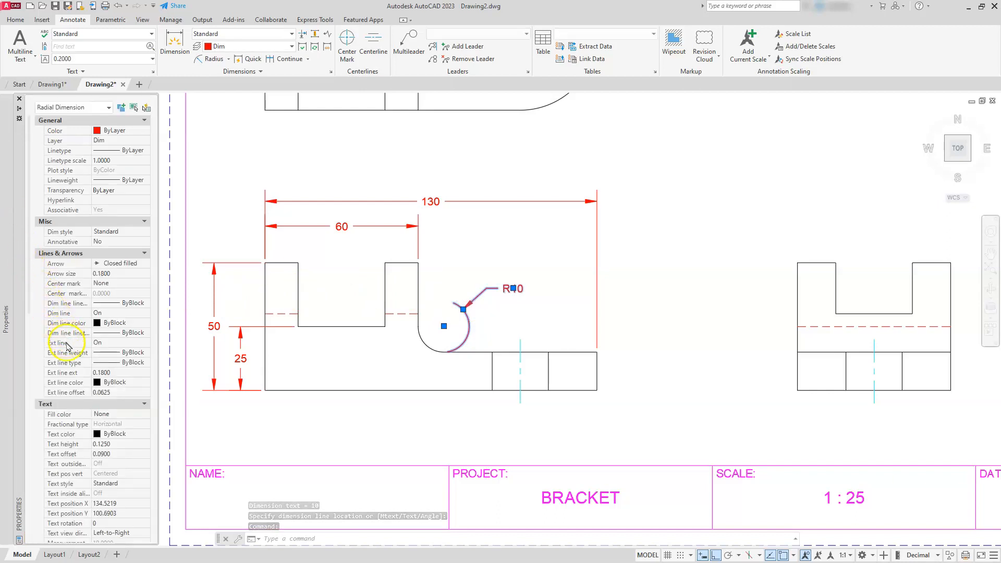
{"action": "left_click", "coordinate": [107, 344]}
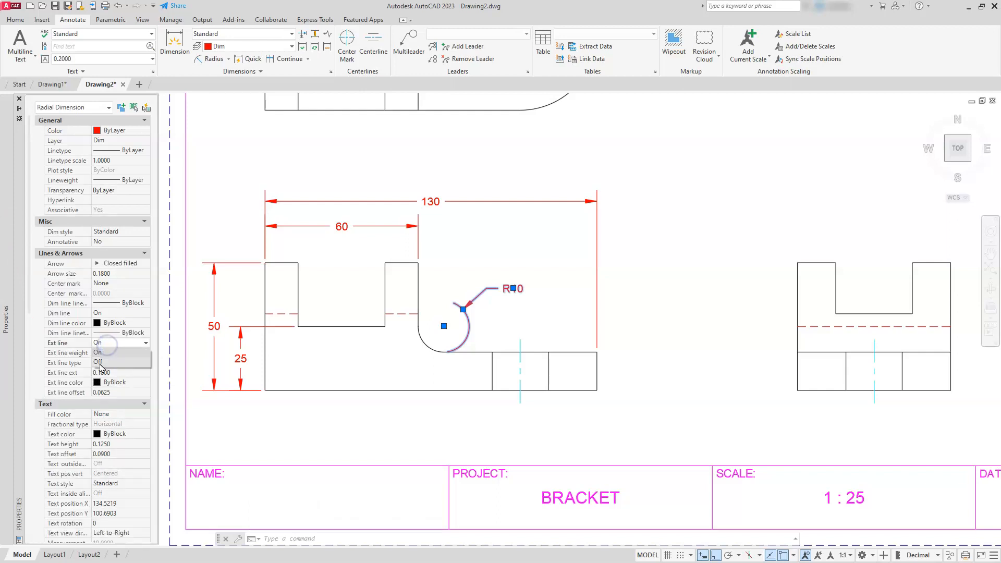
{"action": "left_click", "coordinate": [99, 363]}
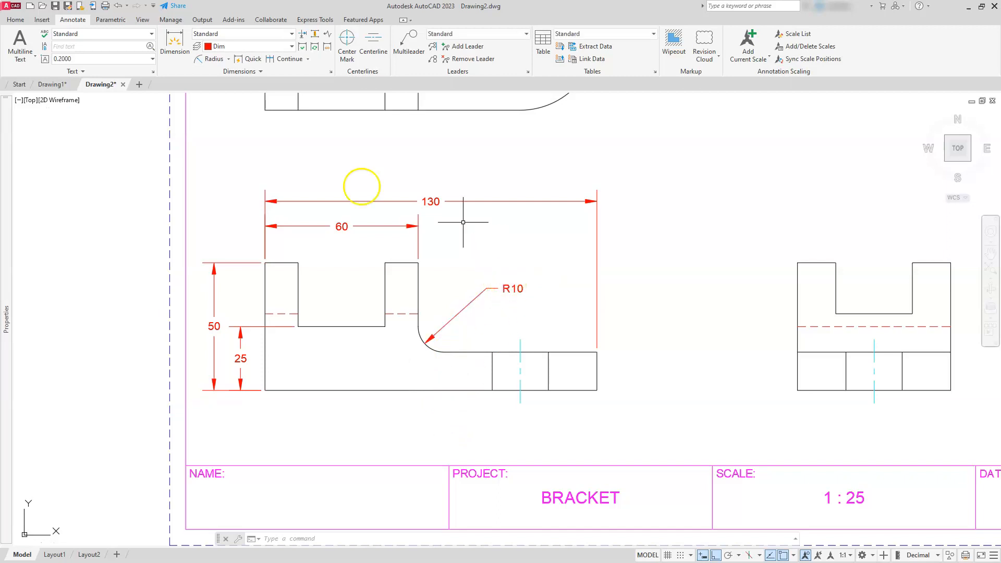
Add a vertical linear dimension for the side view's base thickness, placed to the left of the view
{"action": "left_click", "coordinate": [228, 59]}
{"action": "left_click", "coordinate": [219, 95]}
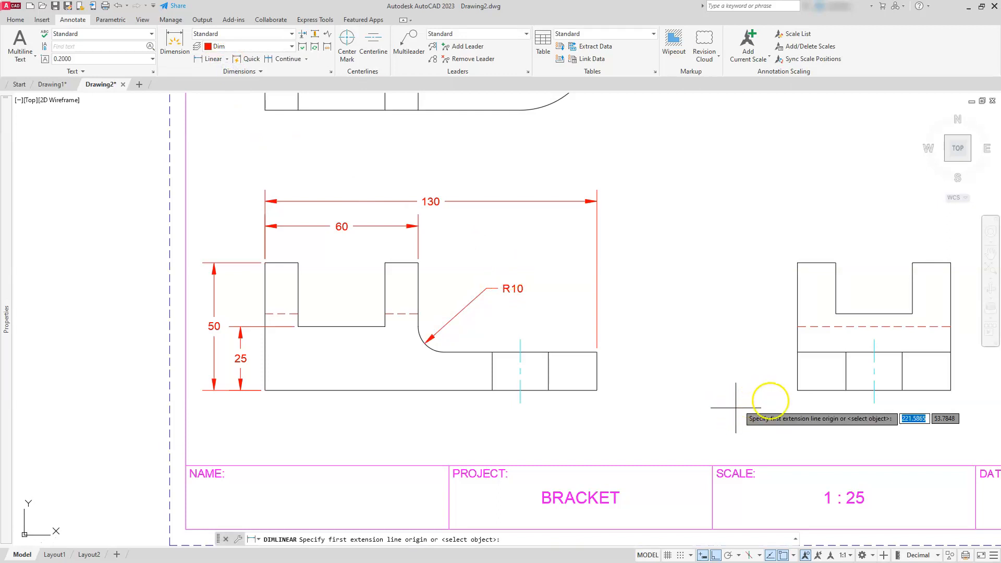
{"action": "left_click", "coordinate": [798, 352]}
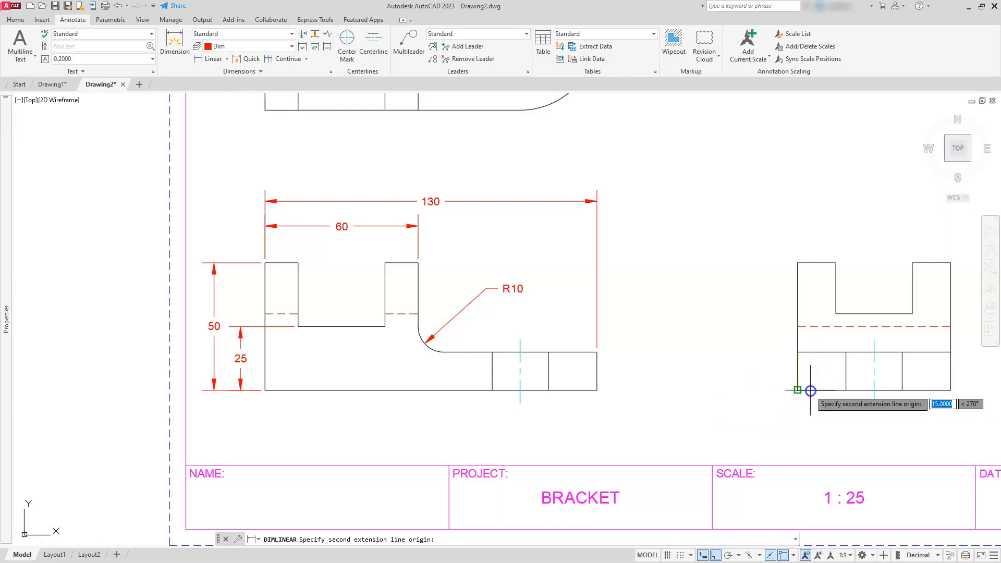
{"action": "left_click", "coordinate": [810, 390]}
{"action": "left_click", "coordinate": [768, 396]}
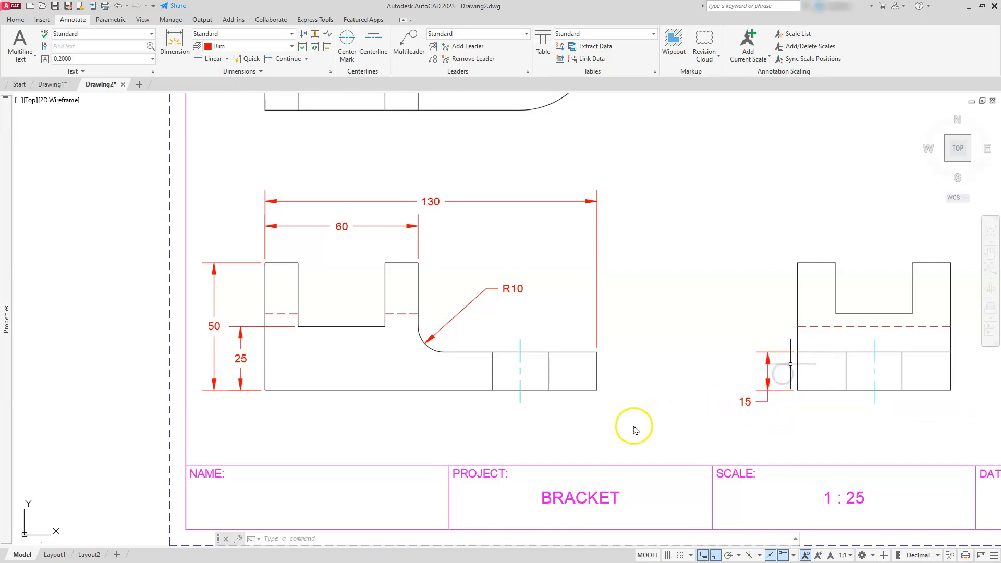
Add a horizontal linear dimension across the top of the side view's left upright, with its text outside to the left
{"action": "middle_click_drag", "start_coordinate": [797, 352], "coordinate": [620, 420]}
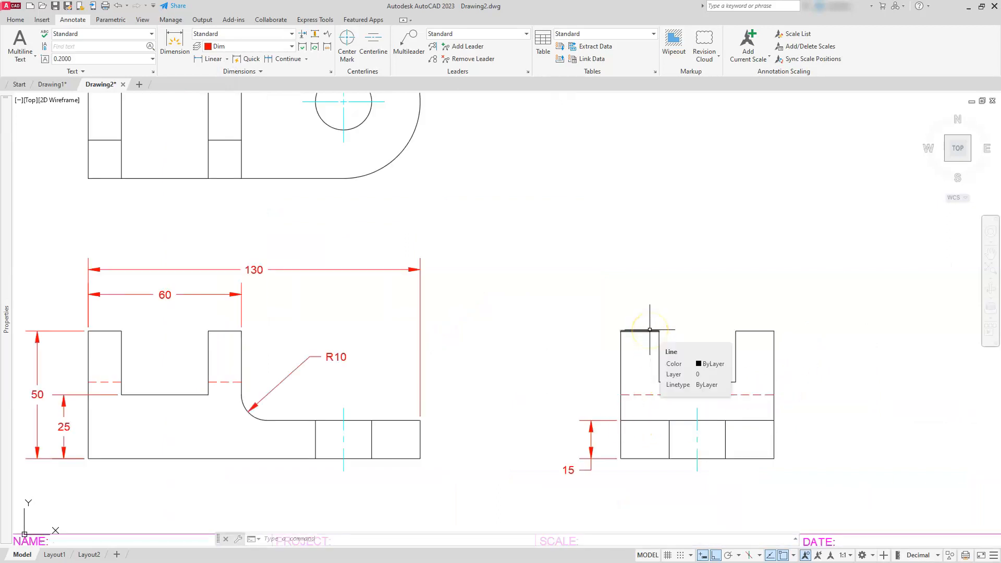
{"action": "key", "text": "Return"}
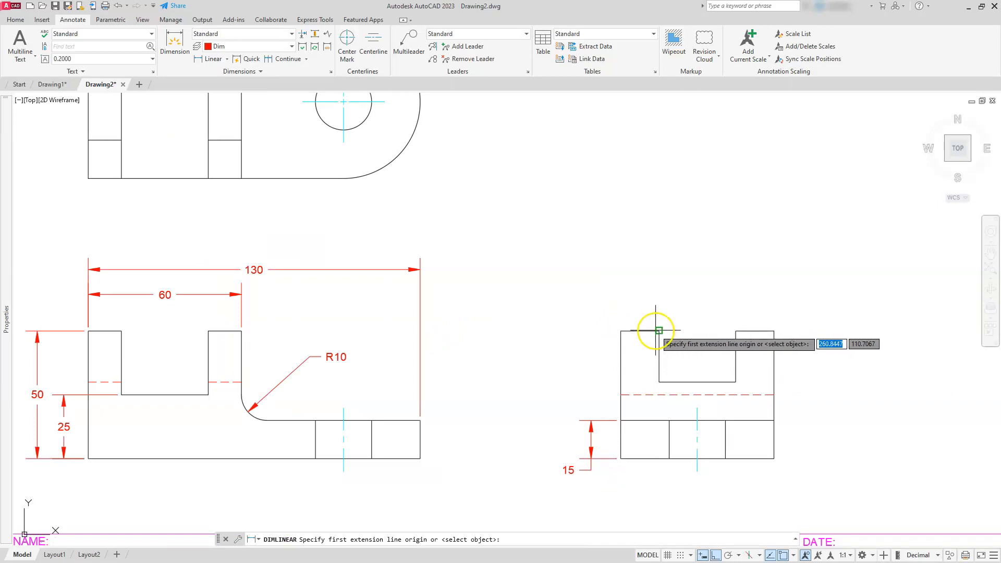
{"action": "left_click", "coordinate": [659, 330]}
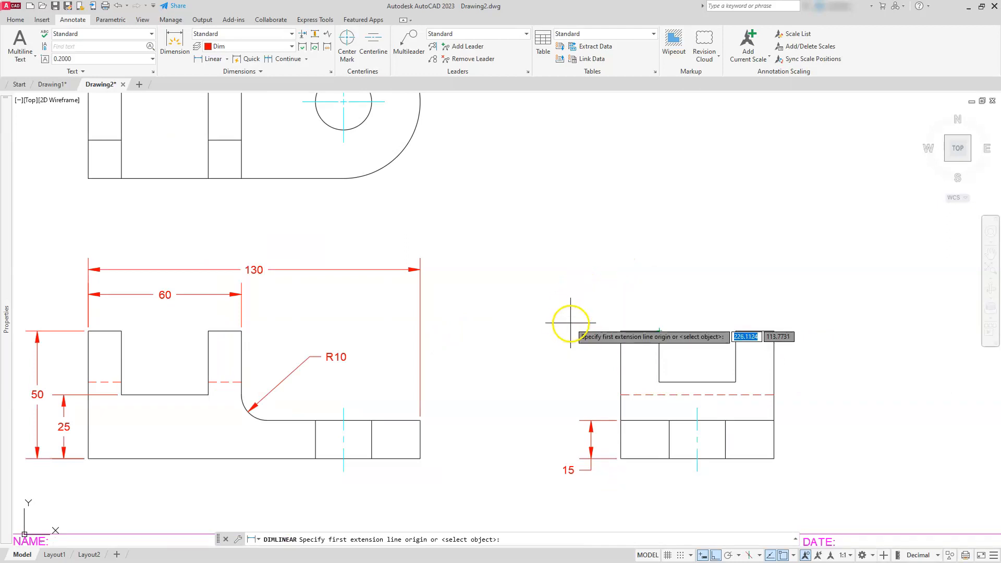
{"action": "left_click", "coordinate": [659, 331]}
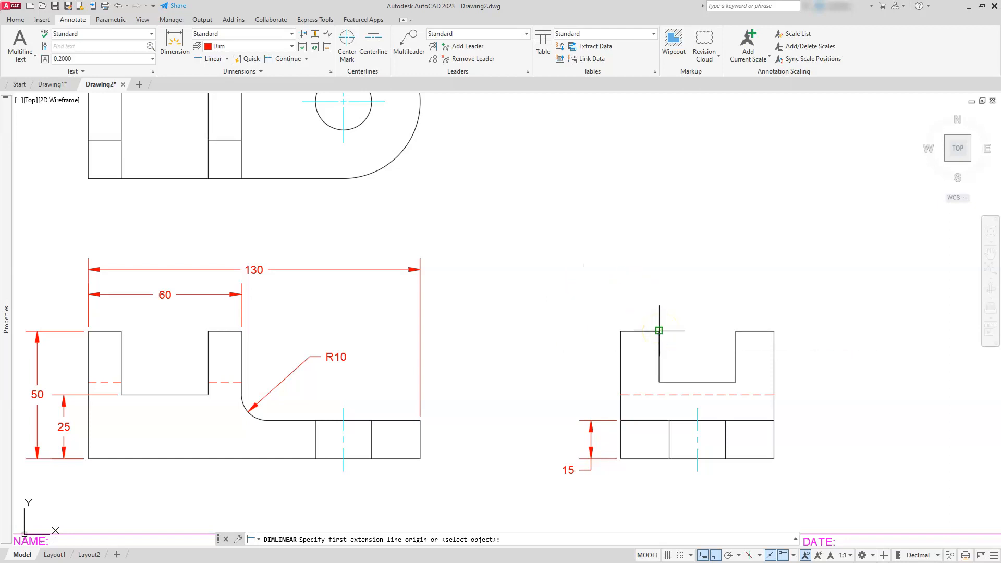
{"action": "left_click", "coordinate": [621, 331]}
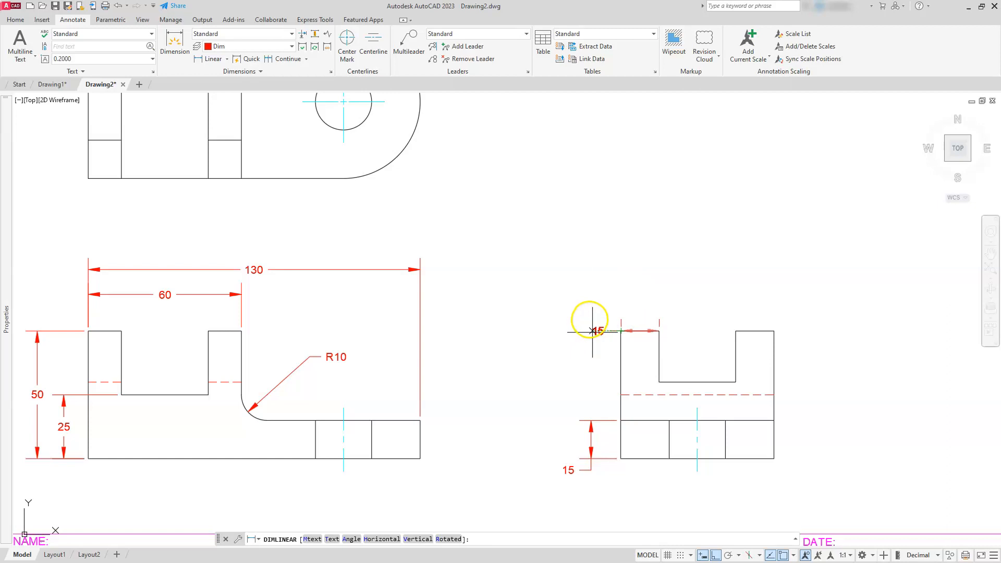
{"action": "left_click", "coordinate": [592, 305]}
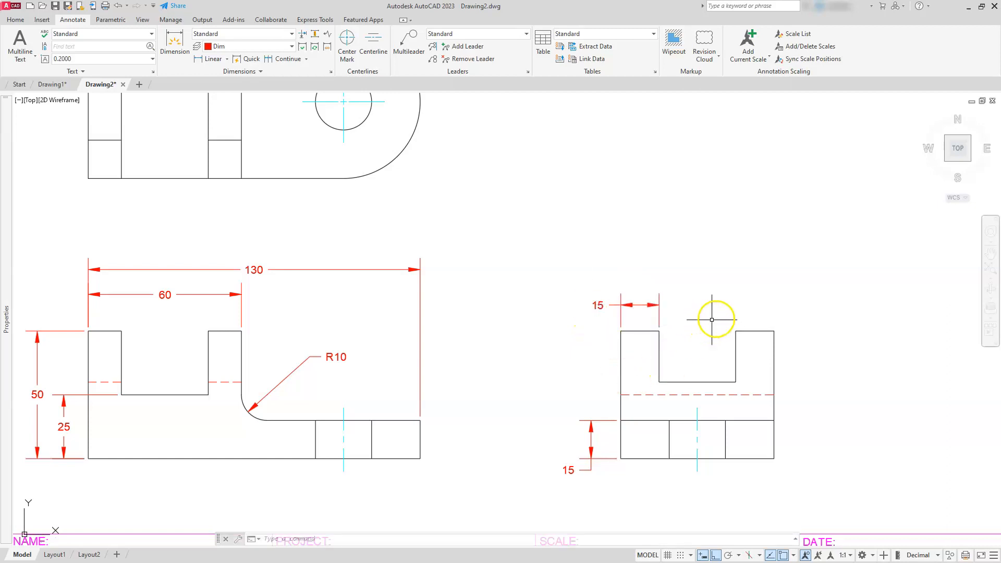
Dimension the width of the side view's right upright, aligning the dimension line with the left upright's dimension
{"action": "left_click", "coordinate": [207, 60]}
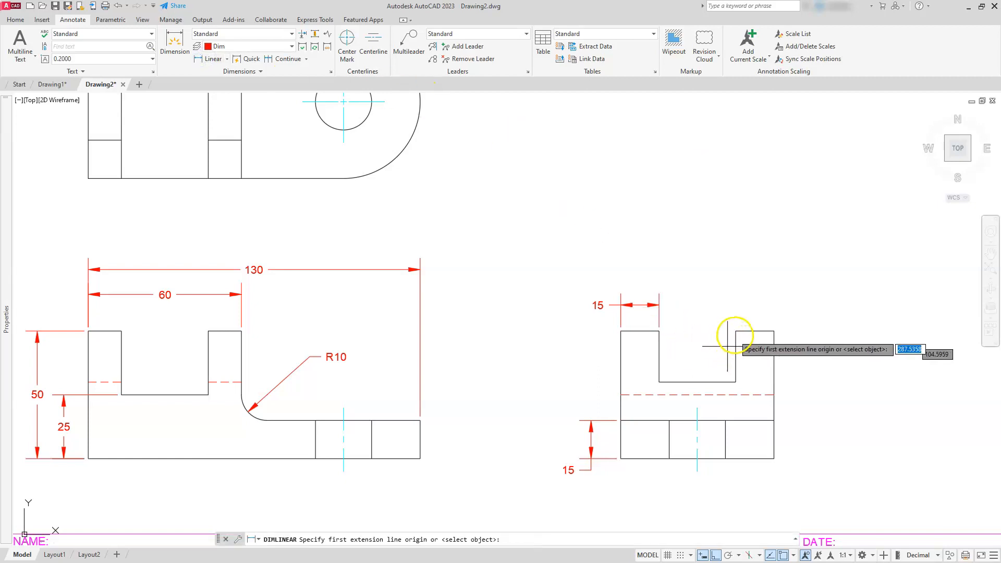
{"action": "left_click", "coordinate": [736, 331]}
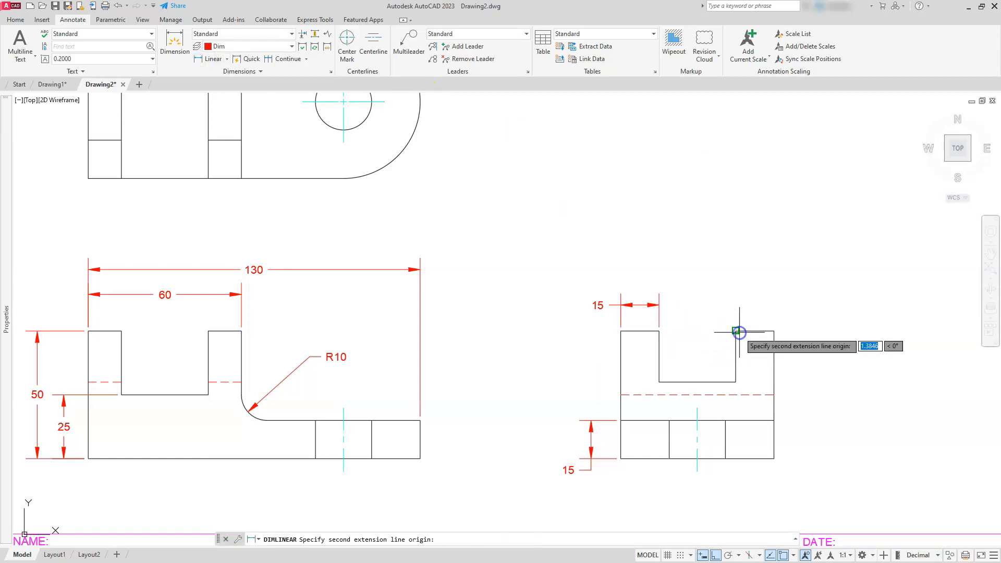
{"action": "left_click", "coordinate": [775, 330]}
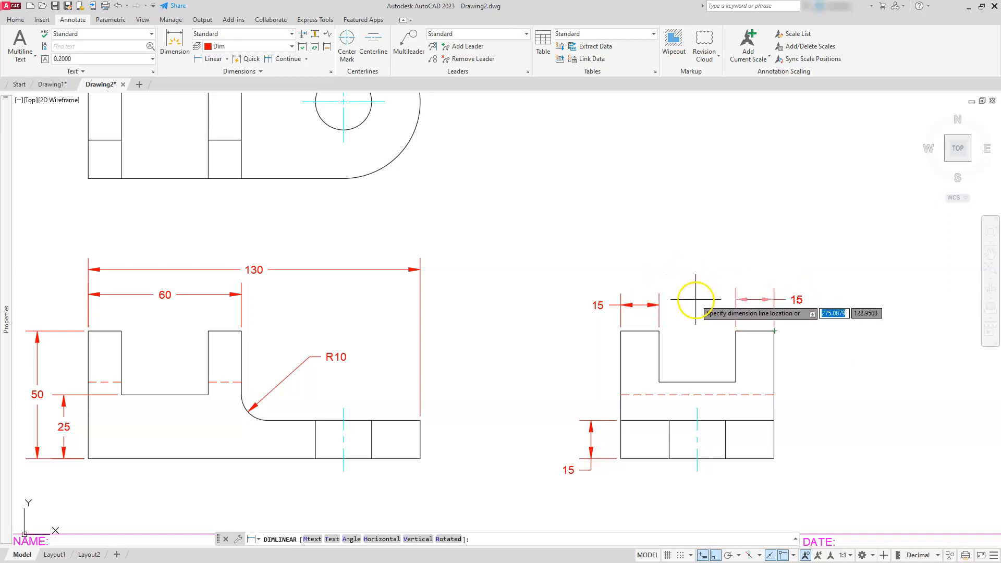
{"action": "left_click", "coordinate": [660, 305]}
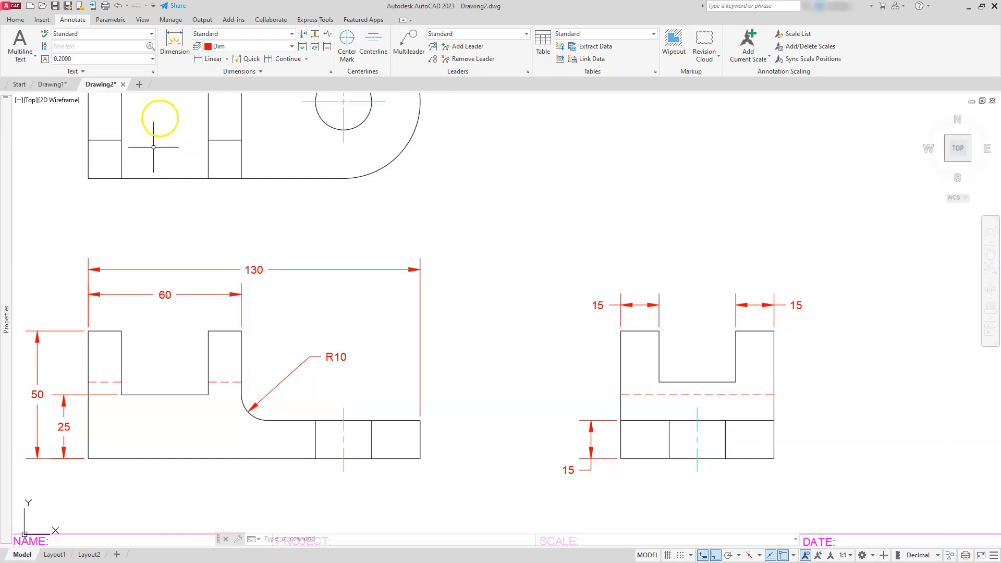
Add a vertical linear dimension from the side view's lower-right corner to the slot floor, placed to the right of the view
{"action": "left_click", "coordinate": [206, 59]}
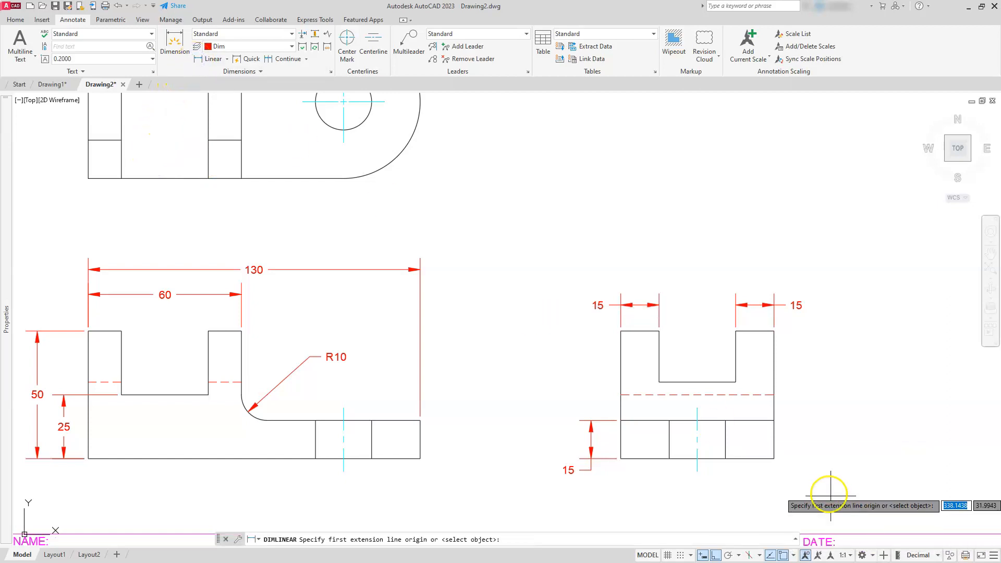
{"action": "left_click", "coordinate": [774, 458]}
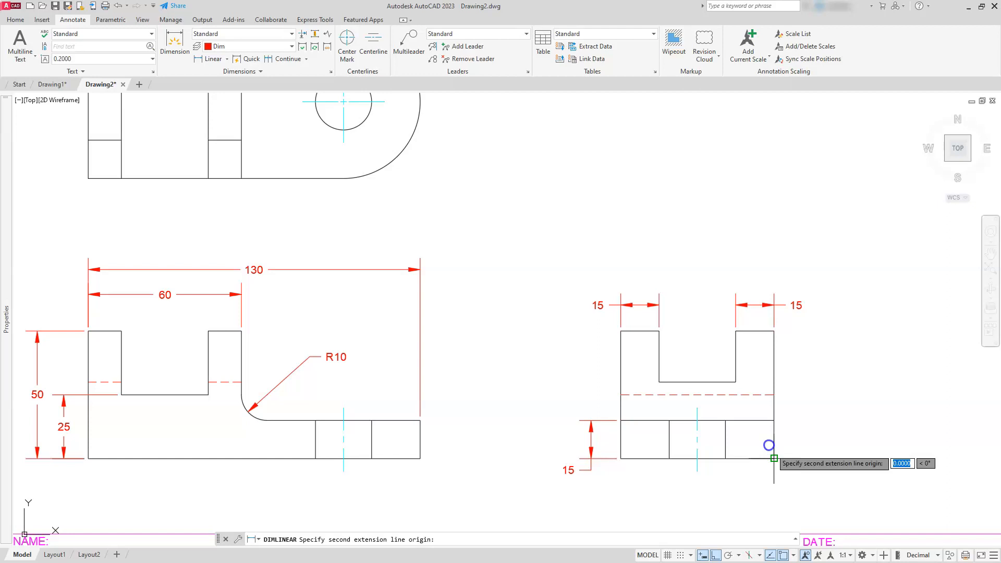
{"action": "left_click", "coordinate": [735, 382]}
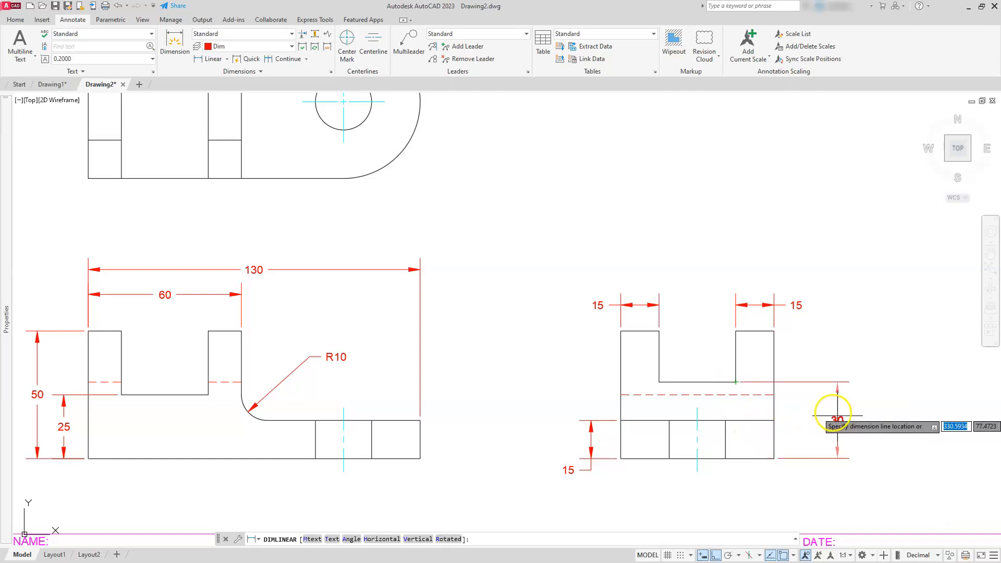
{"action": "left_click", "coordinate": [819, 414]}
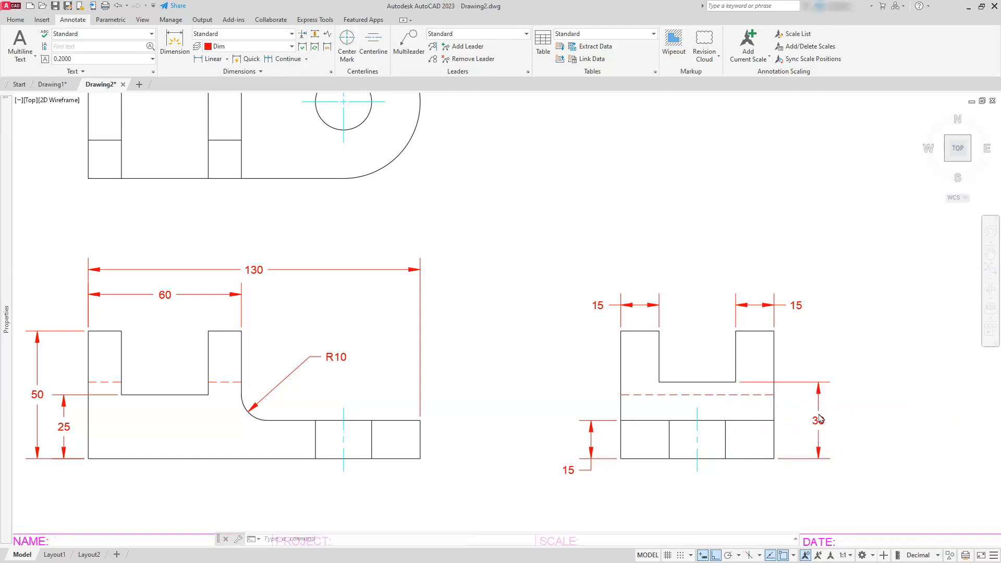
Dimension the top view's overall depth between its lower-left and upper-left corners, placed to the left of the view
{"action": "scroll", "coordinate": [819, 420], "scroll_direction": "down", "scroll_amount": 3}
{"action": "scroll", "coordinate": [558, 367], "scroll_direction": "down", "scroll_amount": 1}
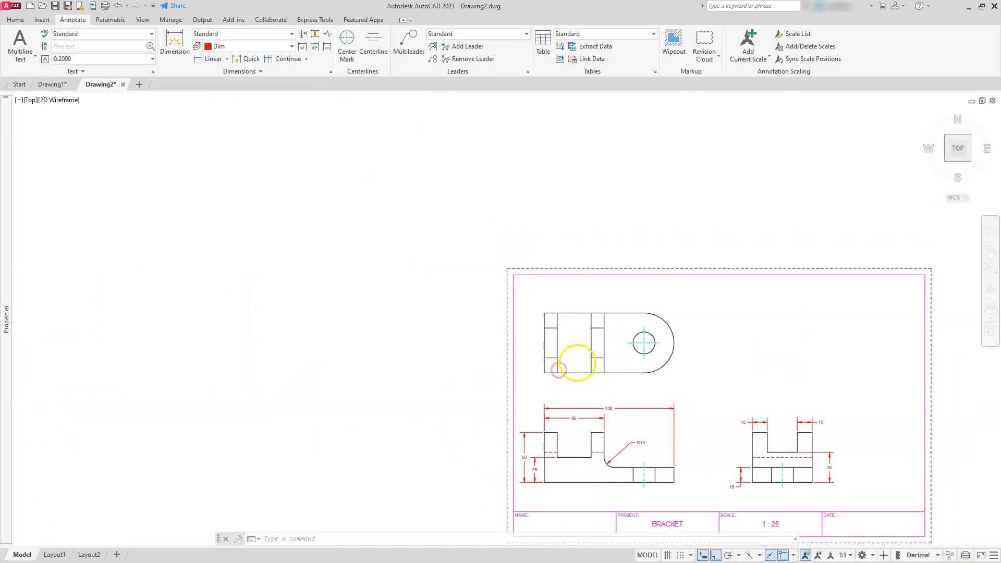
{"action": "scroll", "coordinate": [577, 363], "scroll_direction": "up", "scroll_amount": 4}
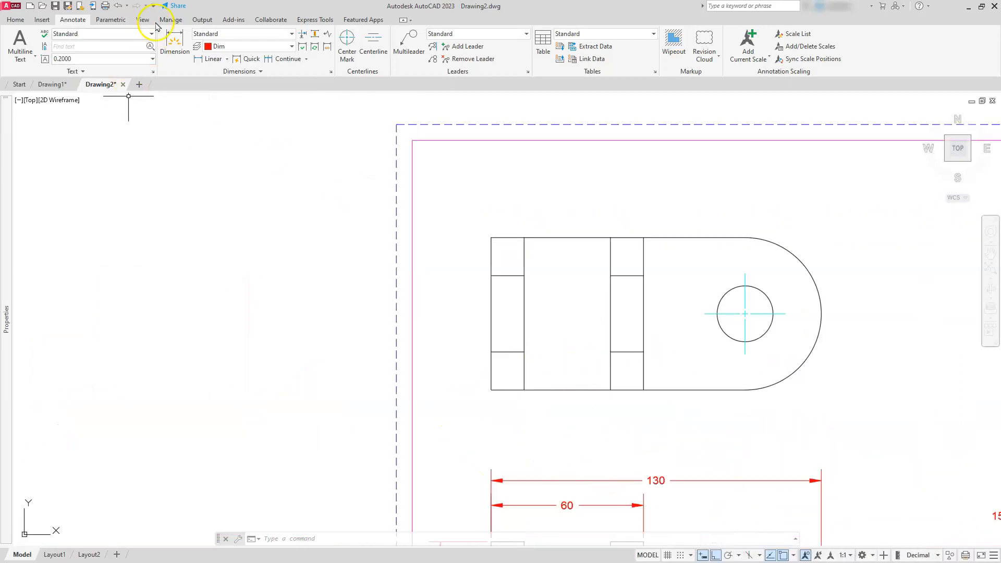
{"action": "left_click", "coordinate": [206, 58]}
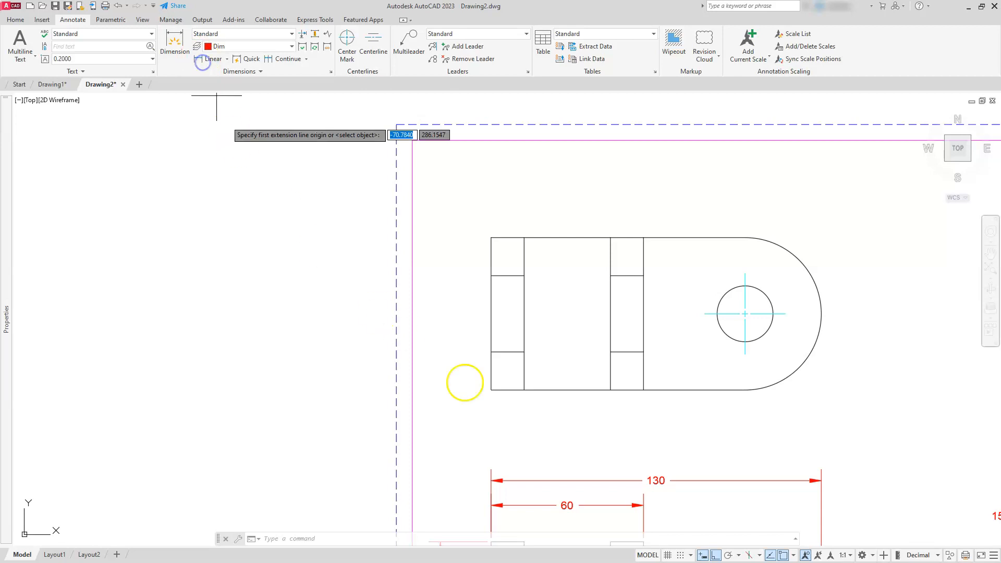
{"action": "left_click", "coordinate": [493, 389]}
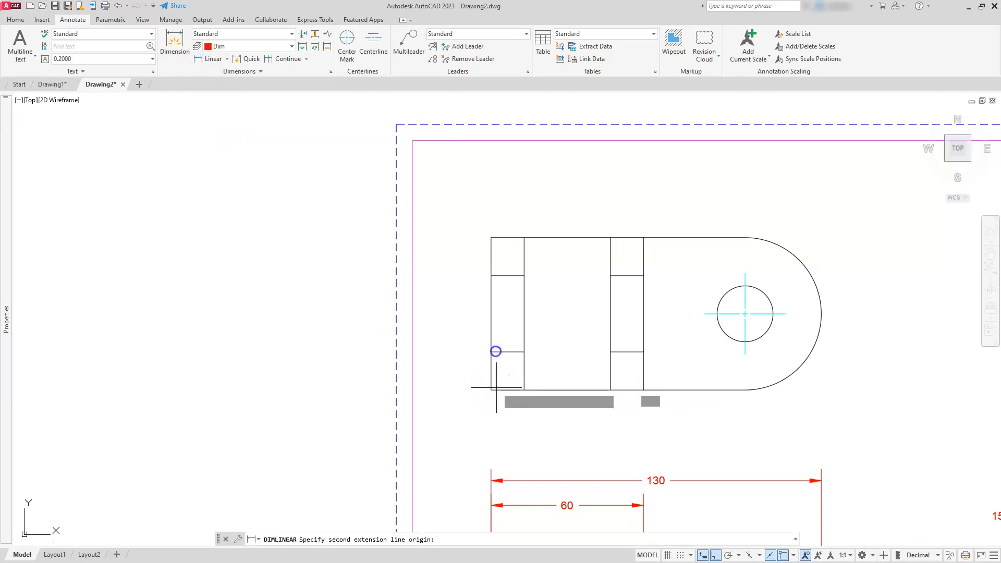
{"action": "left_click", "coordinate": [491, 241]}
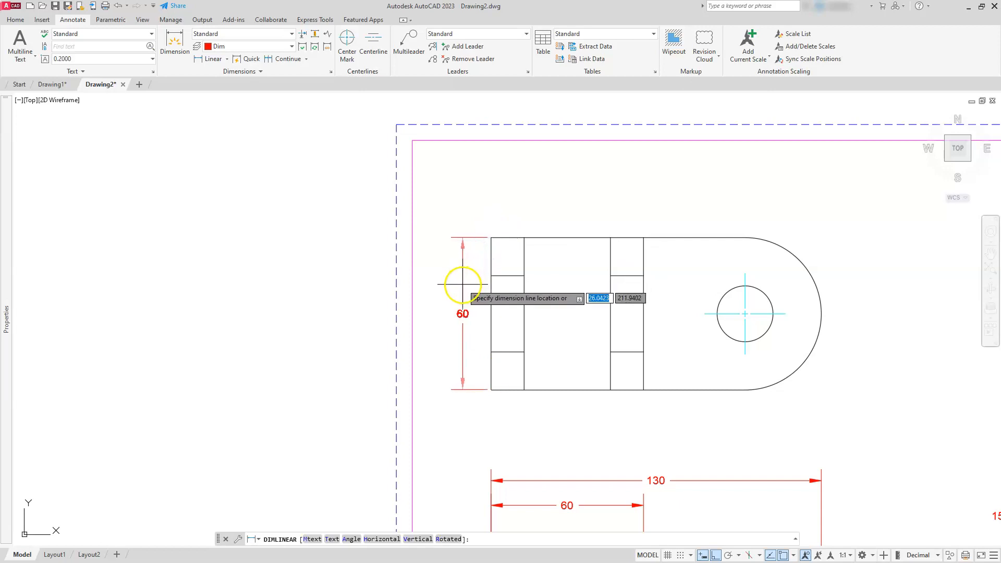
{"action": "left_click", "coordinate": [462, 285]}
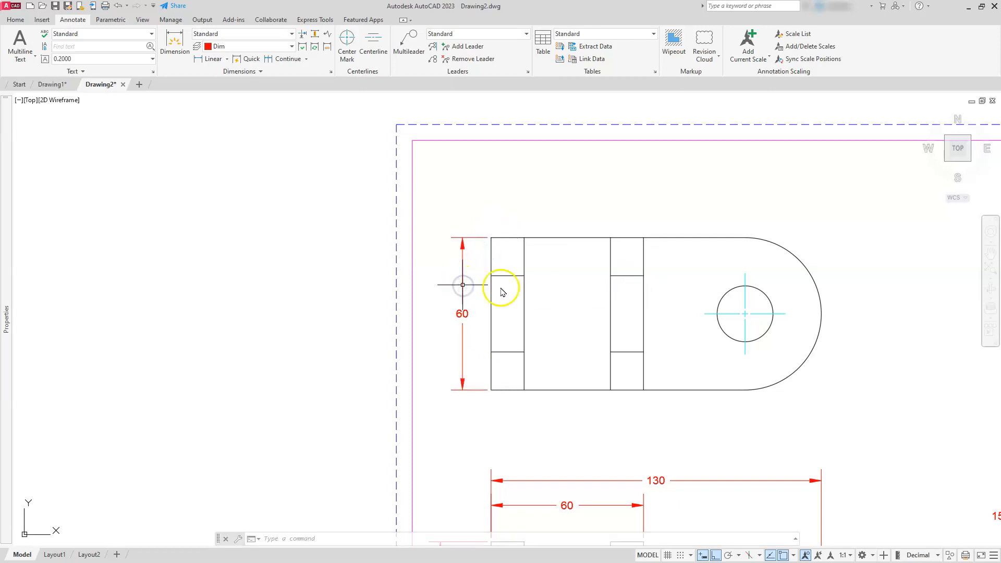
Add a horizontal linear dimension across the top view's left upright, placed above the view
{"action": "key", "text": "Return"}
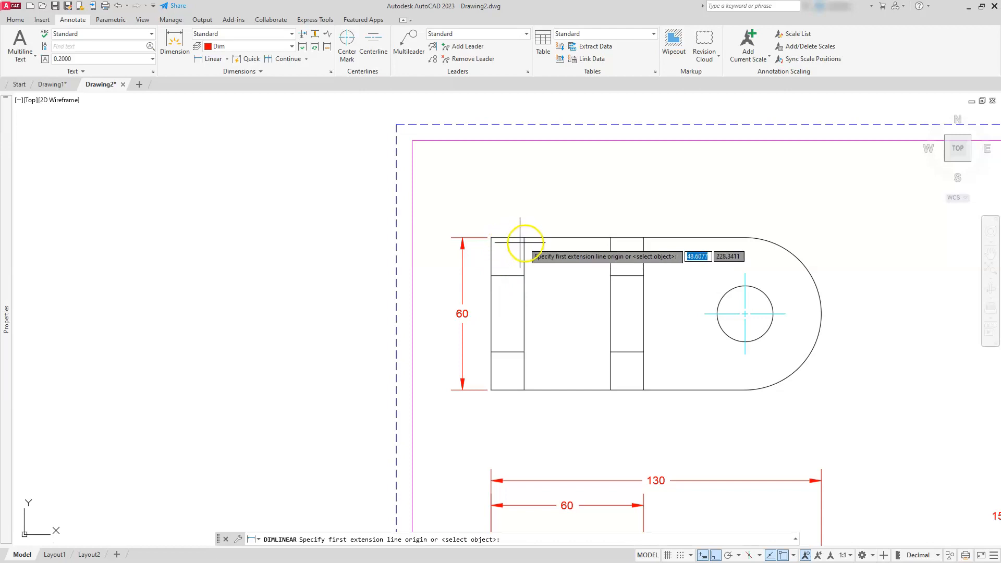
{"action": "left_click", "coordinate": [525, 239]}
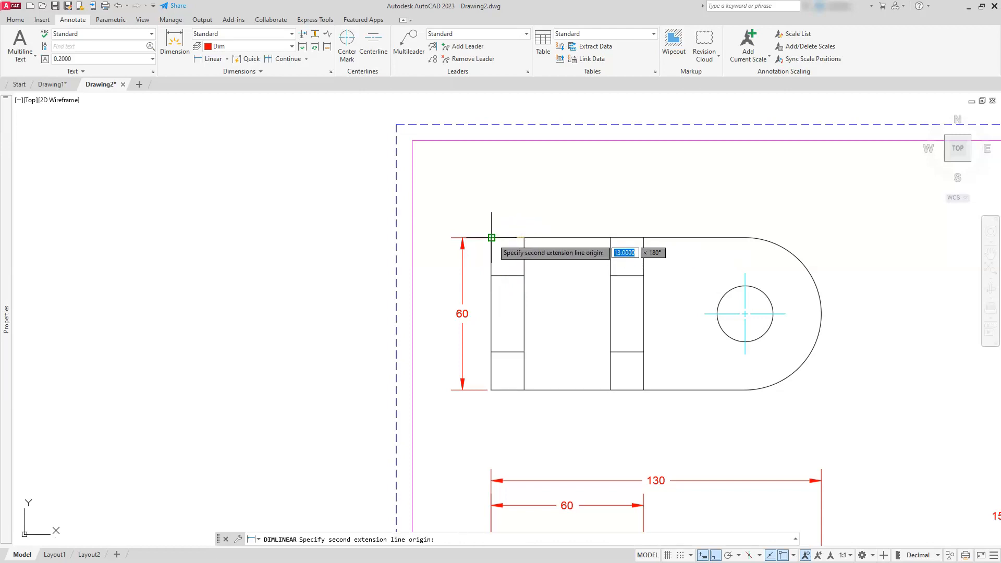
{"action": "left_click", "coordinate": [491, 237]}
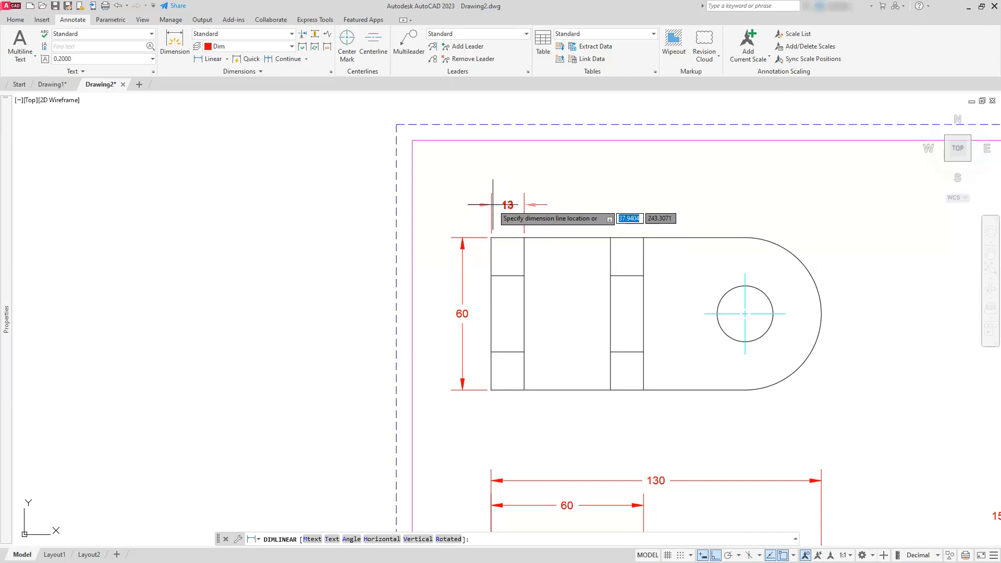
{"action": "left_click", "coordinate": [493, 205]}
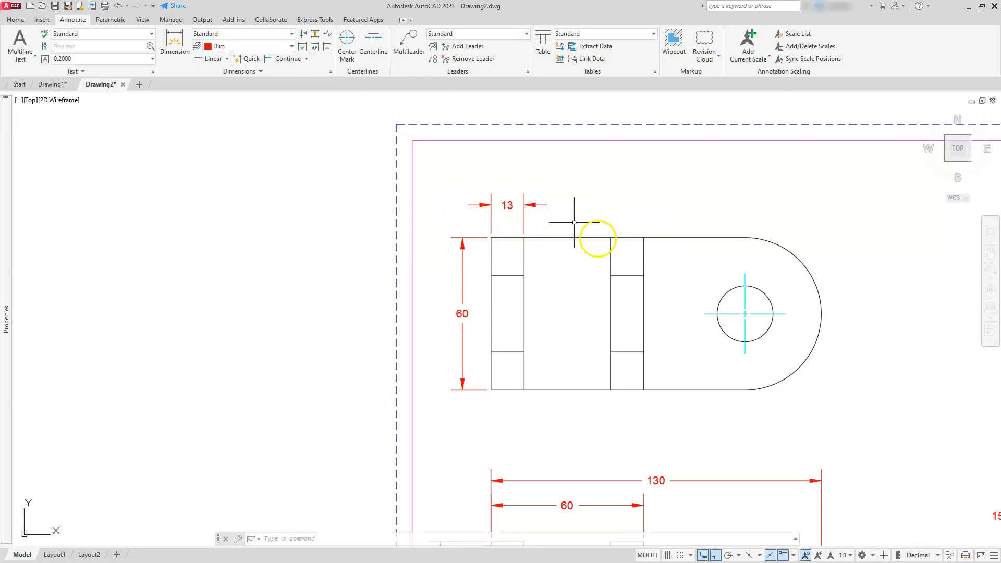
Dimension the width of the top view's right upright, lining it up with the left upright's dimension above the view
{"action": "key", "text": "Return"}
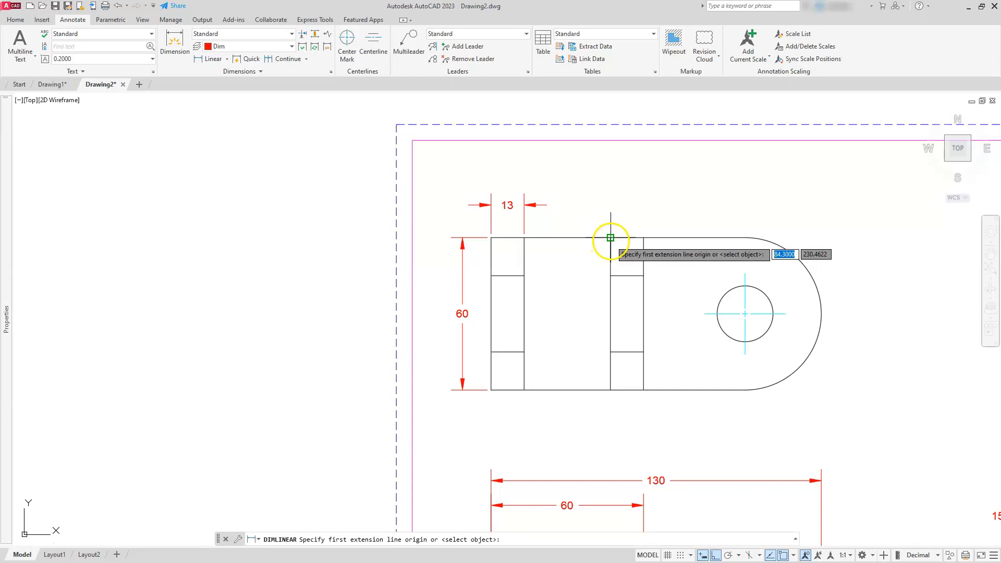
{"action": "left_click", "coordinate": [611, 238]}
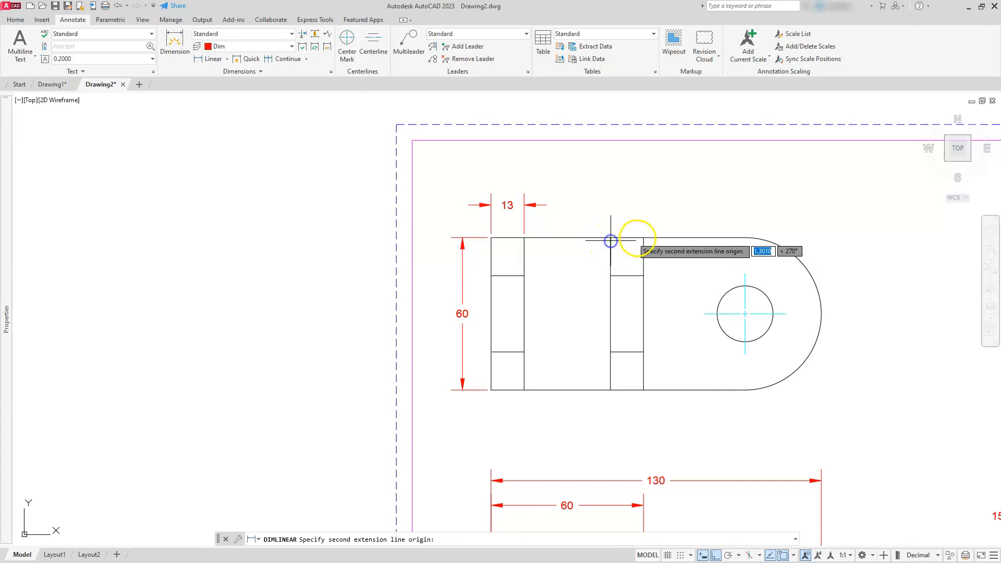
{"action": "left_click", "coordinate": [644, 238]}
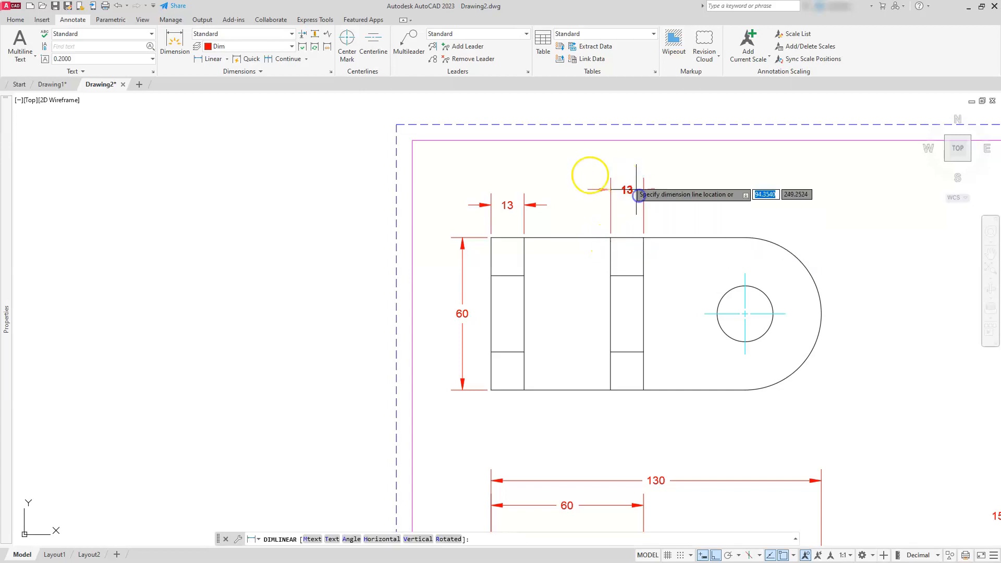
{"action": "left_click", "coordinate": [524, 205]}
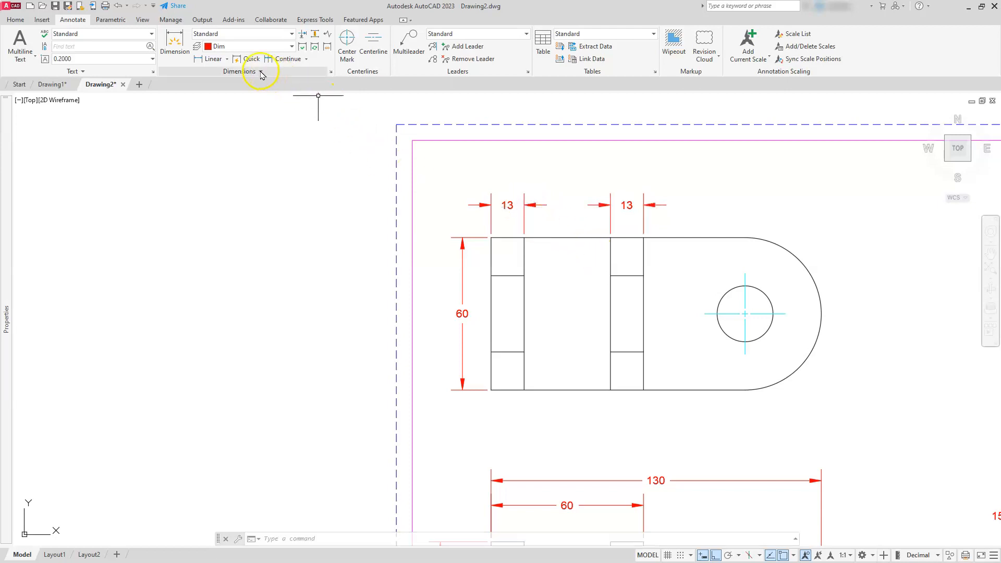
Add a diameter dimension to the hole in the top view, placing its text outside the rounded end at the upper right
{"action": "left_click", "coordinate": [228, 60]}
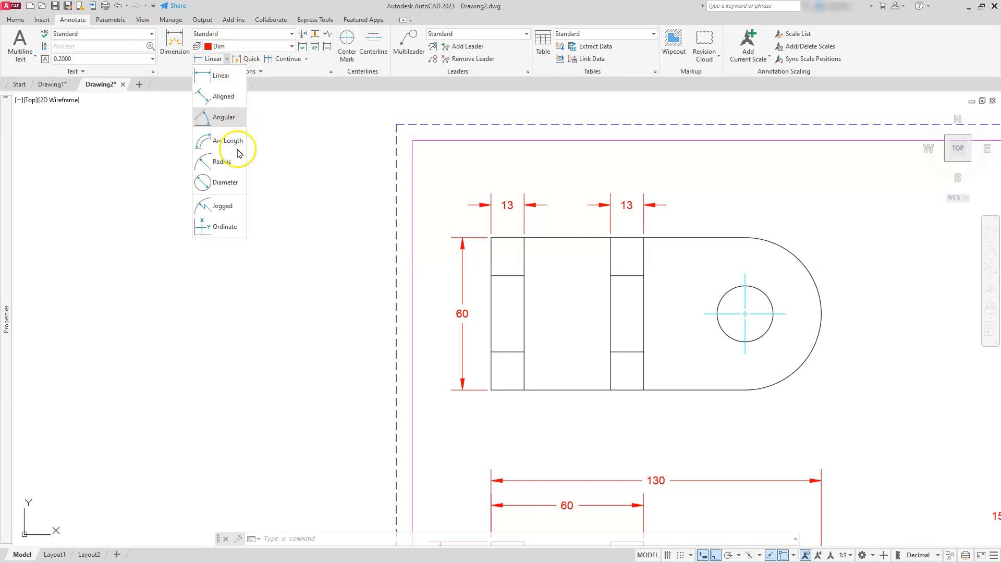
{"action": "left_click", "coordinate": [240, 183]}
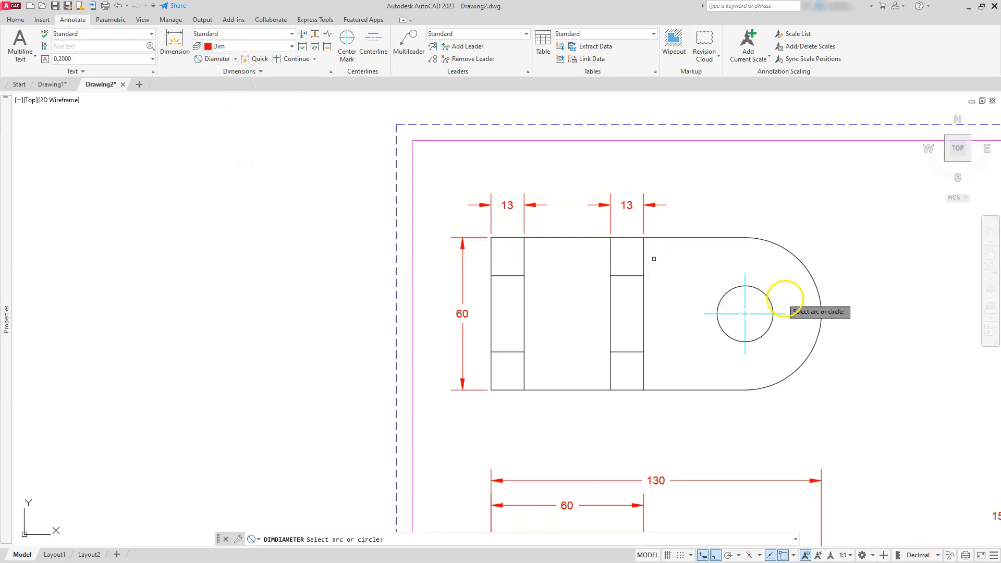
{"action": "left_click", "coordinate": [765, 298]}
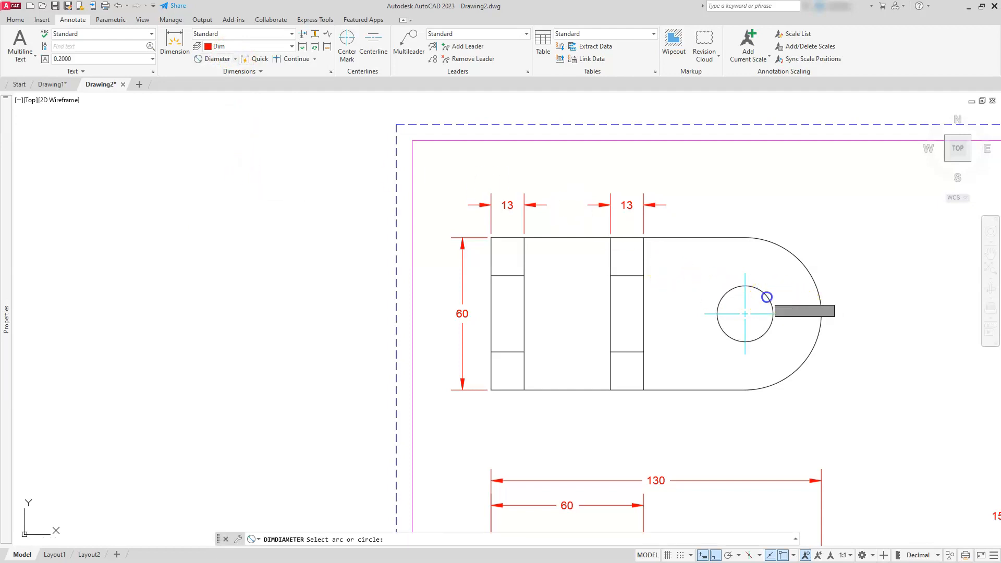
{"action": "left_click", "coordinate": [826, 215]}
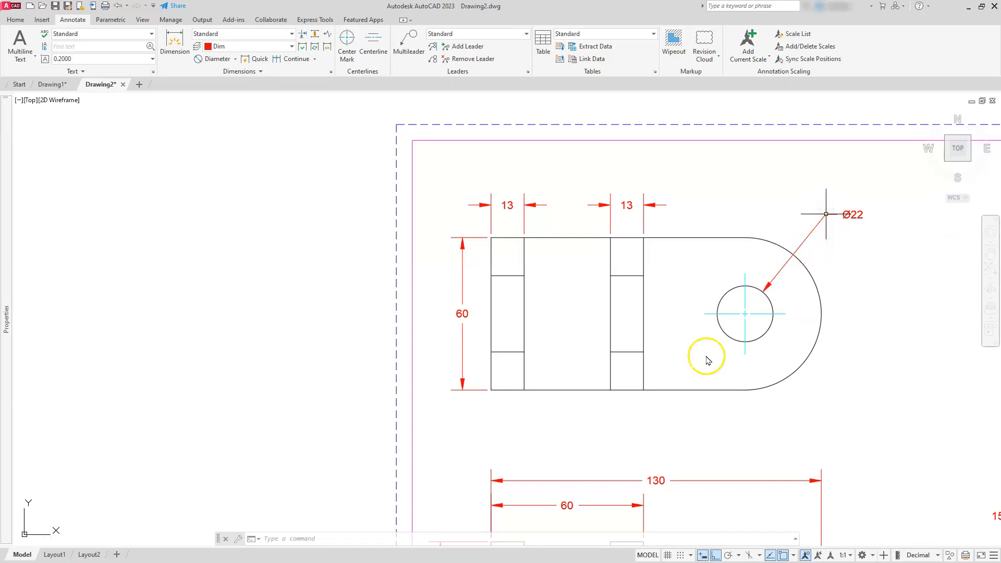
Review the dimensioned top, front and side views together with the title block on the full sheet
{"action": "middle_click_drag", "start_coordinate": [563, 474], "coordinate": [529, 327]}
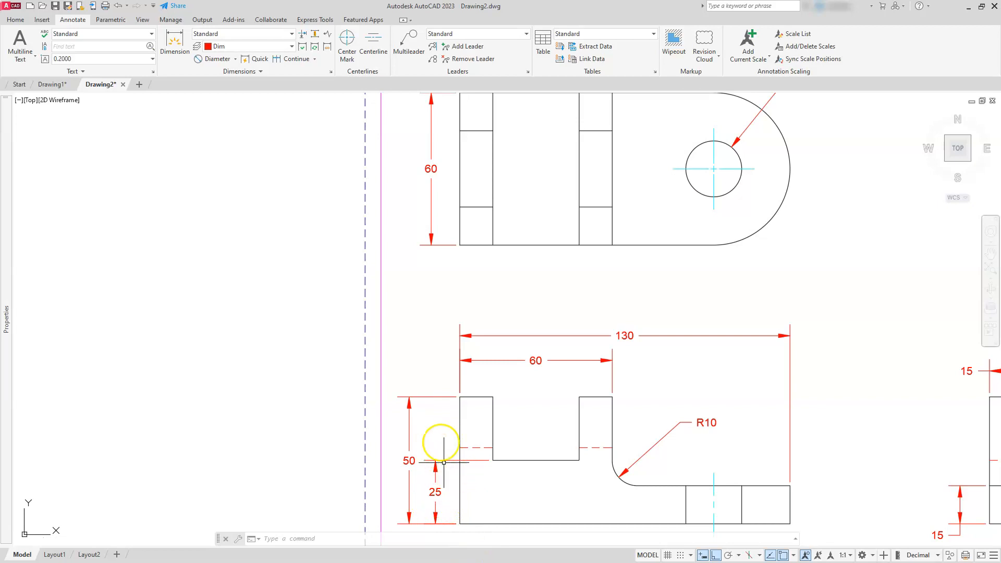
{"action": "scroll", "coordinate": [440, 395], "scroll_direction": "down", "scroll_amount": 2}
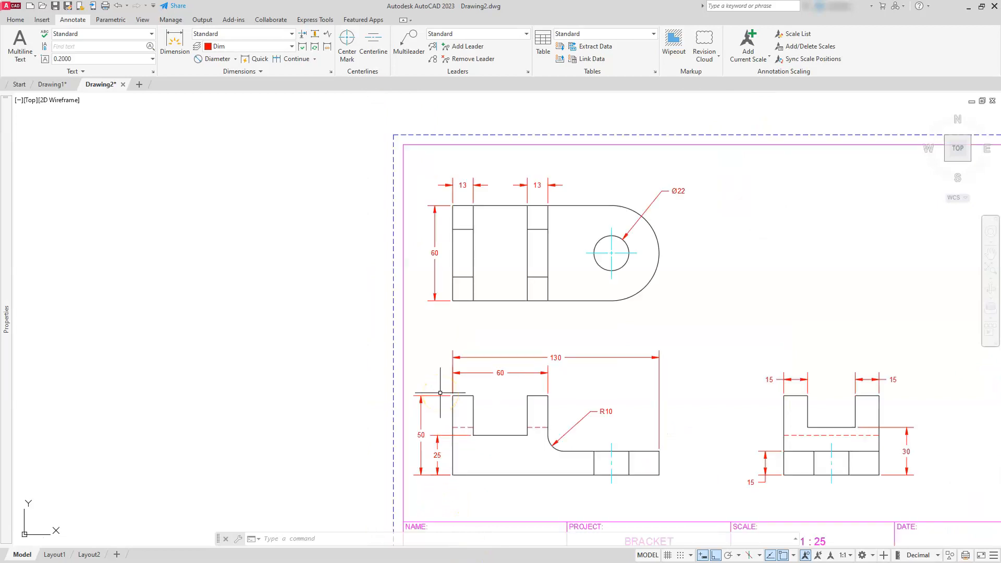
{"action": "scroll", "coordinate": [554, 381], "scroll_direction": "down", "scroll_amount": 4}
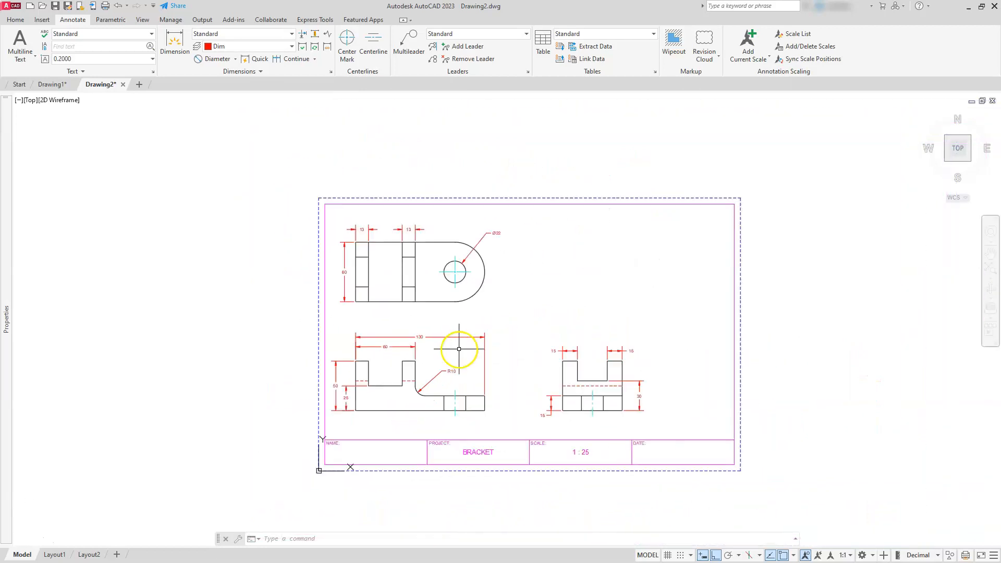
{"action": "scroll", "coordinate": [458, 349], "scroll_direction": "up", "scroll_amount": 2}
{"action": "middle_click_drag", "start_coordinate": [496, 404], "coordinate": [469, 388]}
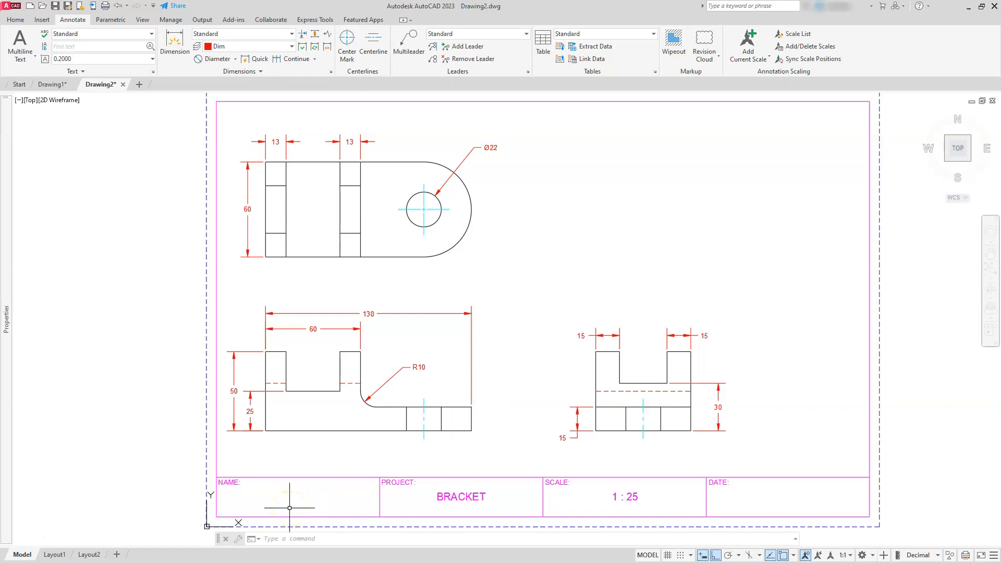
{"action": "mouse_move", "coordinate": [11, 542]}
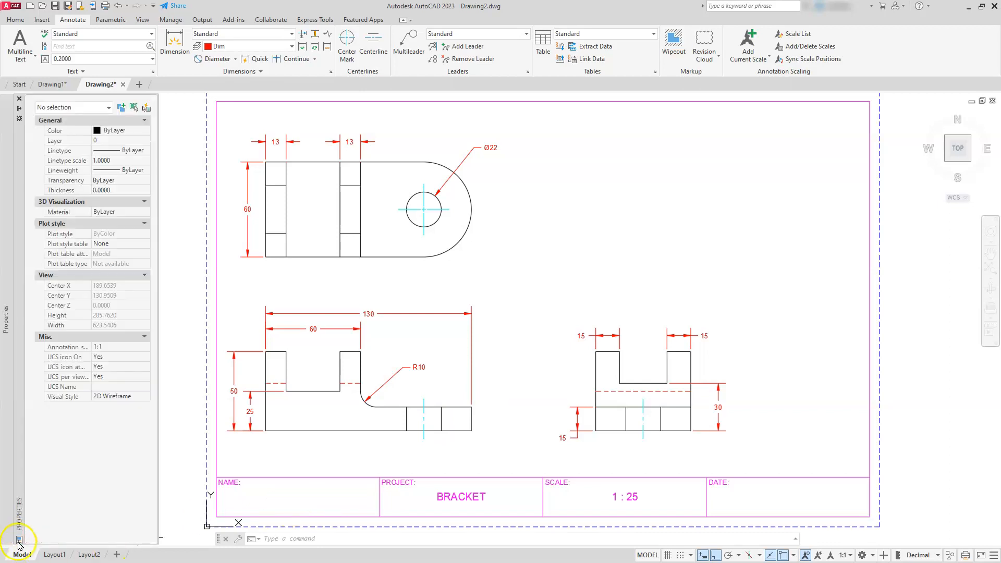